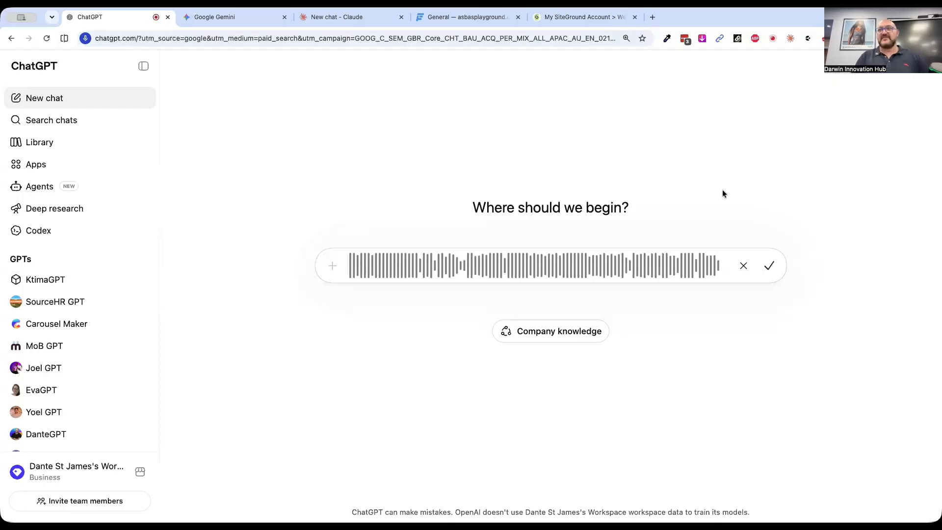
# Finish dictating the positive duty workshop landing page prompt and submit it with the town name corrected to "Cloncury"
pyautogui.press('Return')
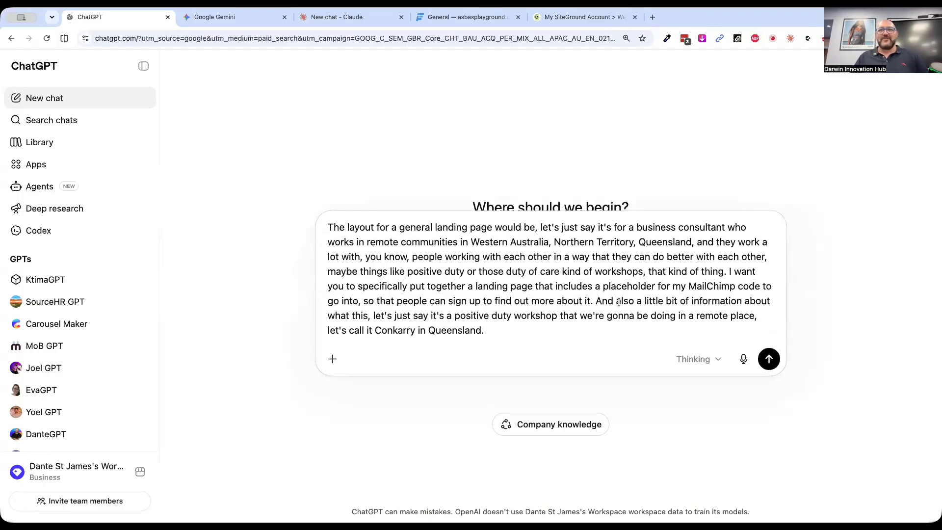
pyautogui.doubleClick(395, 326)
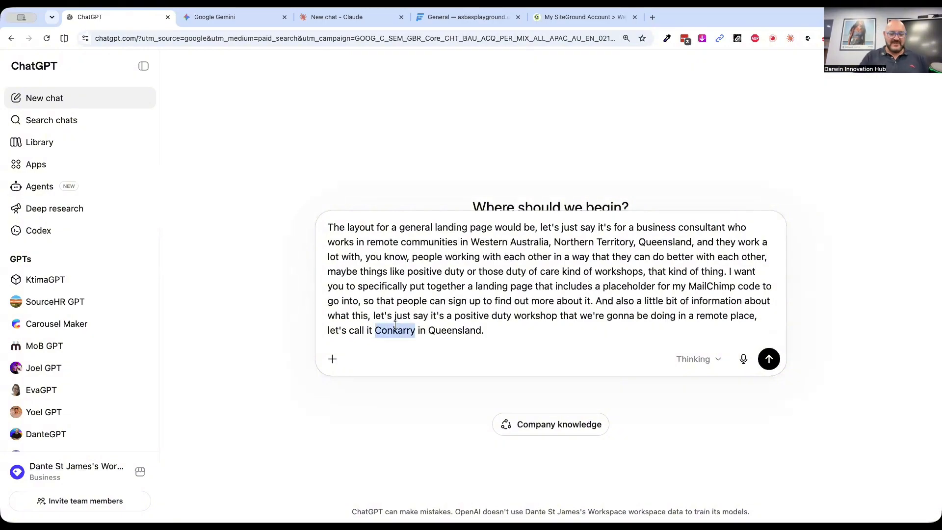
pyautogui.write('Cloncury')
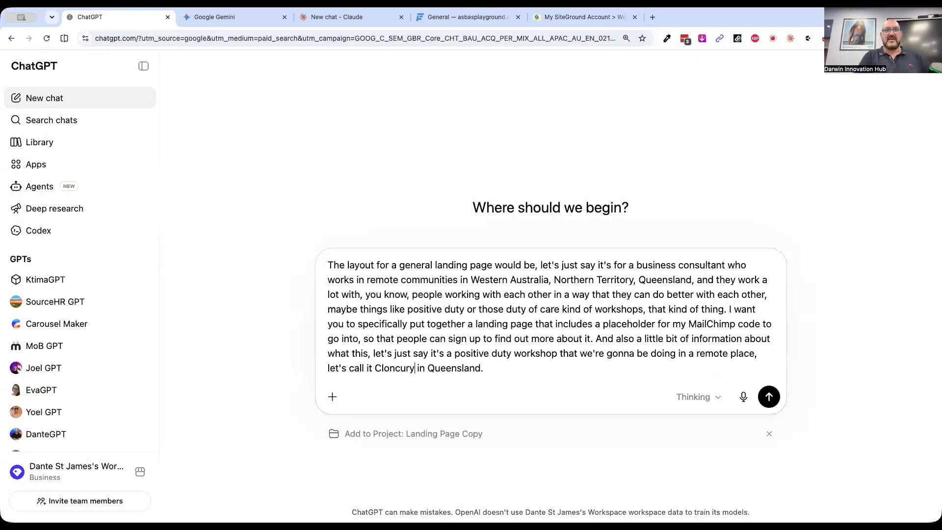
pyautogui.press('BackSpace')
pyautogui.write('y')
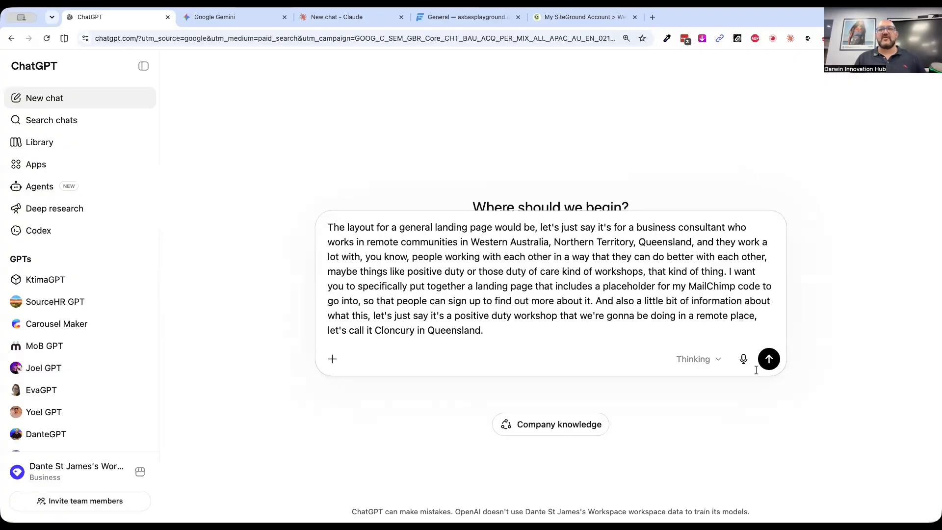
pyautogui.click(769, 358)
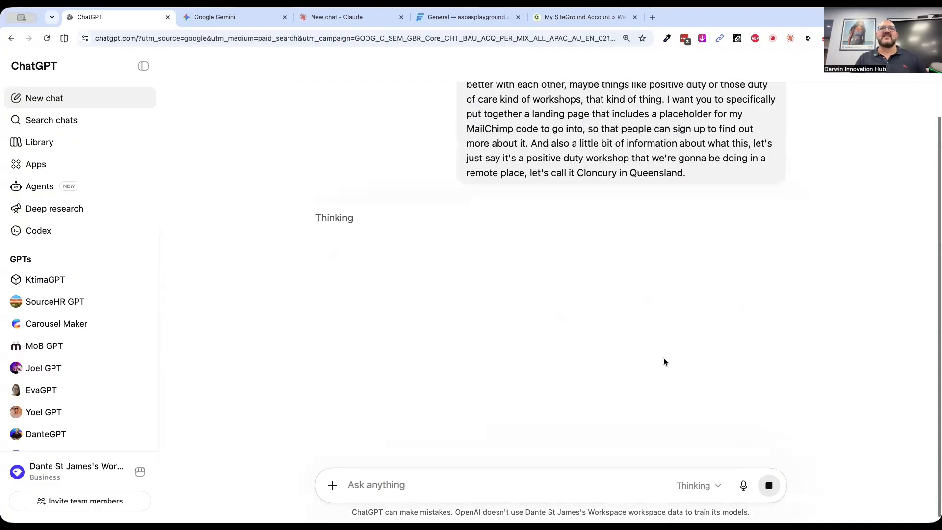
# Copy the submitted landing page prompt from the chat and send the same prompt in Google Gemini
pyautogui.tripleClick(571, 152)
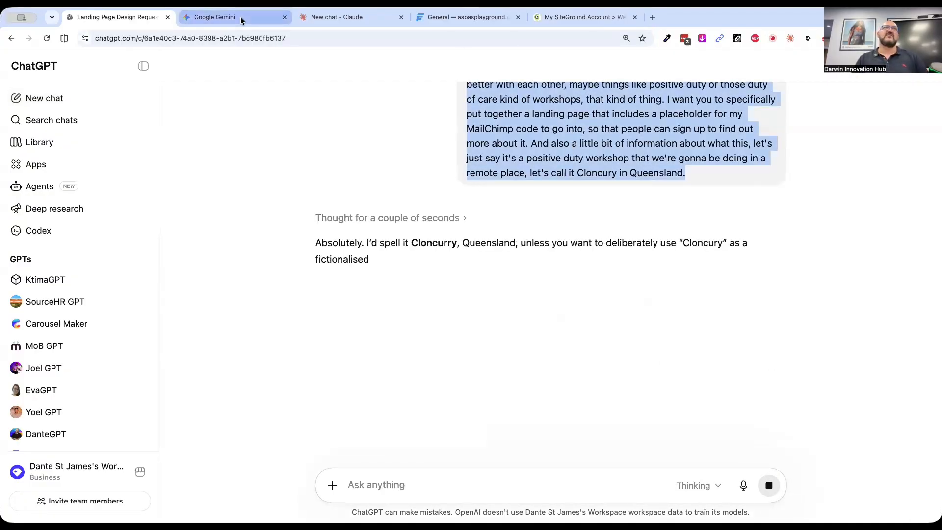
pyautogui.click(215, 17)
pyautogui.press('super+v')
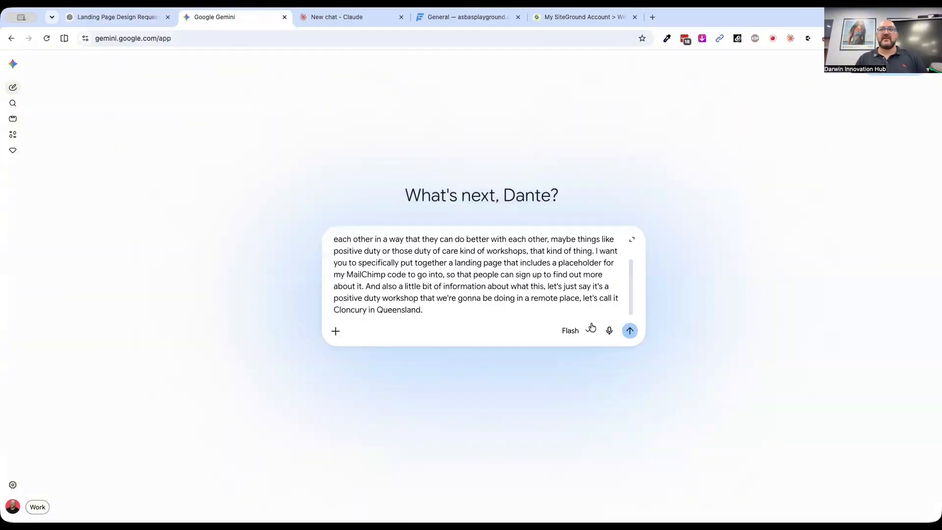
pyautogui.click(629, 330)
# Switch to Claude, choose the Sonnet 4.6 model, and submit the copied landing page prompt
pyautogui.click(341, 17)
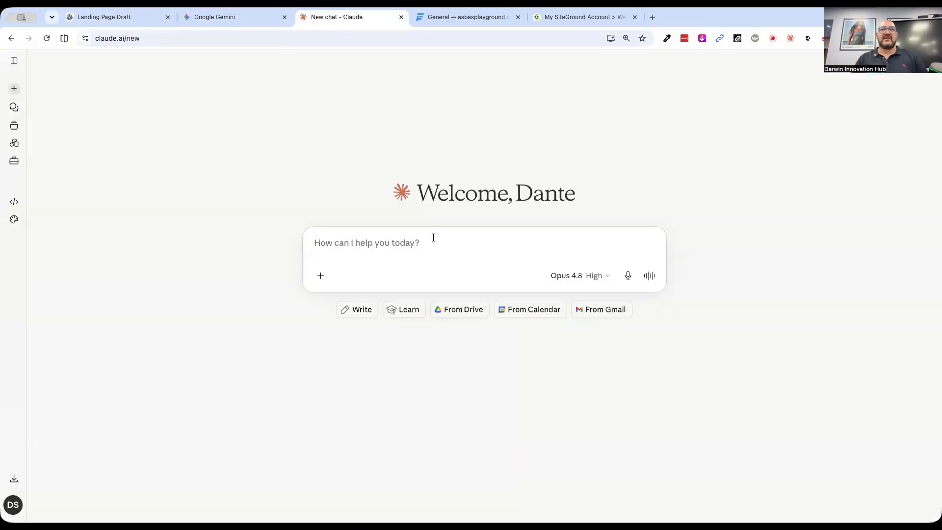
pyautogui.click(598, 279)
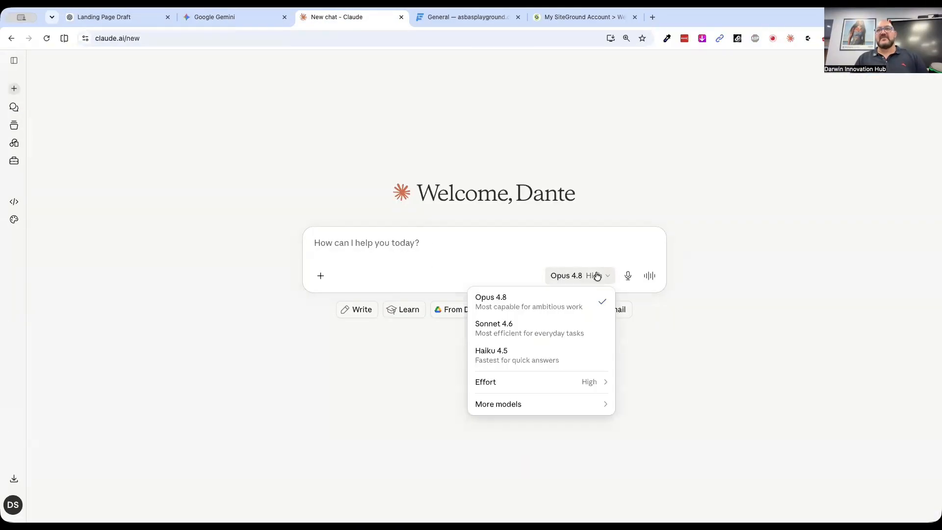
pyautogui.click(515, 330)
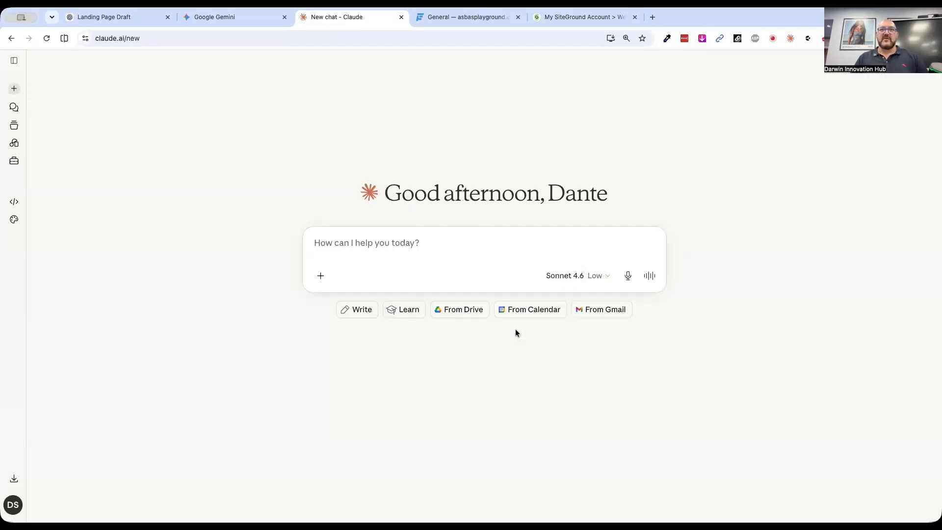
pyautogui.click(445, 244)
pyautogui.write("The layout for a general landing page would be, let's just say it's for a business consultant who works in remote communities in Western Australia, Northern Territory, Queensland, and they work a lot with, you know, people working with each other in a way that they can do better with each other, maybe things like positive duty or those duty of care kind of workshops, that kind of thing. I want you to specifically put together a landing page that includes a placeholder for my MailChimp code to go into, so that people can sign up to find out more about it. And also a little bit of information about what this, let's just say it's a positive duty workshop that we're gonna be doing in a remote place, let's call it Cloncury in Queensland.")
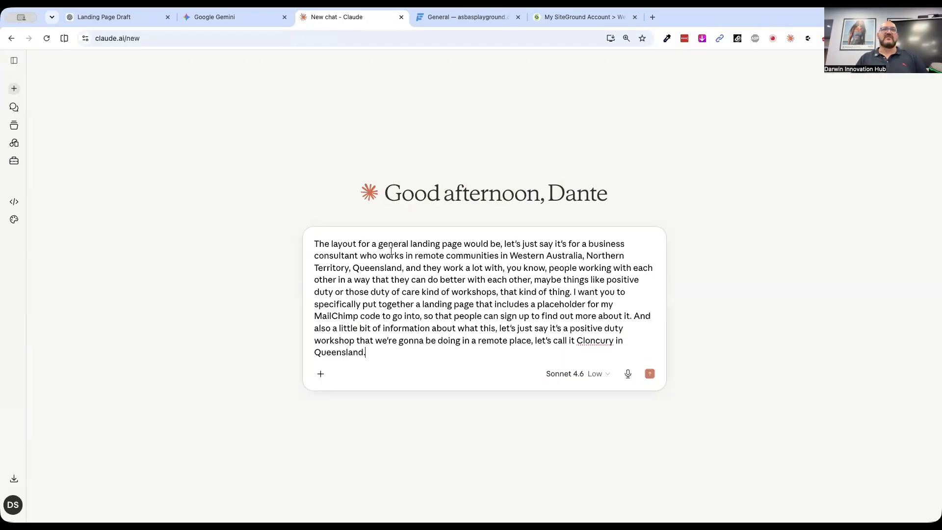
pyautogui.click(650, 374)
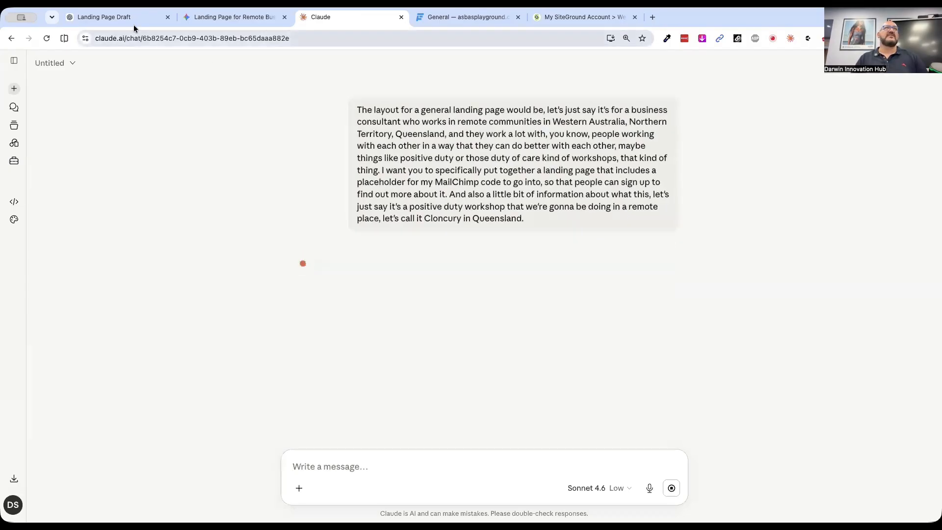
# Return to ChatGPT and examine the generated landing page copy, its HTML version and the Mailchimp placeholders
pyautogui.click(123, 18)
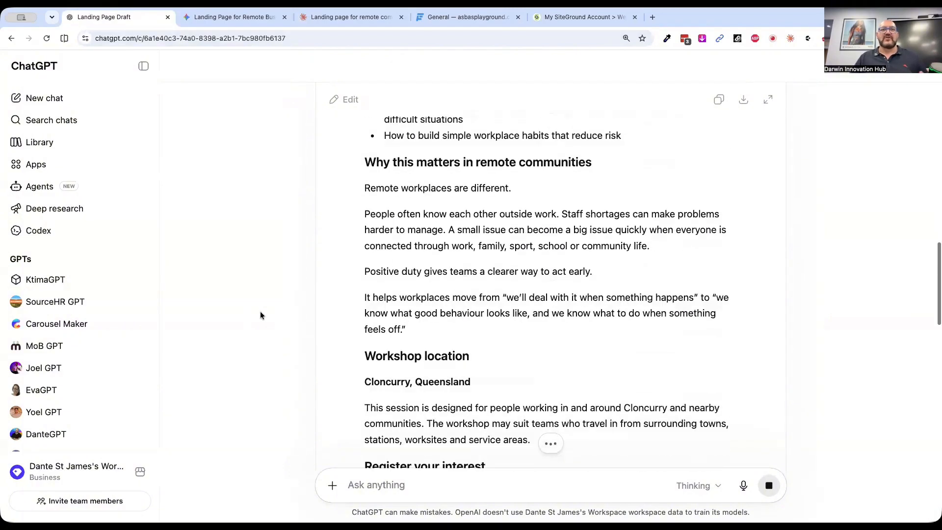
pyautogui.scroll(3, 260, 315)
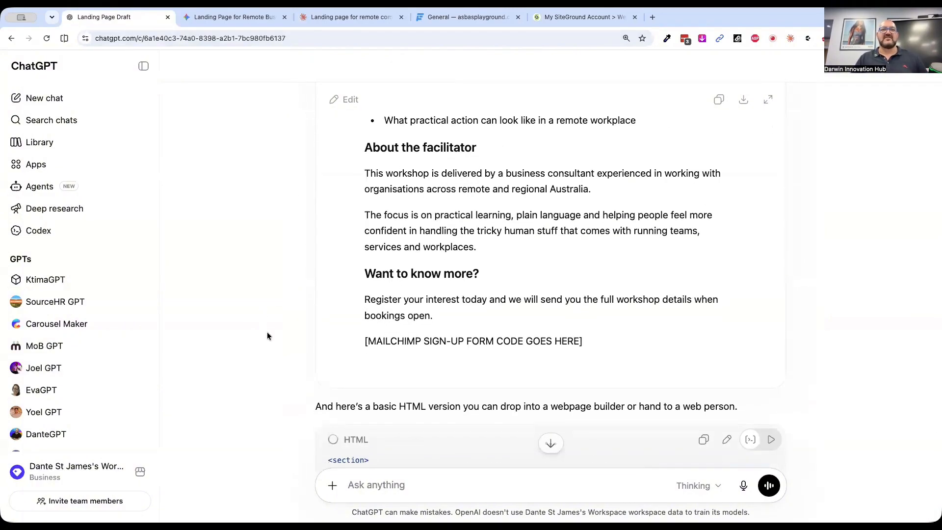
pyautogui.scroll(-6, 267, 336)
pyautogui.scroll(-1, 267, 336)
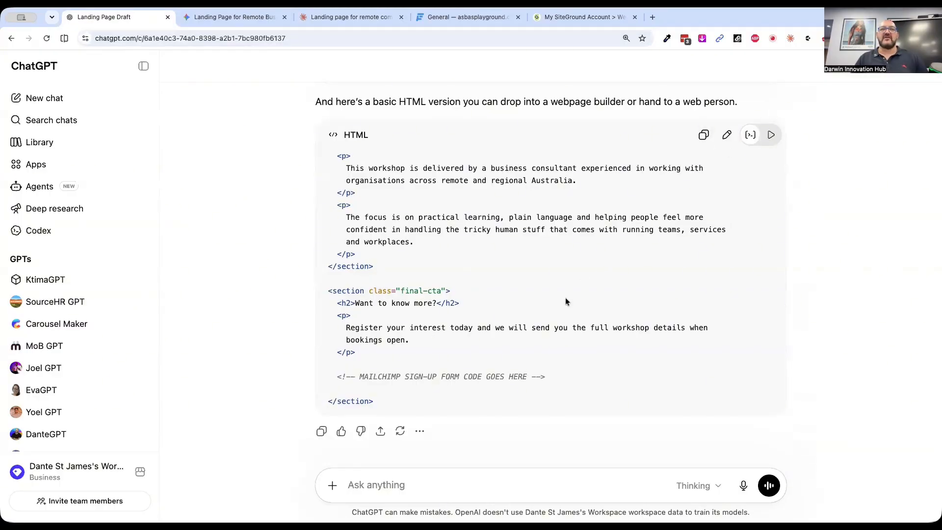
pyautogui.scroll(-5, 565, 299)
pyautogui.scroll(5, 565, 298)
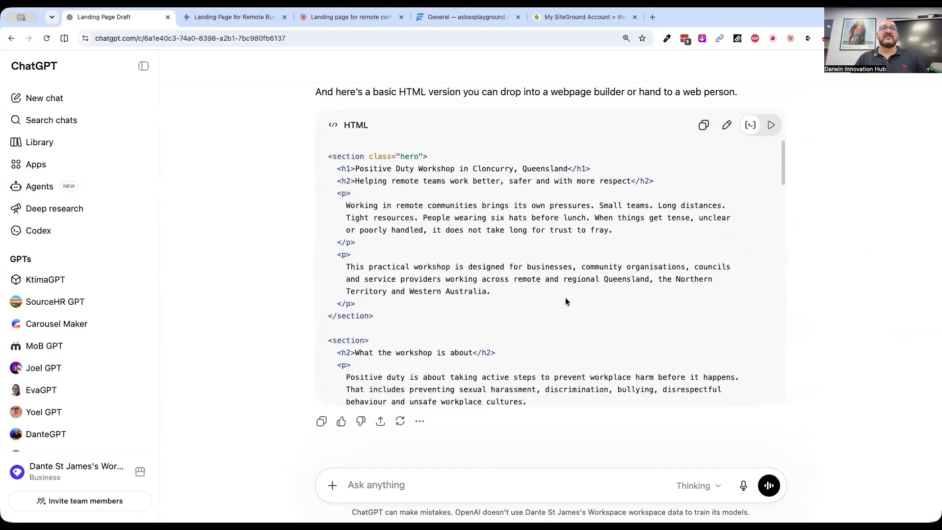
pyautogui.scroll(-10, 565, 297)
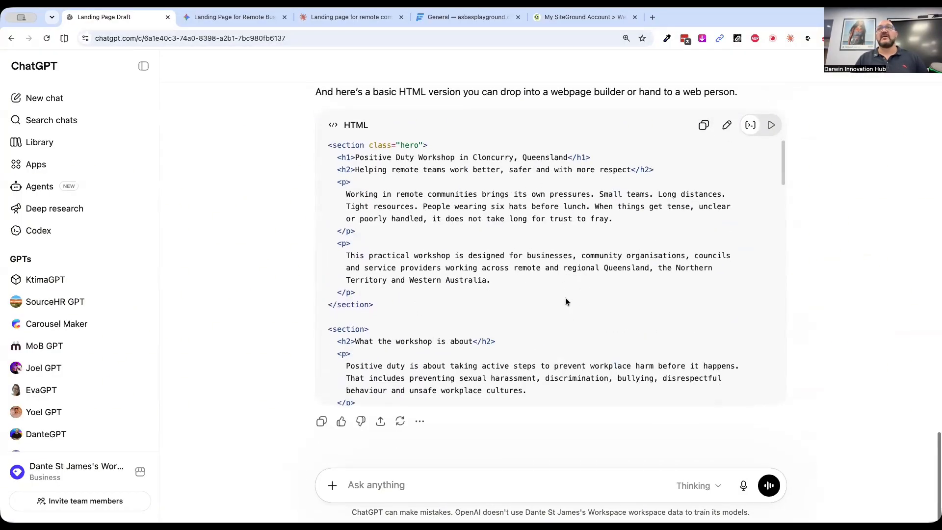
# Preview the rendered HTML landing page and look through its sections
pyautogui.click(771, 127)
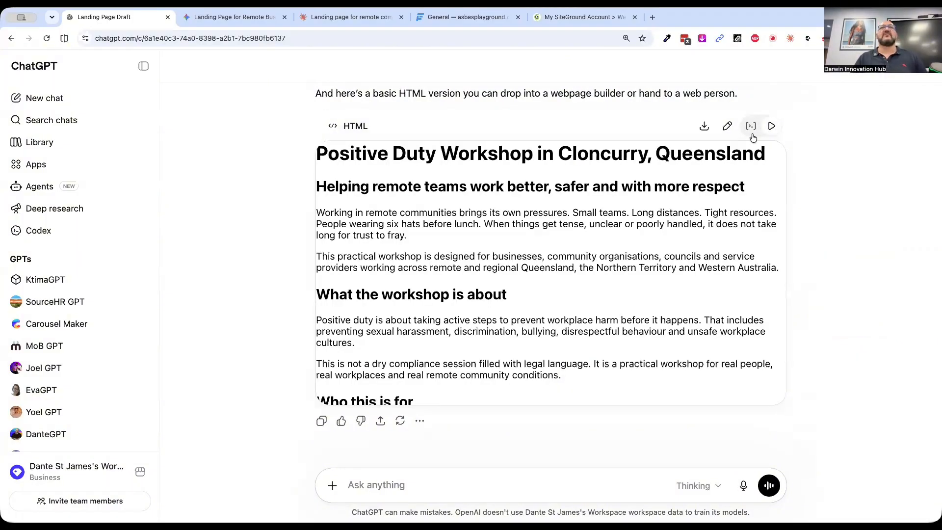
pyautogui.scroll(-5, 641, 300)
pyautogui.scroll(-20, 641, 300)
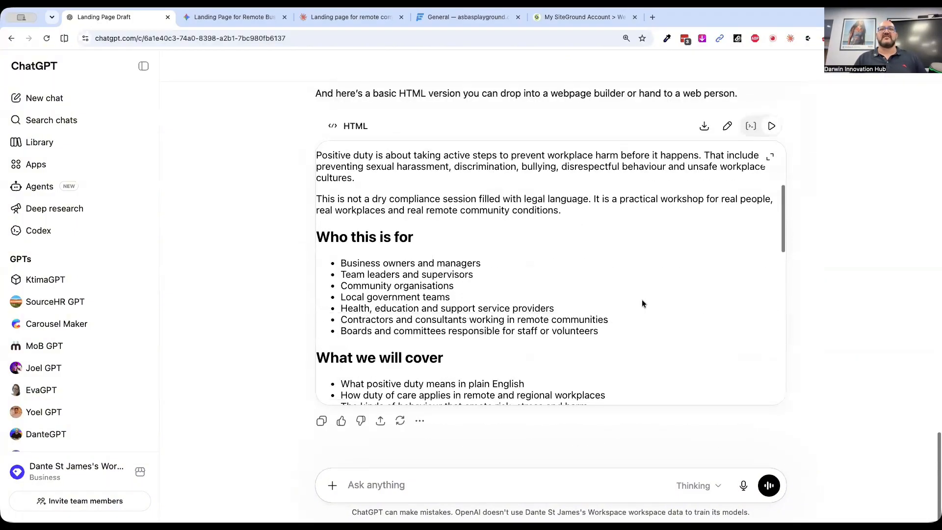
pyautogui.scroll(15, 641, 300)
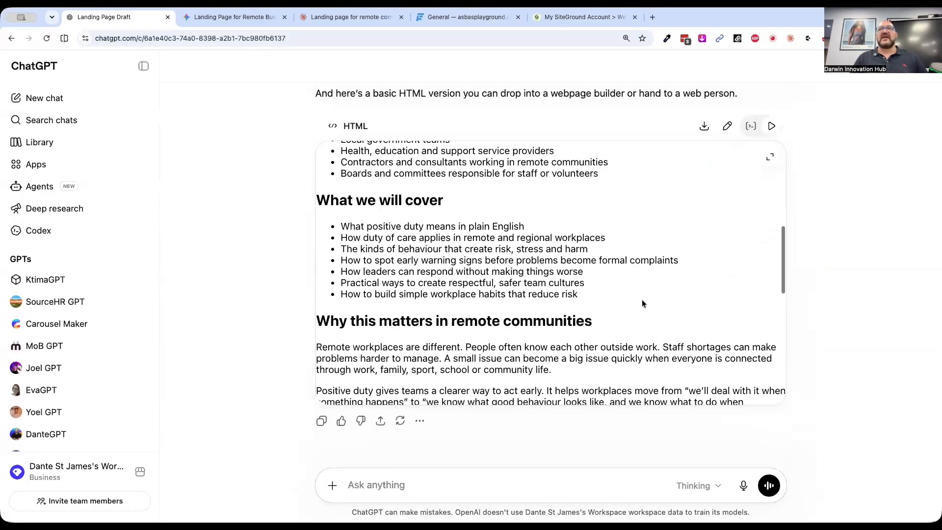
pyautogui.scroll(-12, 643, 304)
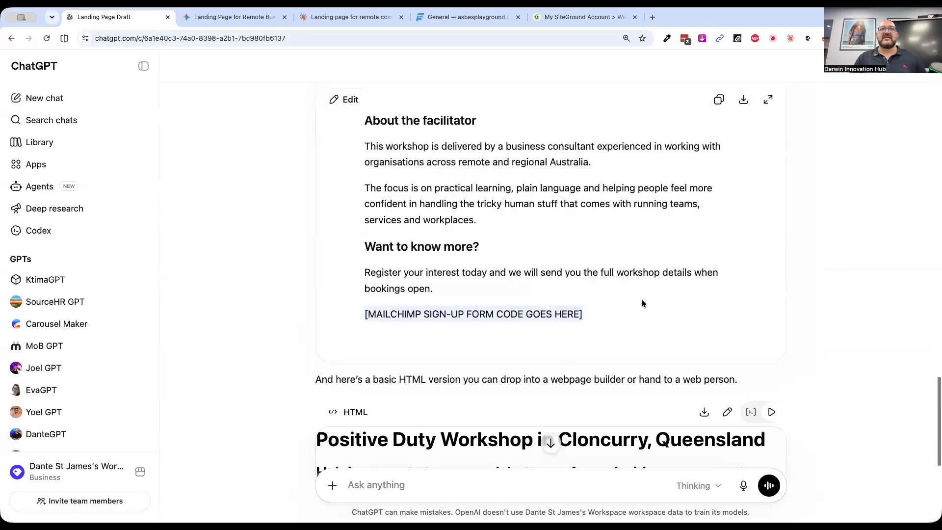
# In Gemini, use Canvas to request a standard website layout for a landing page gathering email addresses, noting that you will insert your Mailchimp embed code
pyautogui.click(231, 17)
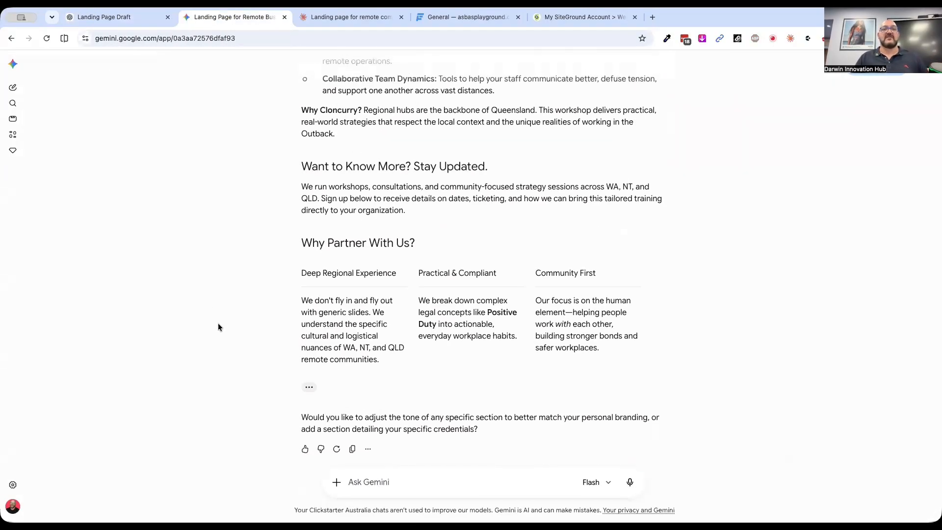
pyautogui.click(337, 483)
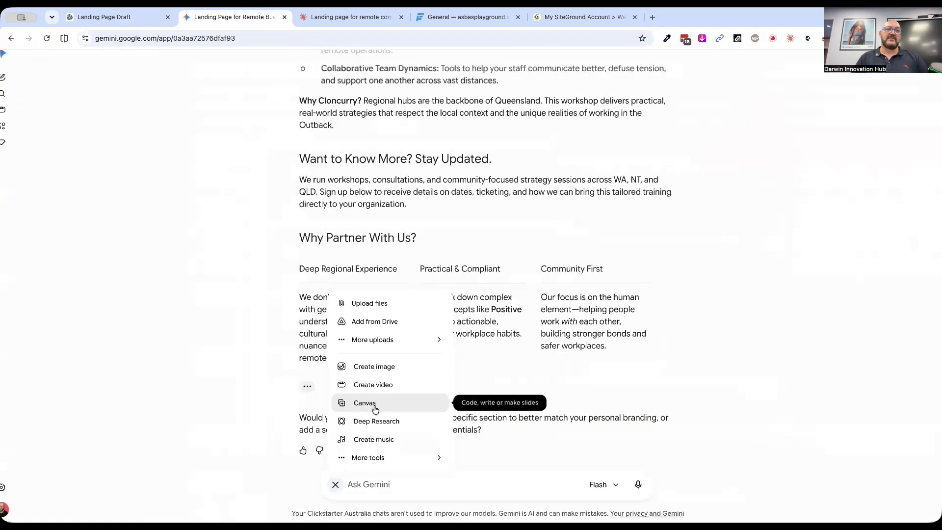
pyautogui.click(375, 408)
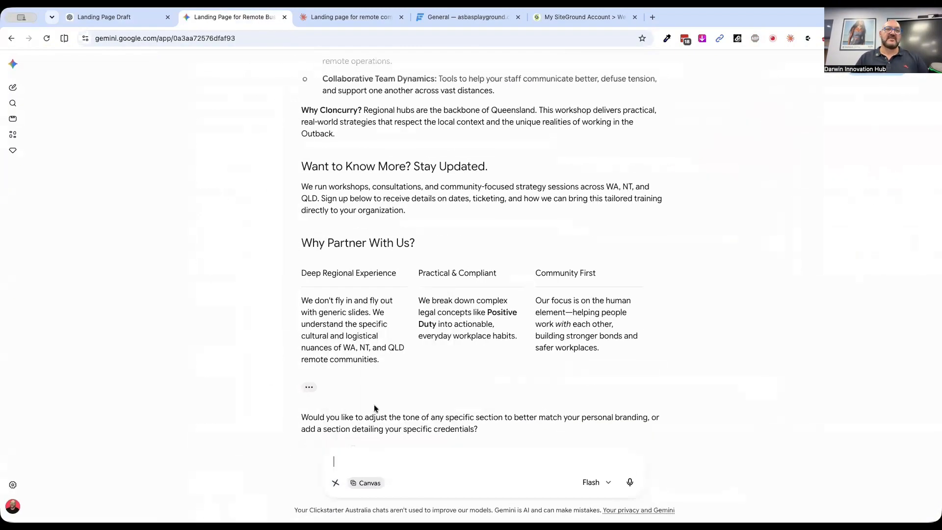
pyautogui.write('Tur')
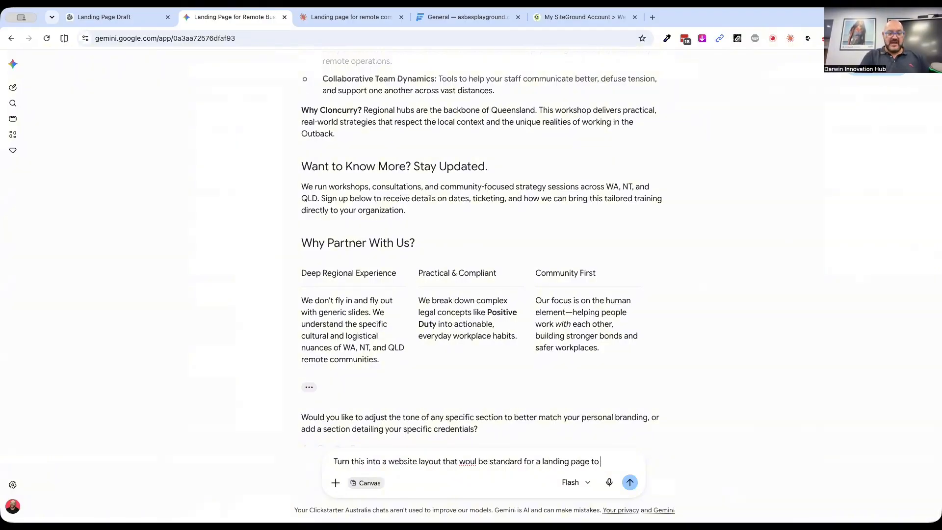
pyautogui.write('email addresses - I will inser')
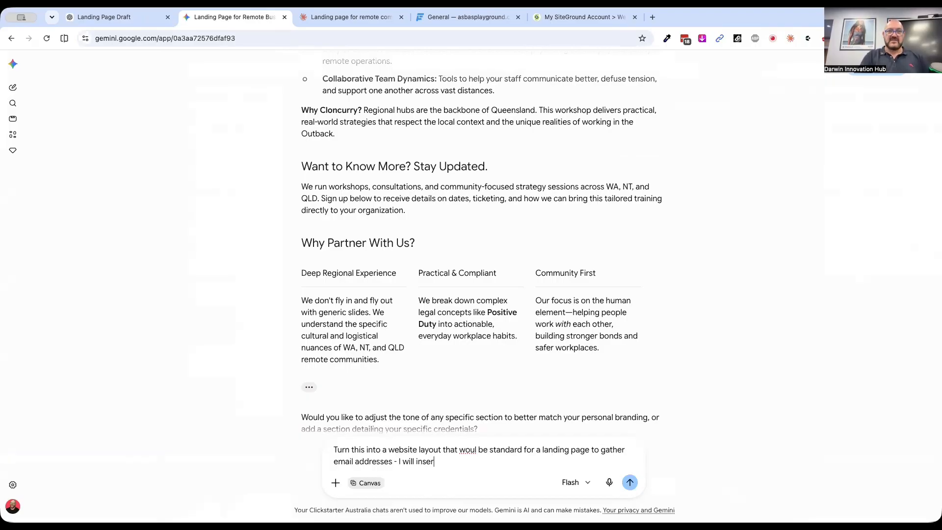
pyautogui.write('t my Mailchimpem')
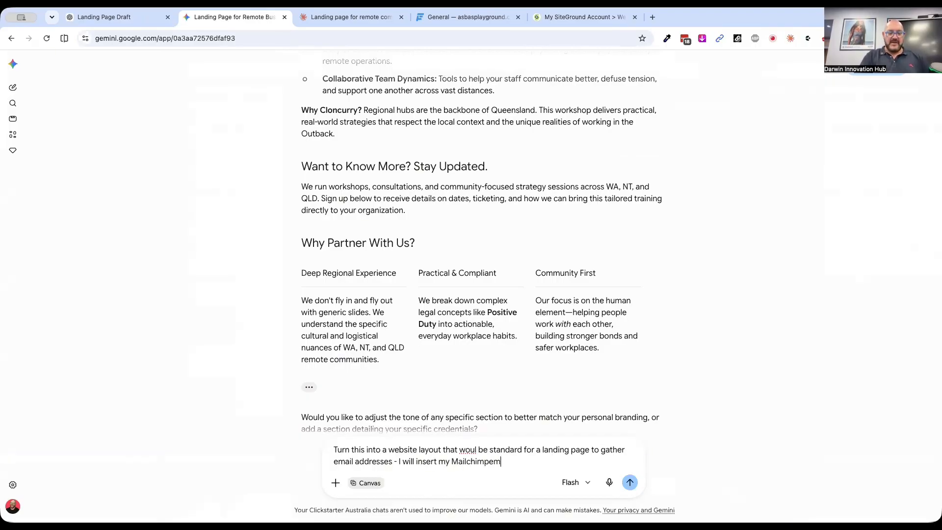
pyautogui.write('bed code later.')
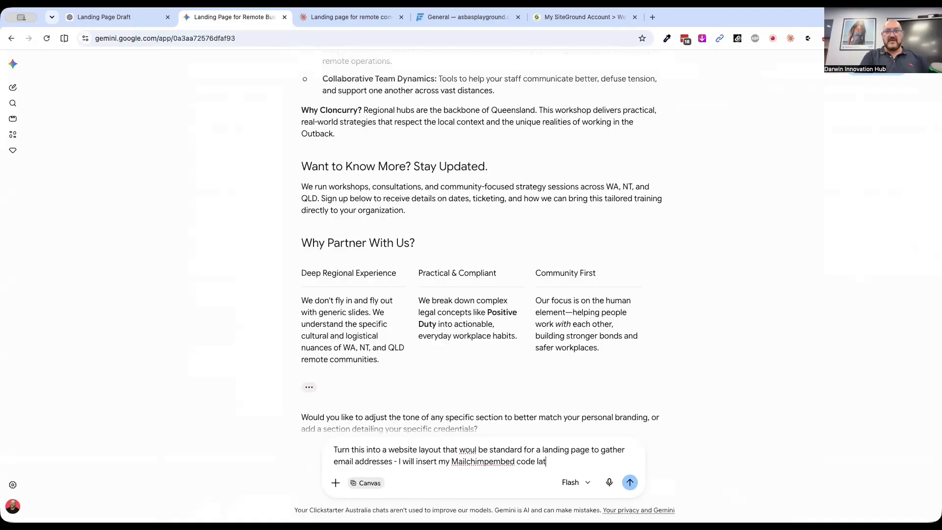
pyautogui.click(489, 462)
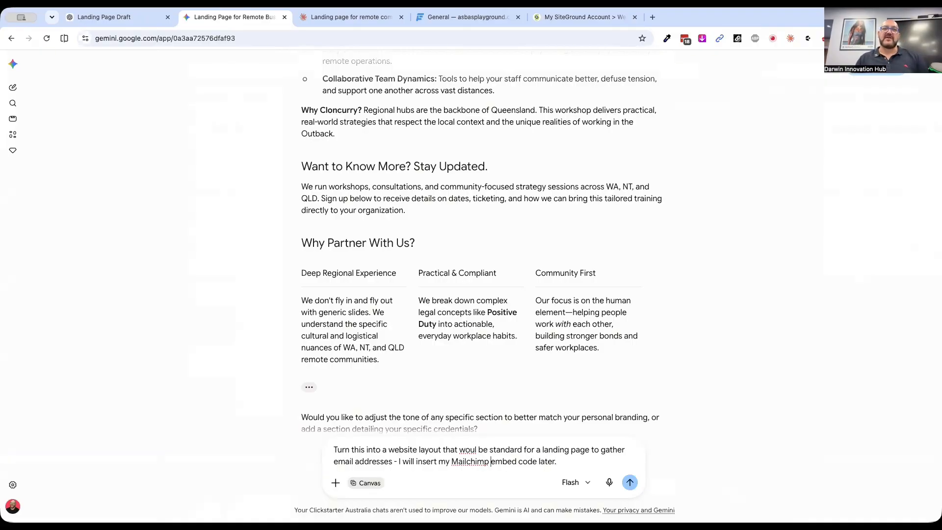
pyautogui.click(630, 482)
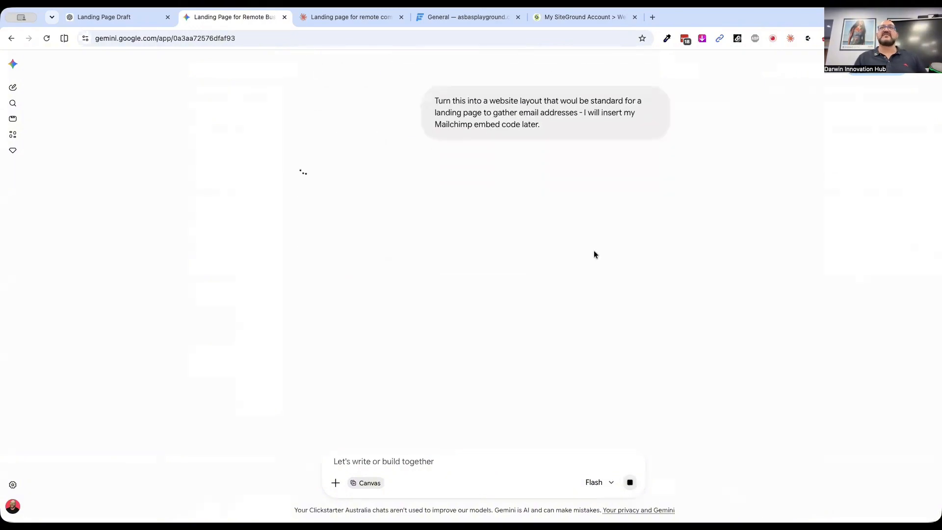
# Switch to Claude and examine the landing page design being generated for the Cloncurry workshop
pyautogui.click(329, 23)
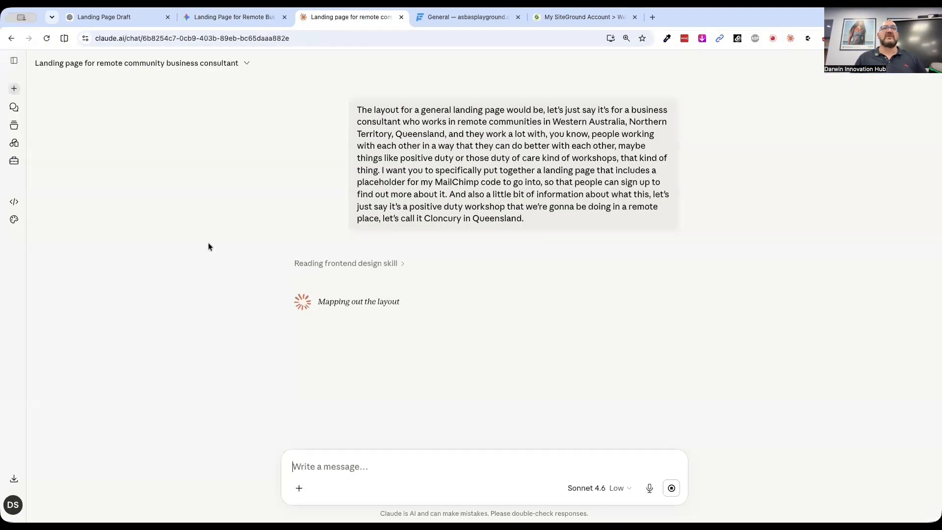
pyautogui.scroll(-4, 203, 268)
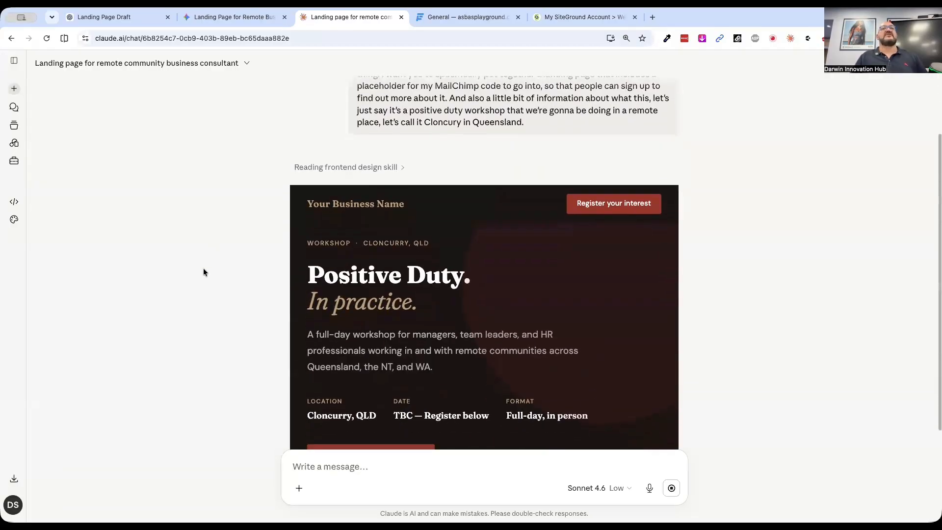
pyautogui.scroll(1, 203, 268)
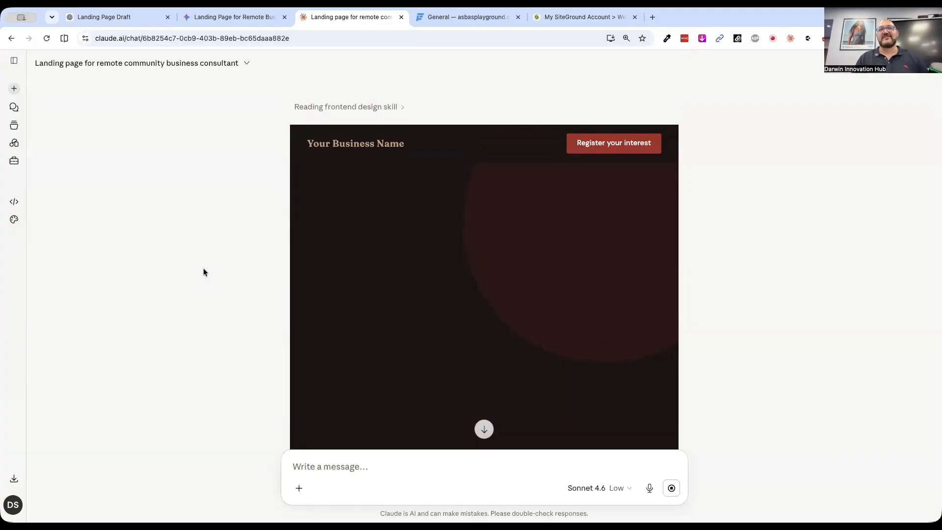
pyautogui.scroll(-2, 249, 310)
pyautogui.scroll(-5, 257, 263)
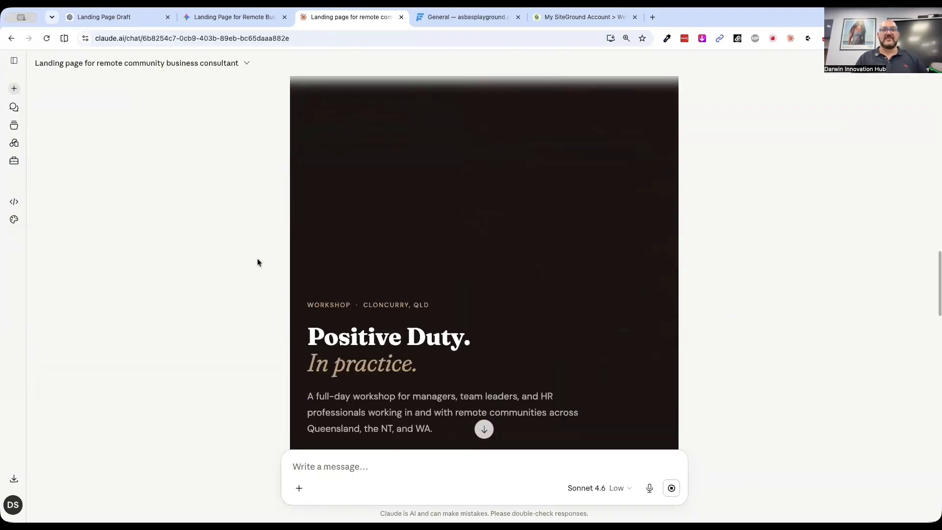
pyautogui.scroll(-5, 257, 262)
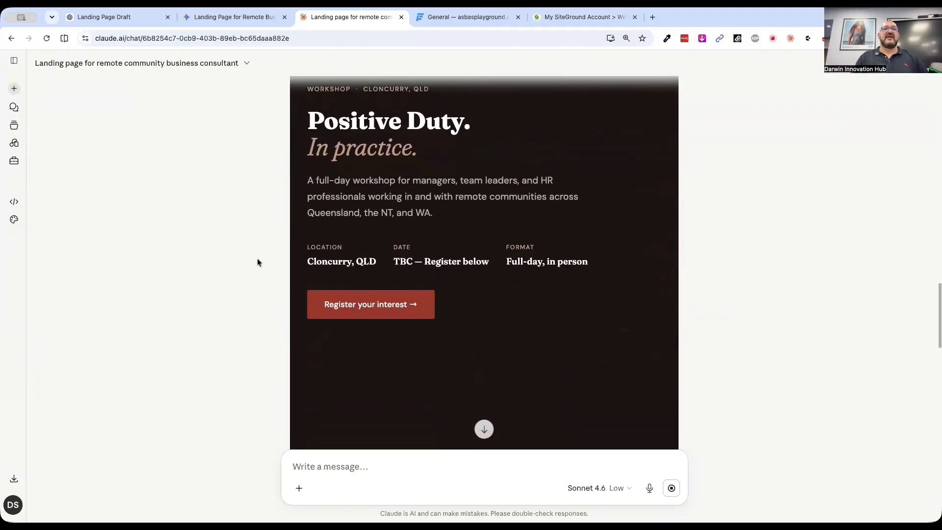
# Examine the hero area and the introductory "What this is about" section of the generated Positive Duty workshop page
pyautogui.scroll(5, 257, 262)
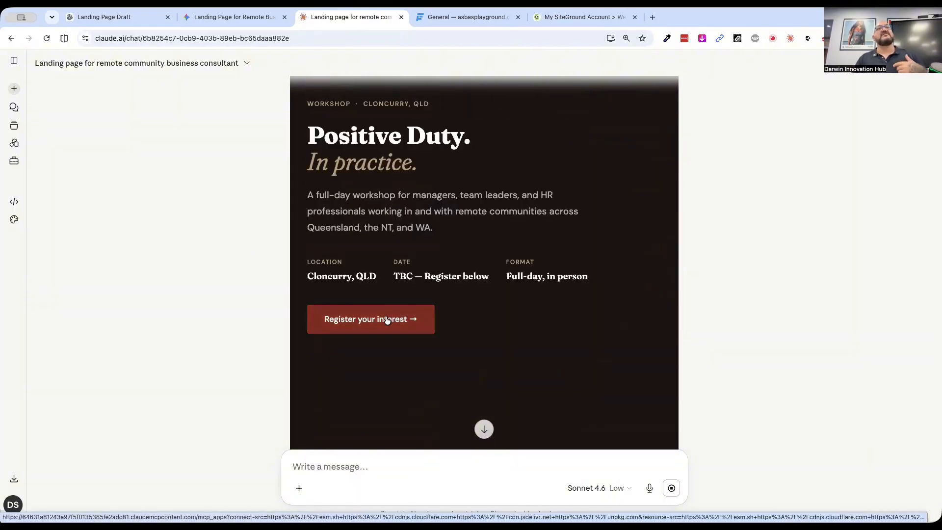
pyautogui.scroll(4, 414, 298)
pyautogui.scroll(7, 425, 227)
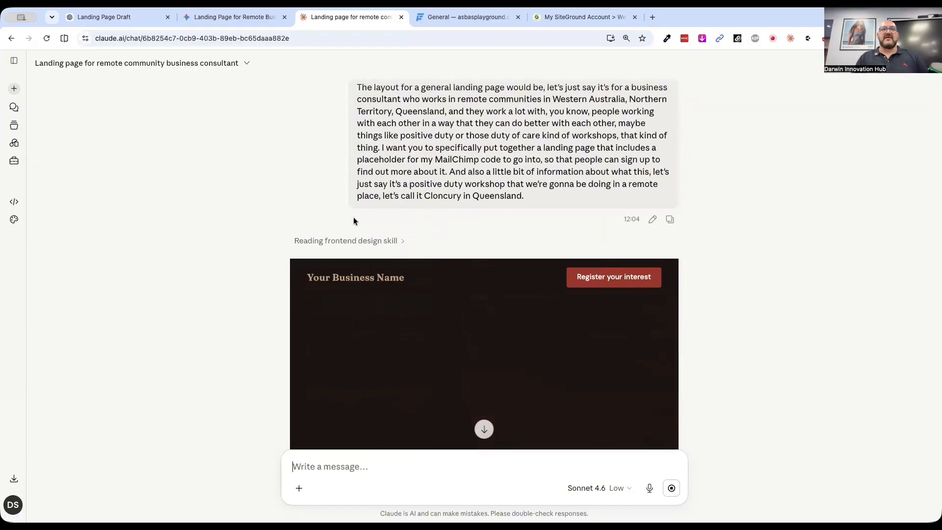
pyautogui.scroll(-4, 348, 219)
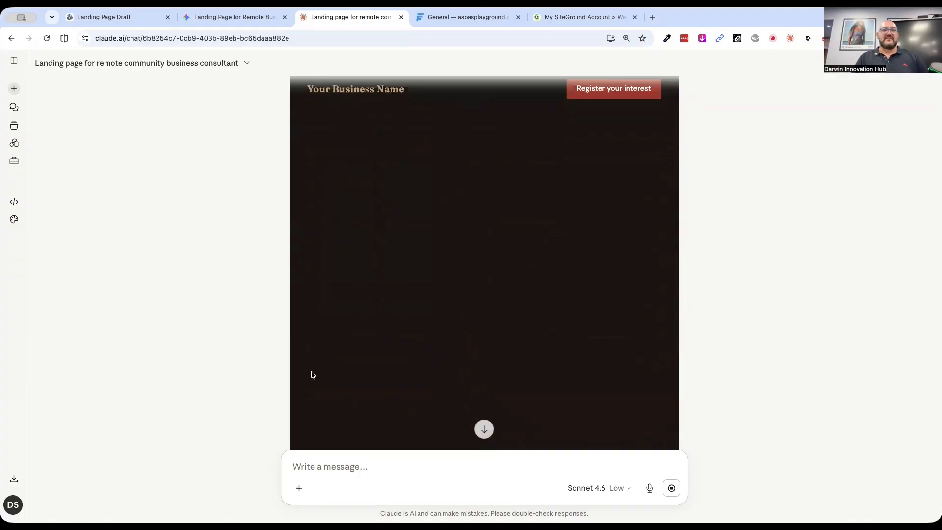
pyautogui.scroll(1, 182, 353)
pyautogui.scroll(-3, 182, 352)
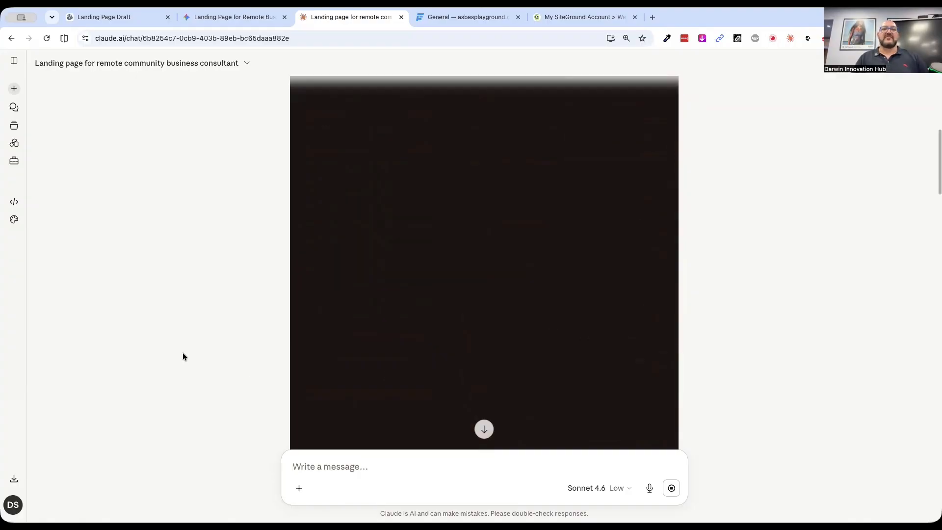
pyautogui.scroll(-3, 182, 352)
pyautogui.scroll(-3, 214, 371)
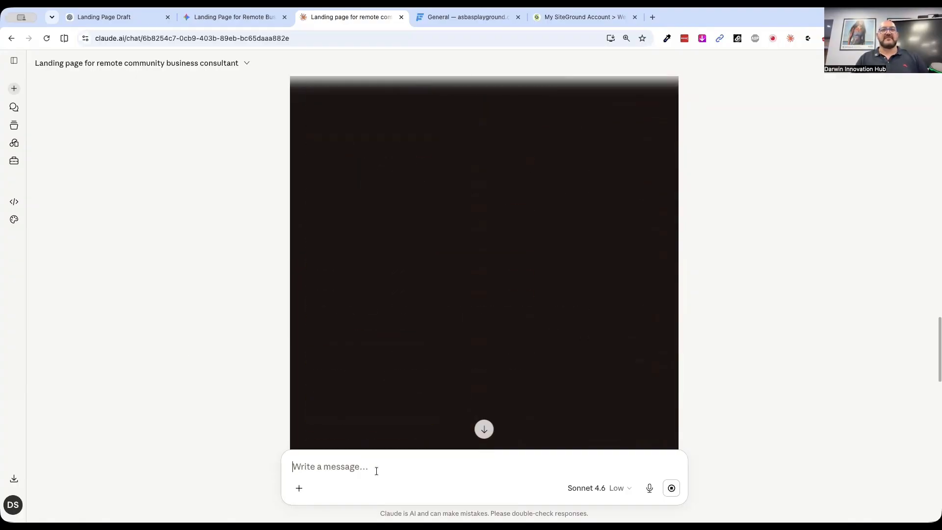
pyautogui.scroll(-5, 362, 428)
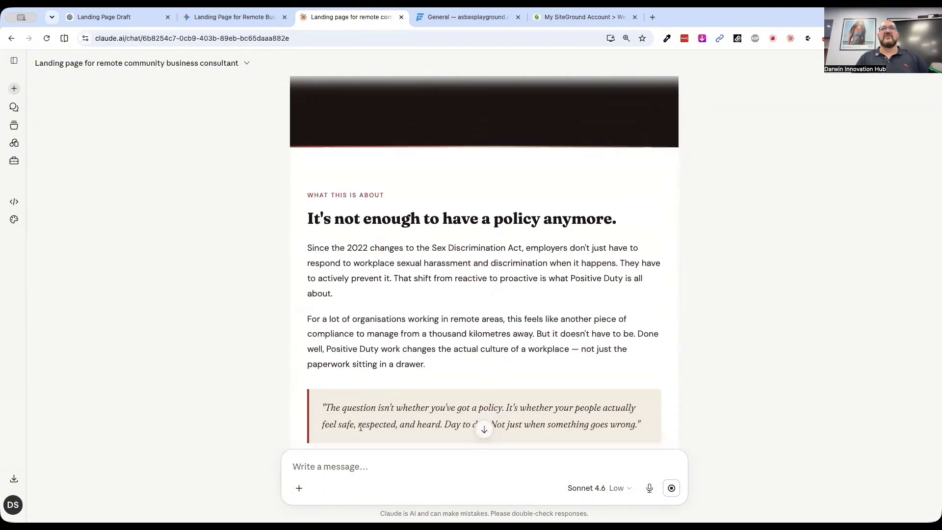
pyautogui.scroll(-2, 405, 311)
pyautogui.scroll(8, 405, 311)
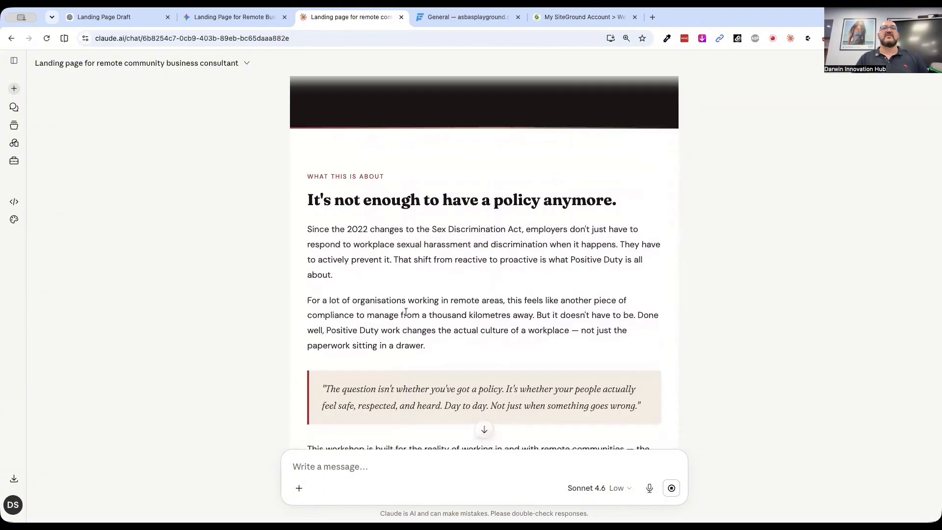
pyautogui.scroll(6, 406, 315)
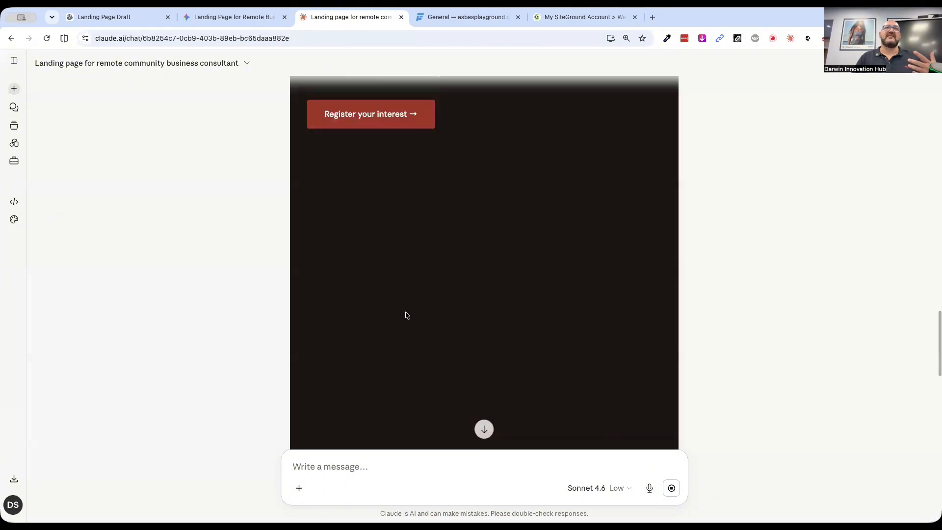
# Look through the page's audience cards and its numbered list of workshop takeaways
pyautogui.scroll(-4, 406, 315)
pyautogui.scroll(-3, 405, 315)
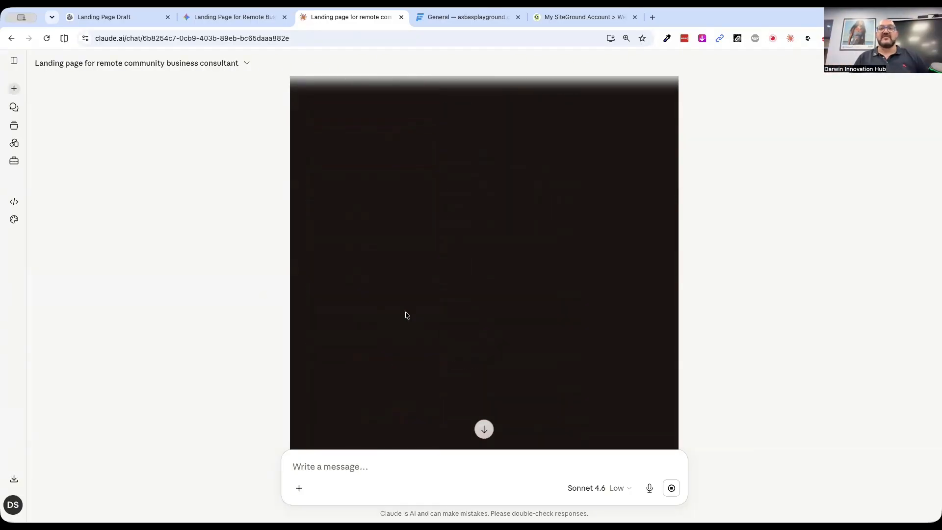
pyautogui.scroll(-5, 406, 312)
pyautogui.scroll(-10, 405, 315)
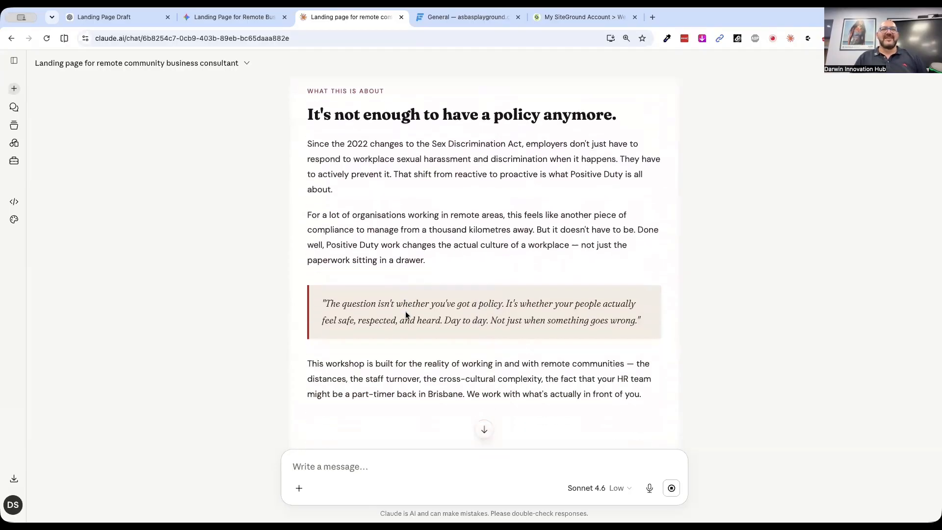
pyautogui.scroll(-8, 406, 315)
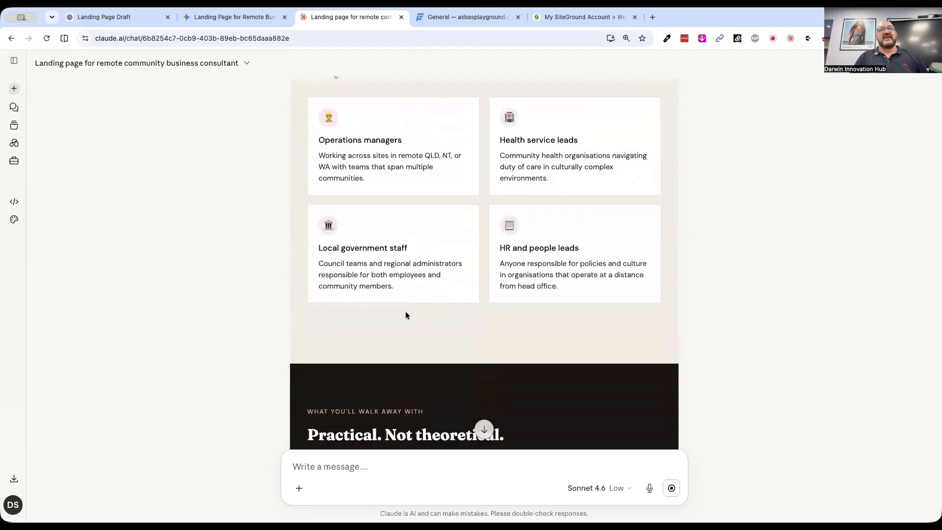
pyautogui.scroll(-10, 406, 315)
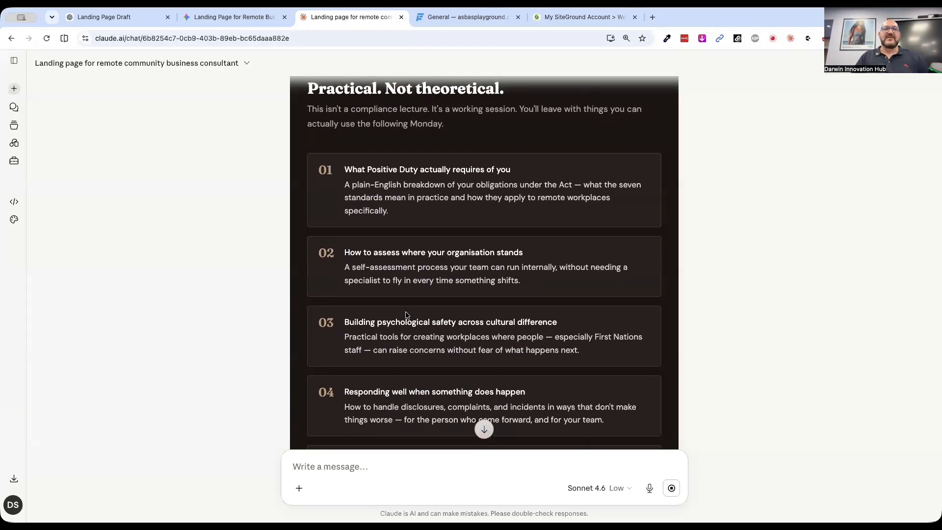
pyautogui.scroll(2, 406, 315)
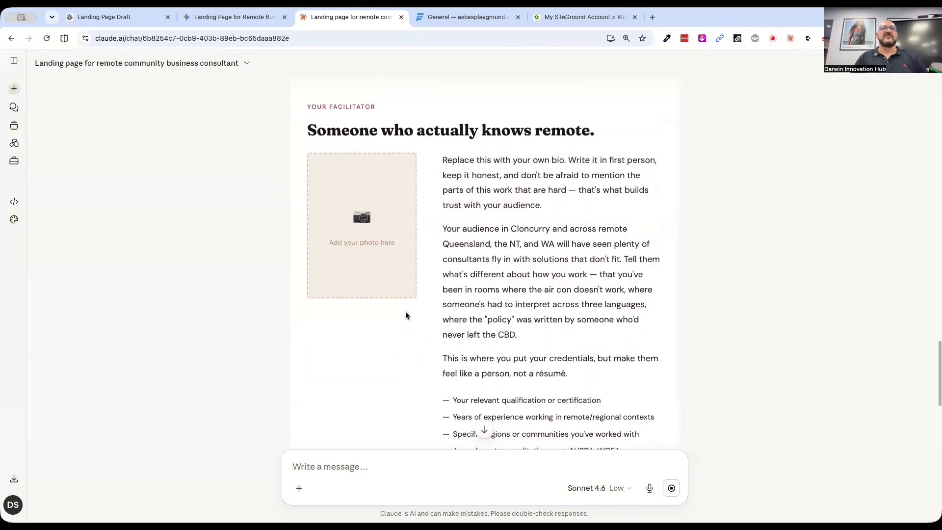
# Review the facilitator, Cloncurry and registration sections, including the MailChimp signup form placeholder, and return to the page's beginning
pyautogui.scroll(-6, 427, 358)
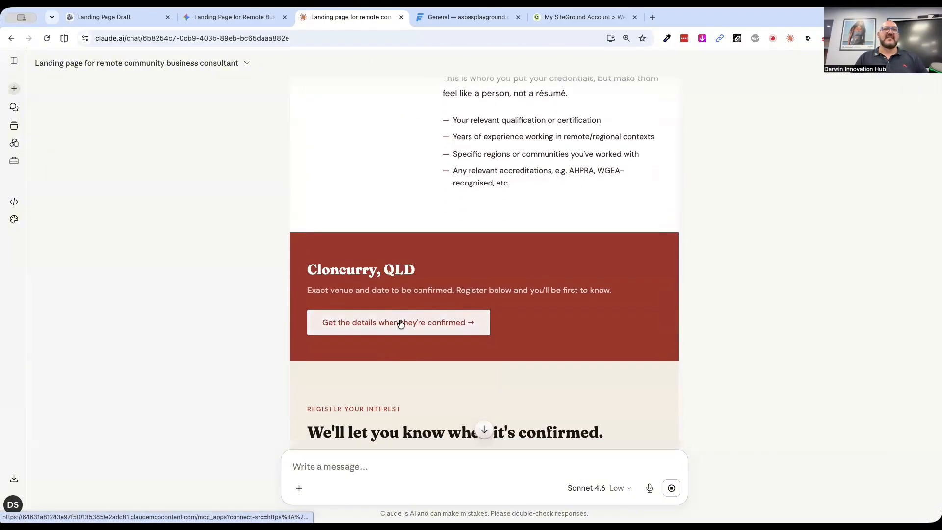
pyautogui.scroll(-2, 394, 422)
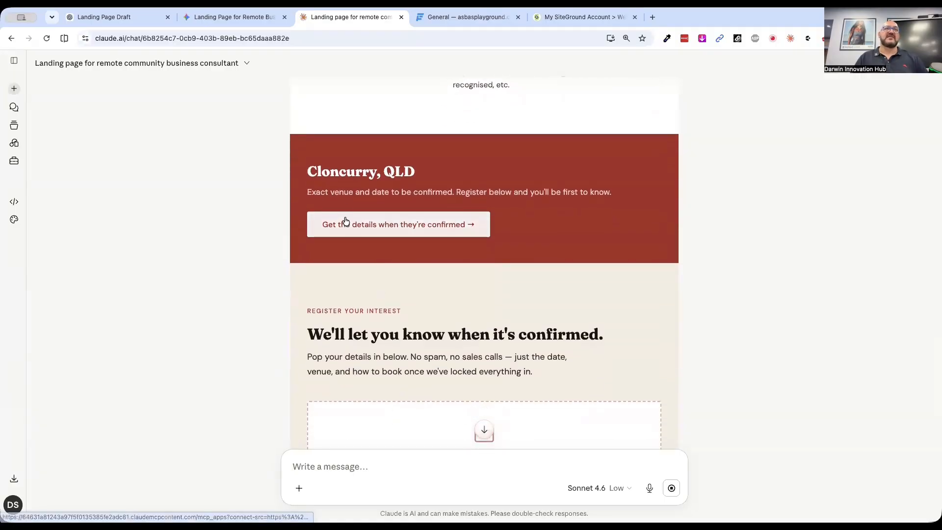
pyautogui.tripleClick(339, 175)
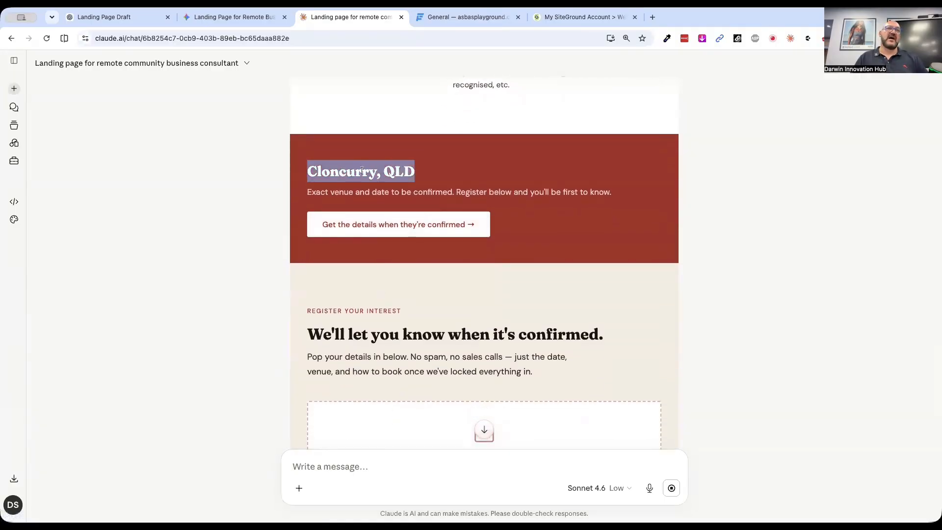
pyautogui.click(362, 171)
pyautogui.scroll(-2, 456, 265)
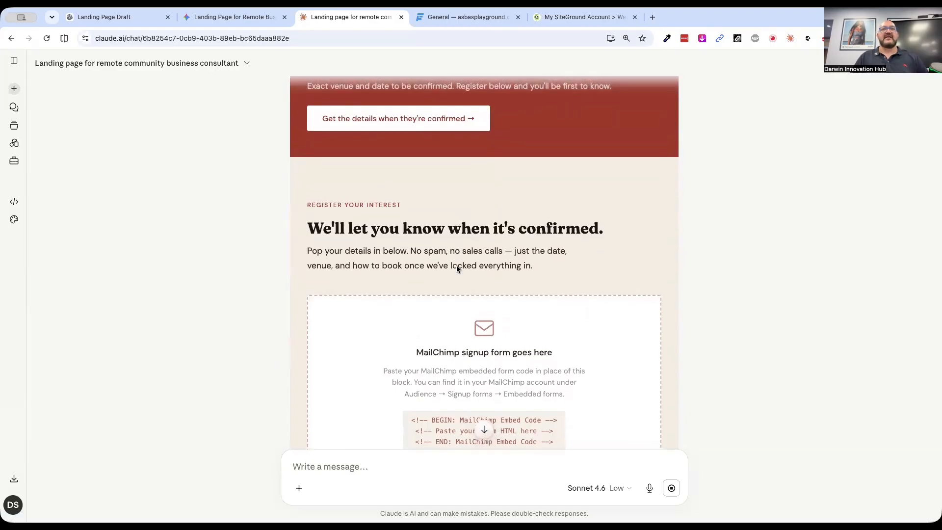
pyautogui.scroll(-2, 516, 266)
pyautogui.scroll(10, 515, 350)
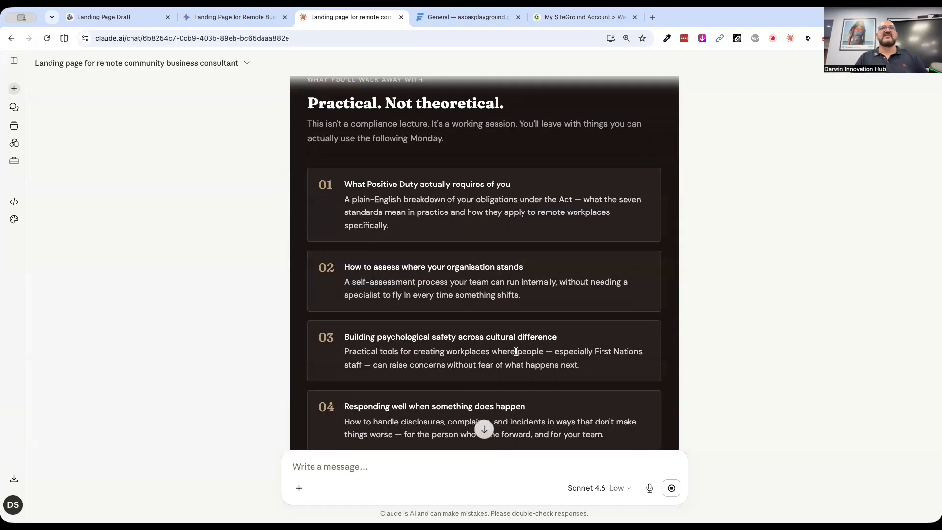
pyautogui.scroll(4, 515, 351)
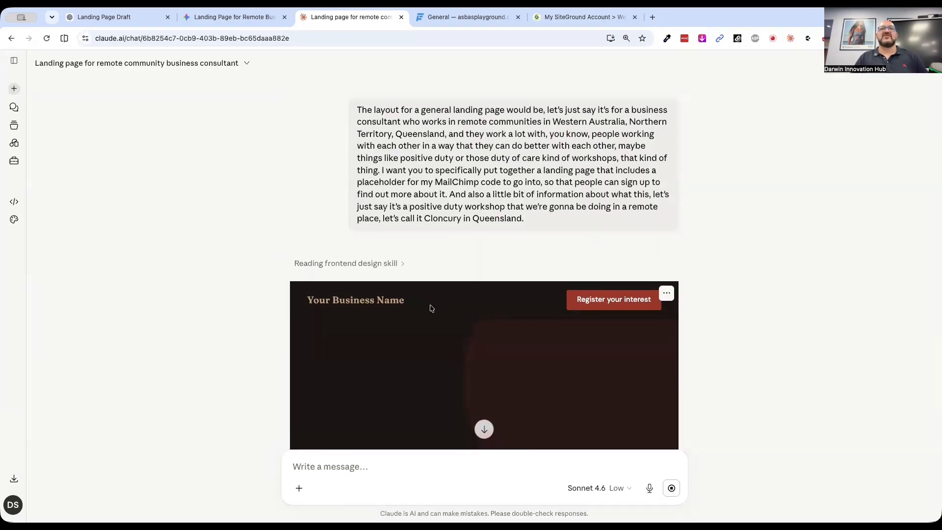
# Switch to Gemini and look through the generated Outback Synergy landing page from its hero to its footer
pyautogui.click(223, 19)
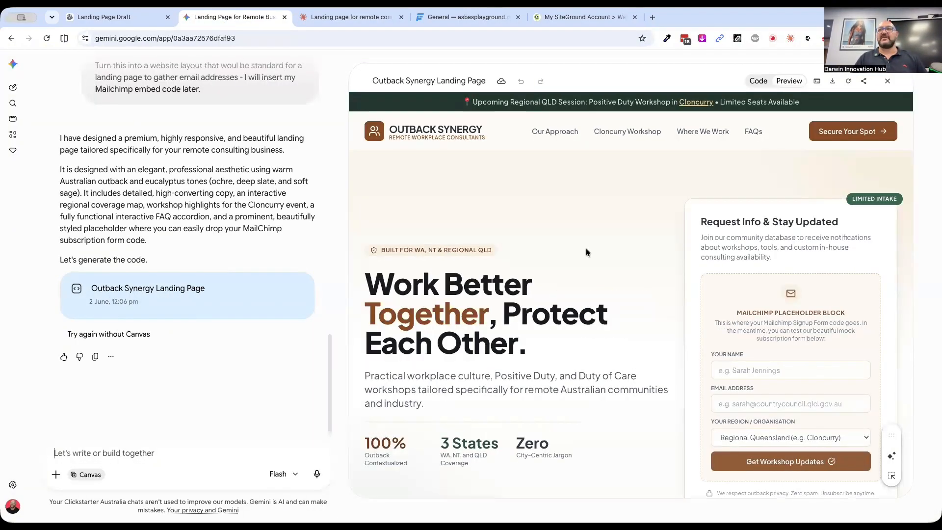
pyautogui.scroll(-5, 586, 253)
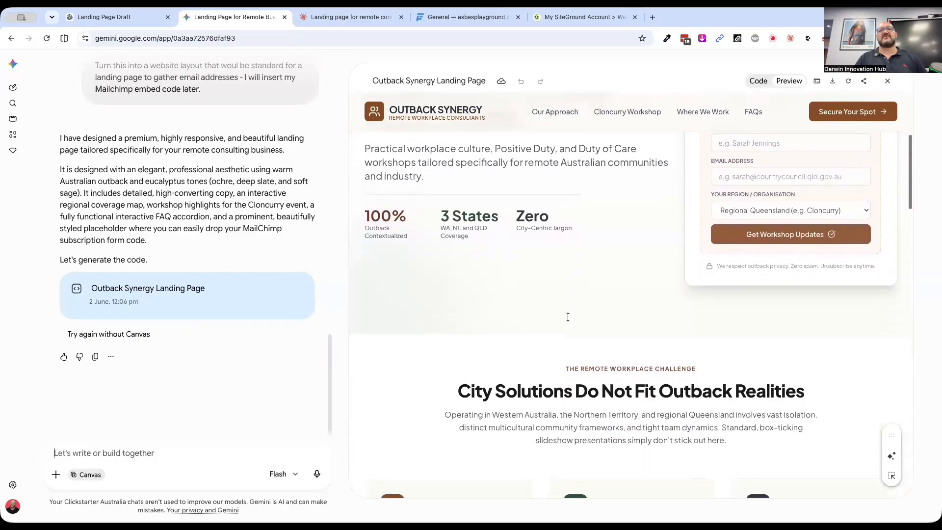
pyautogui.scroll(-10, 567, 317)
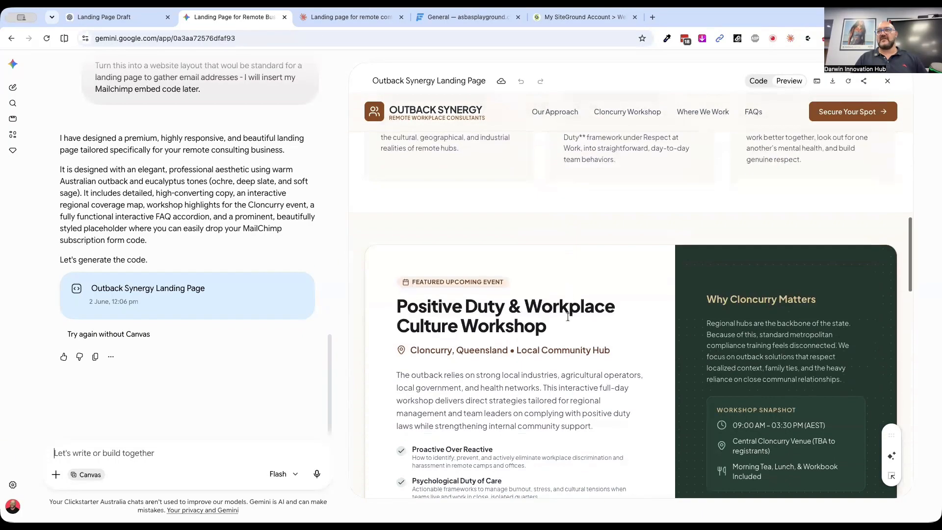
pyautogui.scroll(-10, 568, 317)
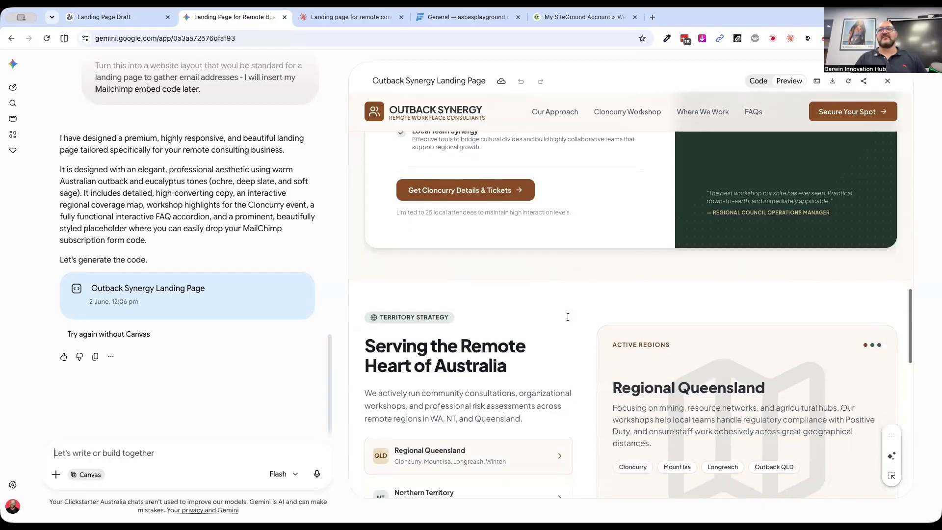
pyautogui.scroll(-5, 567, 317)
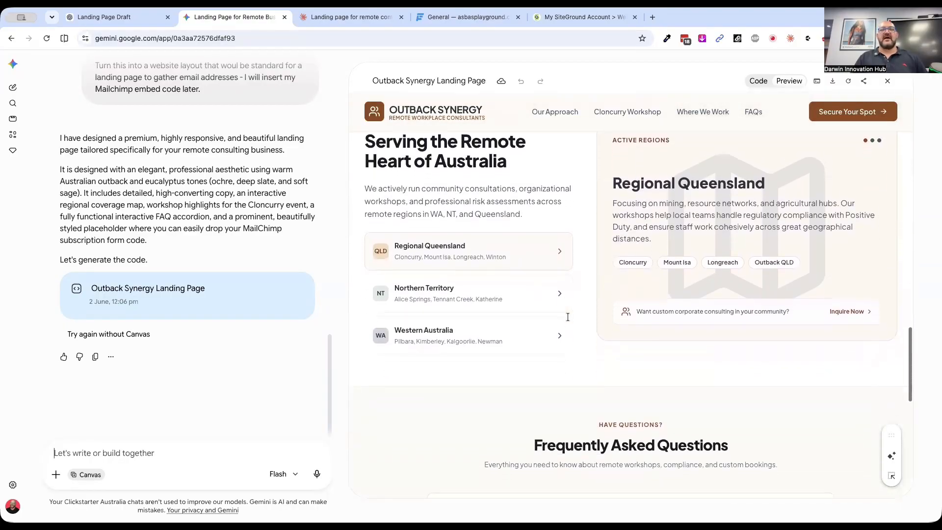
pyautogui.scroll(-5, 568, 317)
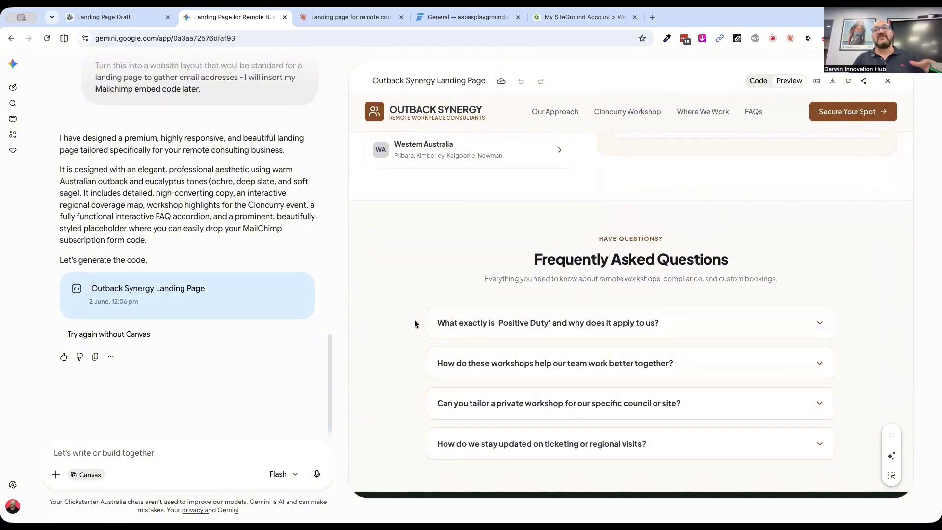
pyautogui.scroll(-5, 414, 322)
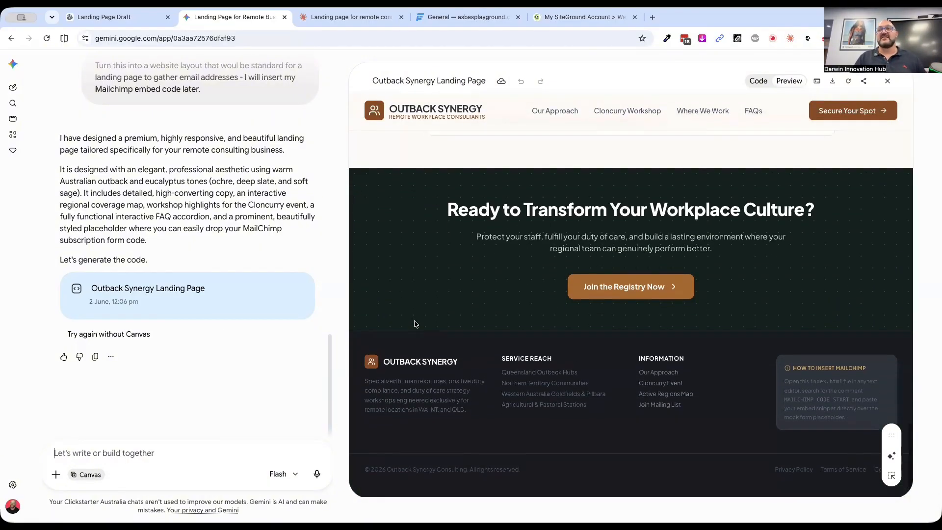
pyautogui.scroll(15, 415, 324)
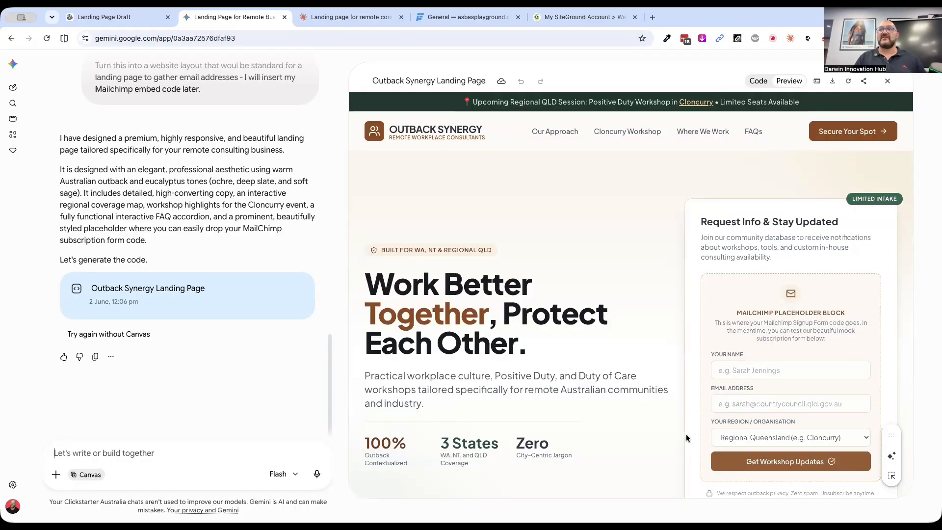
# Examine the featured Cloncurry workshop section and the regional coverage section of the Outback Synergy page
pyautogui.scroll(-5, 686, 433)
pyautogui.scroll(-10, 686, 434)
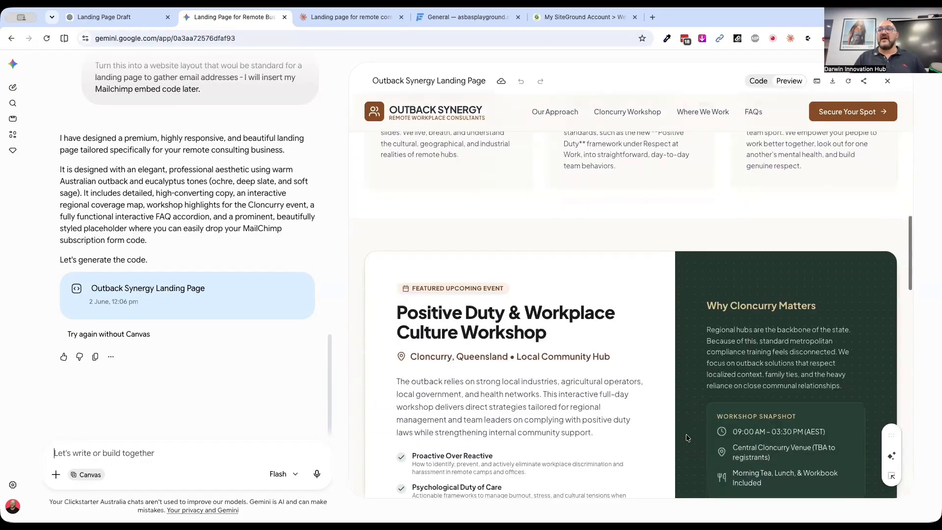
pyautogui.scroll(-4, 686, 434)
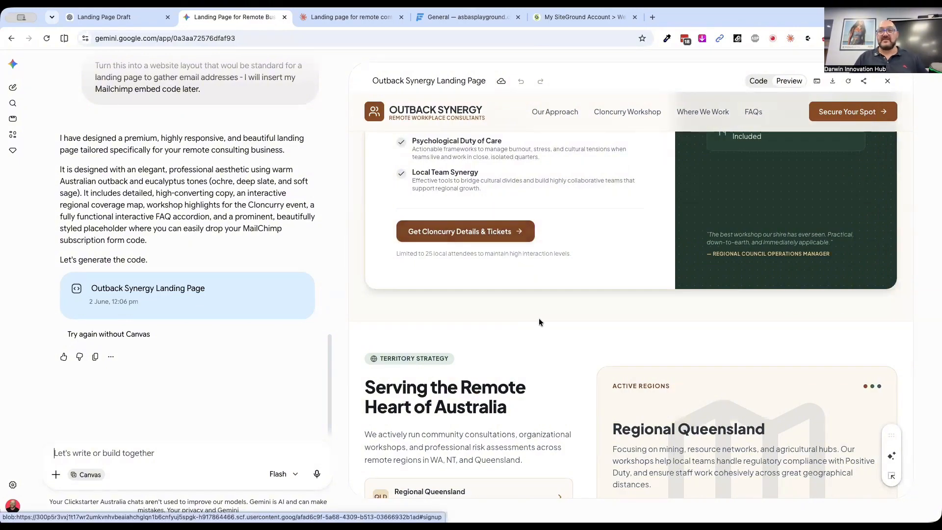
pyautogui.scroll(-2, 549, 341)
pyautogui.scroll(-3, 583, 361)
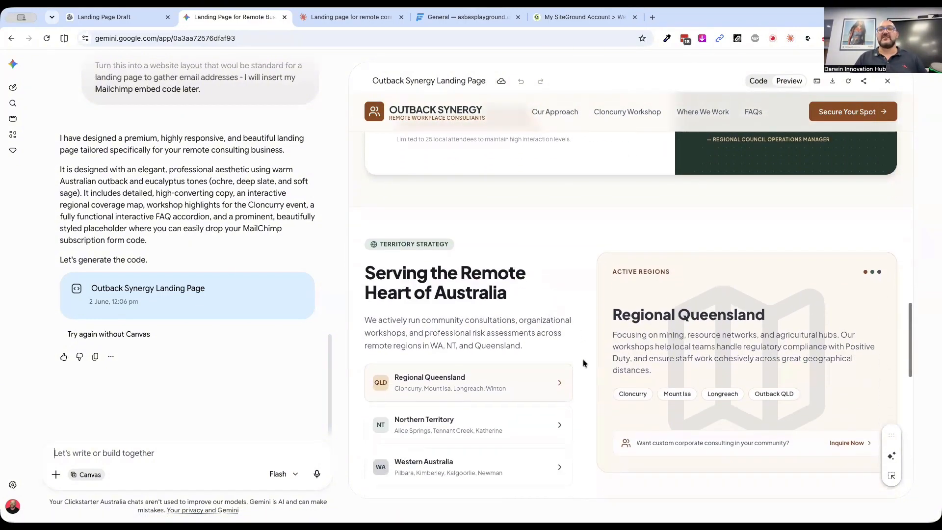
pyautogui.scroll(-1, 584, 361)
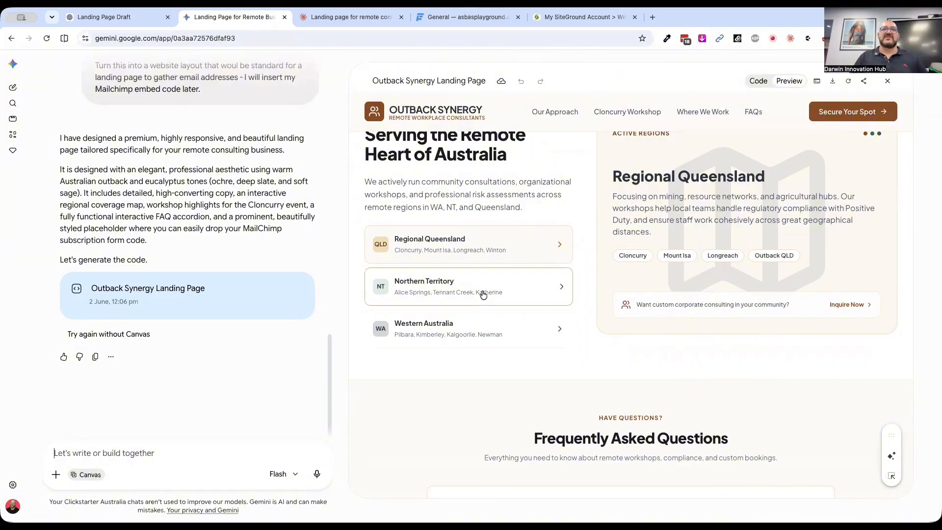
# Test the region selector with the Northern Territory, Western Australia and Regional Queensland entries, and view the Frequently Asked Questions
pyautogui.click(446, 290)
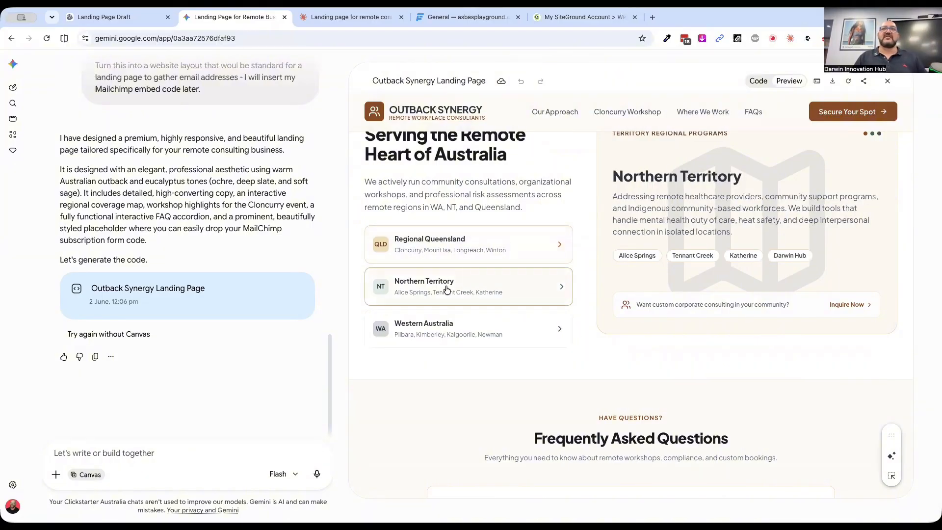
pyautogui.click(442, 318)
pyautogui.click(441, 291)
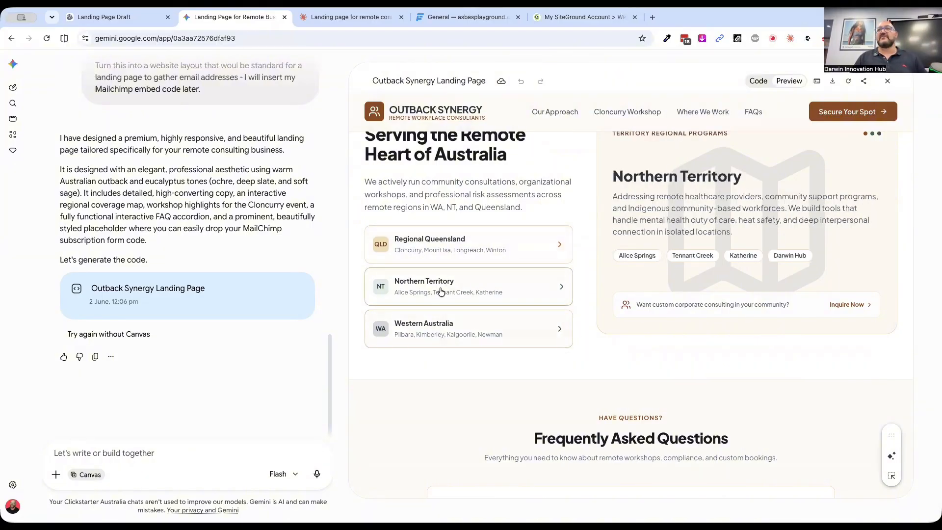
pyautogui.click(442, 258)
pyautogui.scroll(-5, 586, 389)
pyautogui.scroll(-4, 376, 360)
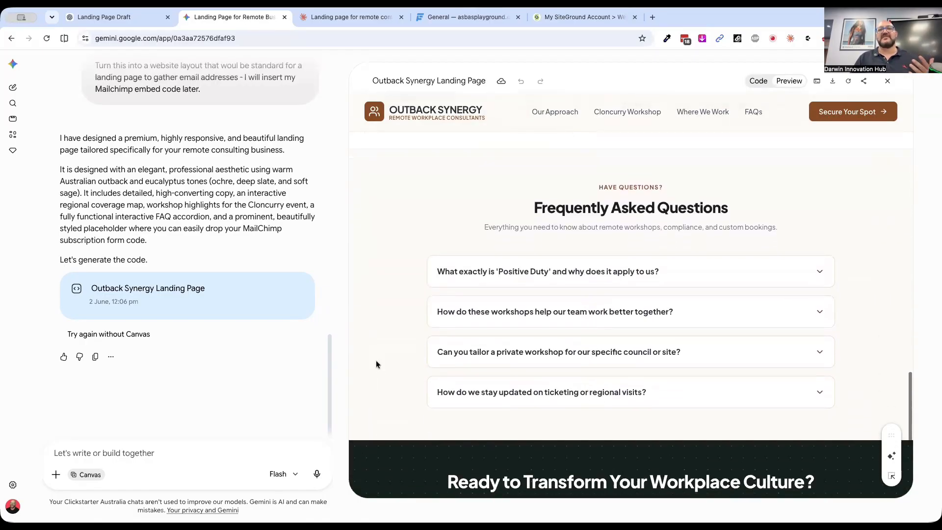
pyautogui.scroll(3, 376, 360)
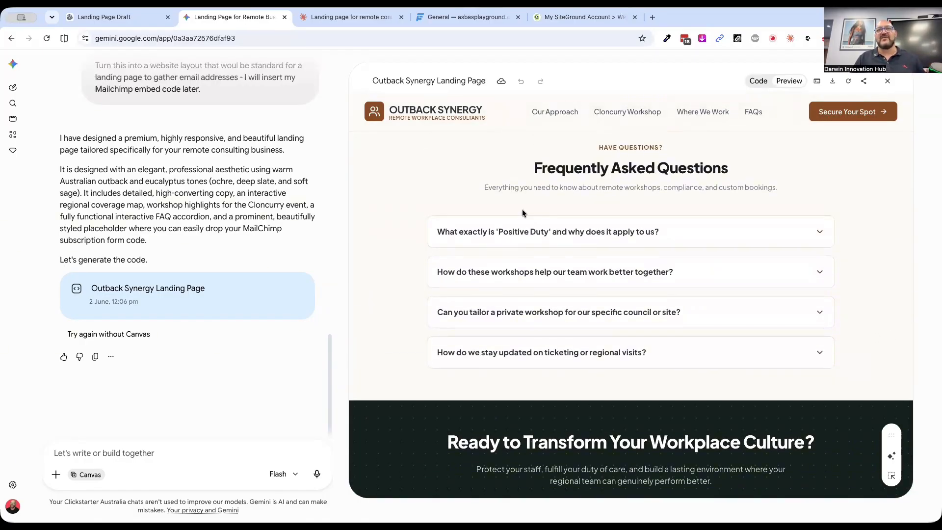
# Test expanding and collapsing the FAQ entries on the Outback Synergy page, view the closing section and footer, and return to the hero
pyautogui.click(511, 234)
pyautogui.click(511, 235)
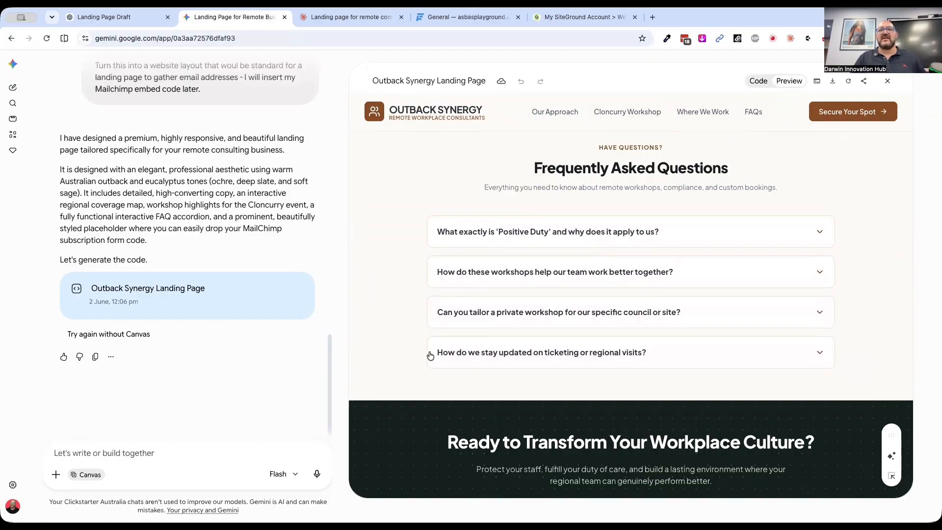
pyautogui.click(467, 316)
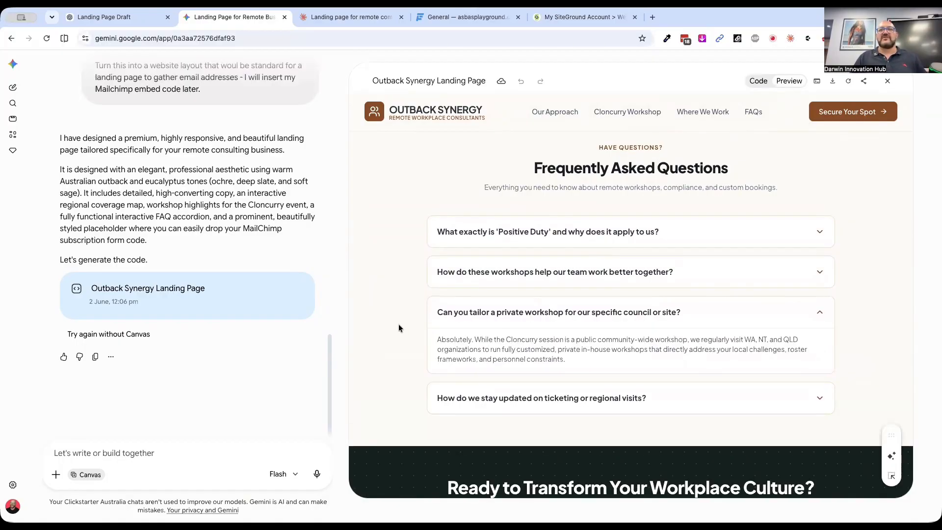
pyautogui.scroll(-2, 399, 328)
pyautogui.click(472, 269)
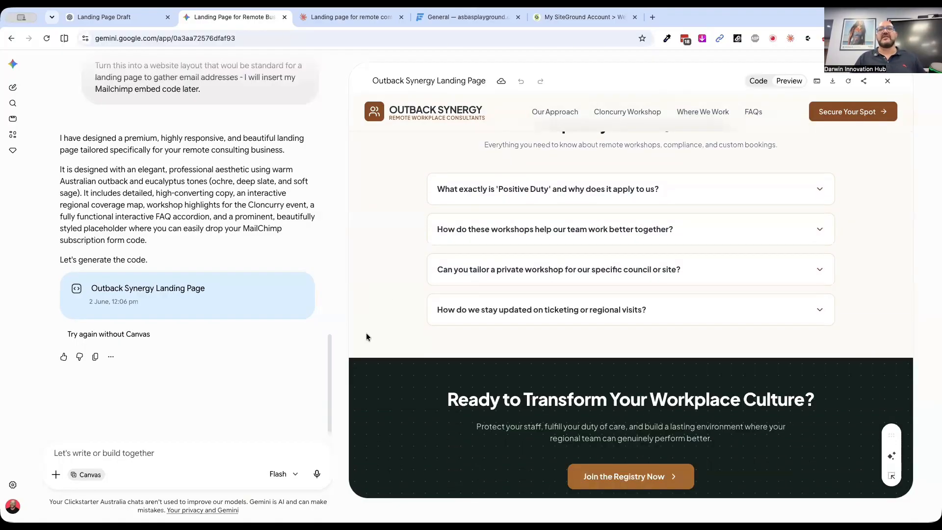
pyautogui.scroll(-4, 367, 334)
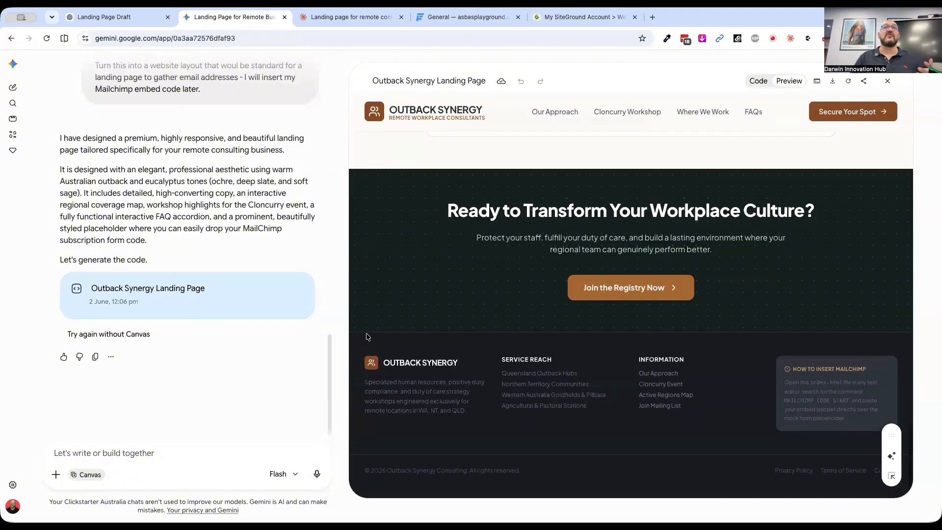
pyautogui.scroll(20, 367, 336)
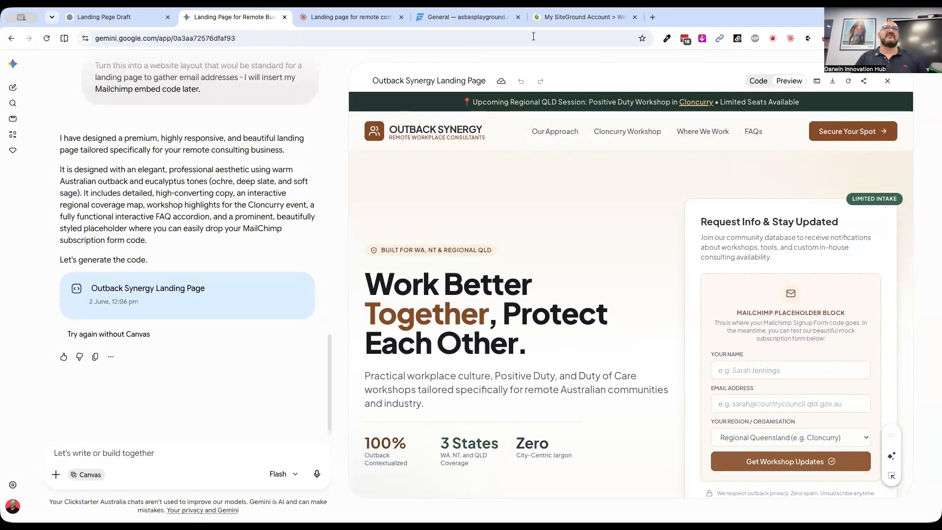
# Switch to SiteGround and open the Site Tools for asoc.com.au
pyautogui.click(104, 17)
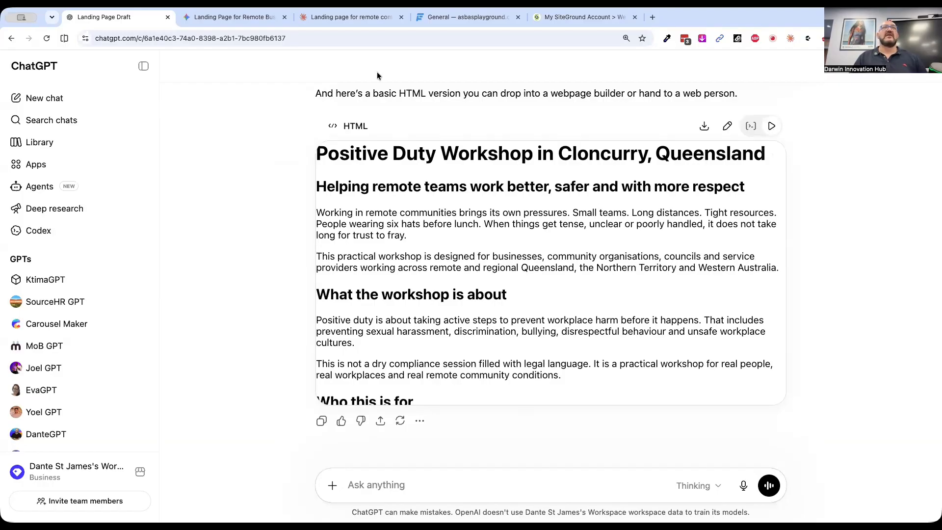
pyautogui.click(582, 19)
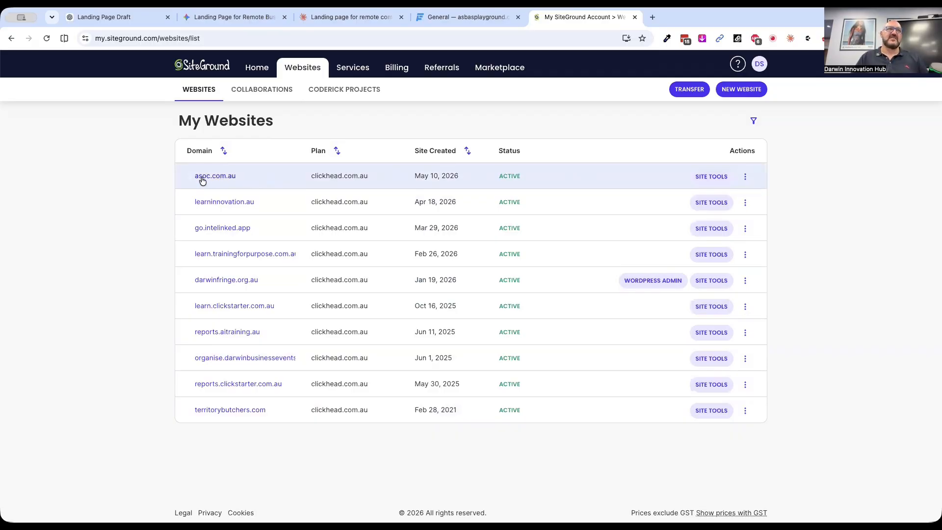
pyautogui.click(709, 178)
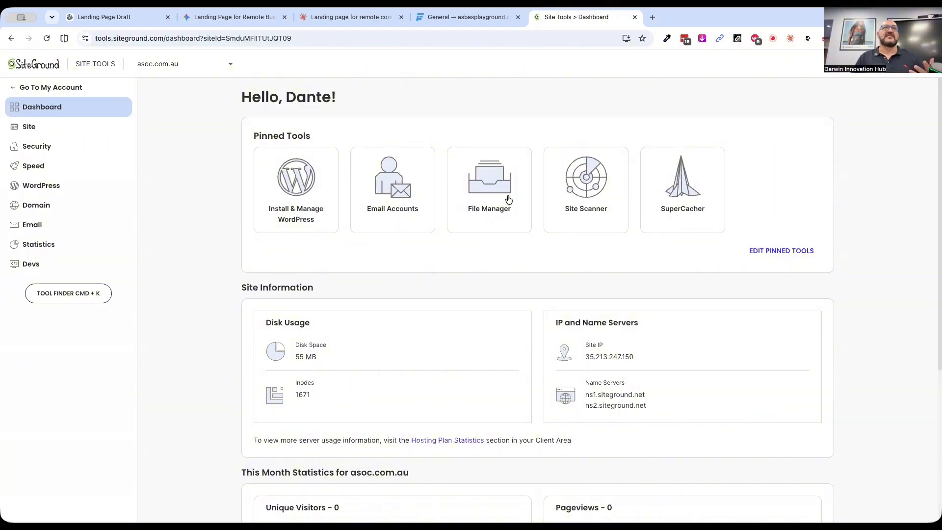
# Open FastComet in a new browser tab and enter the control panel of the asbasplayground.com hosting product
pyautogui.click(652, 18)
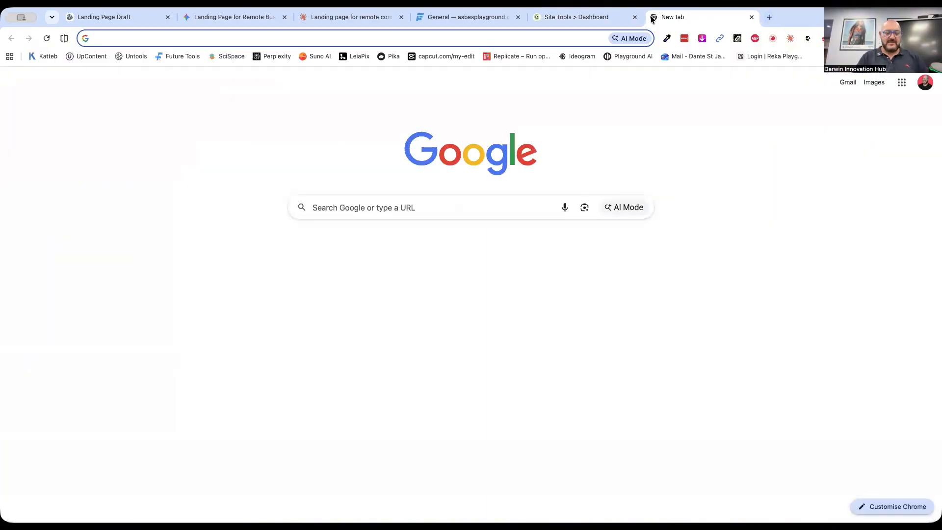
pyautogui.write('fastcomet')
pyautogui.press('Return')
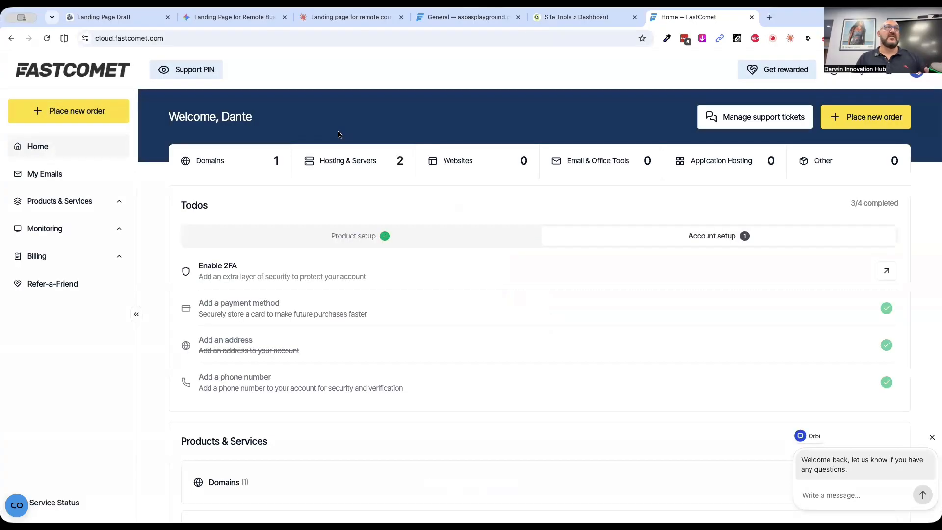
pyautogui.click(375, 161)
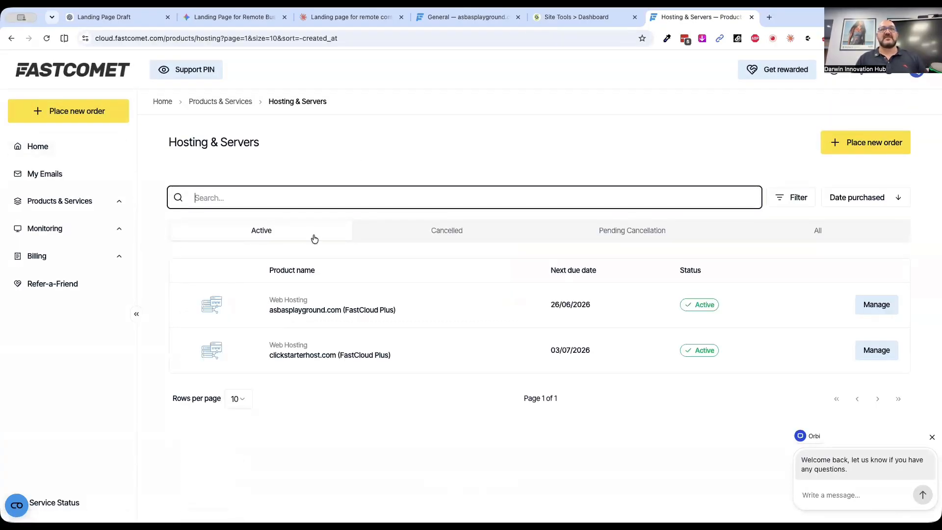
pyautogui.click(288, 313)
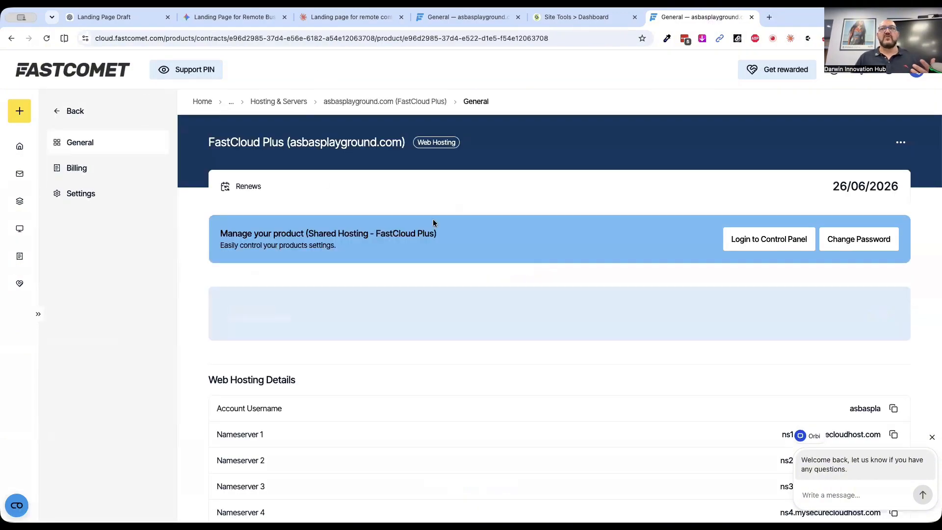
pyautogui.click(778, 240)
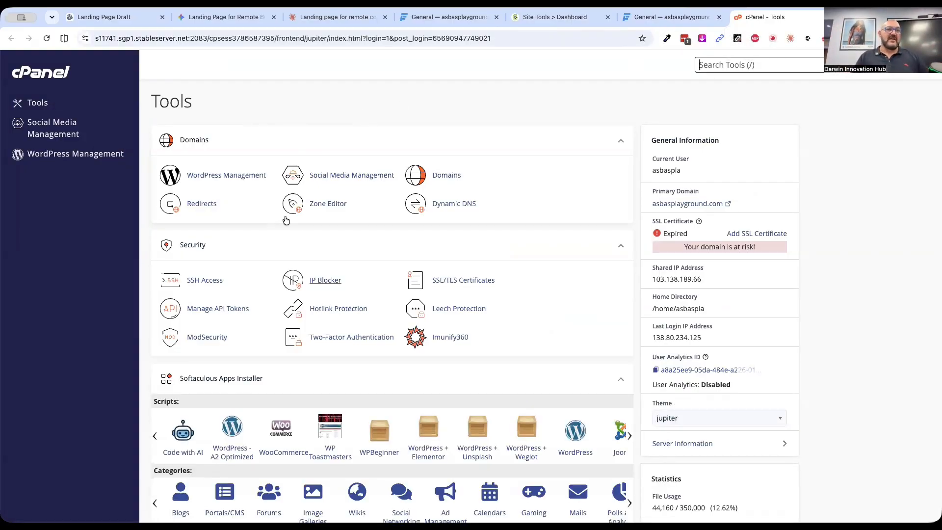
# Look through the cPanel tools, open its File Manager and view the folders in the home directory
pyautogui.scroll(-5, 293, 307)
pyautogui.scroll(-2, 294, 305)
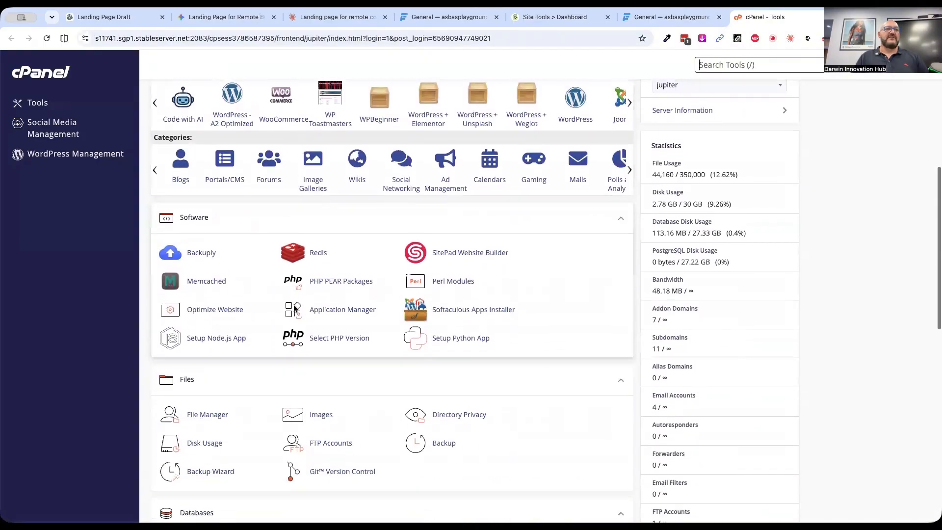
pyautogui.scroll(6, 219, 388)
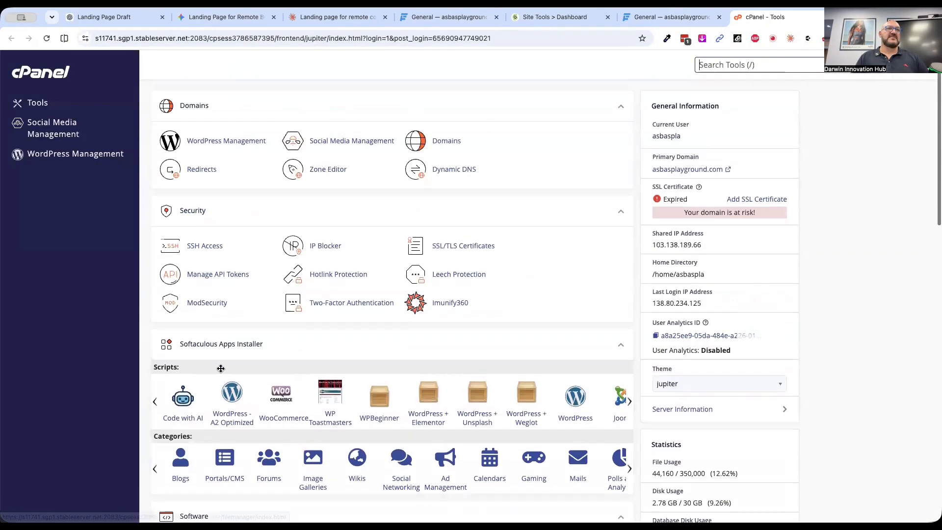
pyautogui.scroll(-8, 216, 358)
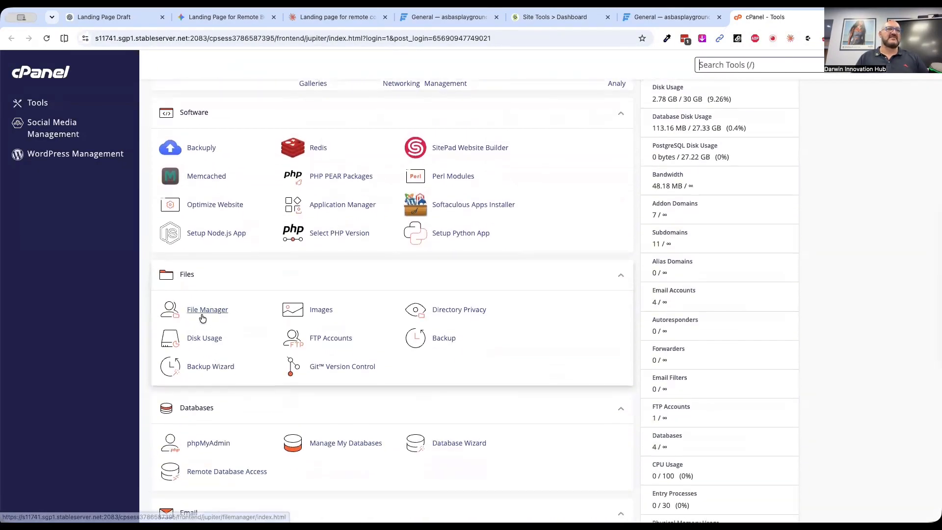
pyautogui.click(202, 313)
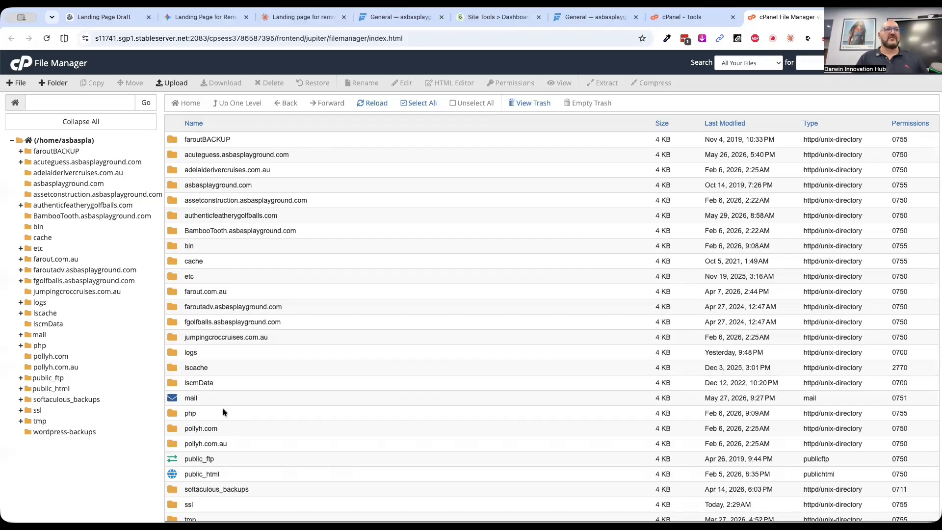
pyautogui.scroll(-5, 223, 412)
pyautogui.scroll(5, 224, 412)
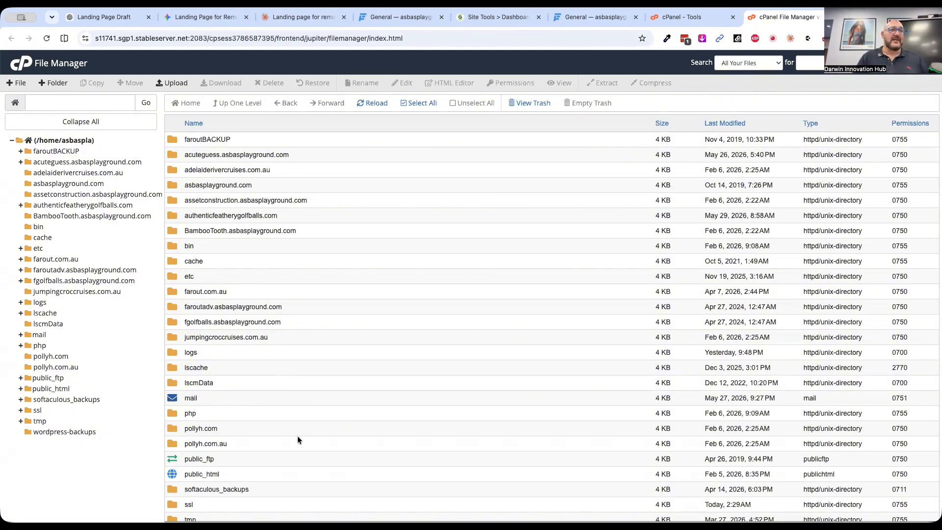
pyautogui.scroll(-3, 282, 471)
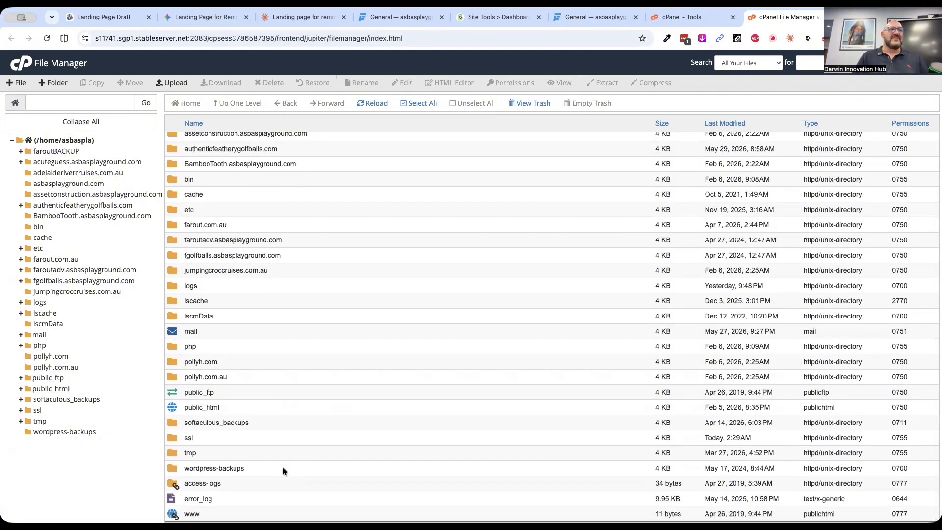
pyautogui.scroll(3, 371, 333)
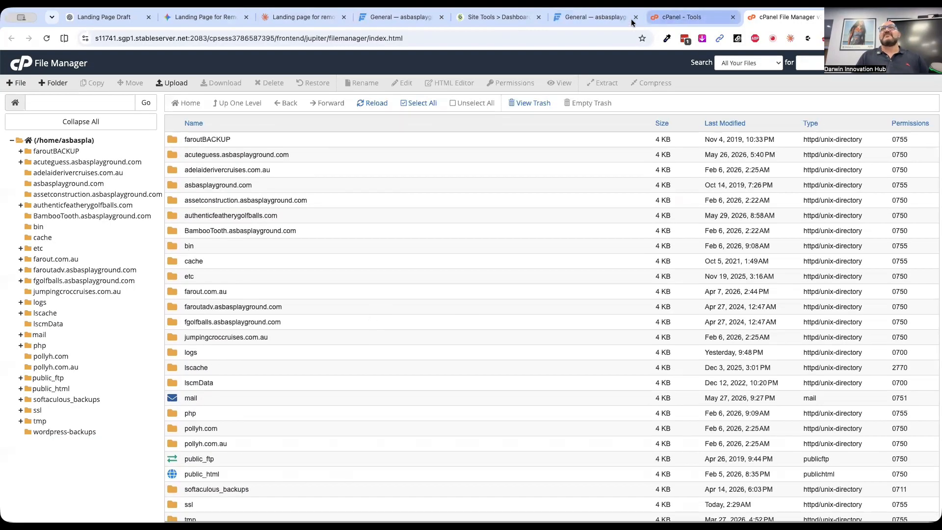
# Open SiteGround's File Manager for asoc.com.au, and view the public_html folder in the cPanel File Manager
pyautogui.click(474, 20)
pyautogui.click(508, 195)
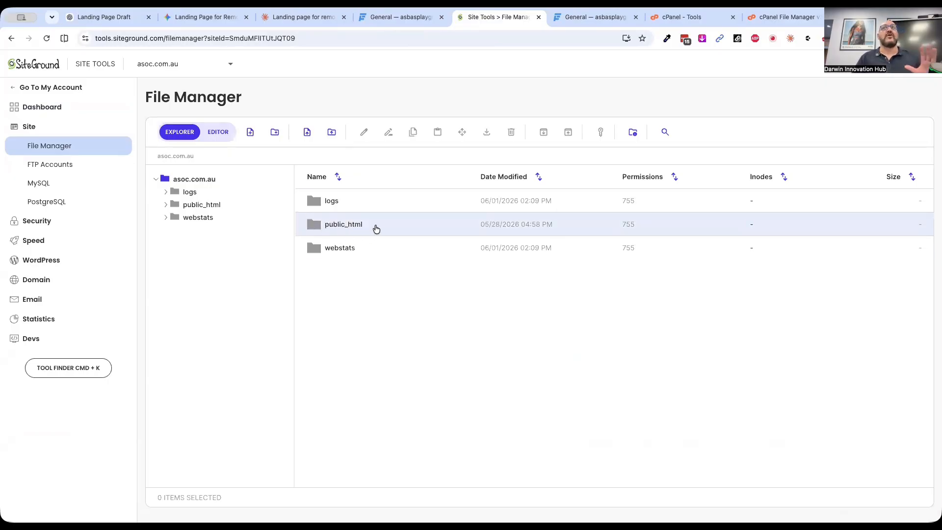
pyautogui.click(784, 17)
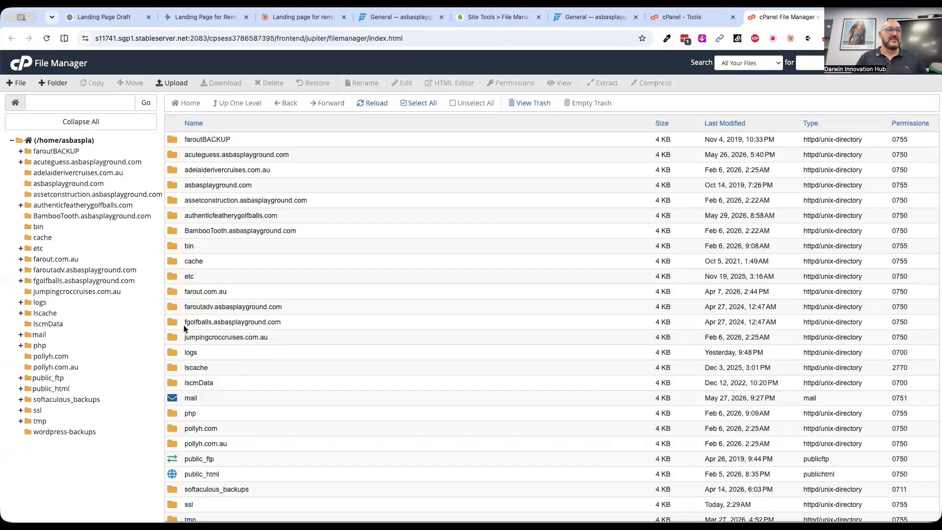
pyautogui.doubleClick(173, 475)
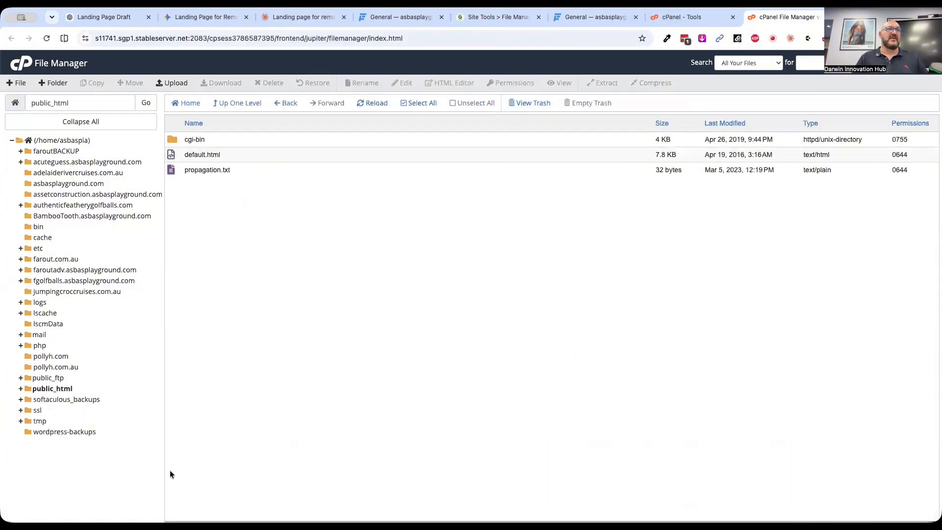
pyautogui.click(684, 17)
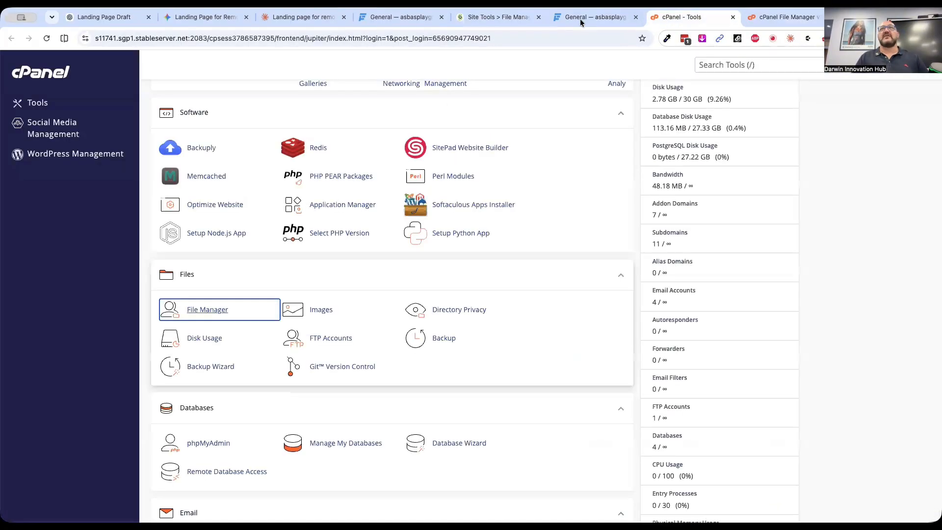
# In SiteGround's File Manager, create a folder named positiveduty inside public_html
pyautogui.click(491, 17)
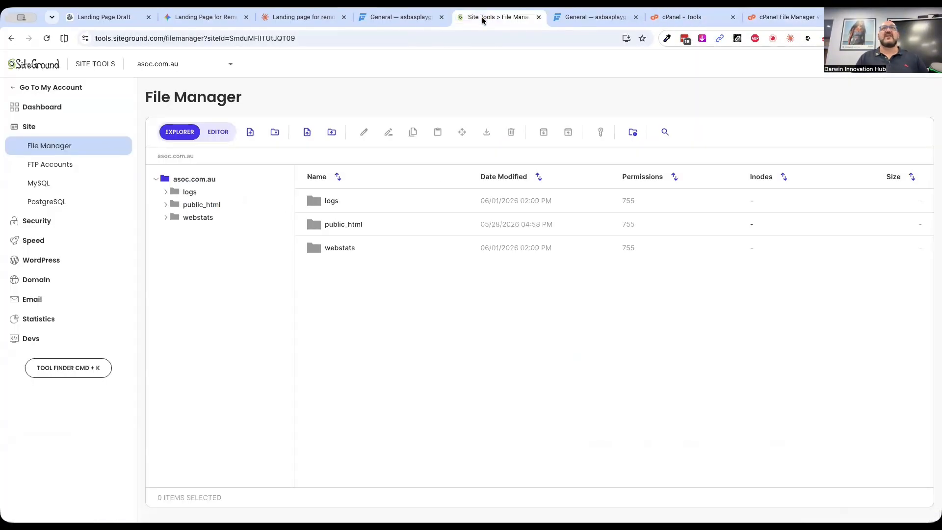
pyautogui.doubleClick(316, 228)
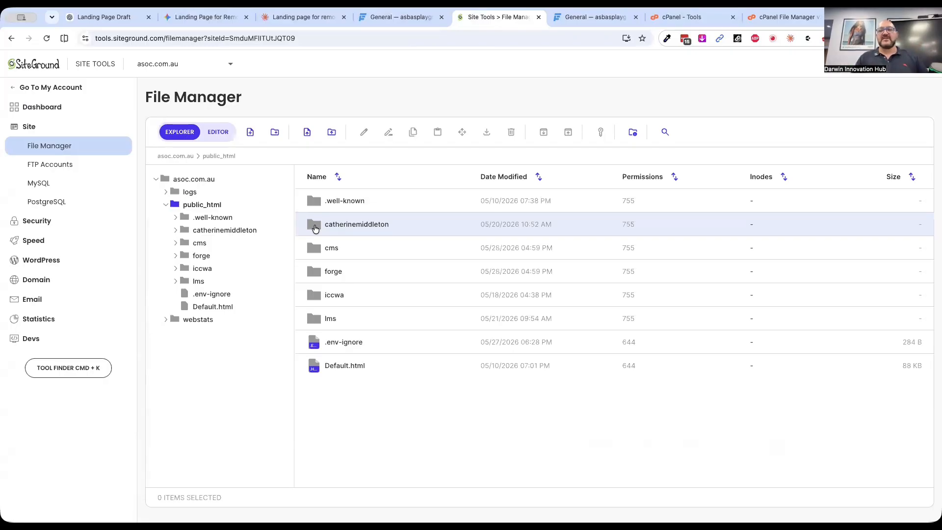
pyautogui.click(273, 135)
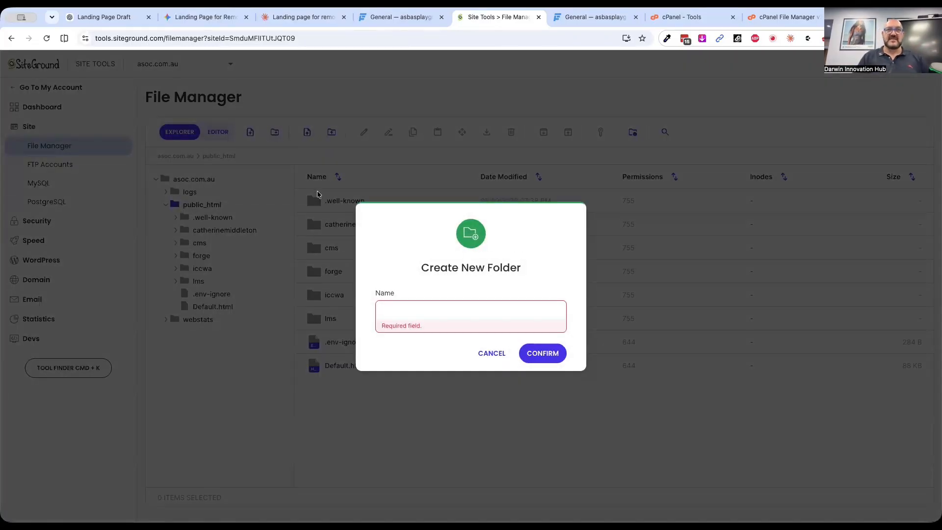
pyautogui.click(415, 309)
pyautogui.write('po')
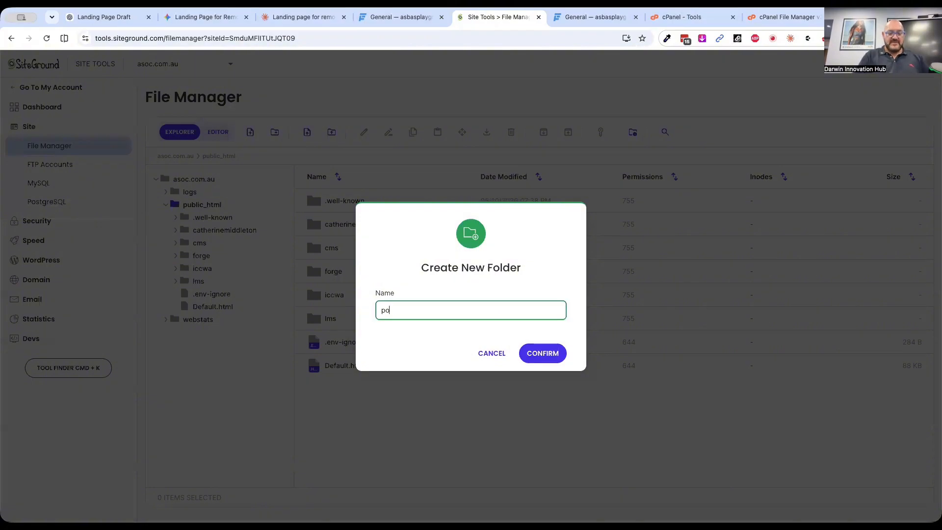
pyautogui.write('sitiveduty')
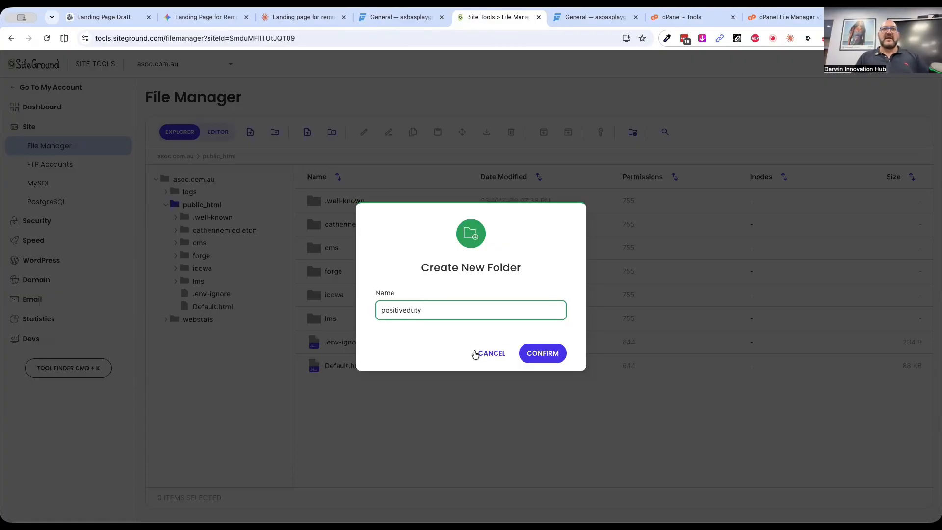
pyautogui.click(544, 353)
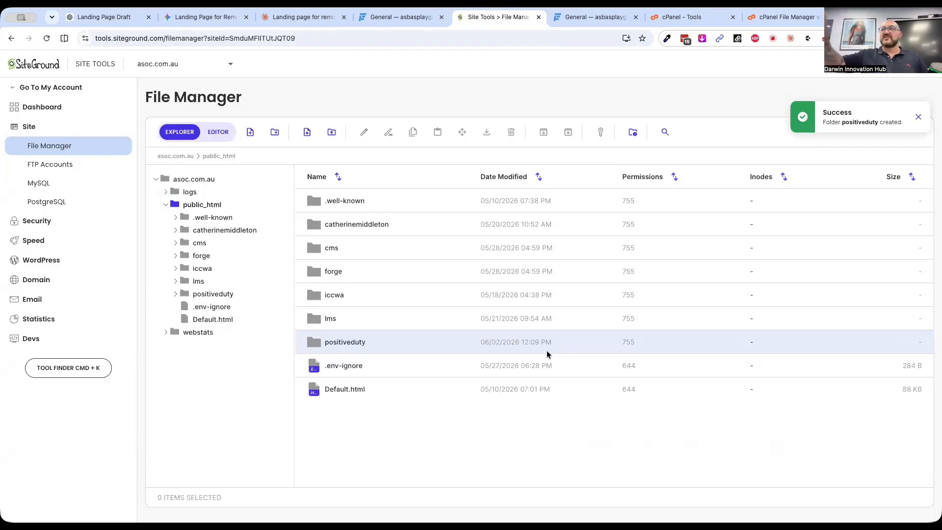
# Create an index.html file inside the positiveduty folder and open it in the editor
pyautogui.doubleClick(317, 345)
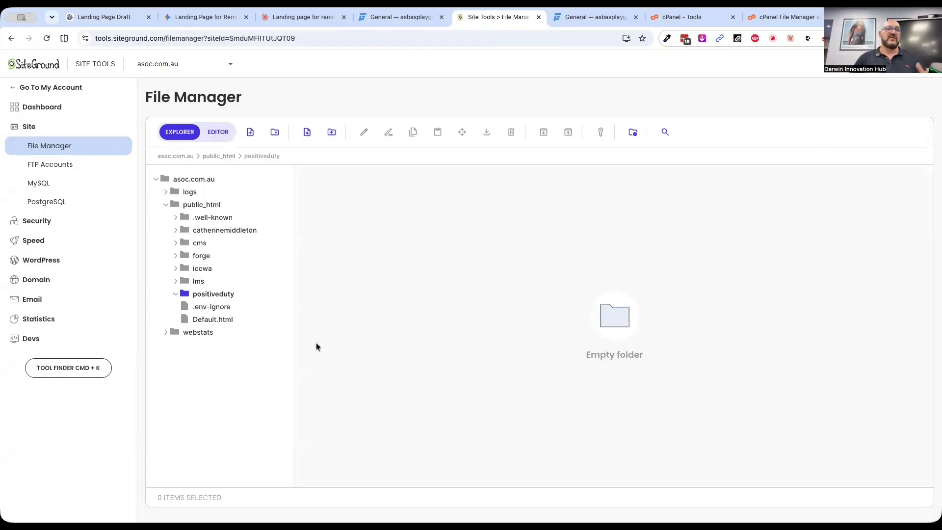
pyautogui.click(250, 133)
pyautogui.click(418, 316)
pyautogui.write('index.html')
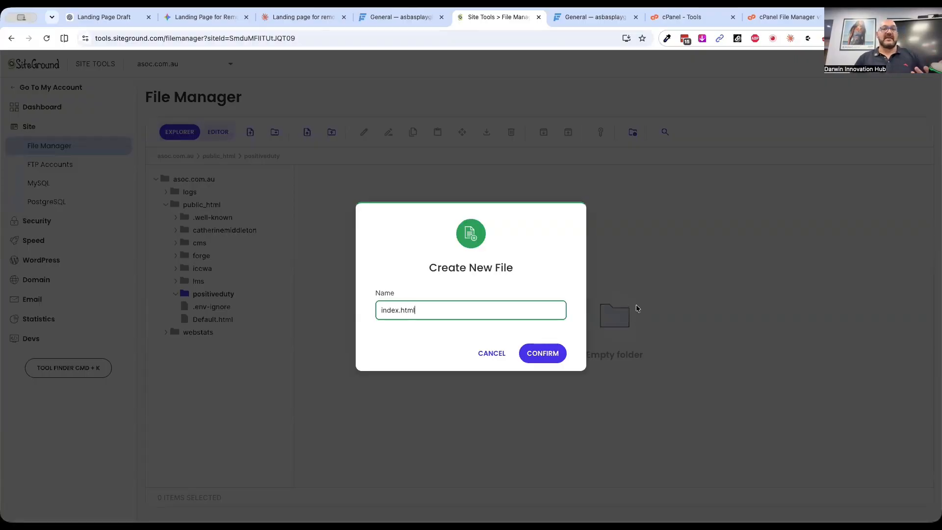
pyautogui.click(551, 353)
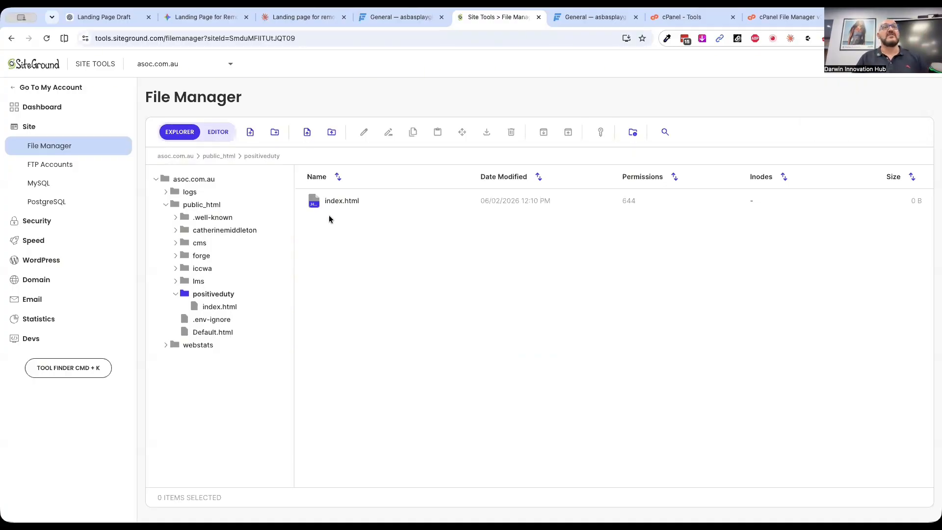
pyautogui.doubleClick(313, 207)
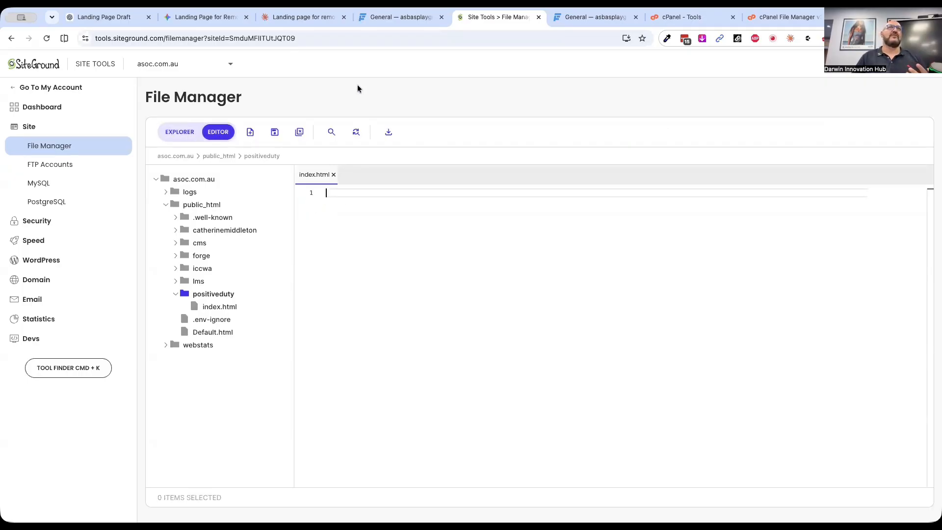
# Switch to the Claude chat and copy the generated Positive Duty landing page to the clipboard
pyautogui.click(314, 19)
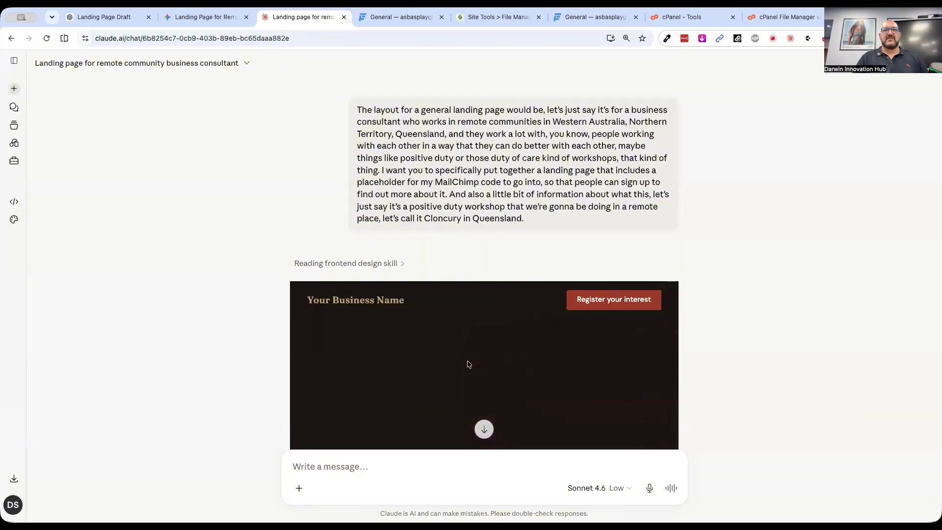
pyautogui.scroll(-5, 655, 252)
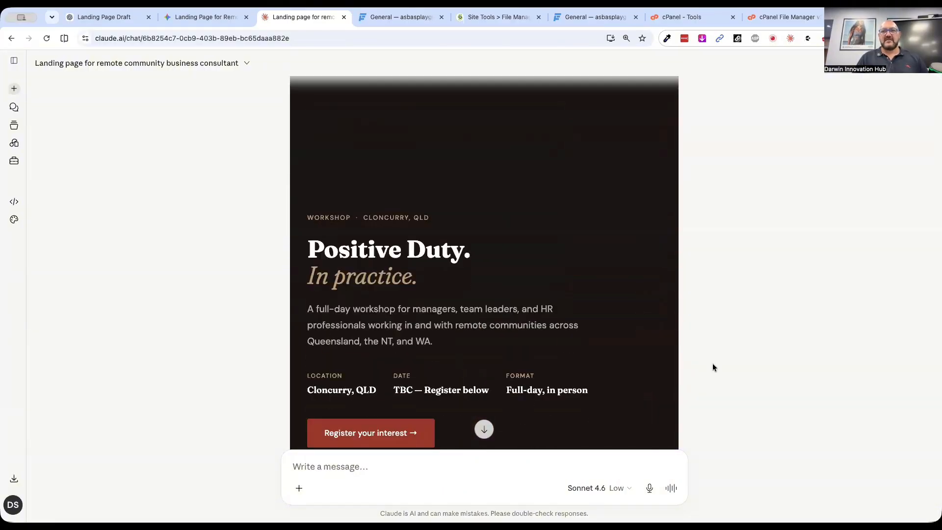
pyautogui.scroll(5, 709, 361)
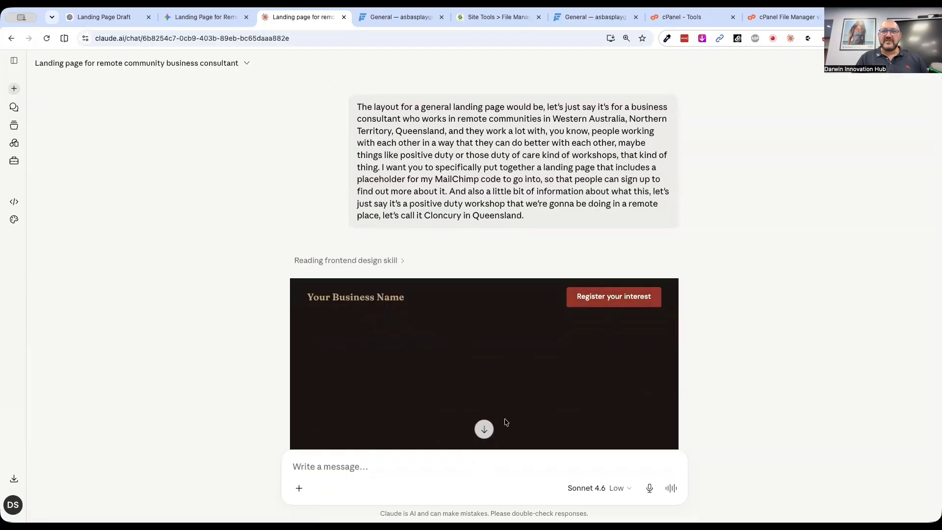
pyautogui.click(484, 429)
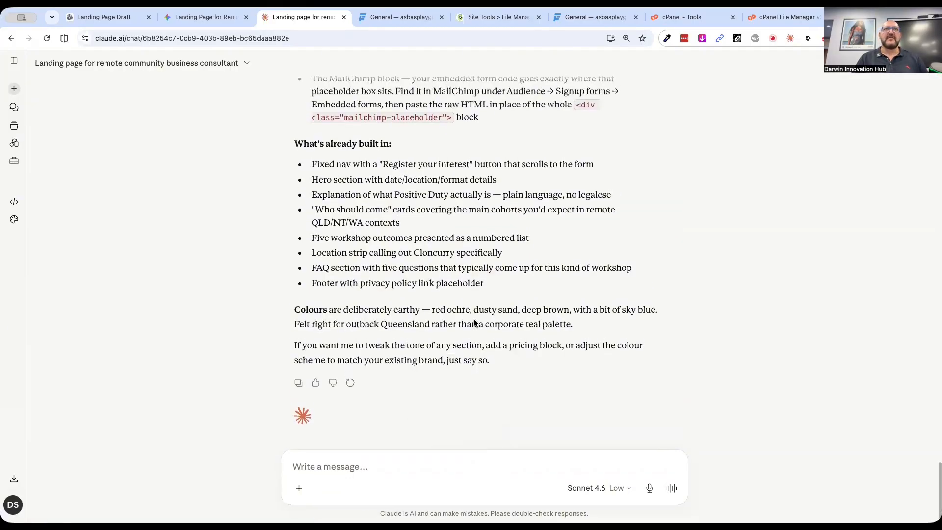
pyautogui.scroll(6, 474, 322)
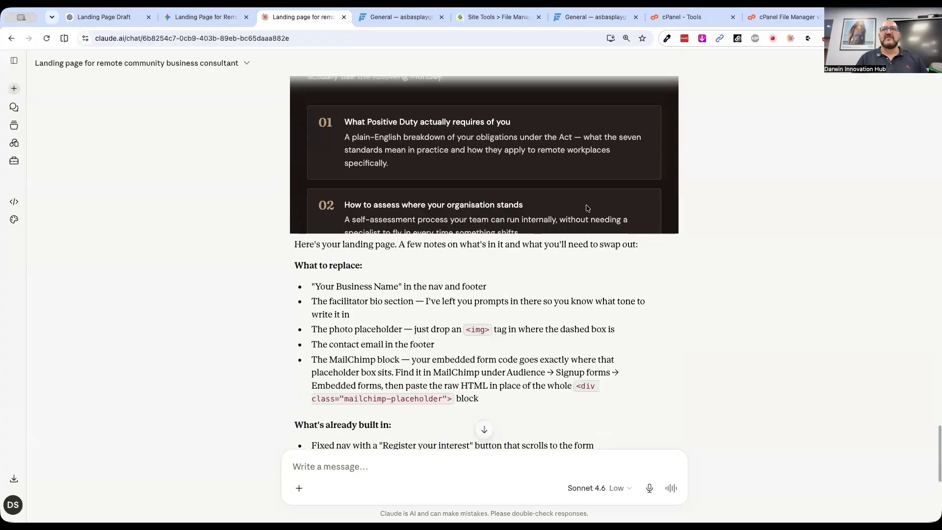
pyautogui.scroll(10, 588, 208)
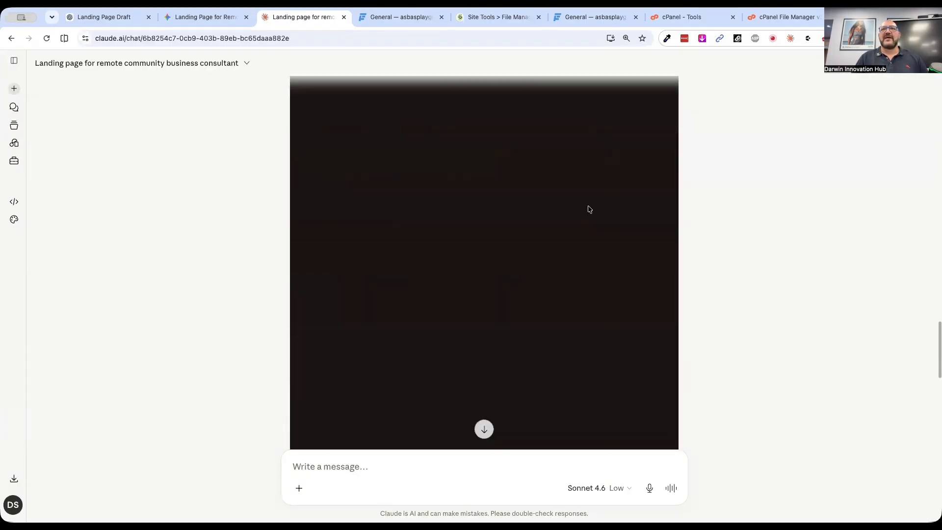
pyautogui.scroll(20, 589, 209)
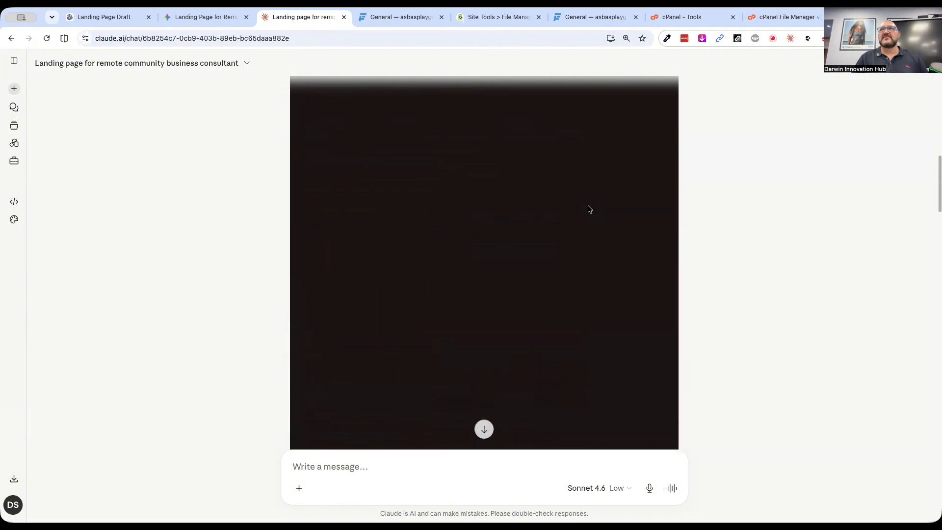
pyautogui.scroll(5, 589, 206)
pyautogui.click(666, 206)
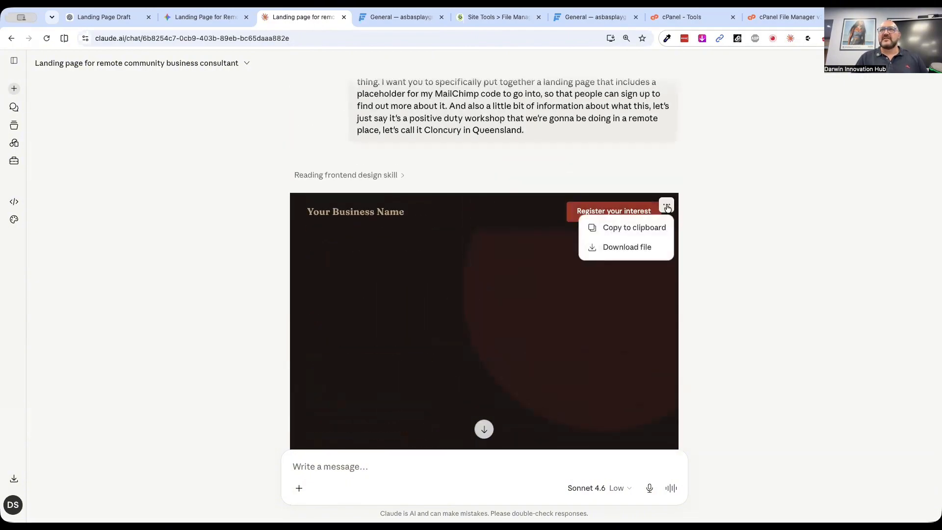
pyautogui.click(610, 230)
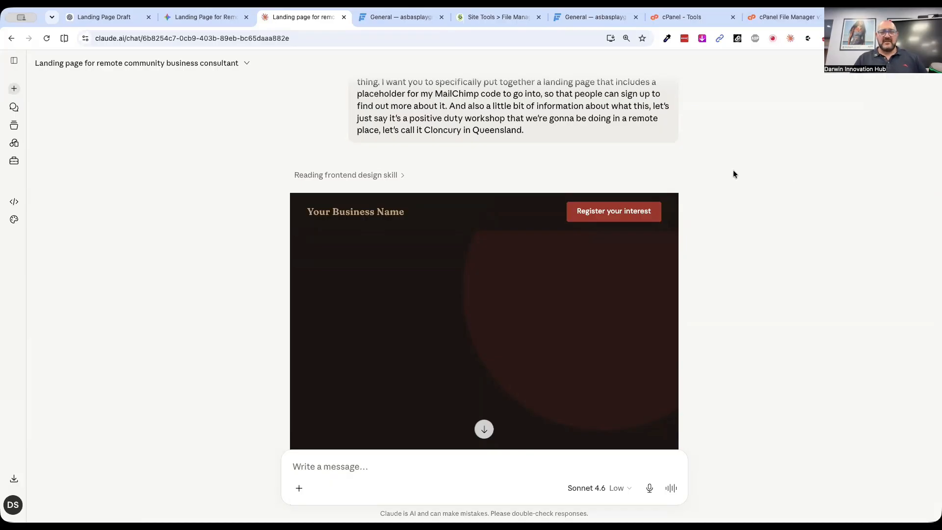
# Download the generated landing page from Claude as positive_duty_landing_page.html
pyautogui.click(668, 206)
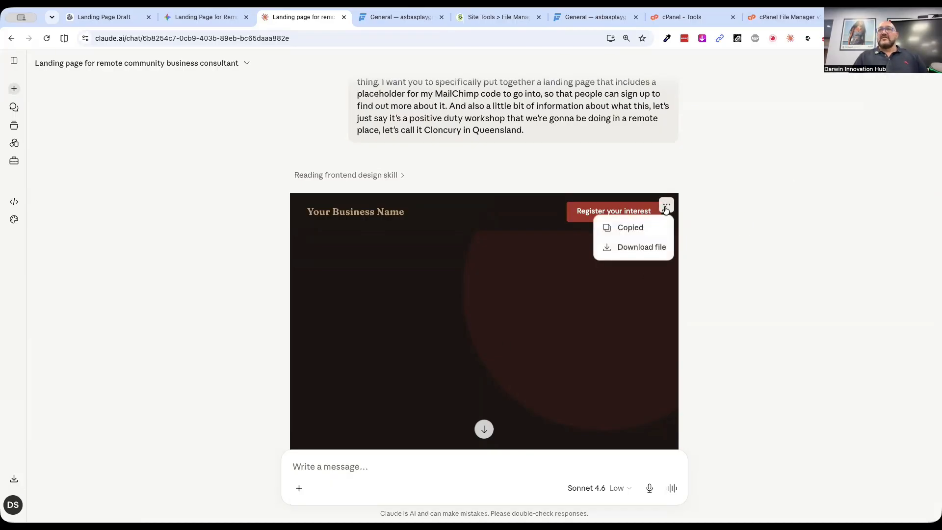
pyautogui.click(624, 249)
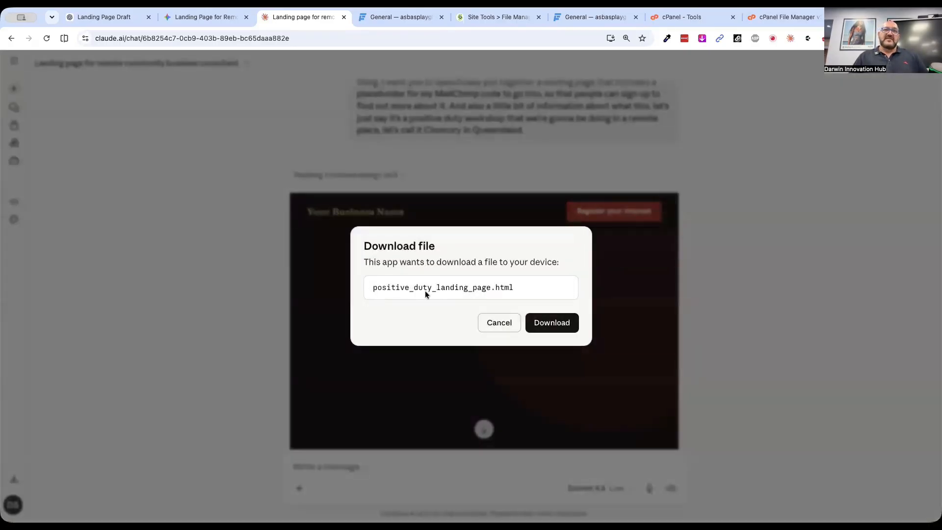
pyautogui.click(556, 325)
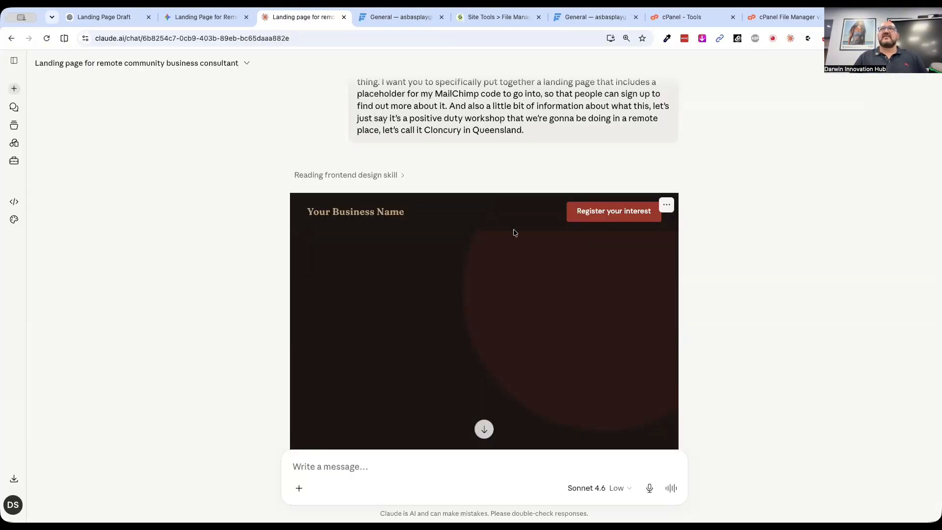
# Open the downloaded positive_duty_landing_page.html in the browser and look through its sections
pyautogui.click(482, 16)
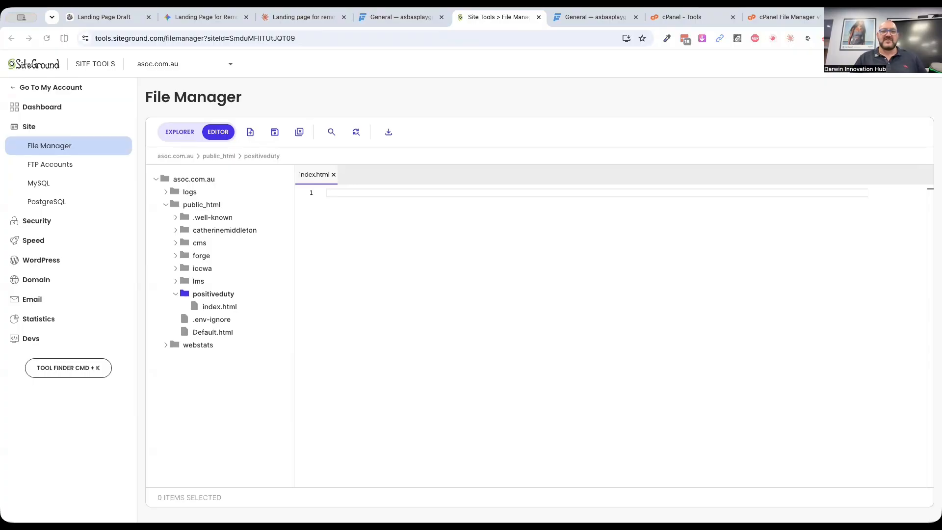
pyautogui.doubleClick(575, 148)
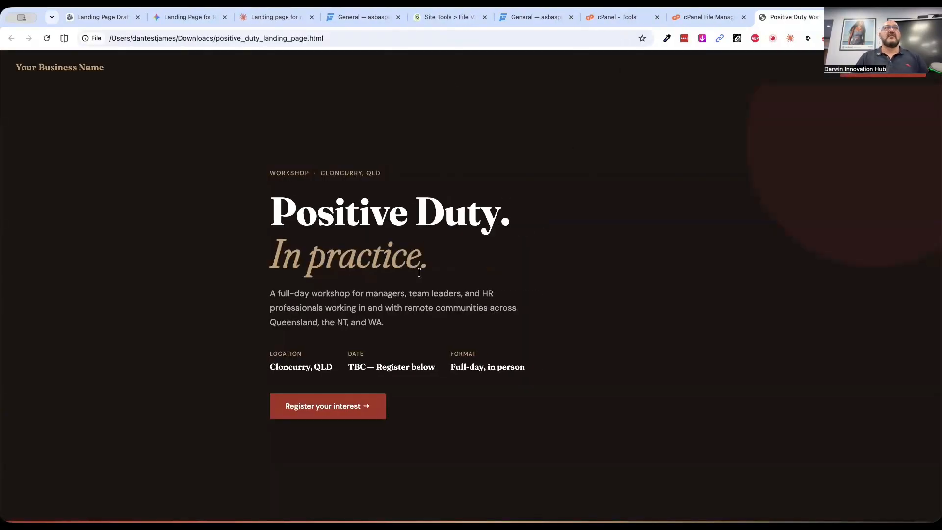
pyautogui.rightClick(641, 164)
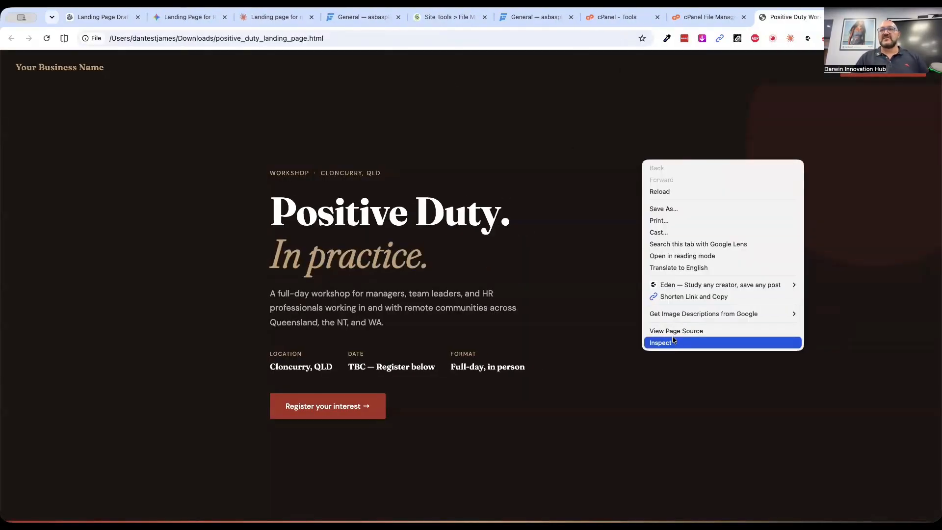
pyautogui.click(566, 362)
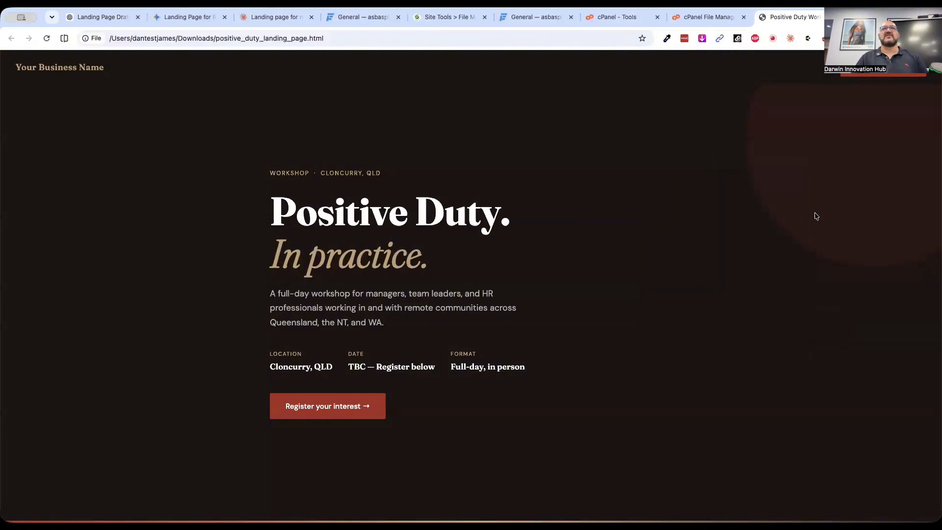
pyautogui.scroll(-10, 427, 448)
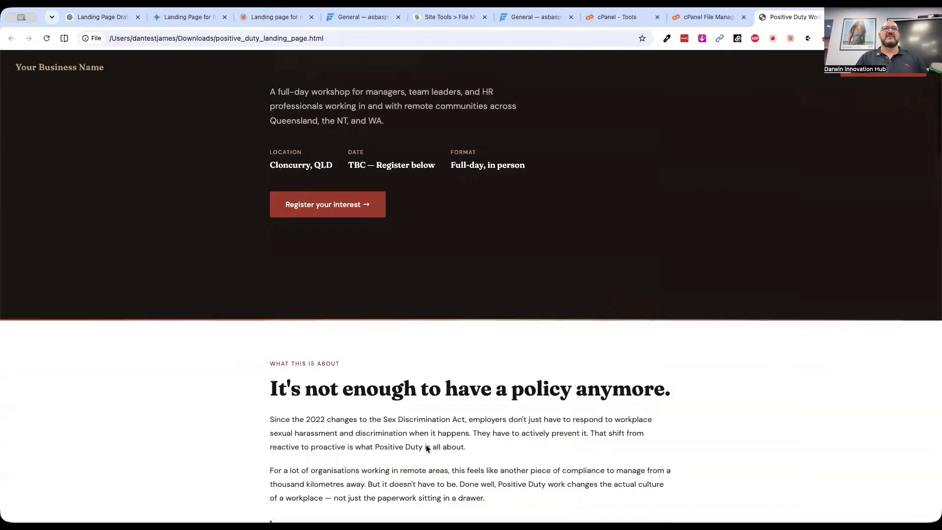
pyautogui.scroll(-15, 426, 449)
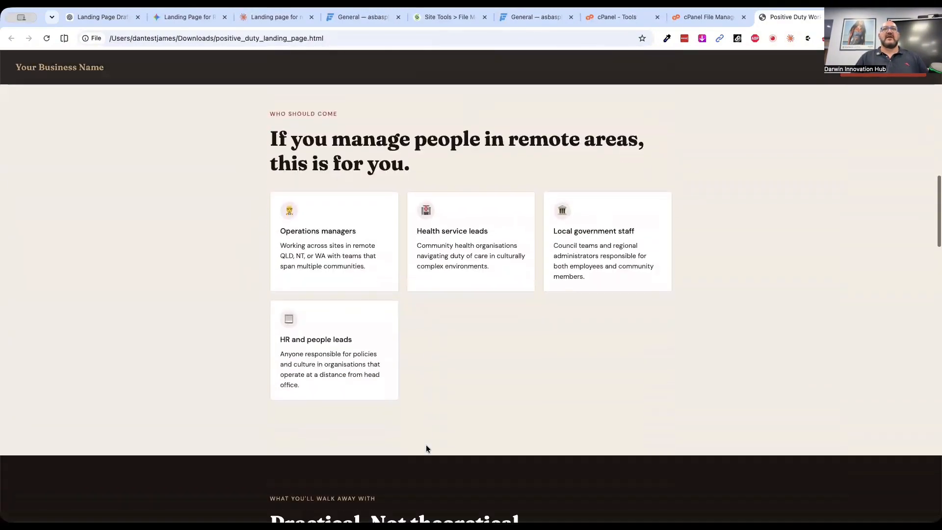
pyautogui.scroll(-12, 426, 447)
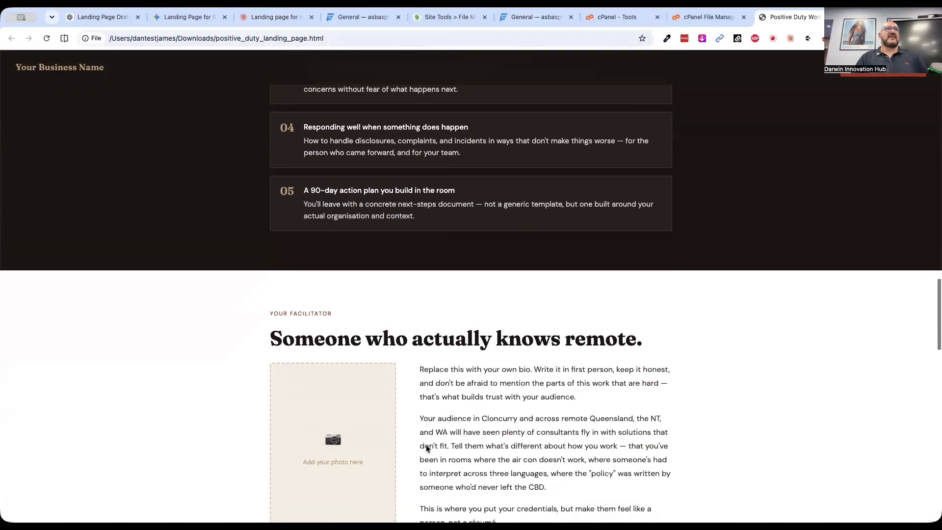
pyautogui.press('super+r')
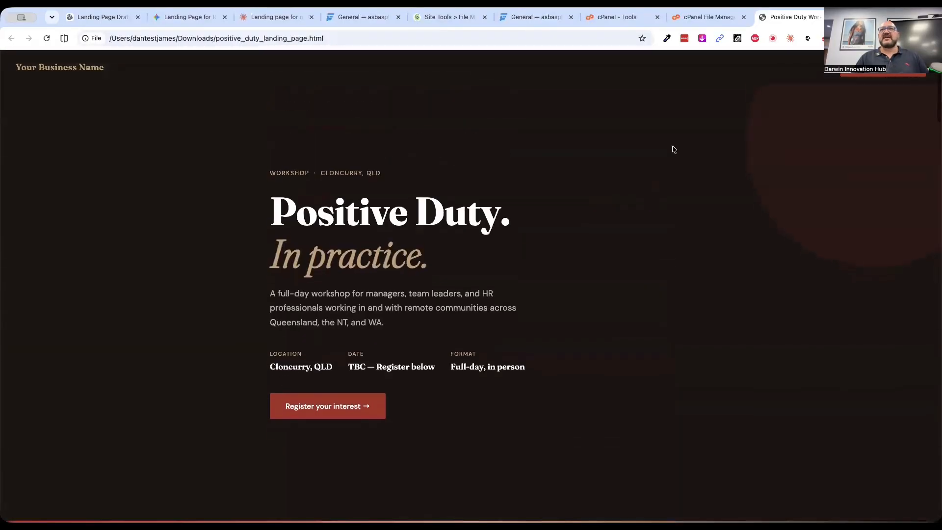
# Display the downloaded landing page's source and select all of its HTML code for copying
pyautogui.rightClick(674, 146)
pyautogui.click(708, 315)
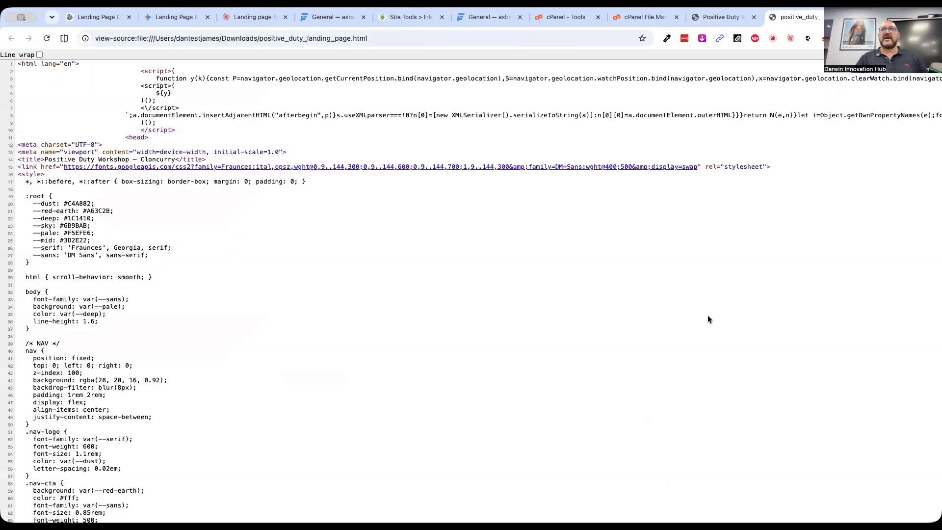
pyautogui.press('super+a')
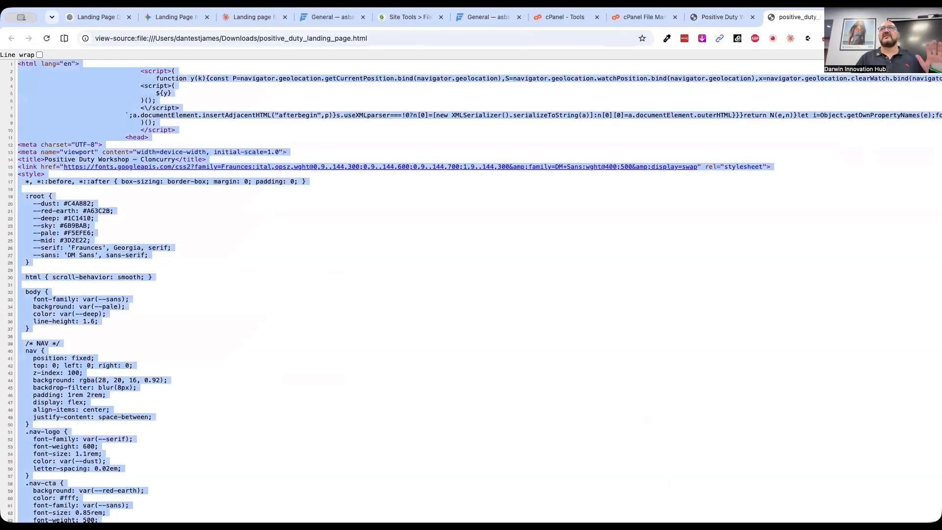
# Paste the landing page's HTML into the empty index.html in SiteGround's File Manager and save the file
pyautogui.click(645, 18)
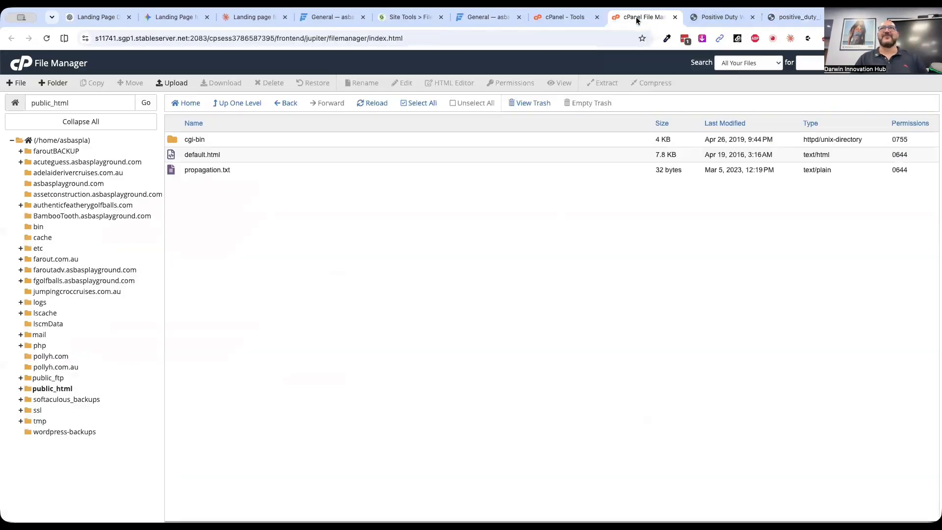
pyautogui.click(405, 18)
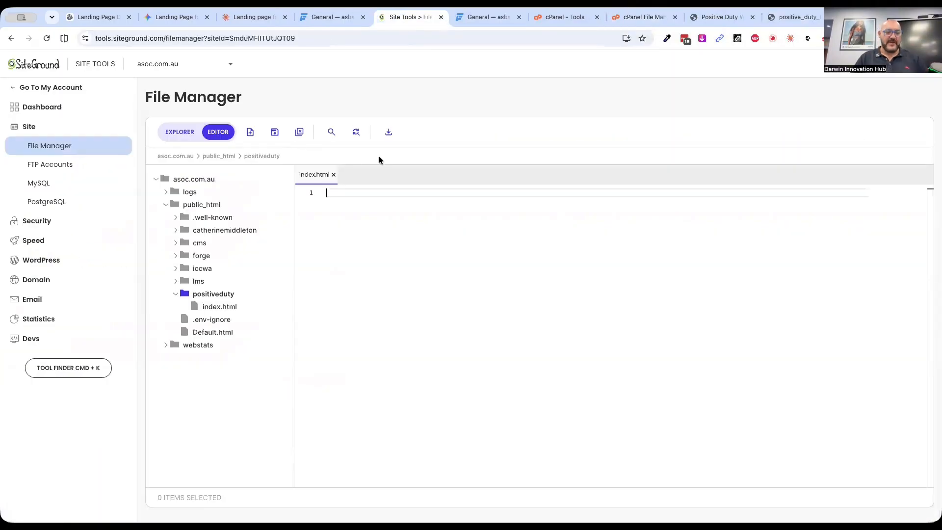
pyautogui.press('super+v')
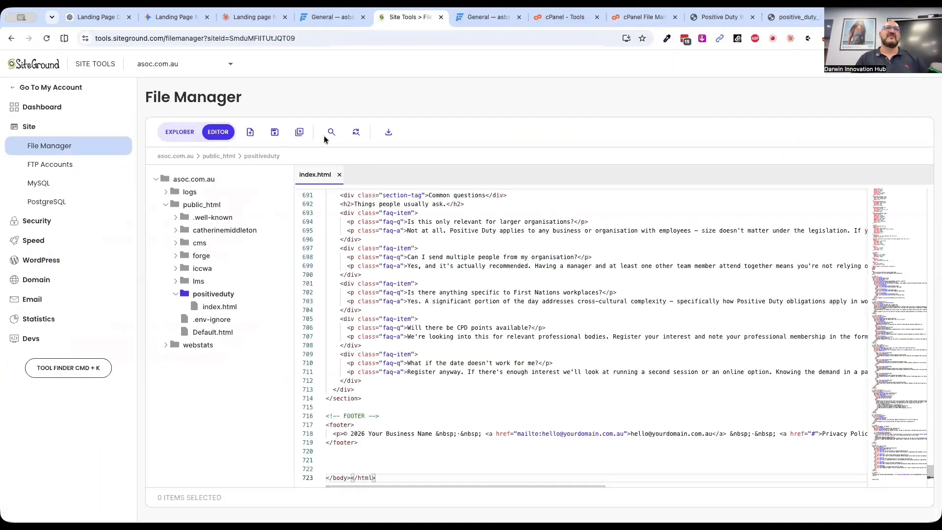
pyautogui.click(275, 132)
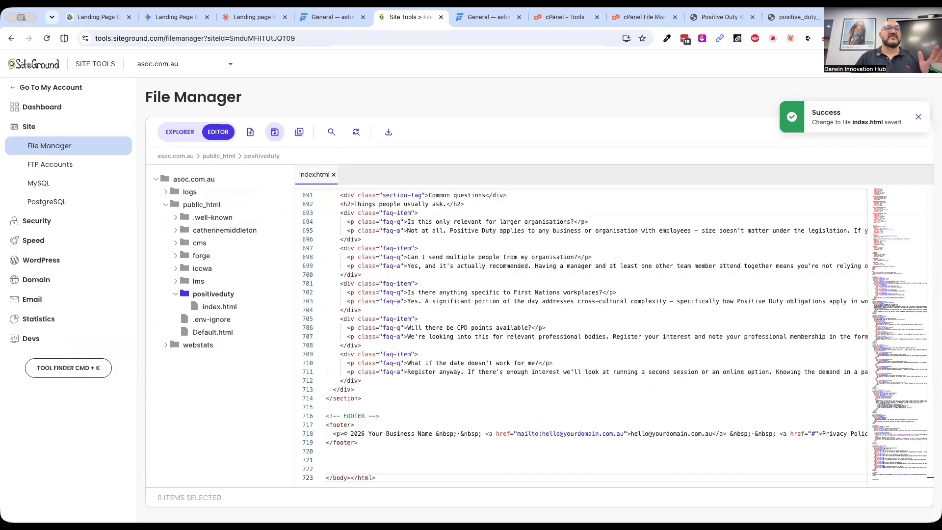
# Load asoc.com.au/positiveduty/ in a new browser tab and look through the published landing page's sections
pyautogui.press('super+t')
pyautogui.write('asoc.com.au')
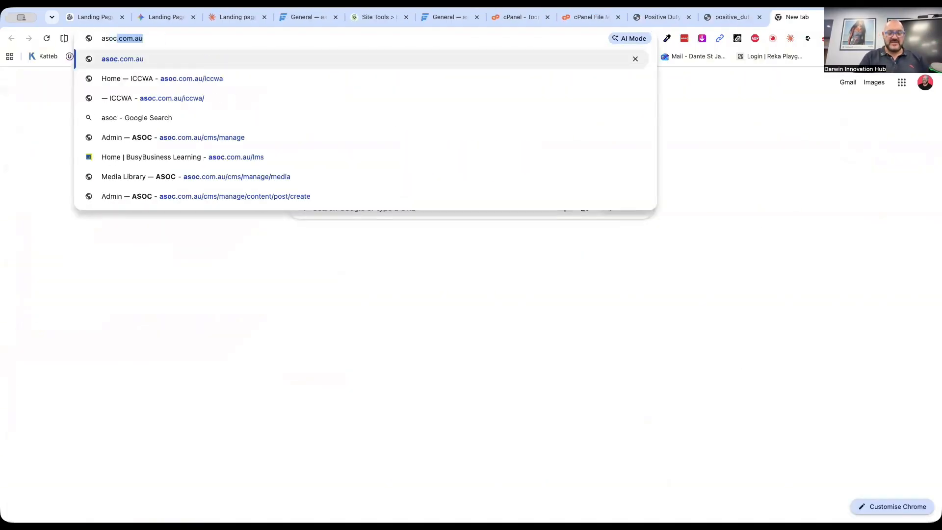
pyautogui.write('/')
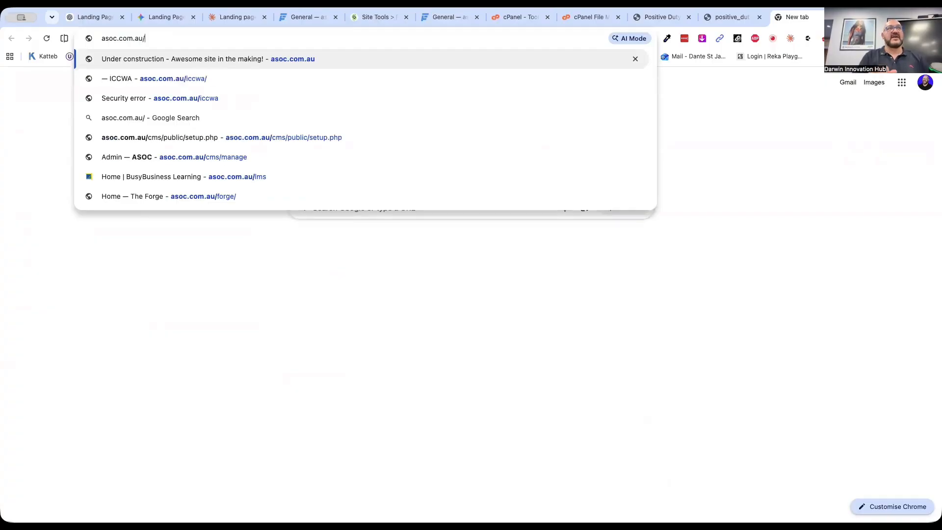
pyautogui.write('positive')
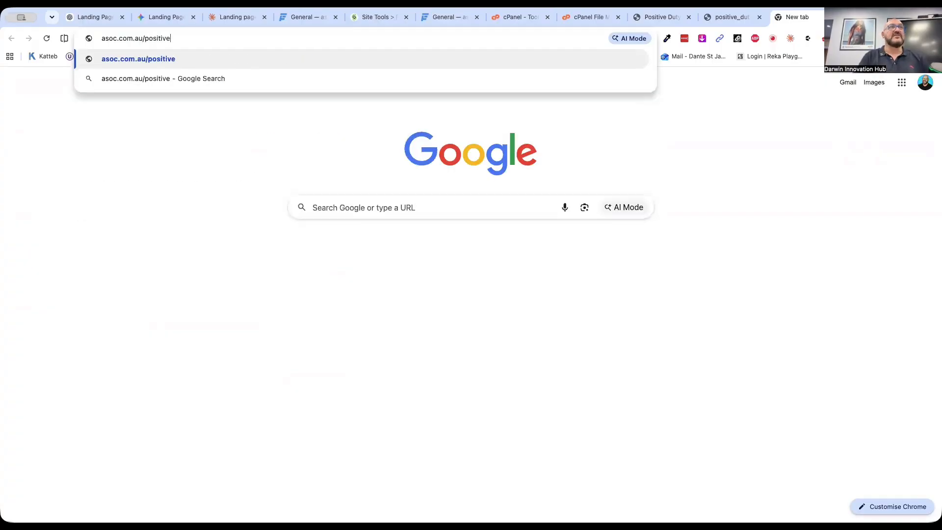
pyautogui.write('duty/')
pyautogui.press('Return')
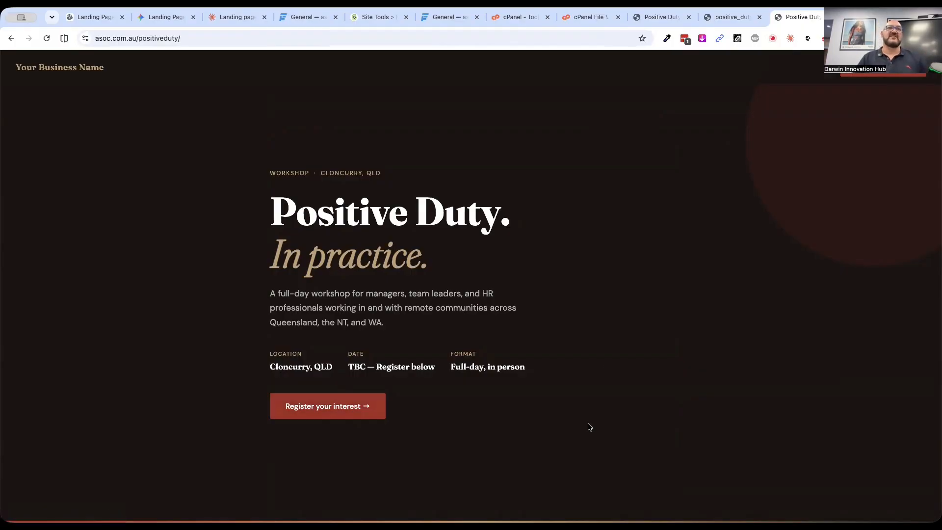
pyautogui.scroll(-10, 589, 427)
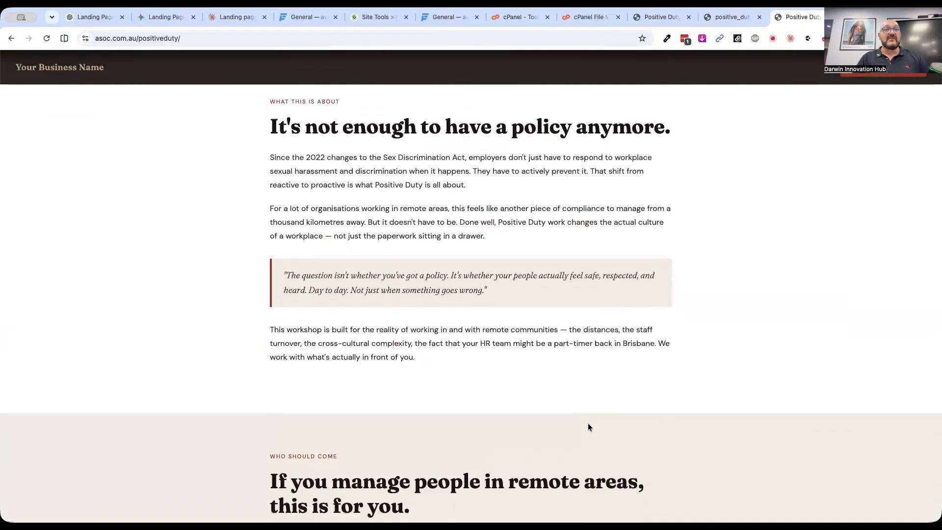
pyautogui.scroll(-6, 589, 427)
pyautogui.scroll(-9, 718, 422)
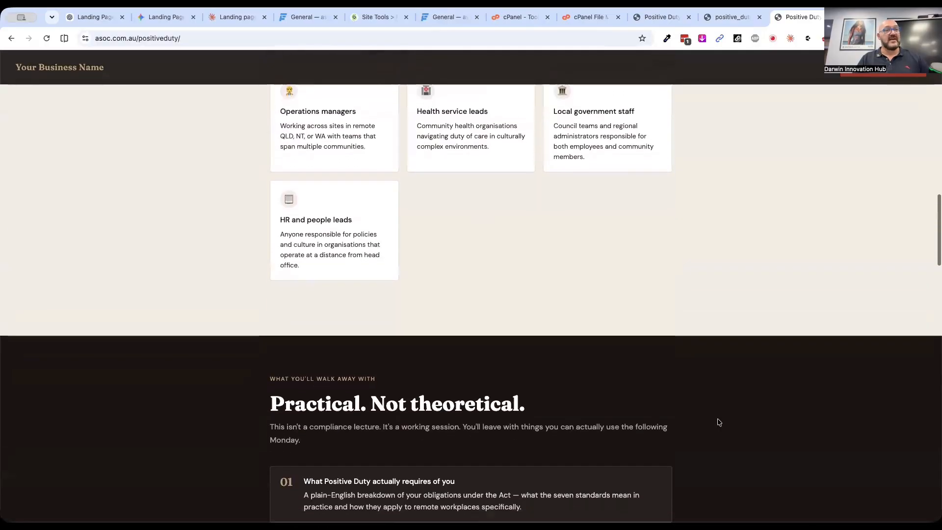
pyautogui.scroll(-2, 718, 422)
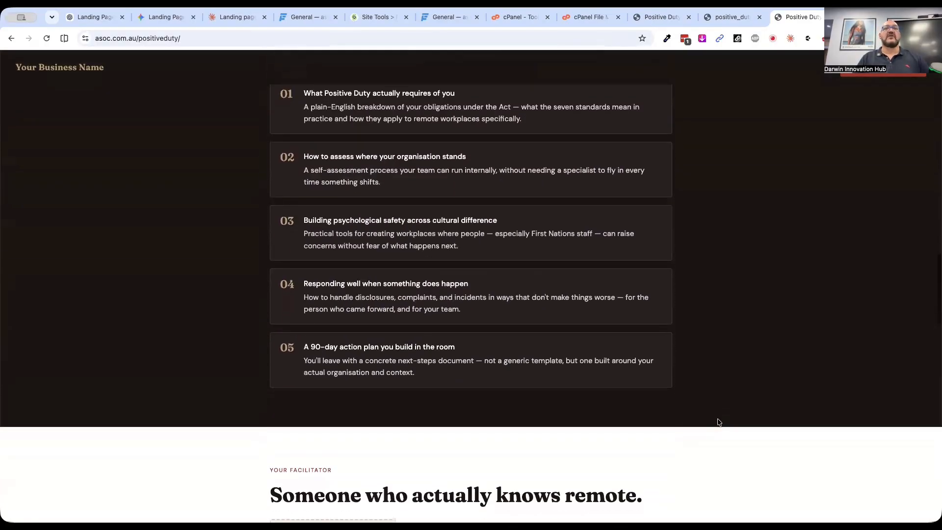
# Preview the live Positive Duty page at a mobile screen size using the browser's developer tools and look through its sections
pyautogui.scroll(20, 718, 422)
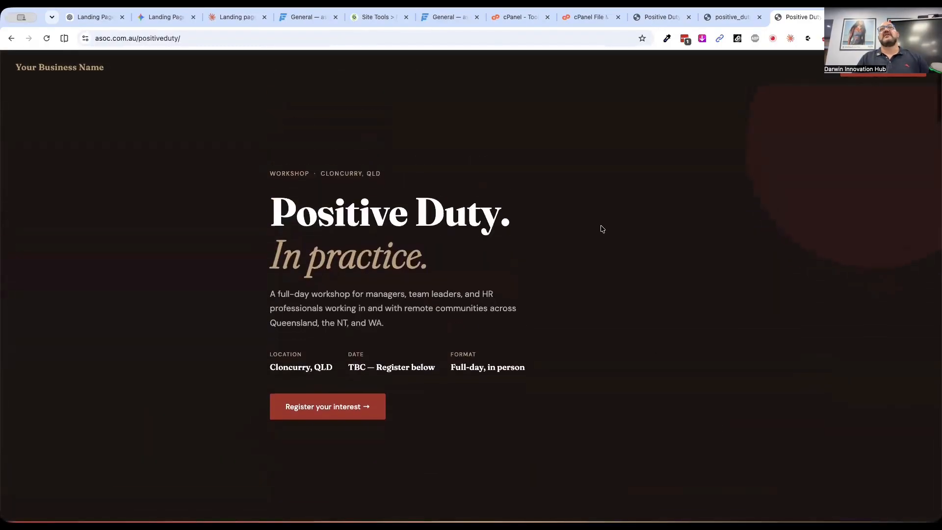
pyautogui.rightClick(642, 132)
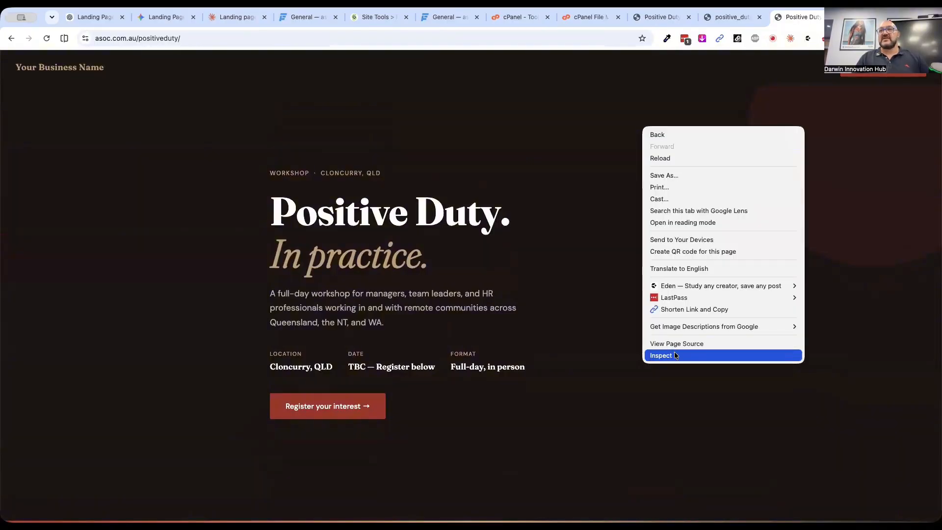
pyautogui.click(677, 356)
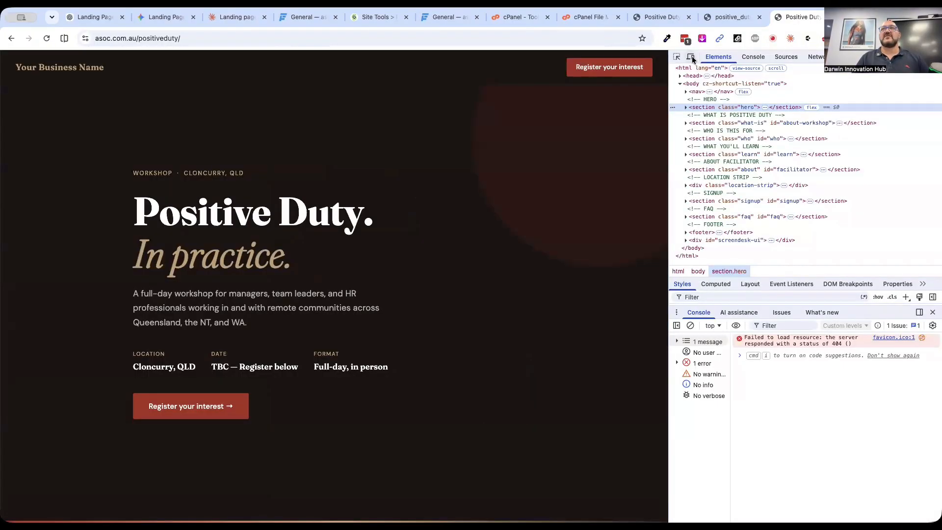
pyautogui.click(691, 57)
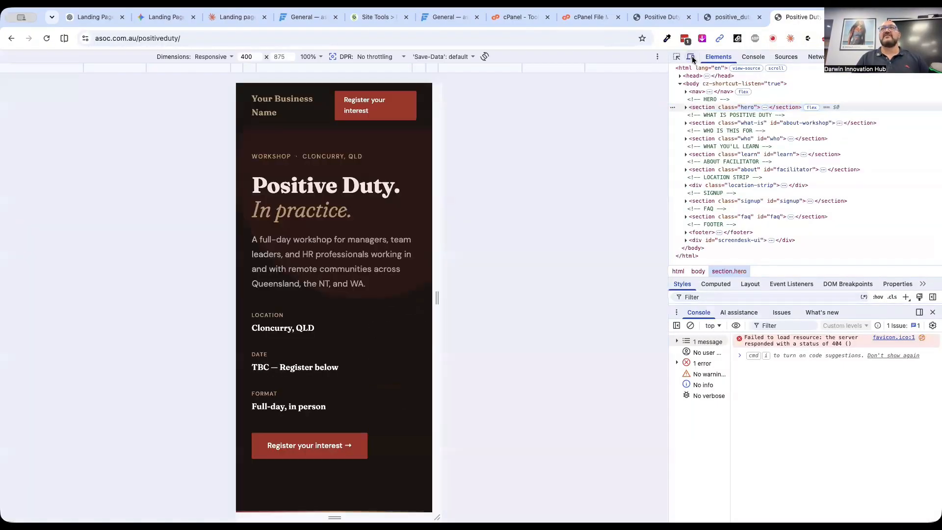
pyautogui.scroll(-10, 372, 382)
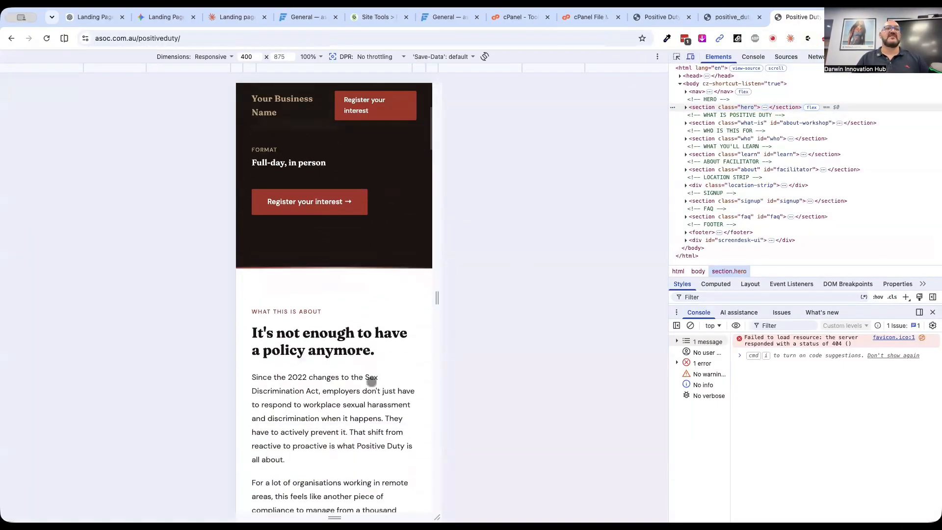
pyautogui.scroll(-15, 372, 381)
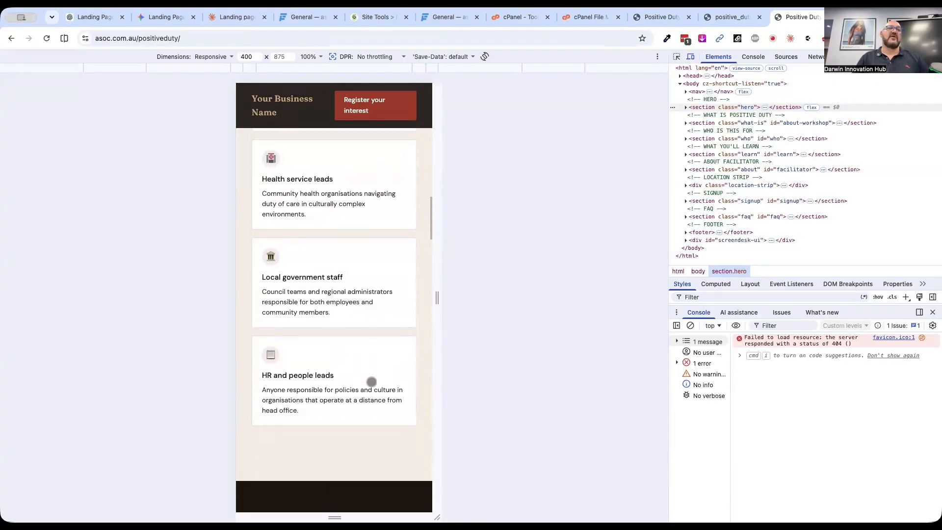
pyautogui.scroll(-5, 372, 381)
pyautogui.scroll(20, 372, 382)
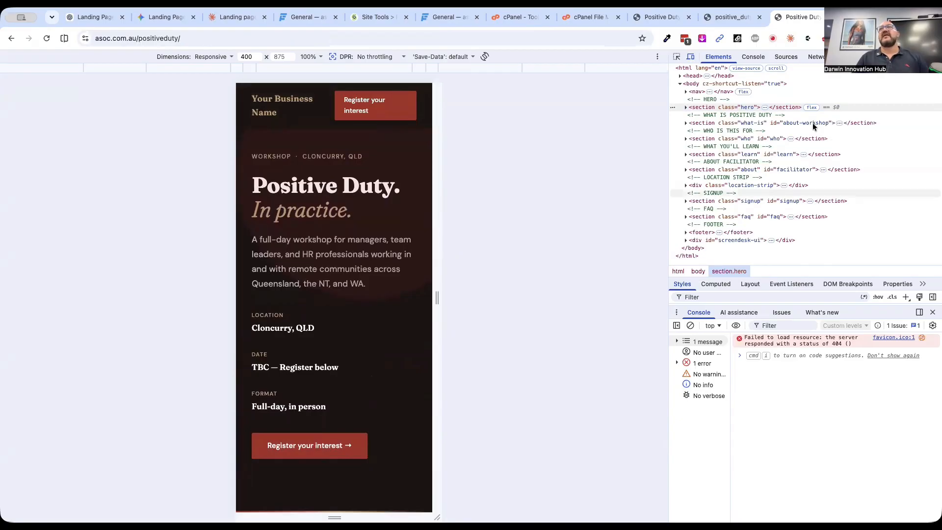
pyautogui.press('super+alt+i')
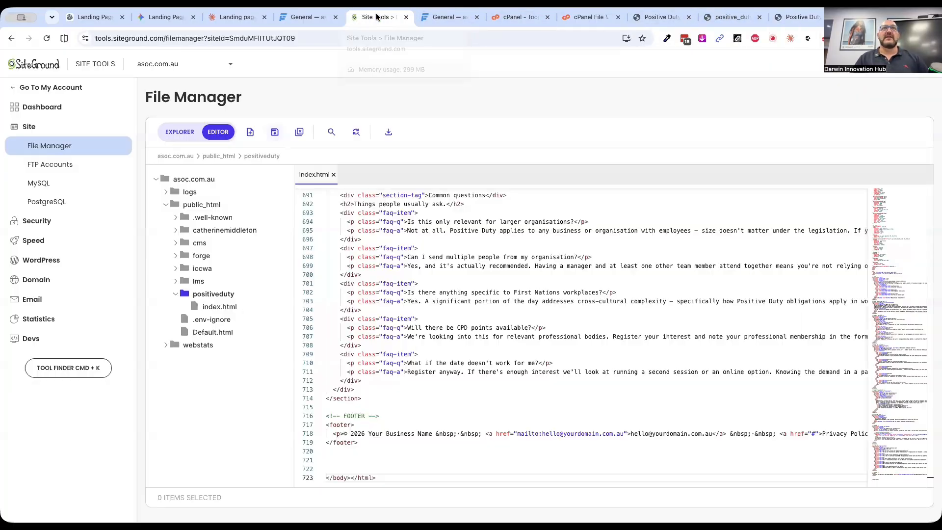
# Return to SiteGround's File Manager, close index.html and create a new file named gemini.html in the positiveduty folder
pyautogui.click(377, 17)
pyautogui.click(333, 175)
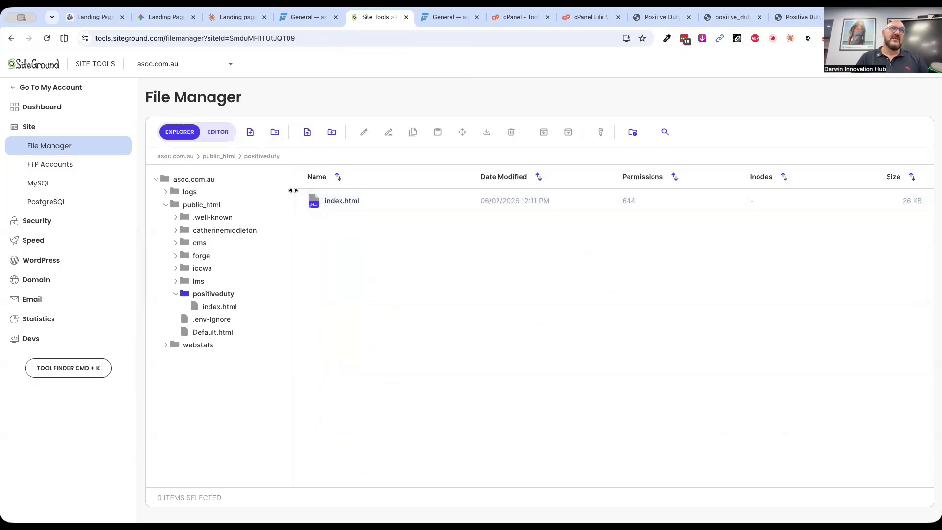
pyautogui.click(250, 134)
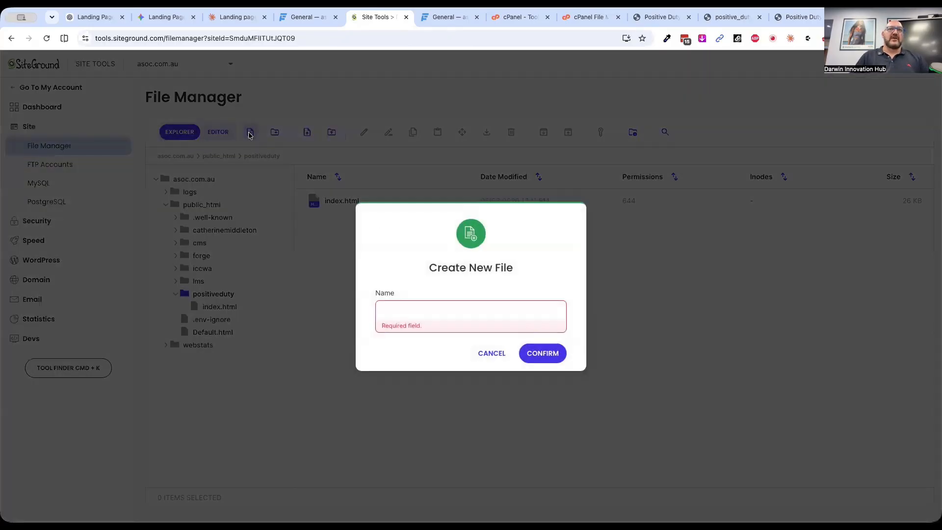
pyautogui.click(421, 307)
pyautogui.write('gemini.html')
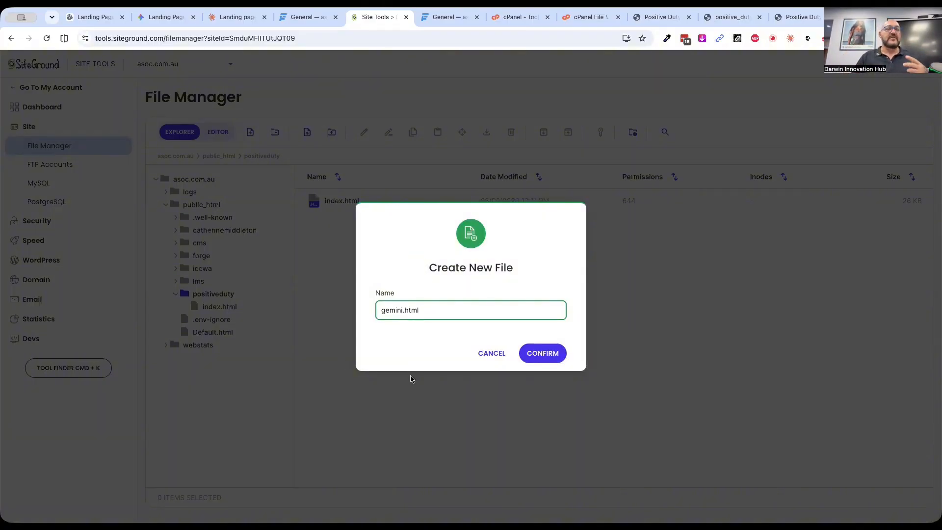
pyautogui.click(555, 355)
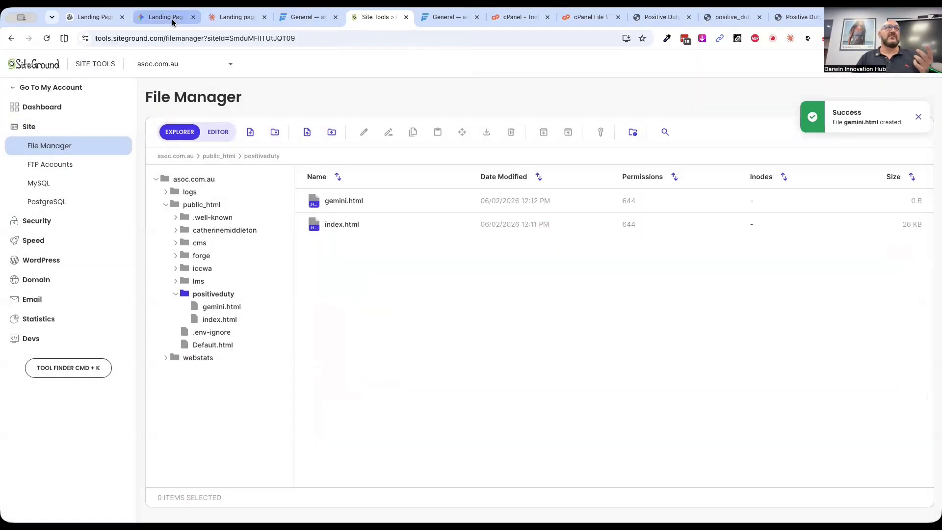
# Copy all the HTML code of Gemini's Outback Synergy Landing Page into the empty gemini.html in SiteGround and save the file
pyautogui.click(166, 18)
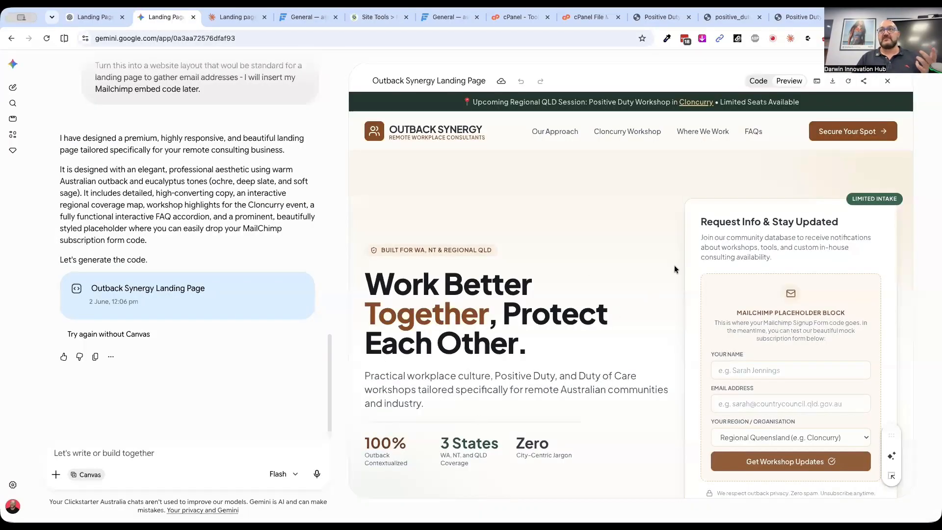
pyautogui.click(757, 81)
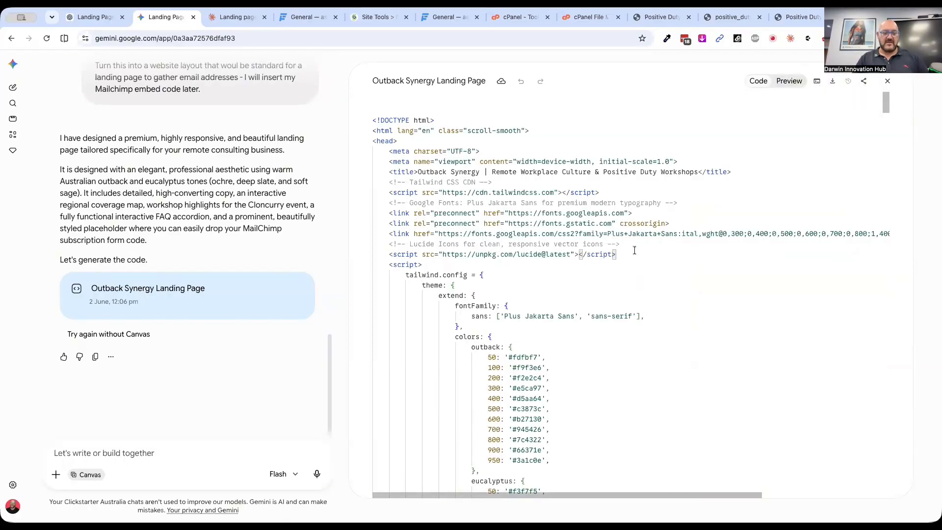
pyautogui.hotkey('ctrl', 'a')
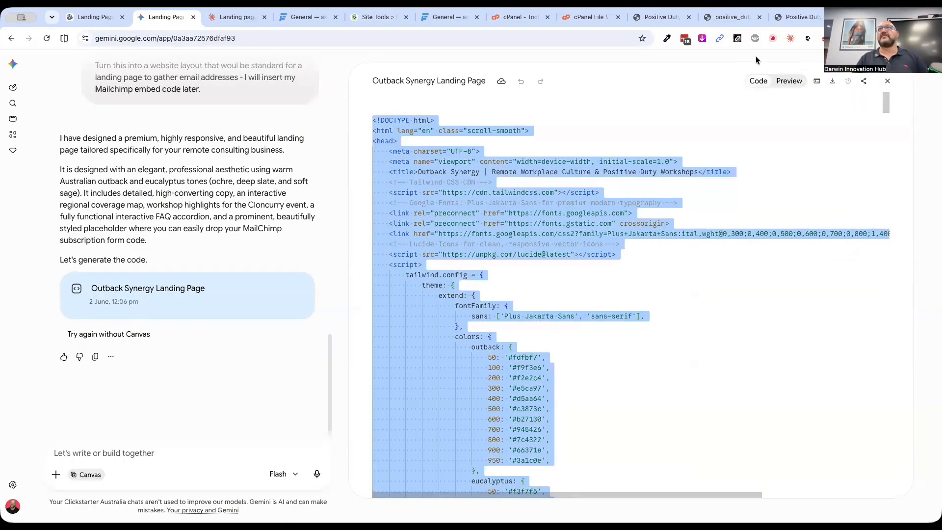
pyautogui.click(365, 16)
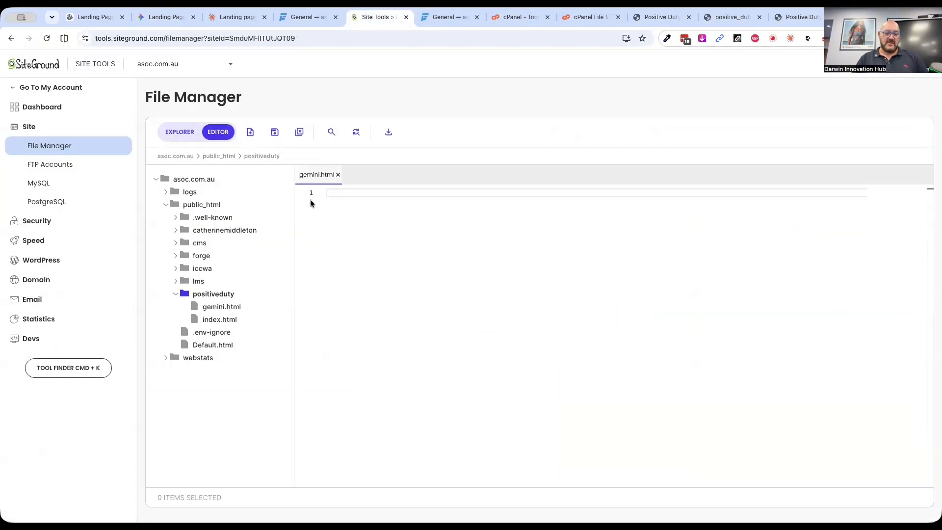
pyautogui.press('super+v')
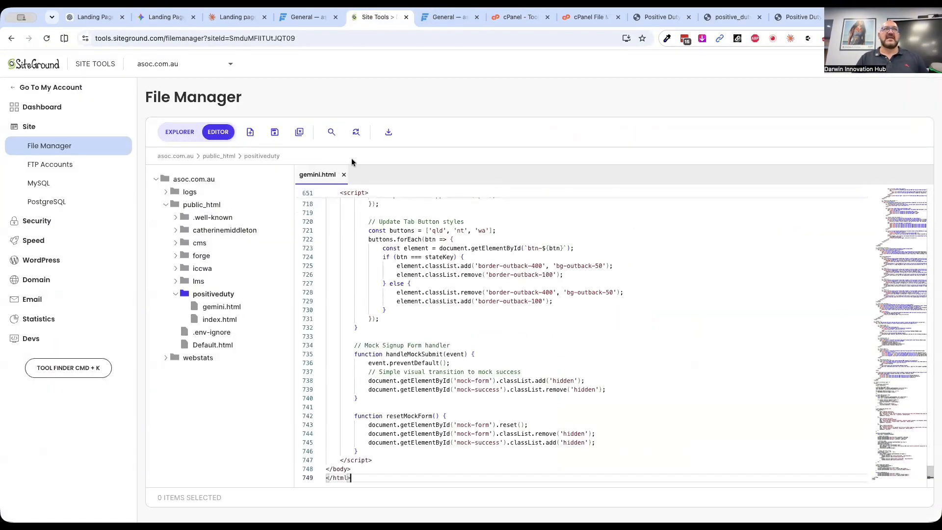
pyautogui.click(275, 132)
# Load the published Claude page by its full file address, asoc.com.au/positiveduty/index.html
pyautogui.click(795, 24)
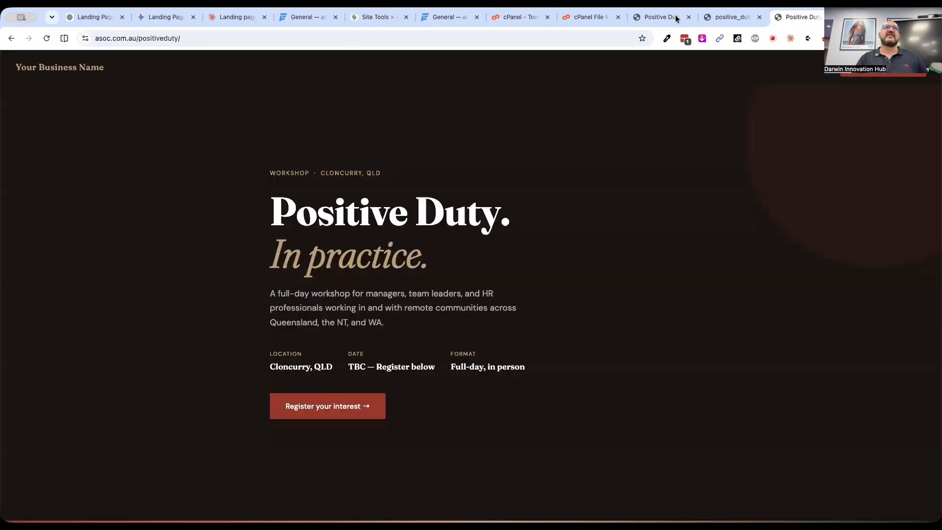
pyautogui.click(201, 43)
pyautogui.moveTo(206, 41); pyautogui.dragTo(205, 41)
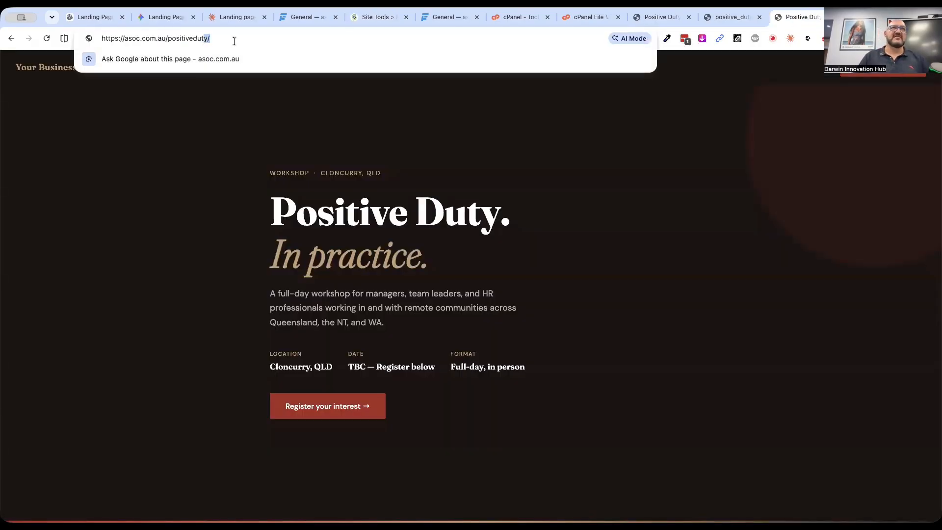
pyautogui.write('index.html')
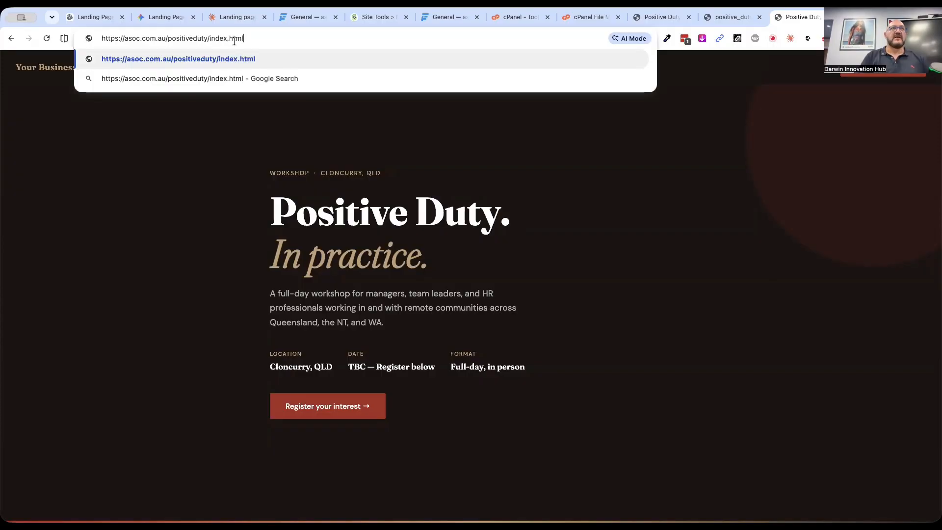
pyautogui.press('Return')
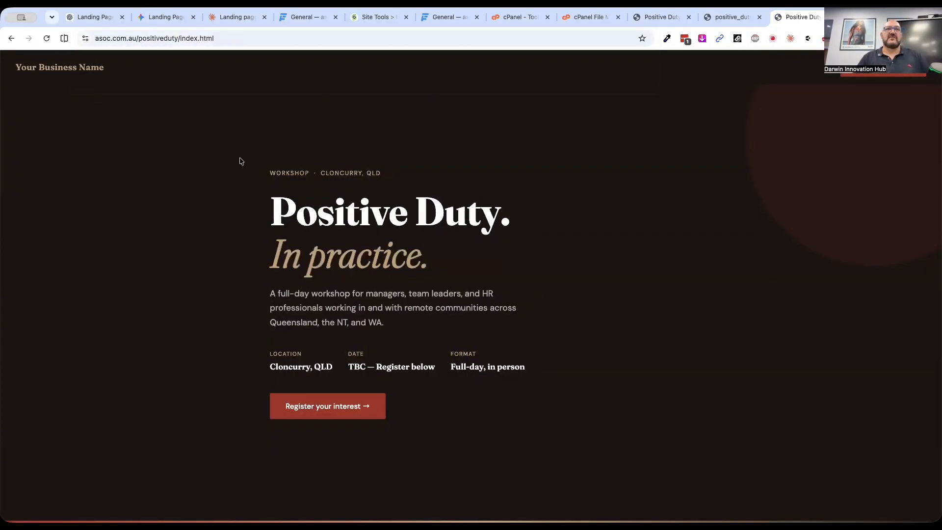
# Load asoc.com.au/positiveduty/gemini.html and look through the published Outback Synergy page from its signup form to the footer
pyautogui.doubleClick(219, 38)
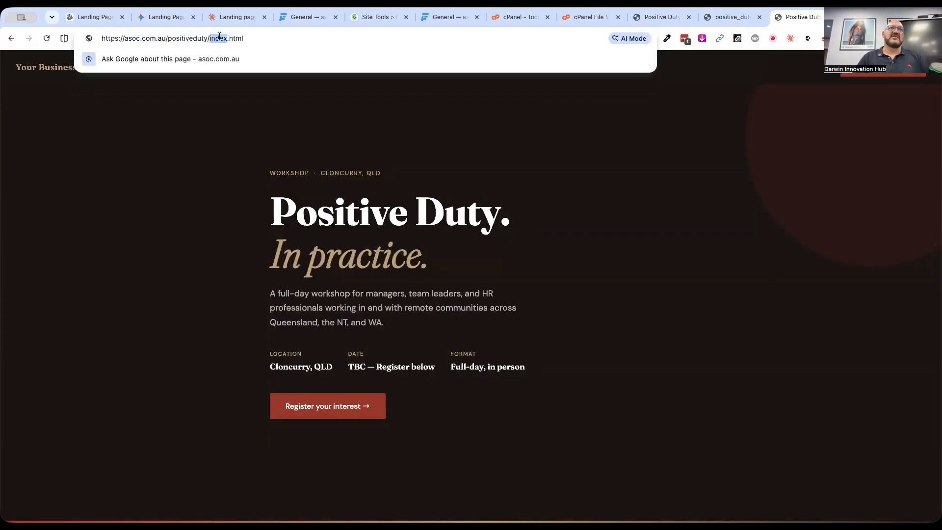
pyautogui.write('gemini')
pyautogui.press('Return')
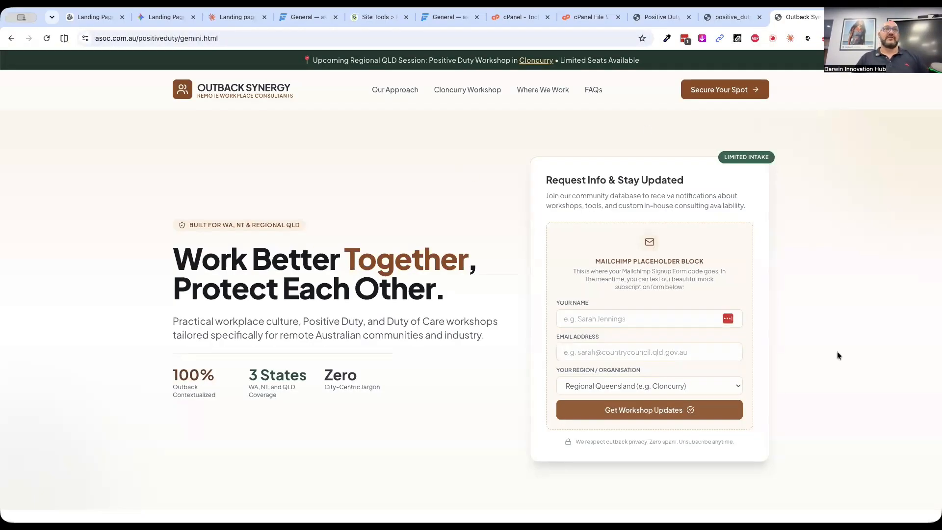
pyautogui.scroll(-10, 819, 411)
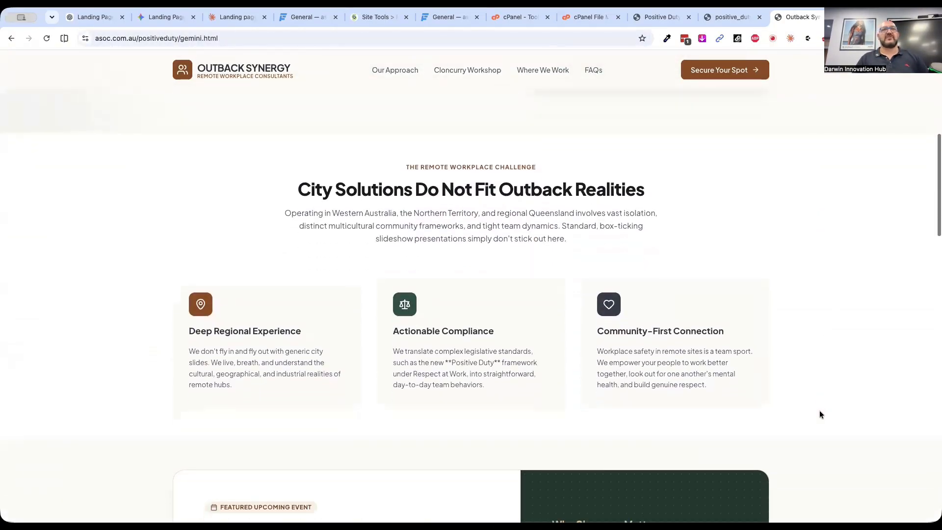
pyautogui.scroll(-6, 819, 415)
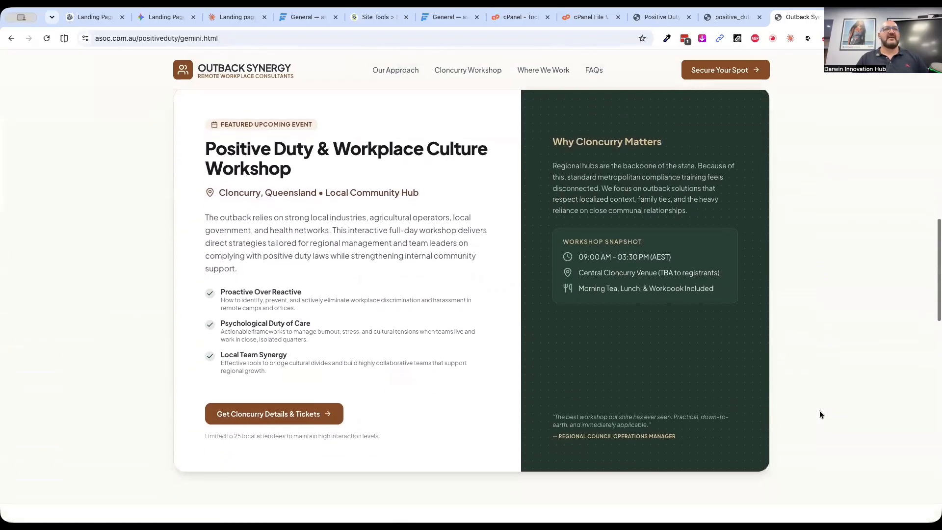
pyautogui.scroll(-10, 819, 415)
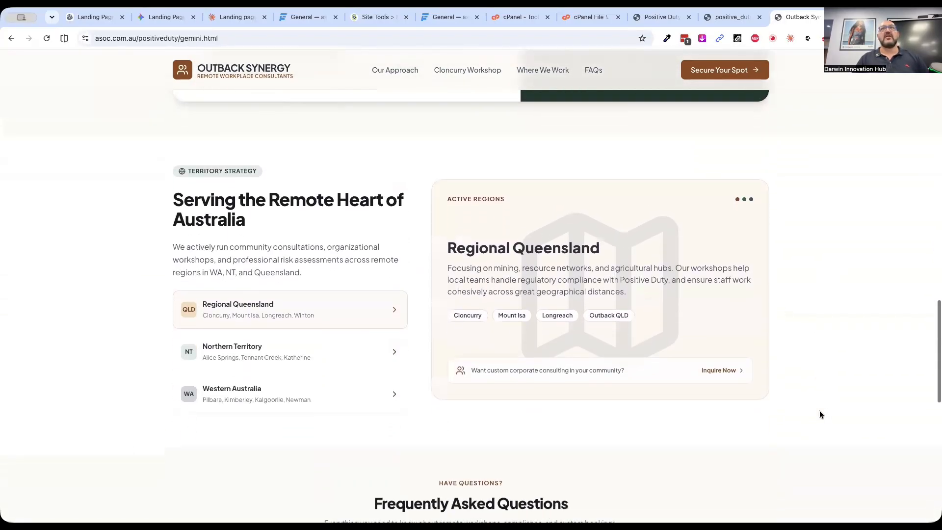
pyautogui.scroll(-5, 819, 415)
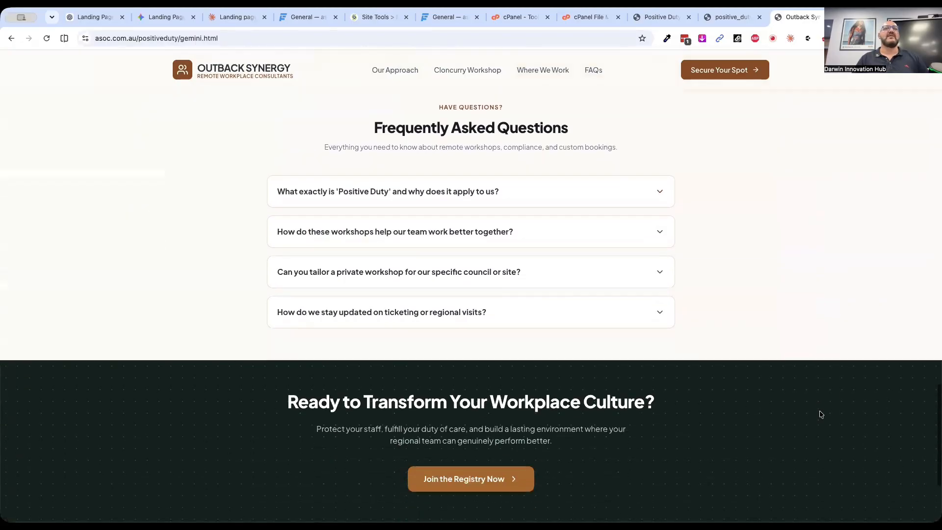
pyautogui.scroll(-2, 820, 414)
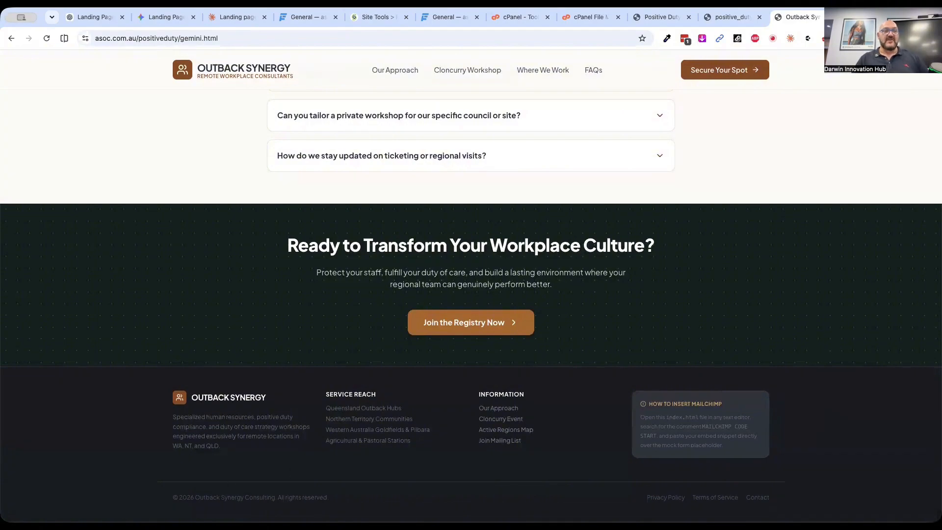
# Examine the business name in the Gemini page's footer copyright line up close and return to the upper sections
pyautogui.moveTo(199, 497); pyautogui.dragTo(275, 498)
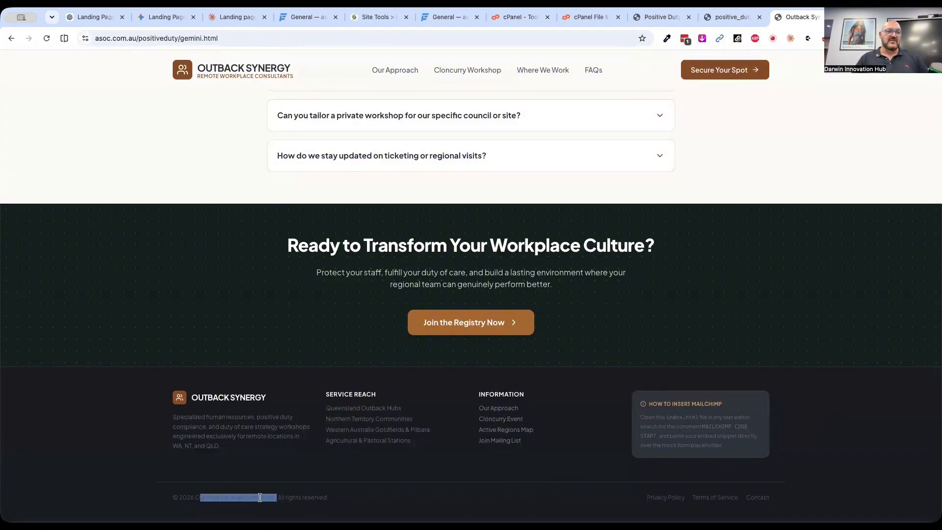
pyautogui.scroll(5, 260, 497)
pyautogui.click(83, 479)
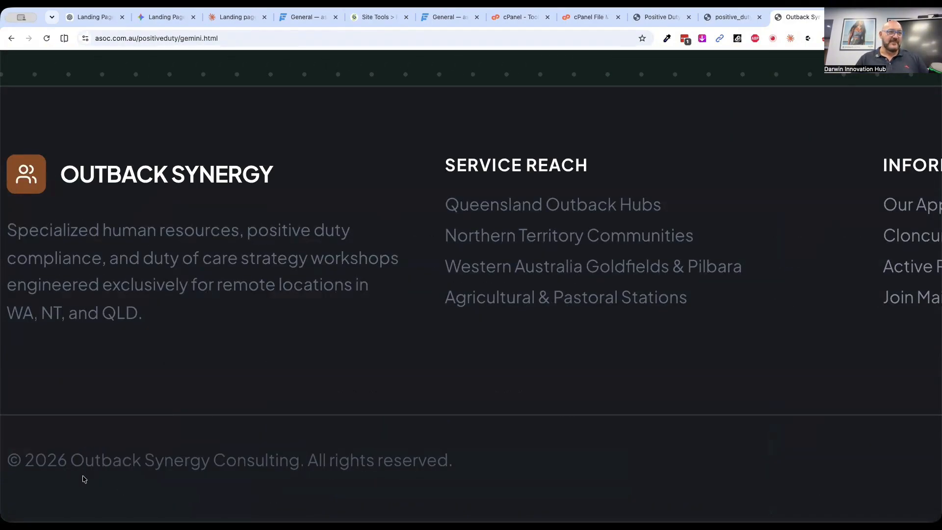
pyautogui.scroll(-5, 459, 458)
pyautogui.scroll(20, 726, 281)
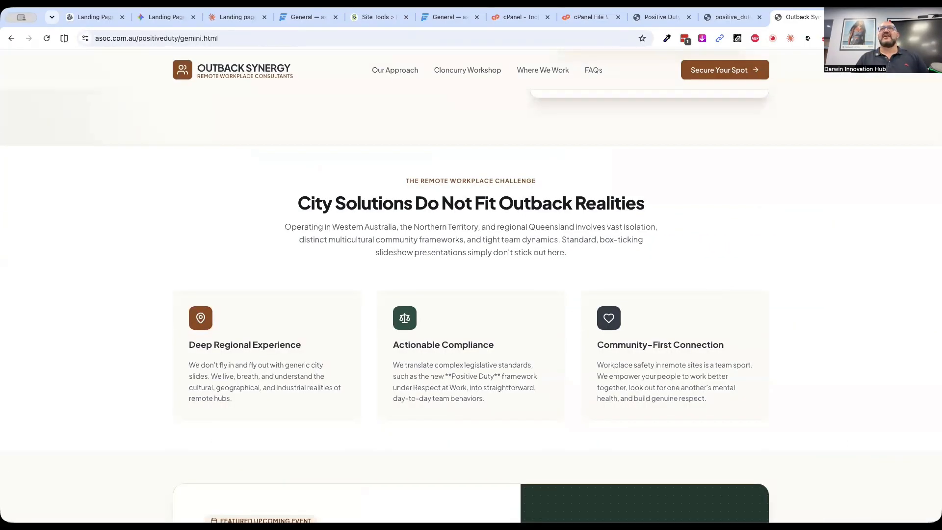
# Switch to SiteGround's File Manager and search the gemini.html code for "synergy"
pyautogui.click(377, 17)
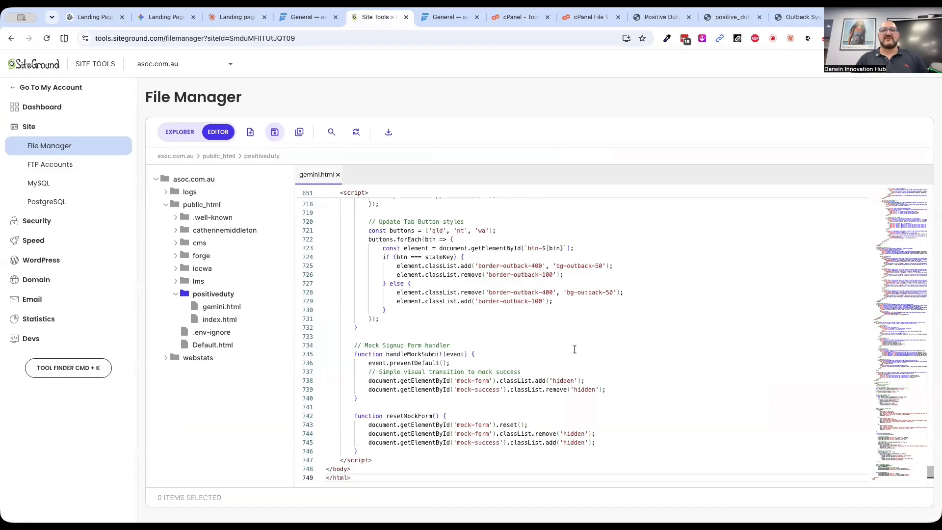
pyautogui.scroll(-5, 574, 349)
pyautogui.scroll(10, 575, 350)
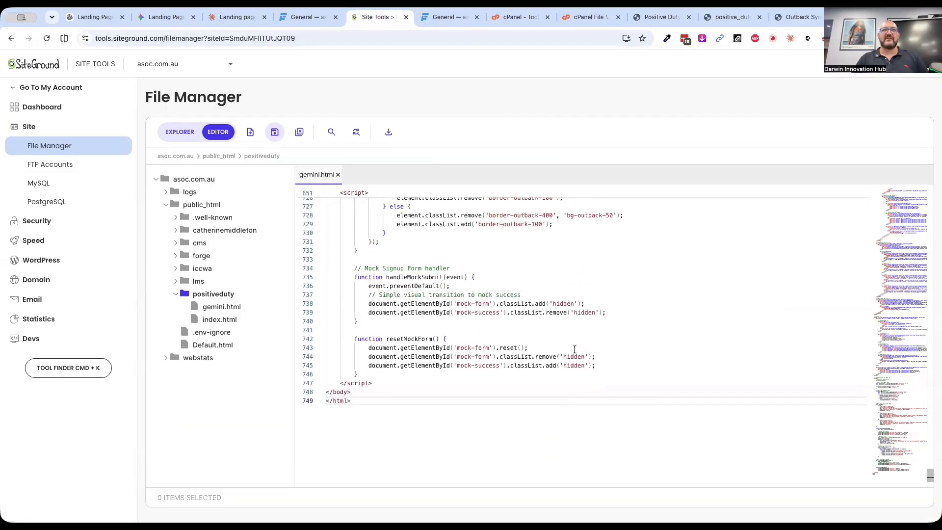
pyautogui.click(586, 344)
pyautogui.hotkey('ctrl', 'f')
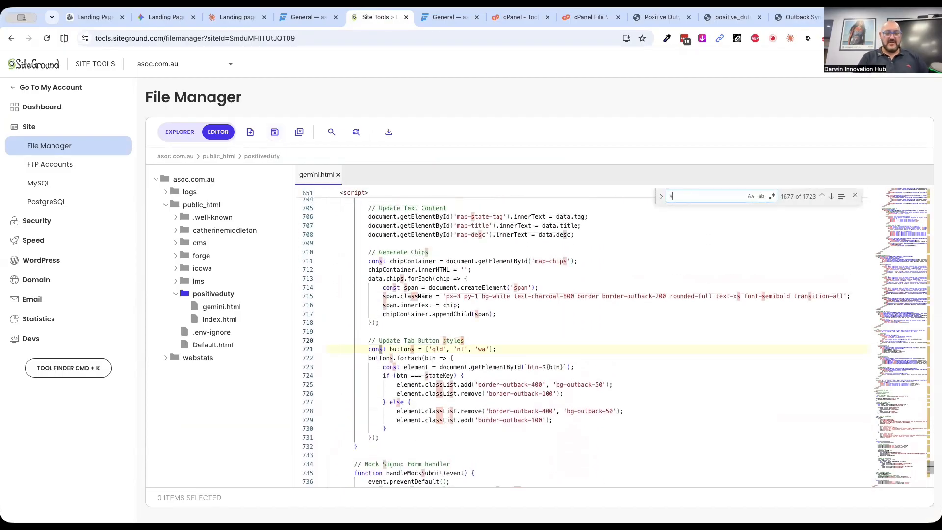
pyautogui.write('synergy')
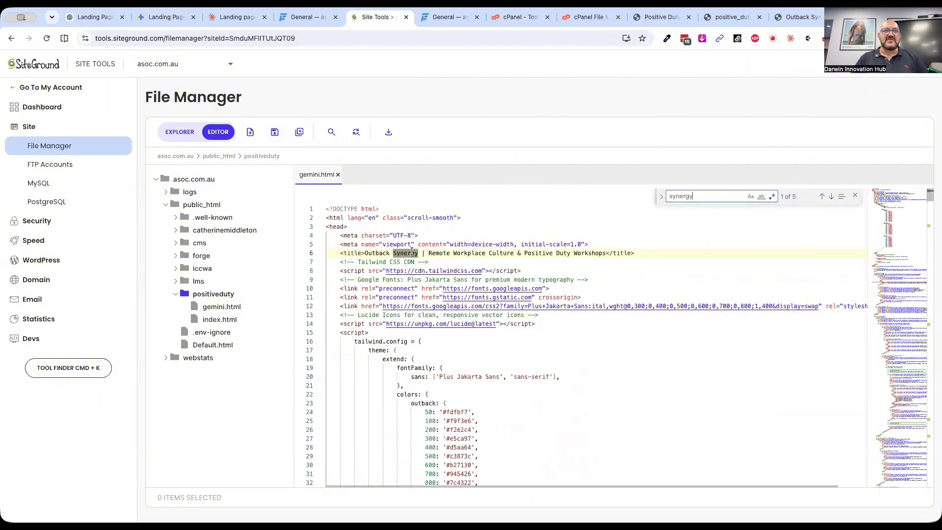
# Replace the business name "Outback Synergy" in the page's title tag with "Click Consulting"
pyautogui.moveTo(418, 253); pyautogui.dragTo(361, 253)
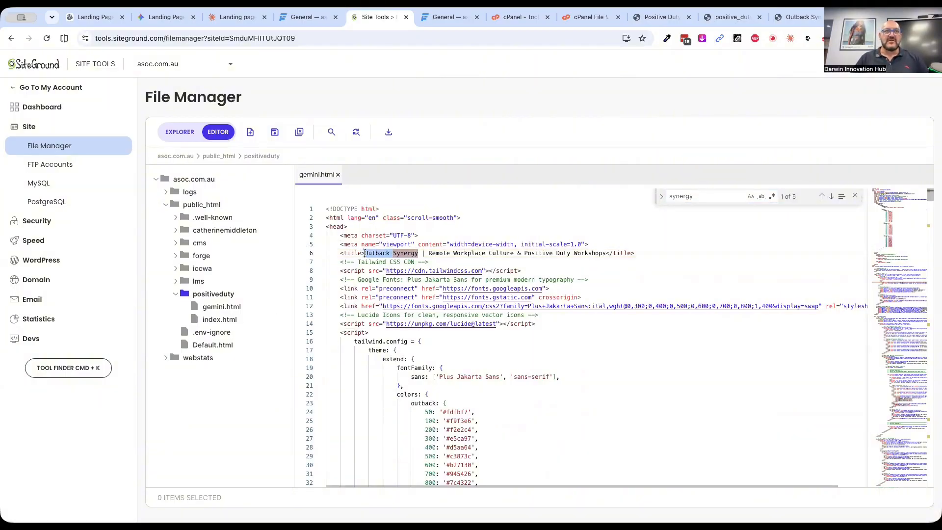
pyautogui.write('Cli')
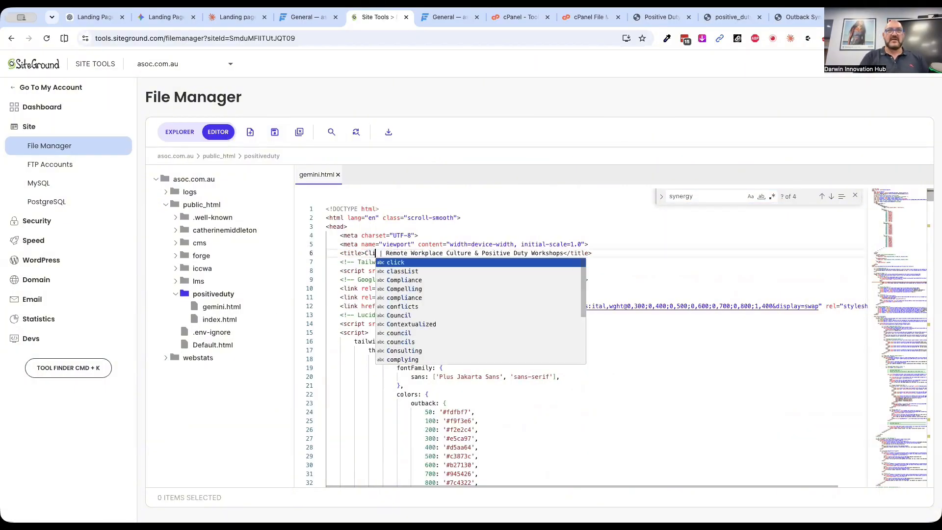
pyautogui.write('ck Consulting')
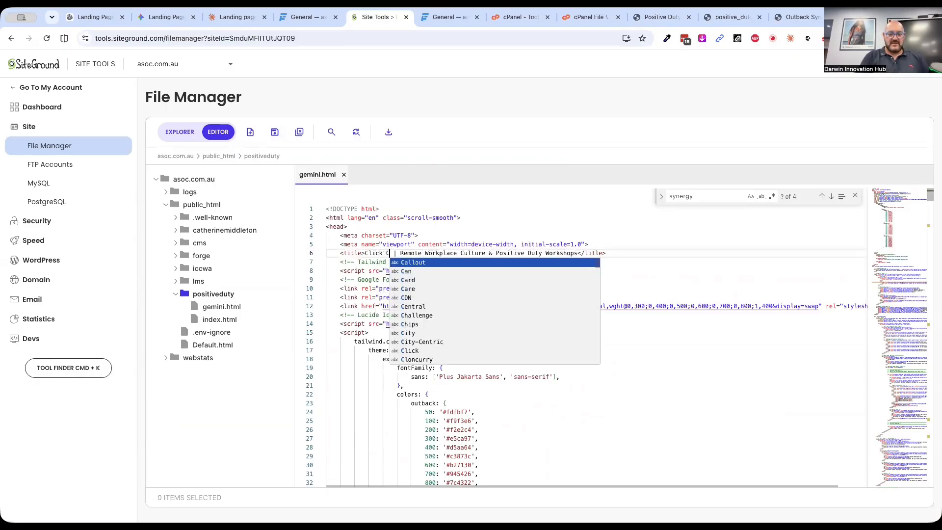
pyautogui.click(404, 253)
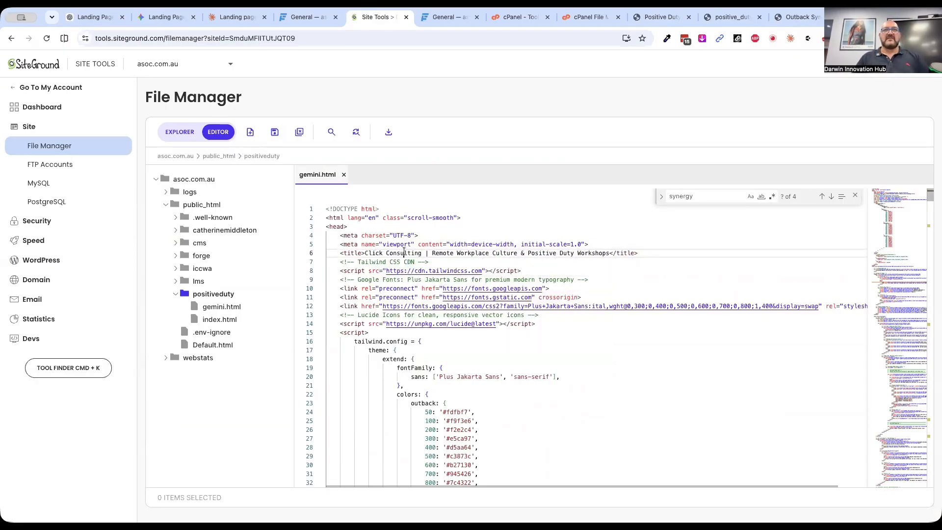
# Change the business name in the navigation header's brand logo to "CLICK CONSULTING" and save gemini.html
pyautogui.click(831, 196)
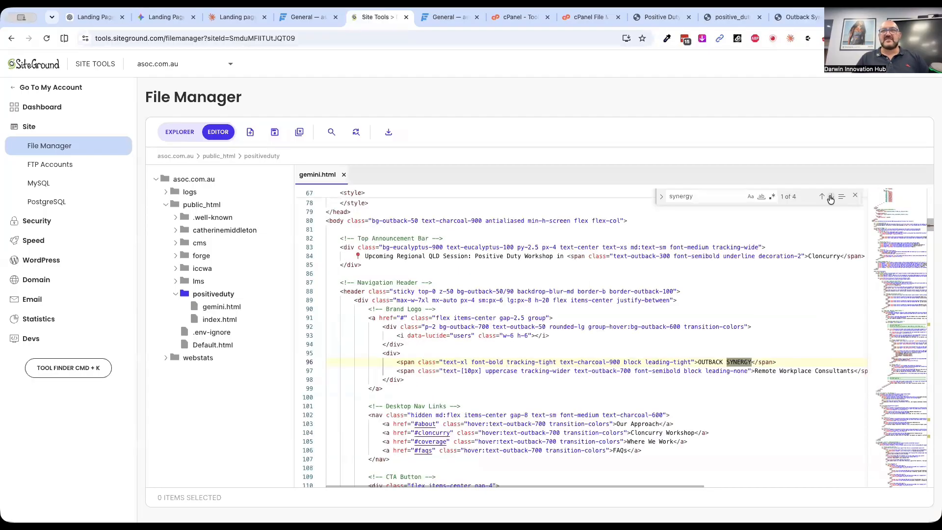
pyautogui.moveTo(699, 362); pyautogui.dragTo(750, 362)
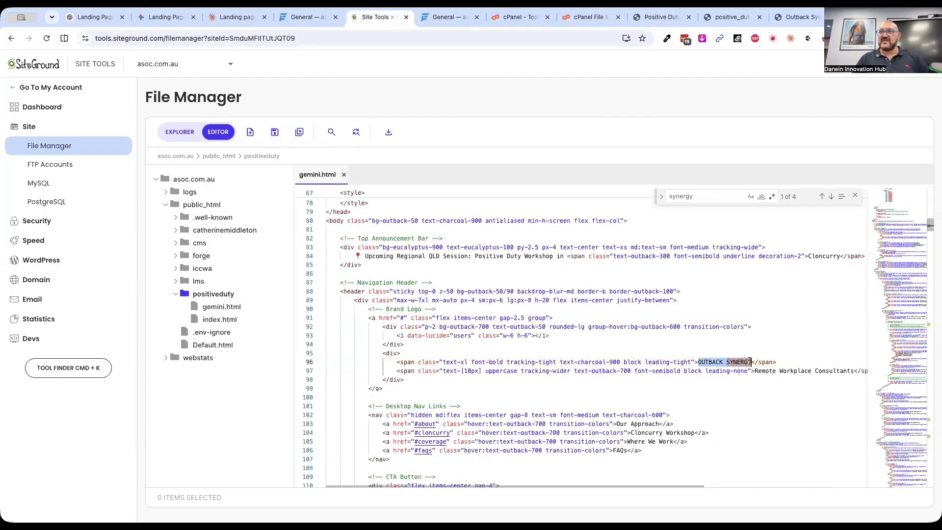
pyautogui.write('CLICK CONSULTING')
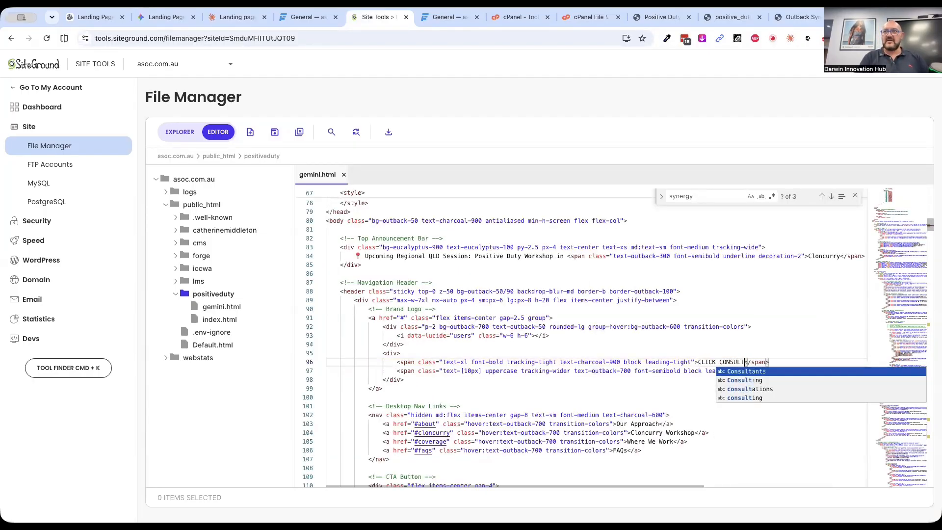
pyautogui.click(769, 327)
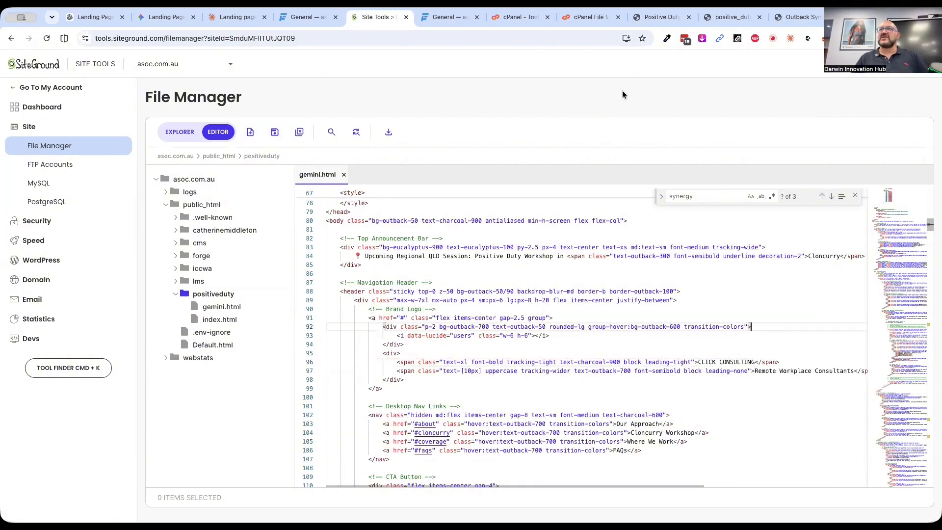
pyautogui.click(275, 132)
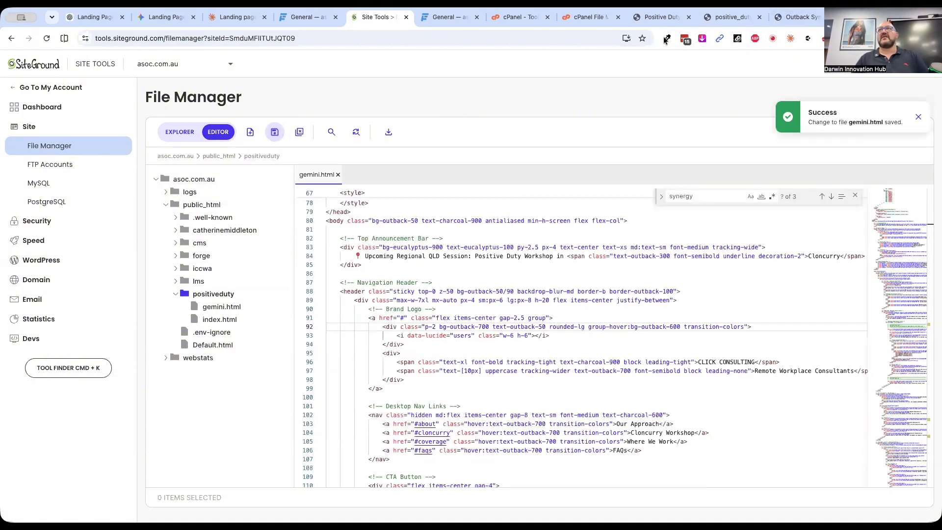
# Open SiteGround's caching tools in a separate browser tab and flush the dynamic cache for asoc.com.au
pyautogui.click(33, 239)
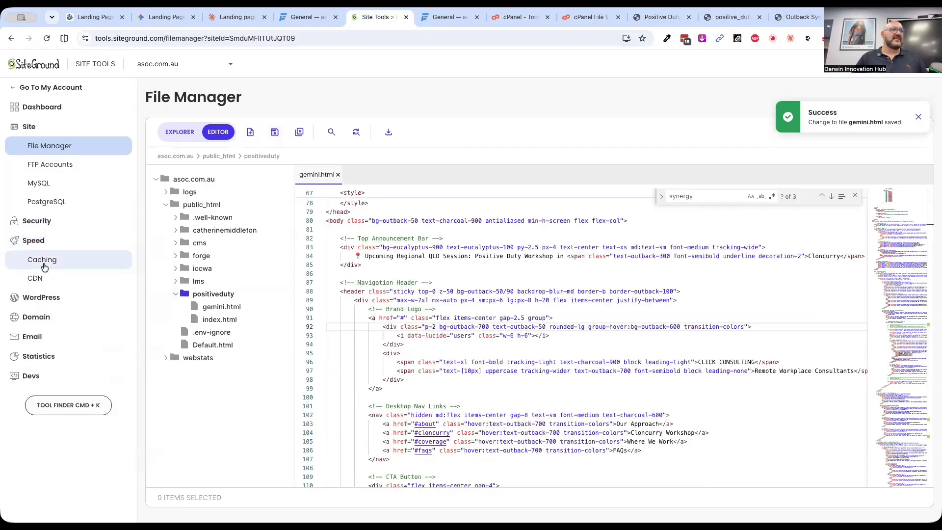
pyautogui.rightClick(36, 265)
pyautogui.click(74, 236)
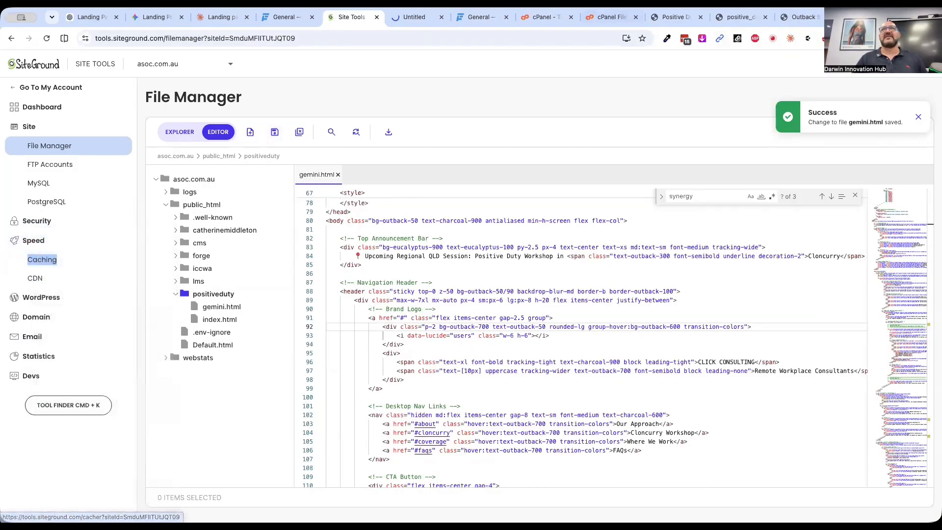
pyautogui.click(411, 24)
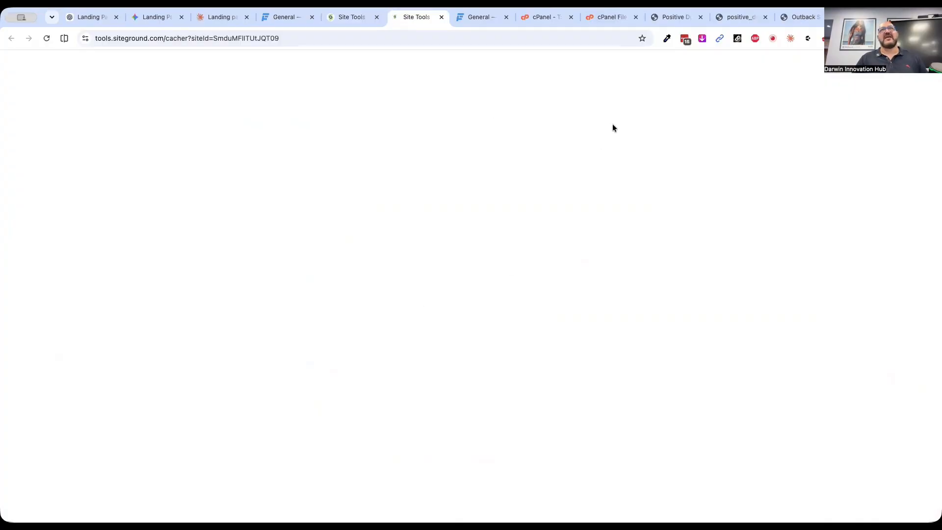
pyautogui.click(373, 215)
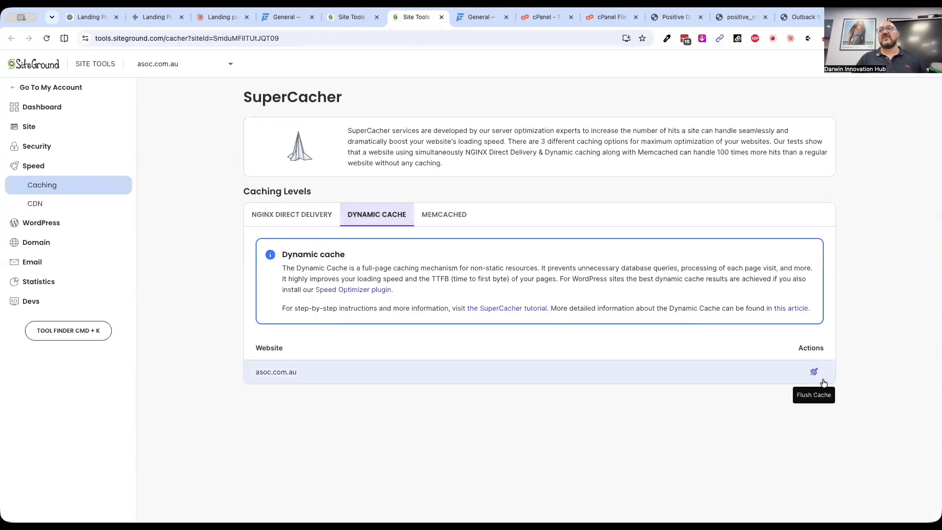
pyautogui.click(814, 373)
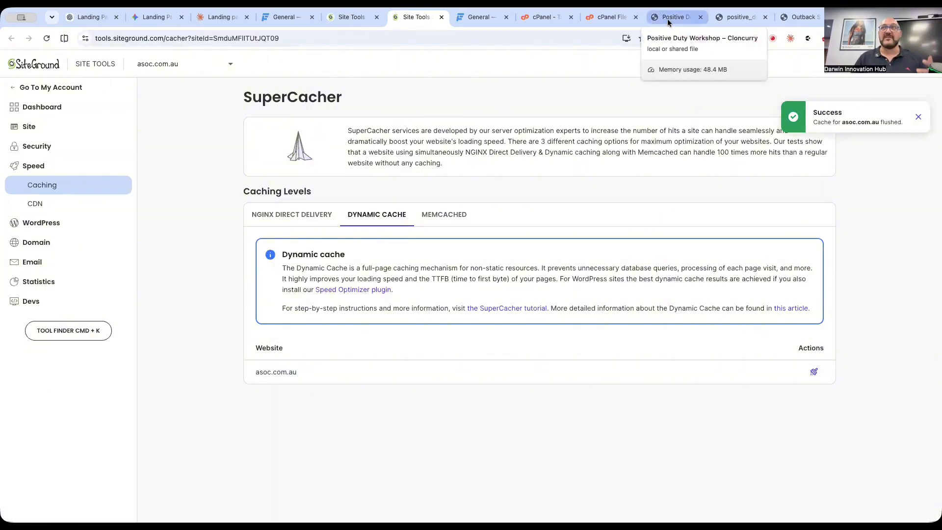
# Return to the published Gemini page, look it over from the header to the footer, and reload it
pyautogui.click(798, 26)
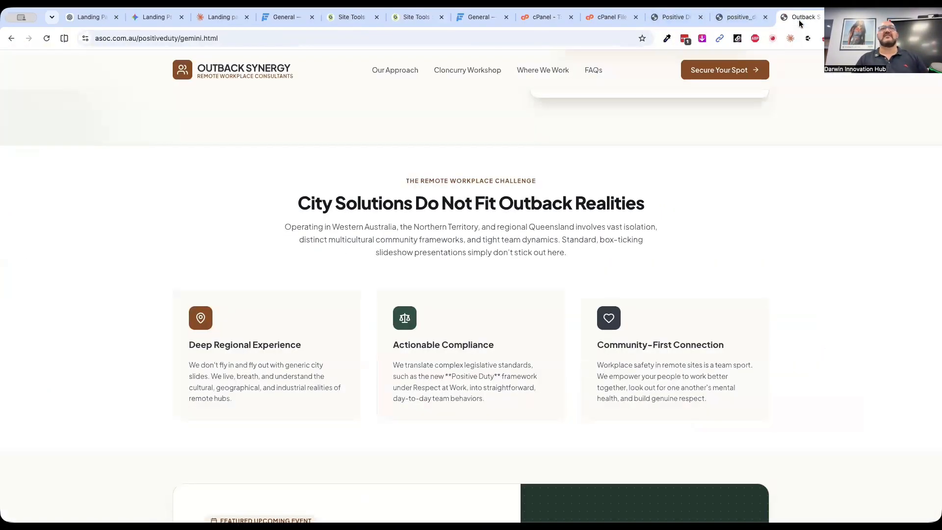
pyautogui.scroll(-15, 232, 252)
pyautogui.scroll(20, 232, 252)
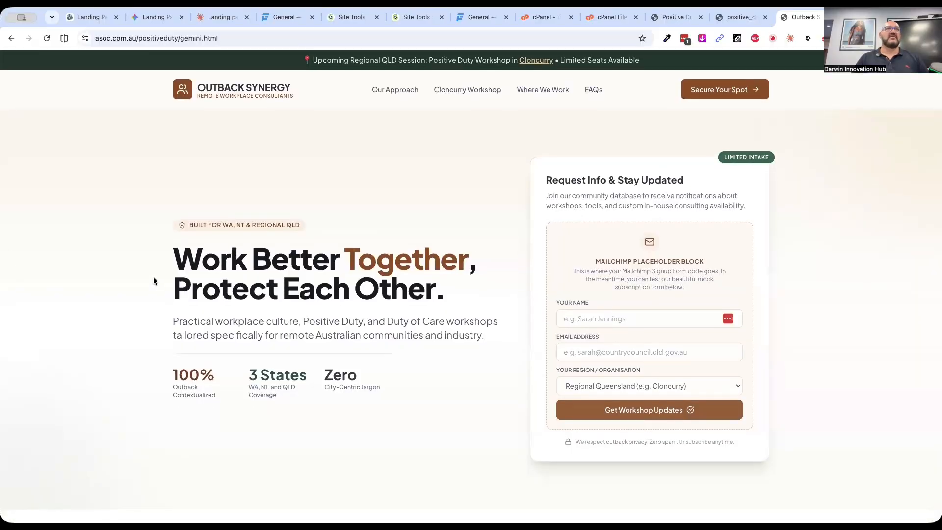
pyautogui.scroll(-20, 153, 277)
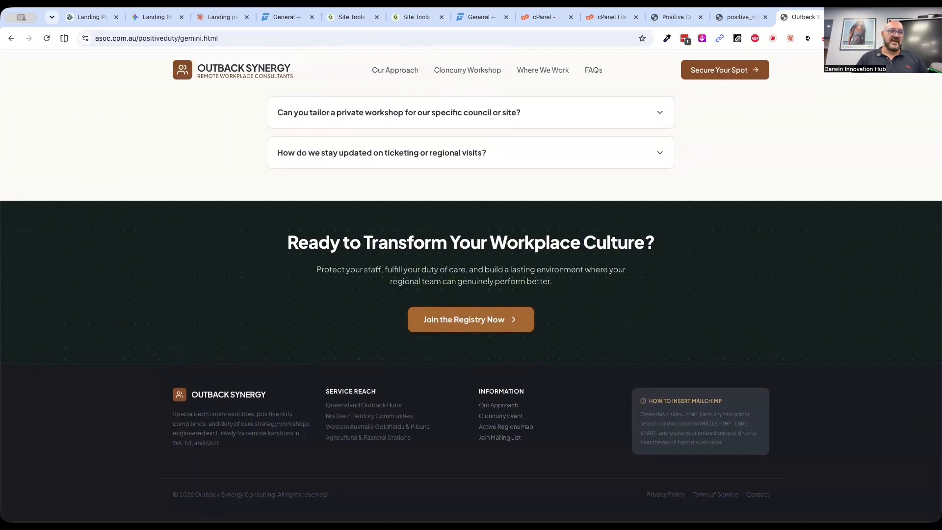
pyautogui.scroll(-5, 212, 490)
pyautogui.keyDown('ctrl'); pyautogui.scroll(5, 213, 491); pyautogui.keyUp('ctrl')
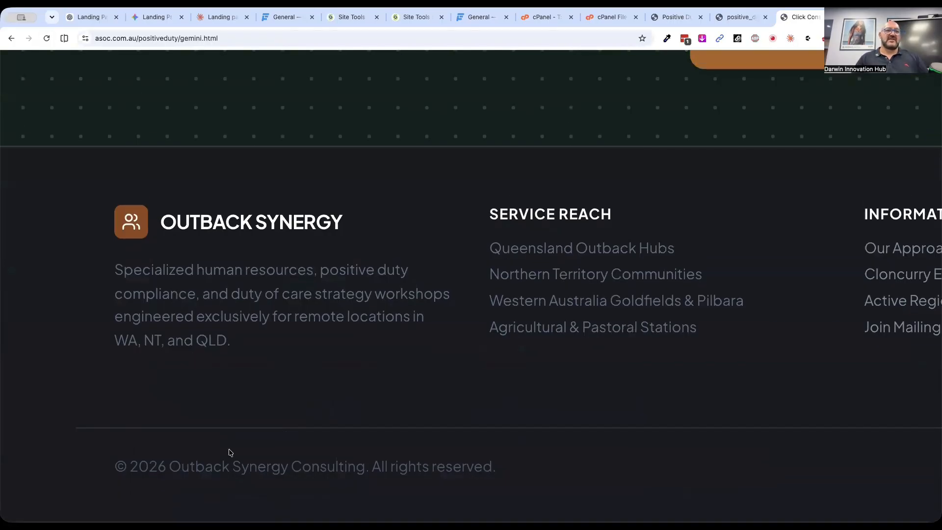
pyautogui.click(47, 39)
# Check the business name in the reloaded page's header up close and compare it with the footer
pyautogui.scroll(3, 451, 158)
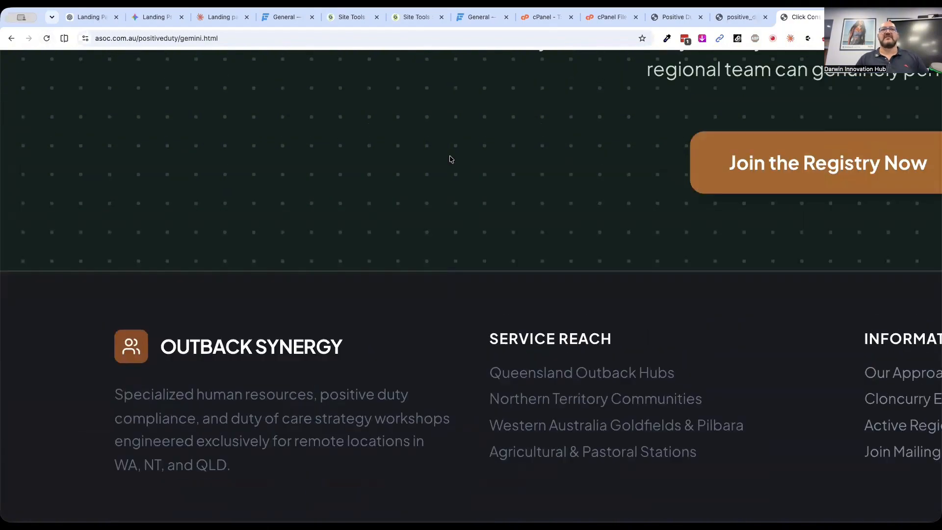
pyautogui.scroll(14, 451, 160)
pyautogui.scroll(-5, 451, 159)
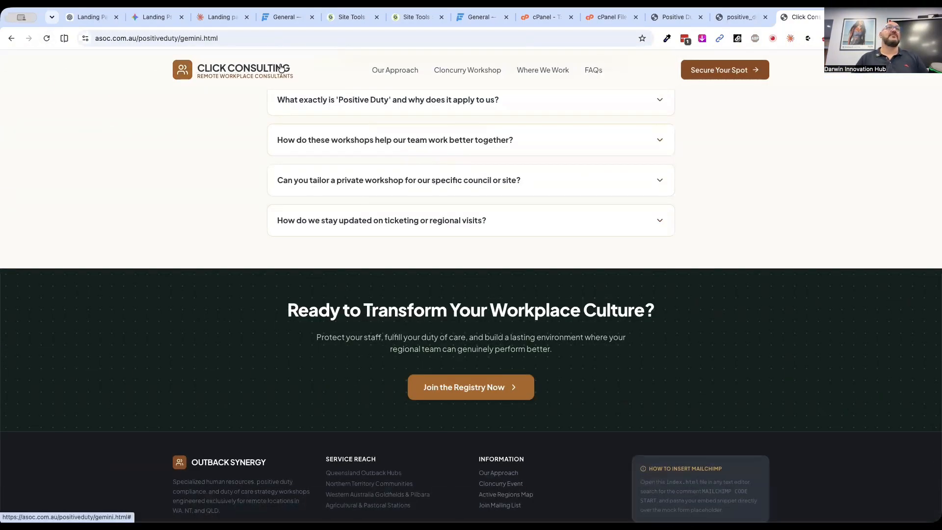
pyautogui.scroll(5, 293, 72)
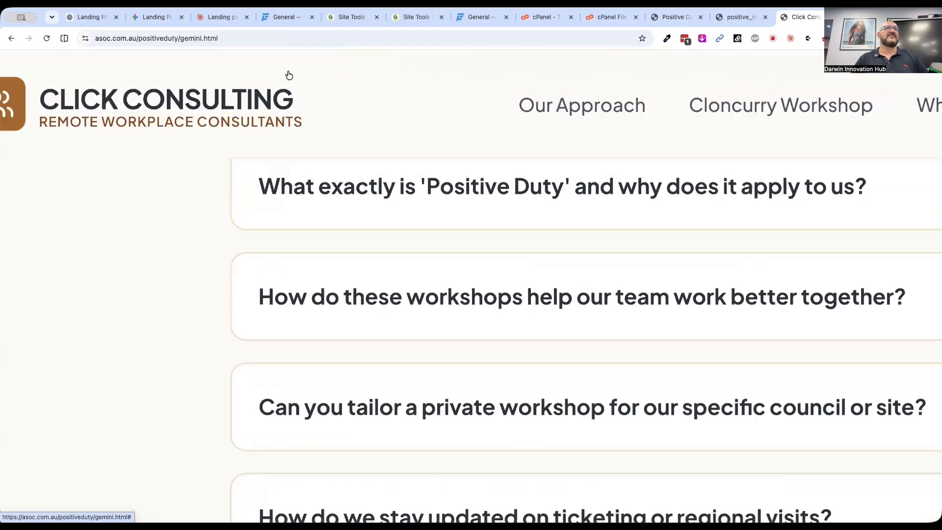
pyautogui.scroll(-2, 289, 75)
pyautogui.scroll(-3, 289, 75)
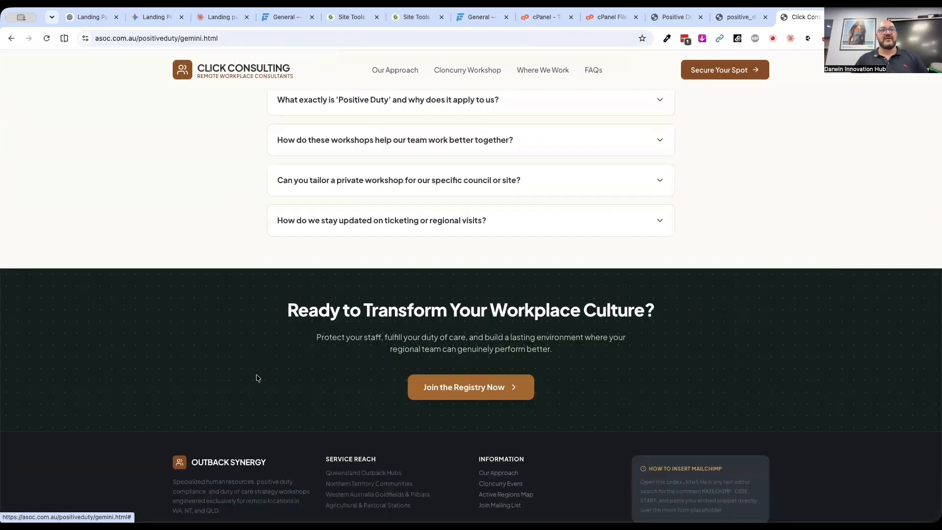
pyautogui.scroll(-2, 255, 378)
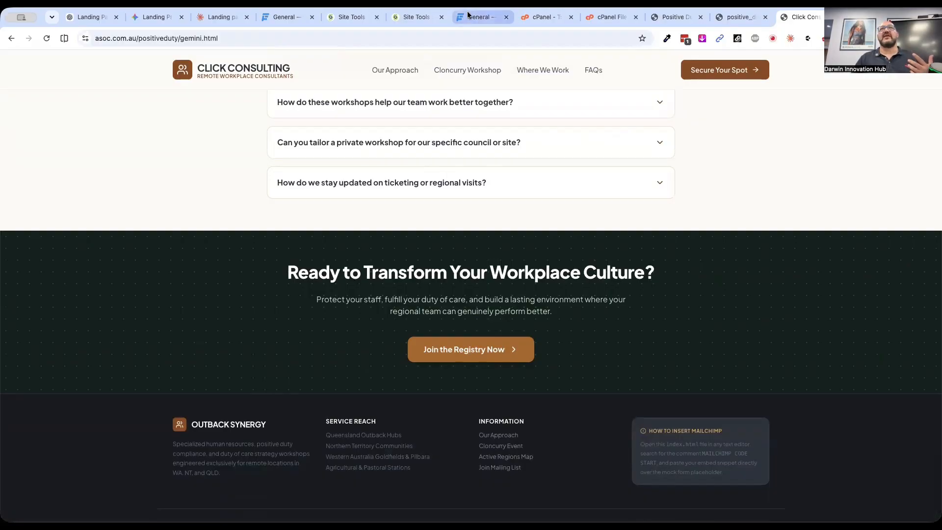
# Return to gemini.html in File Manager and change the footer's brand column name to "CLICK CONSULTING"
pyautogui.click(346, 18)
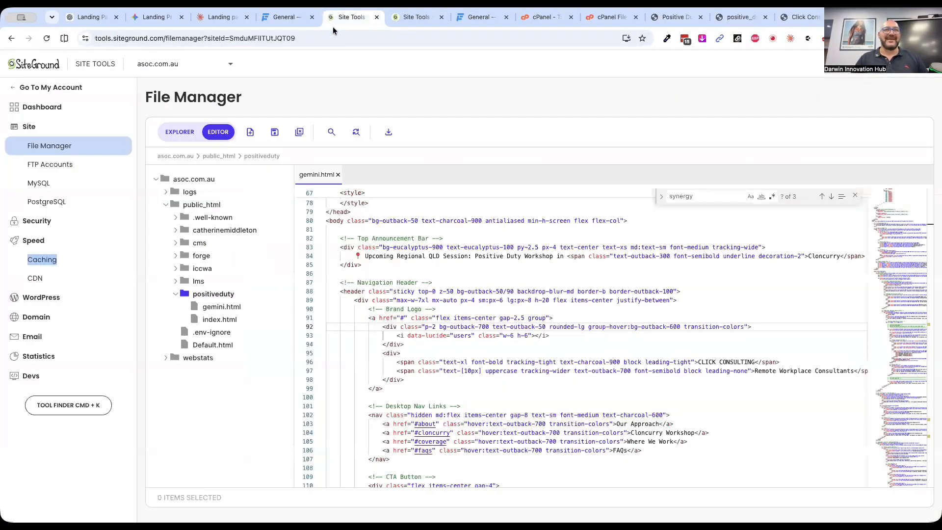
pyautogui.click(832, 196)
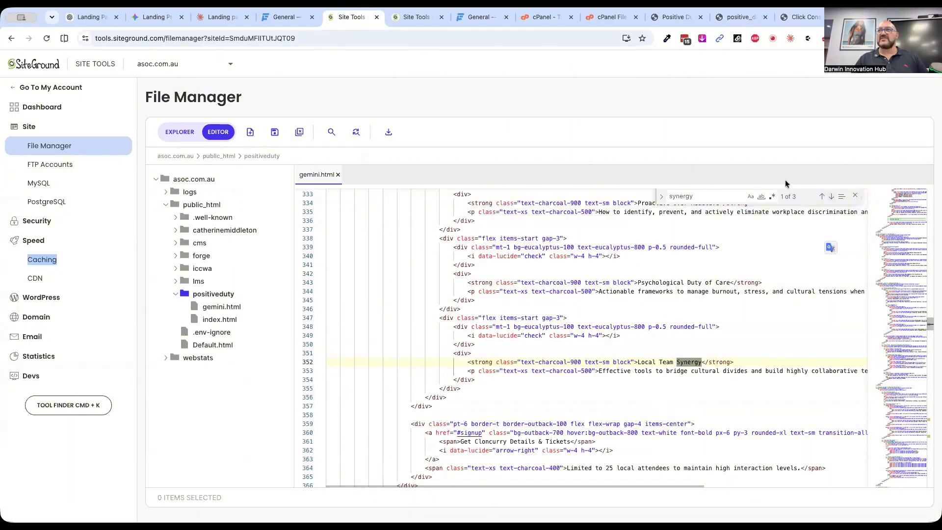
pyautogui.click(831, 197)
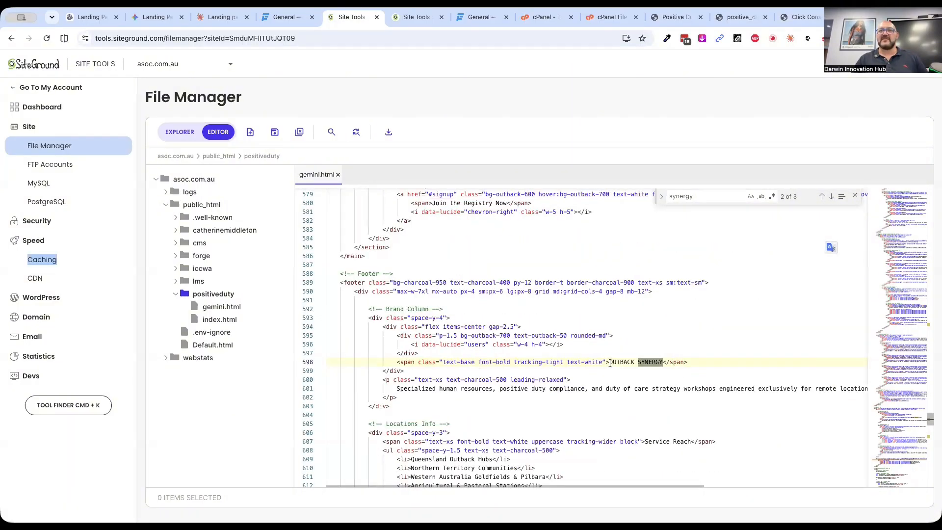
pyautogui.moveTo(610, 363); pyautogui.dragTo(656, 363)
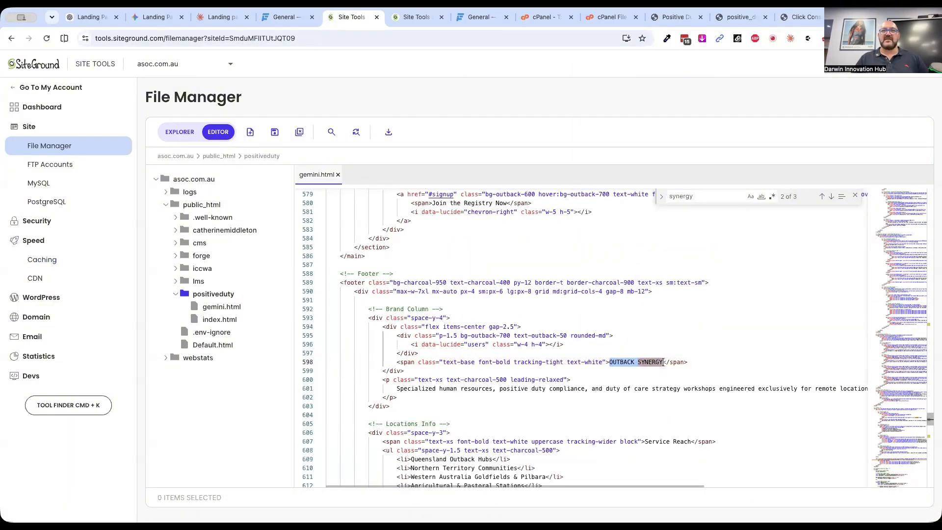
pyautogui.write('CLICK CONSULTIN')
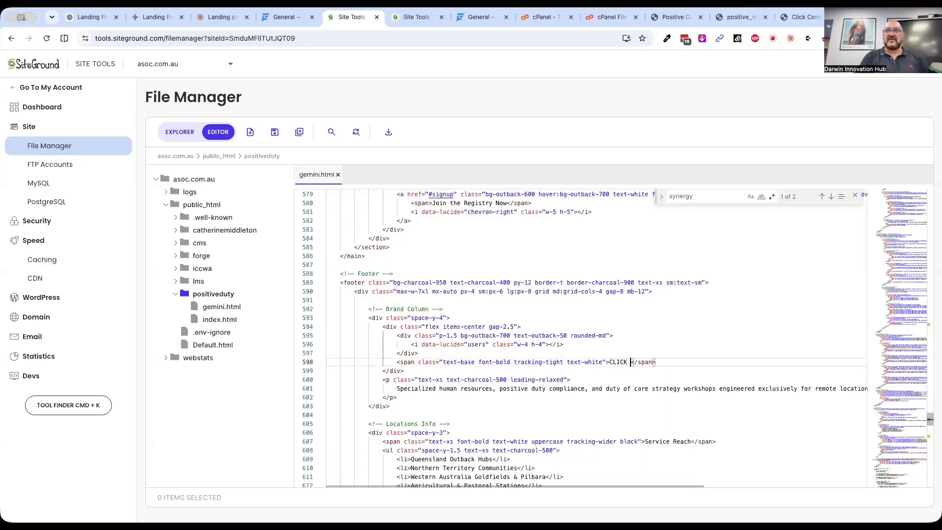
pyautogui.click(750, 293)
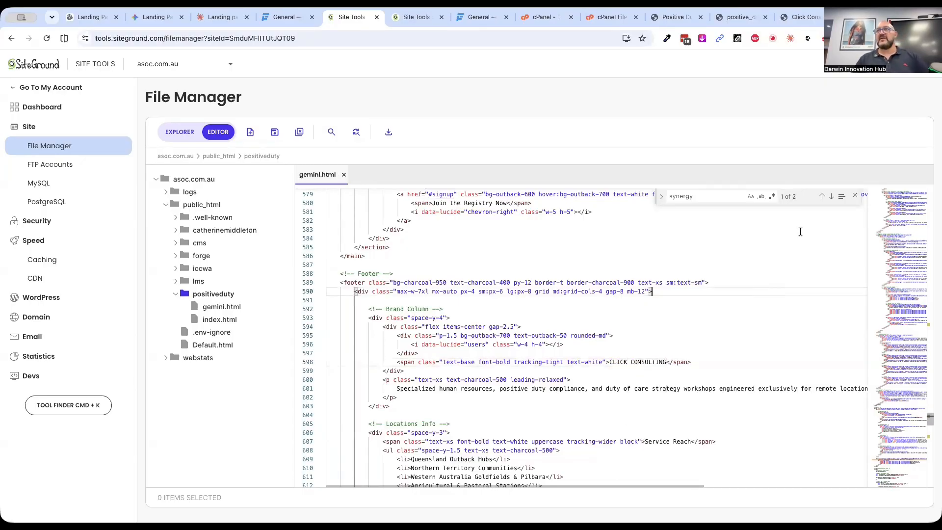
# Replace Outback Synergy with Click in the footer's copyright line so it reads "Click Consulting", and save gemini.html
pyautogui.click(829, 198)
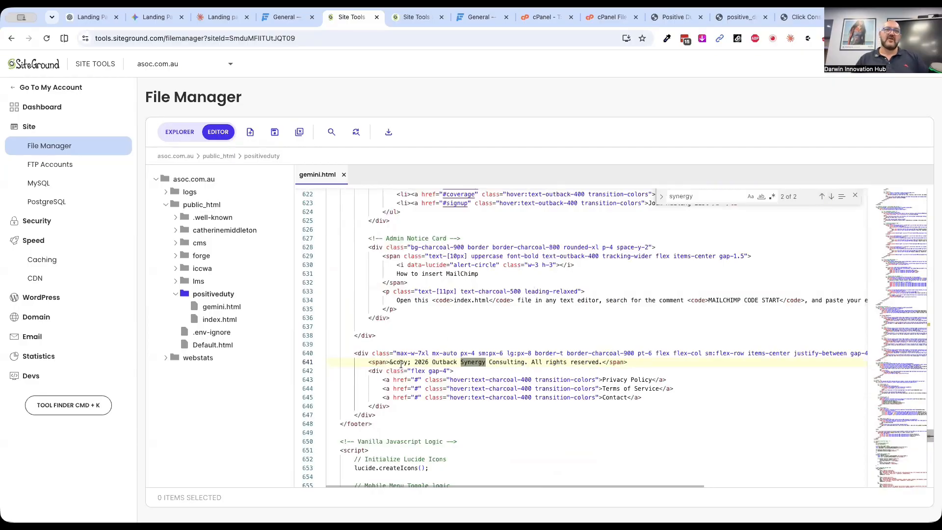
pyautogui.moveTo(432, 362); pyautogui.dragTo(485, 363)
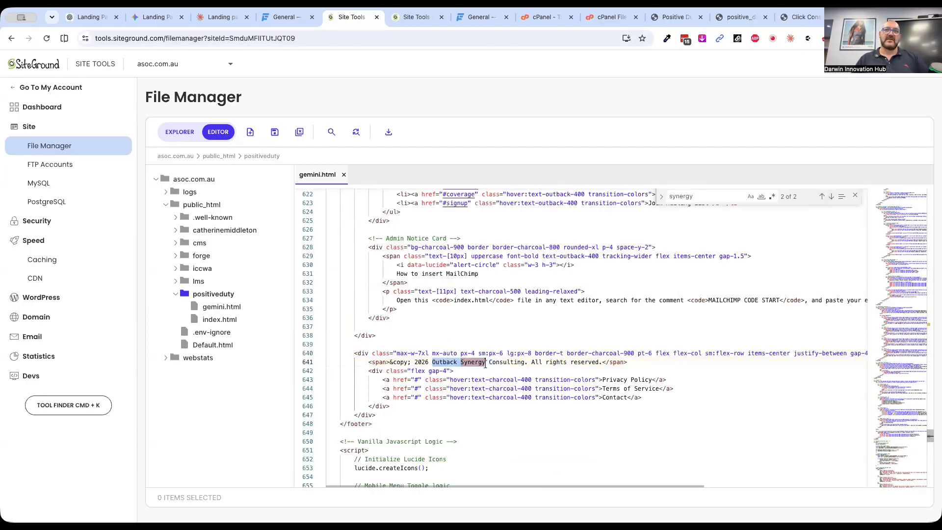
pyautogui.write('Click')
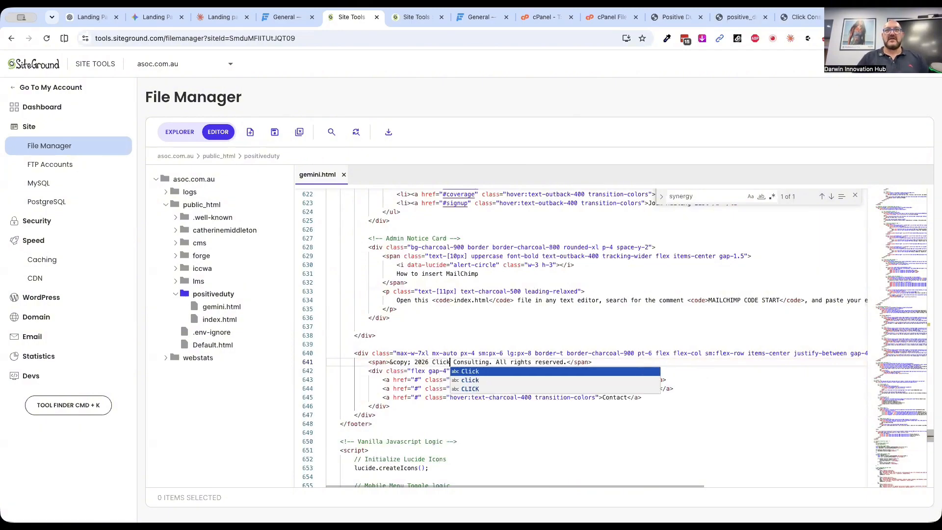
pyautogui.click(619, 317)
pyautogui.click(274, 132)
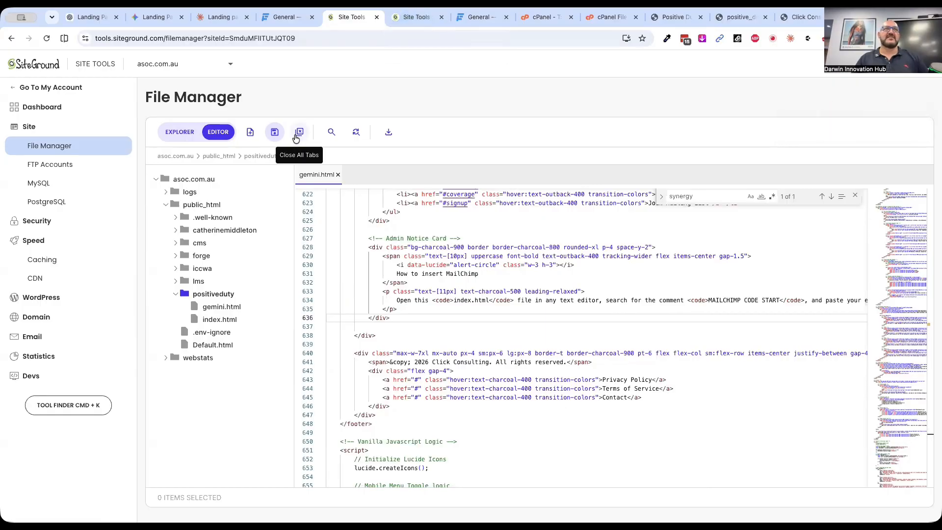
pyautogui.click(274, 131)
# Flush the dynamic cache for asoc.com.au, then reload the published Gemini page and check the business name in its footer and header
pyautogui.click(409, 18)
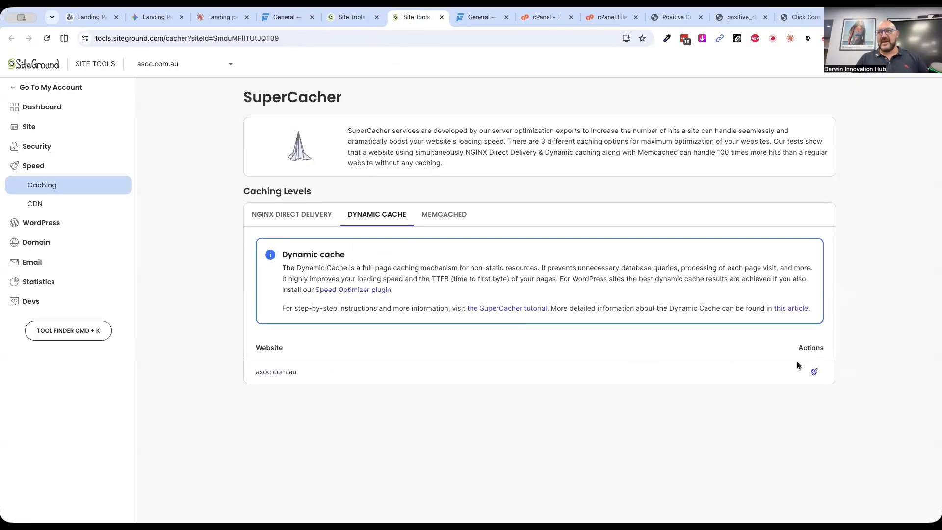
pyautogui.click(813, 372)
pyautogui.click(803, 22)
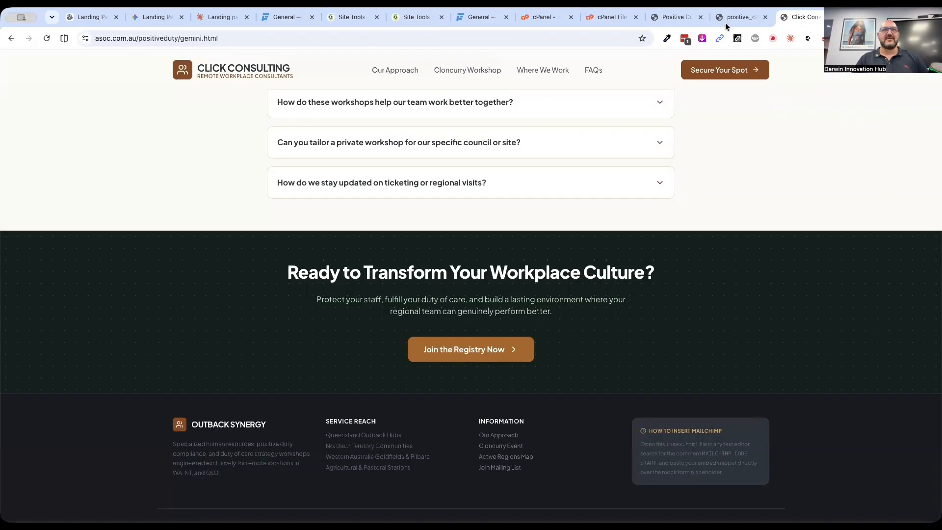
pyautogui.click(47, 39)
pyautogui.scroll(5, 262, 445)
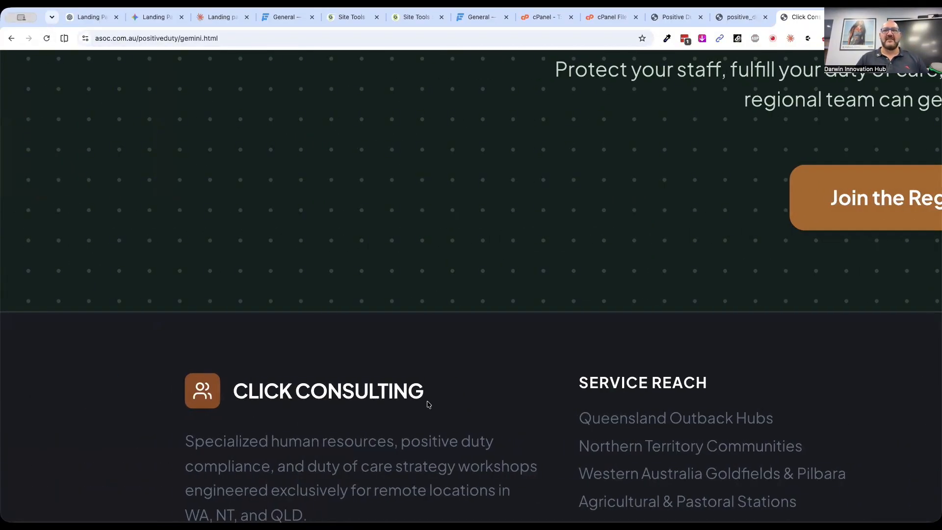
pyautogui.scroll(-5, 428, 403)
pyautogui.scroll(20, 427, 403)
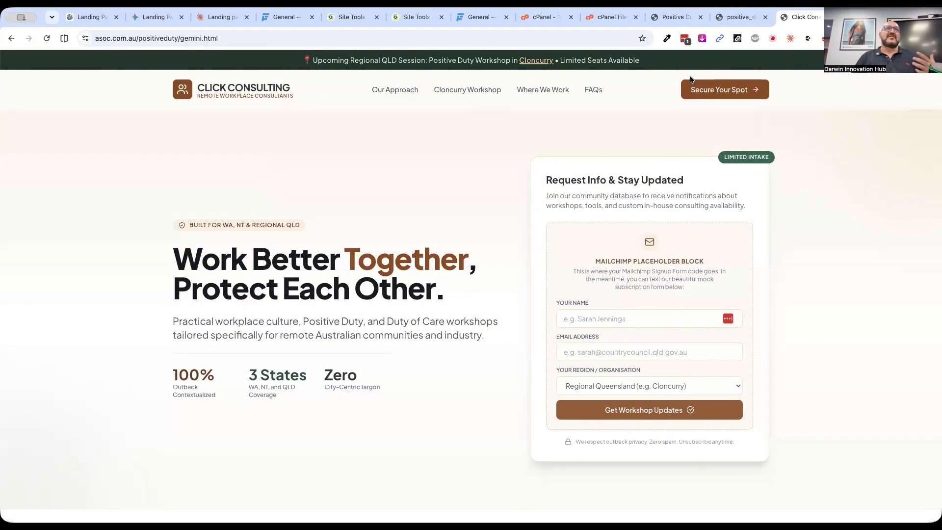
# In the Gemini landing page chat, begin a prompt reading "Please make the company "Brown Land Consulting" and change the main colours to"
pyautogui.click(159, 18)
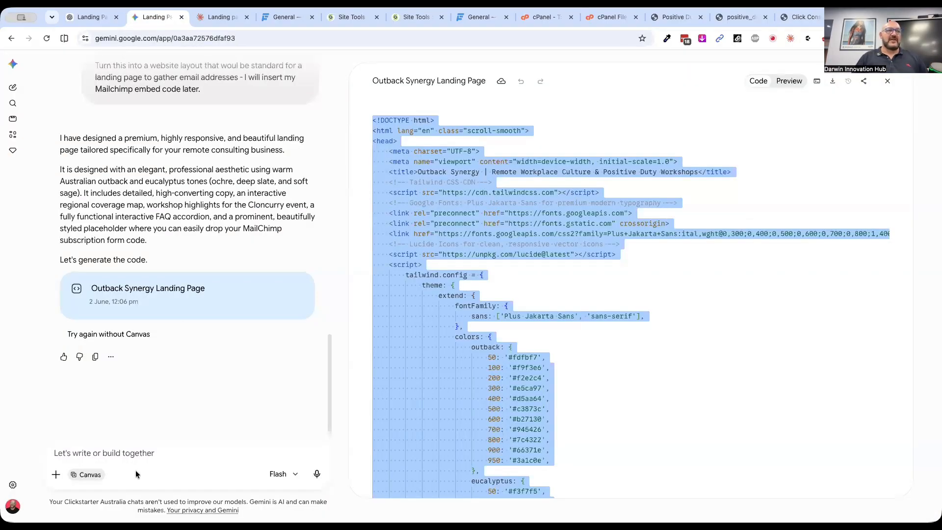
pyautogui.click(132, 453)
pyautogui.write('Please make the company "')
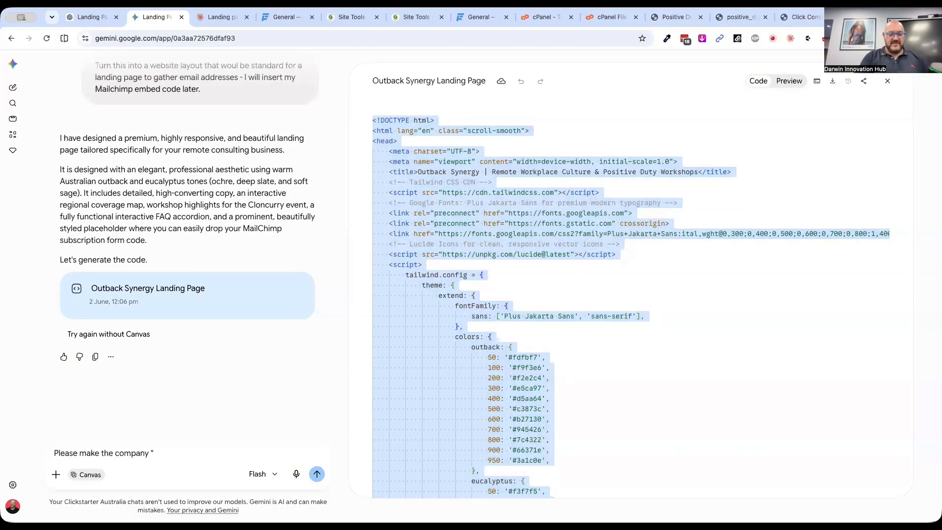
pyautogui.write('Brown Land Consulting" and')
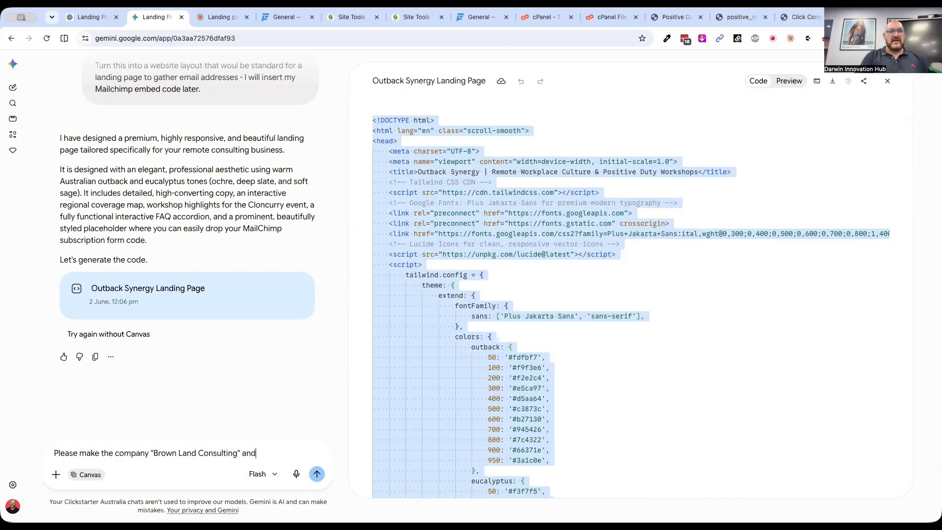
pyautogui.write('change the main colours to')
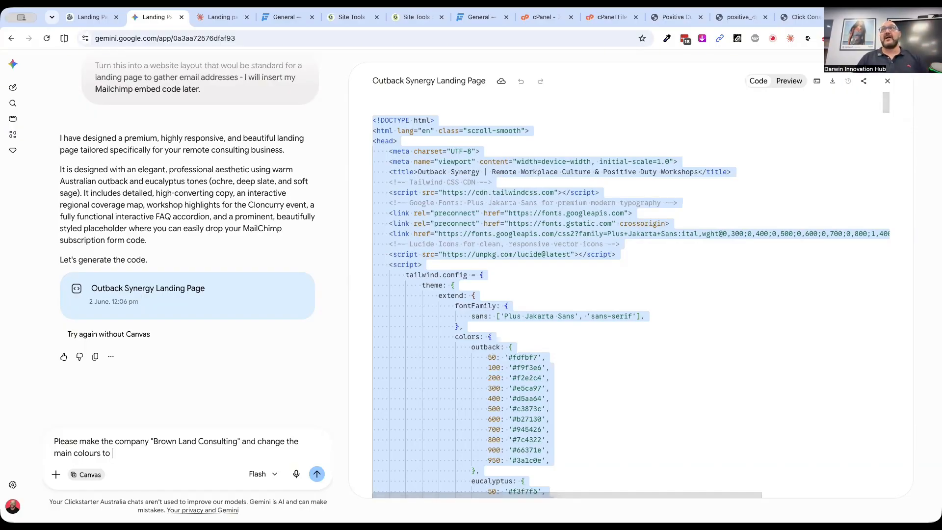
# Open Canva in a separate browser tab and look through the colour palettes of the Default brand kit
pyautogui.hotkey('ctrl', 't')
pyautogui.write('canv')
pyautogui.press('Return')
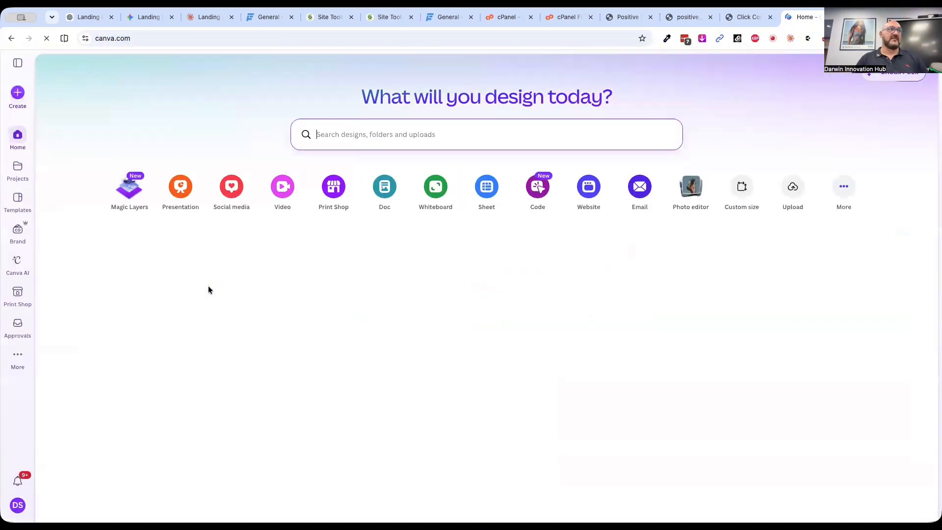
pyautogui.click(17, 237)
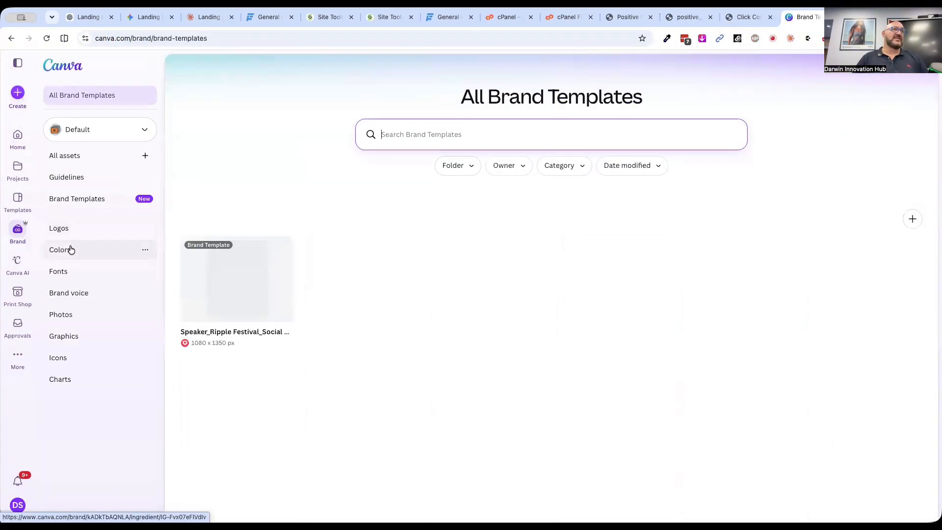
pyautogui.click(69, 250)
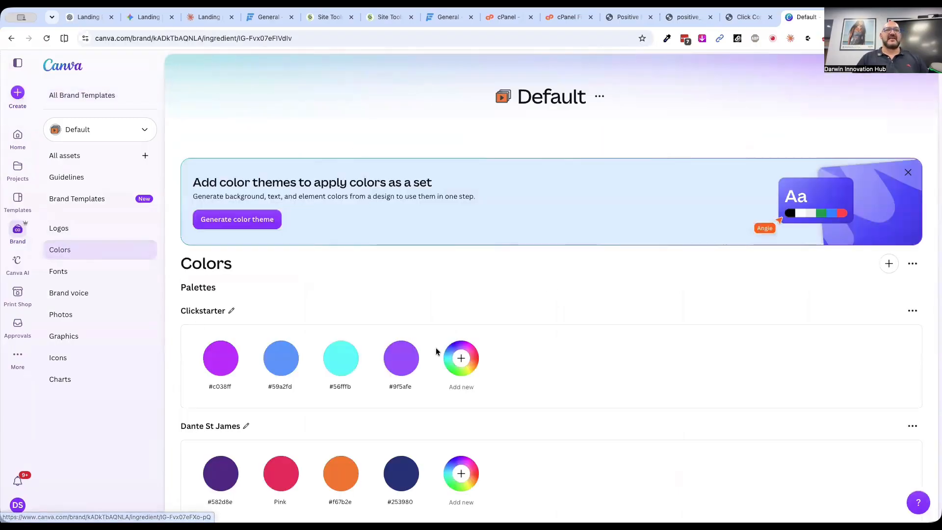
pyautogui.scroll(-2, 435, 349)
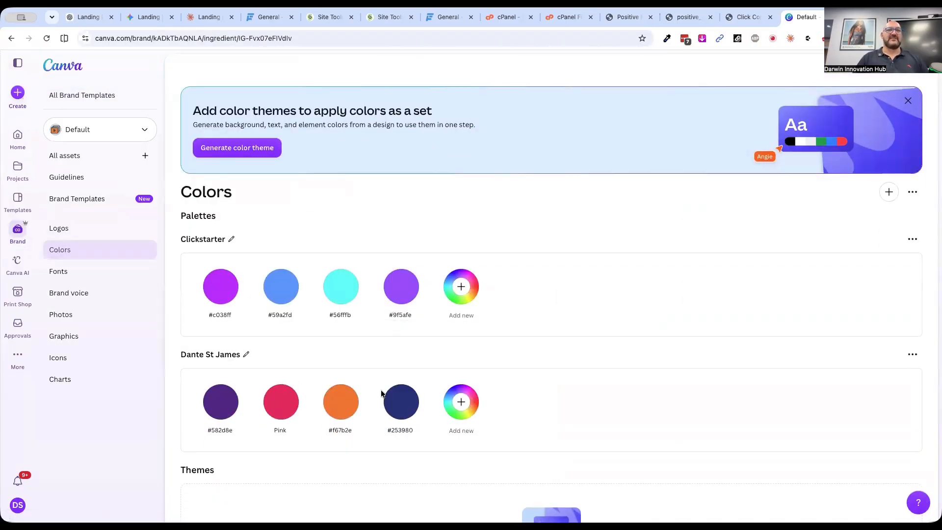
pyautogui.scroll(-3, 380, 392)
pyautogui.scroll(3, 192, 207)
# Switch to the Clickstarter brand kit's colours and take a screenshot of the six swatches in the Clickstarter Colours palette
pyautogui.click(106, 137)
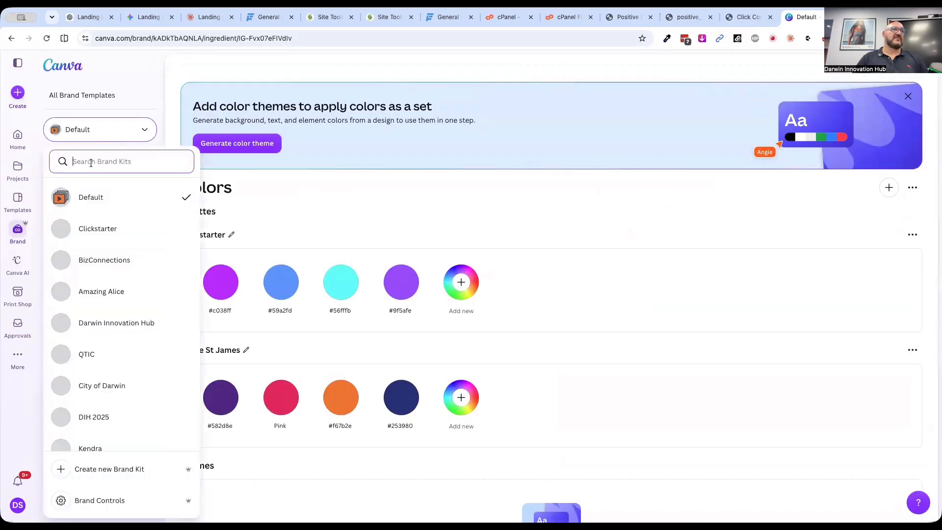
pyautogui.click(89, 232)
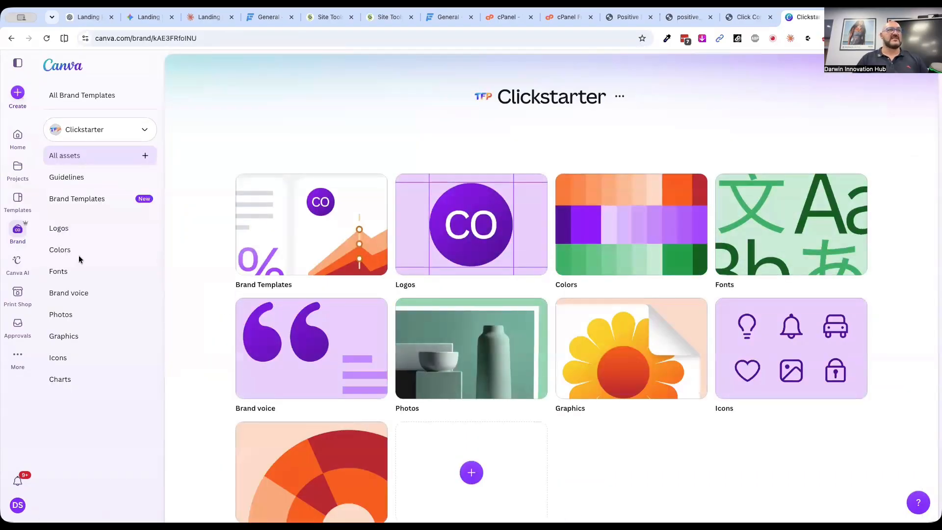
pyautogui.click(59, 250)
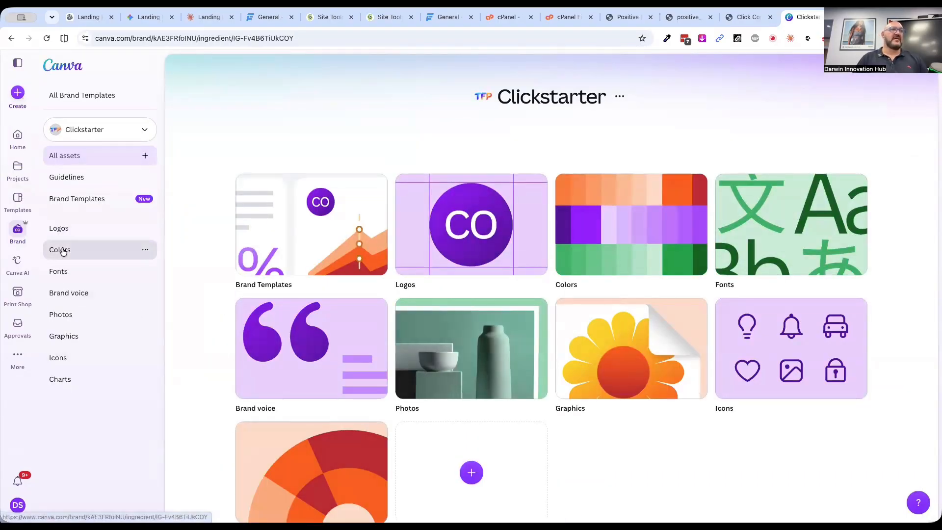
pyautogui.scroll(-1, 331, 357)
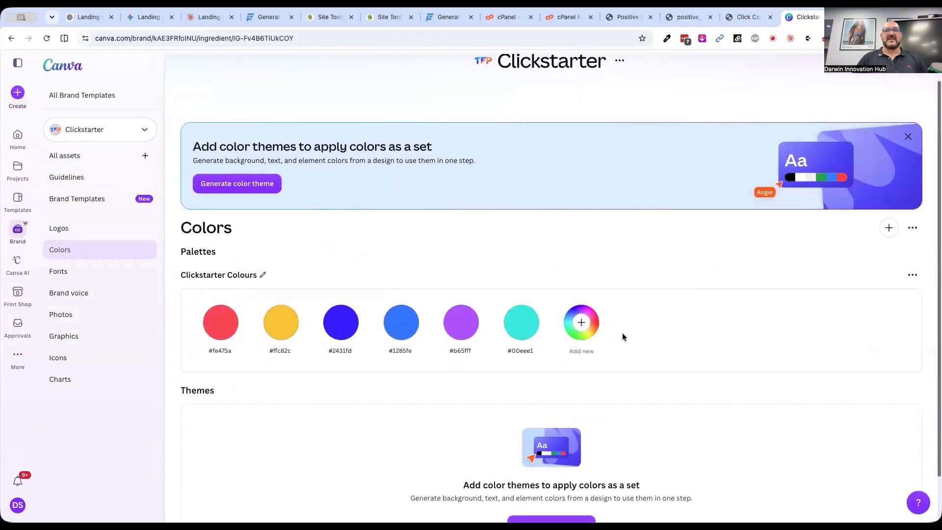
pyautogui.press('super+shift+4')
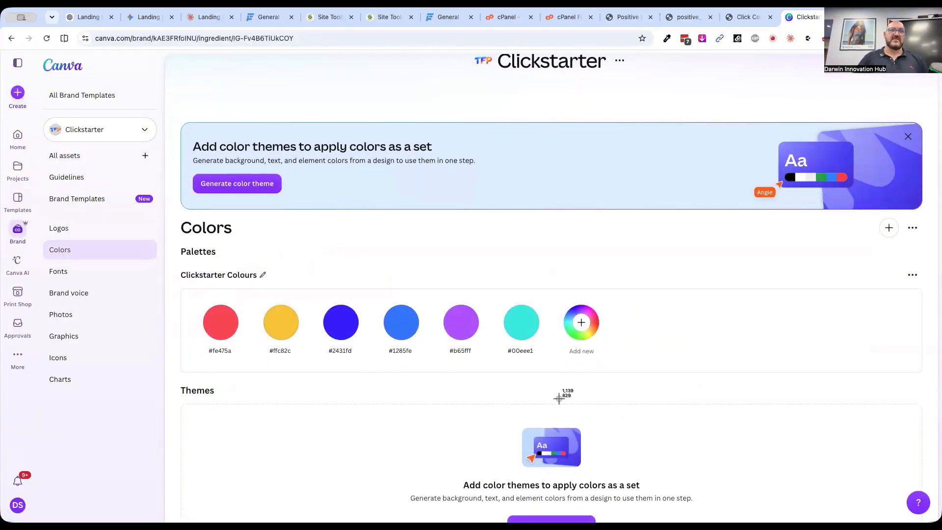
pyautogui.moveTo(185, 292); pyautogui.dragTo(546, 369)
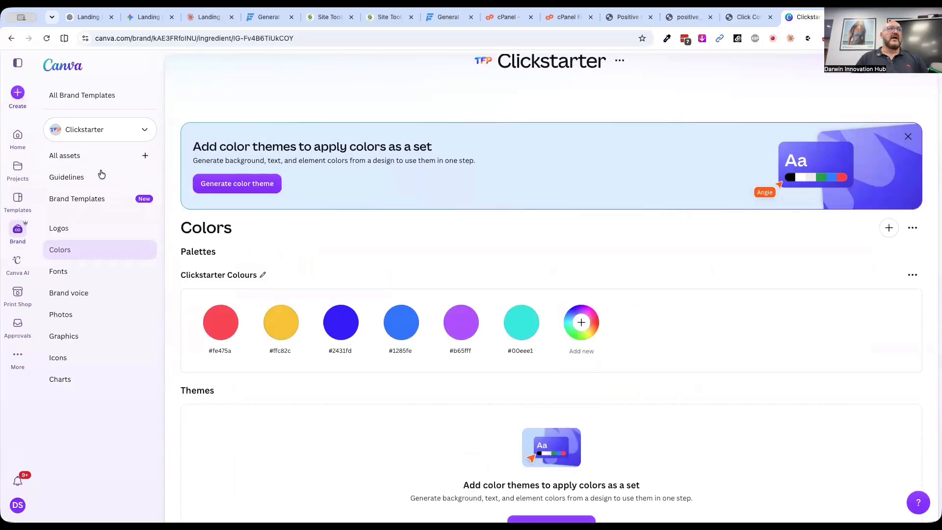
# Open the Clickstarter brand kit's fonts and check which font the Title style uses
pyautogui.click(59, 273)
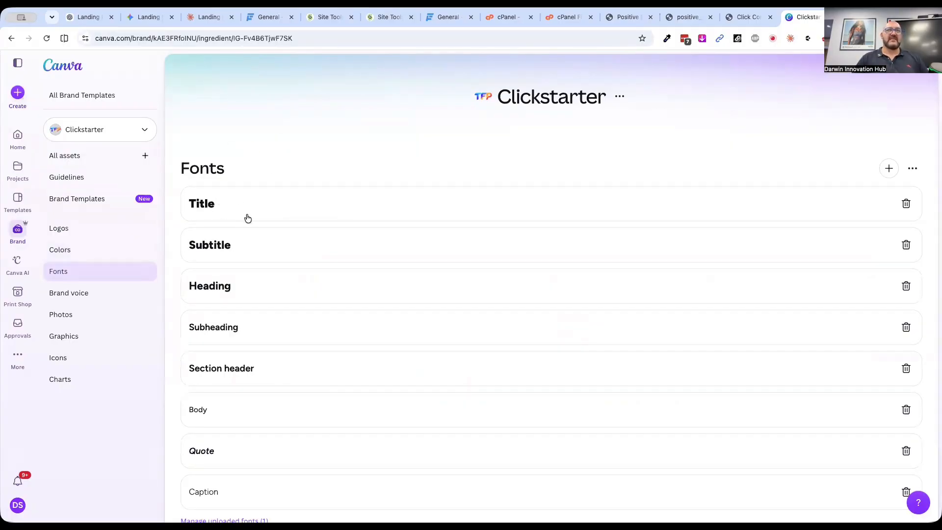
pyautogui.click(308, 215)
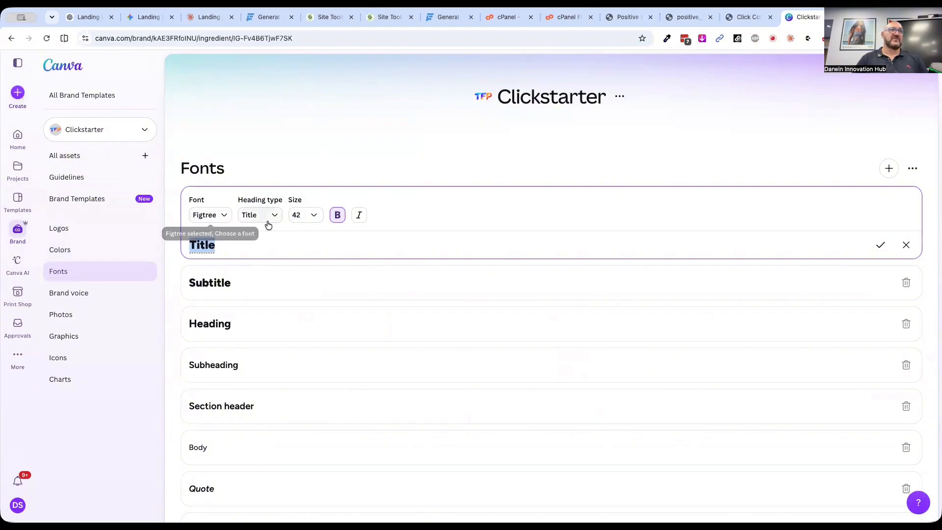
pyautogui.click(296, 123)
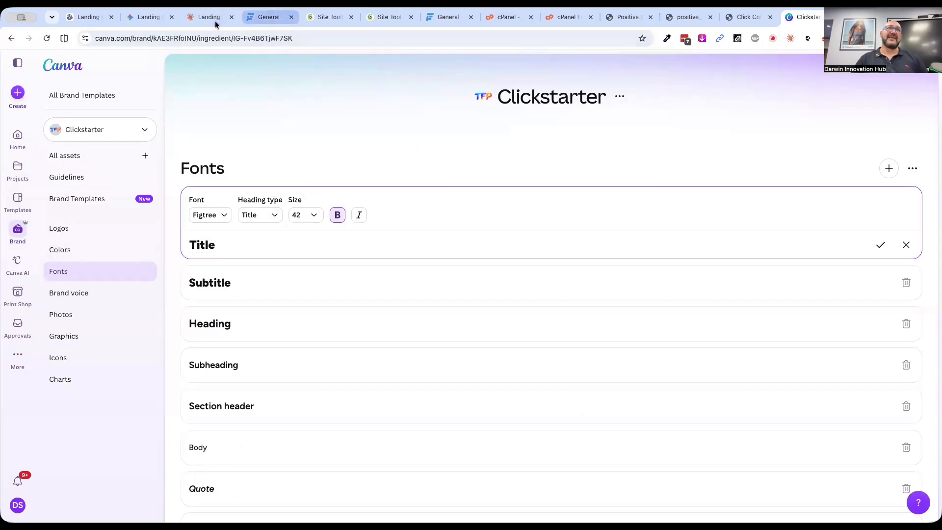
# Return to Gemini and complete the prompt with "the attached and make all fonts Figtree - extra bold for headings and regular for paragraph text"
pyautogui.click(149, 17)
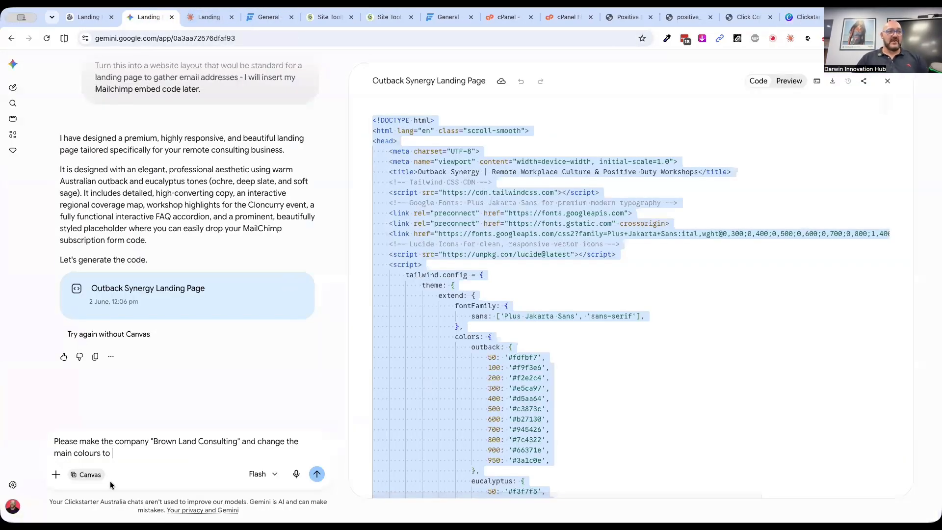
pyautogui.write('the at')
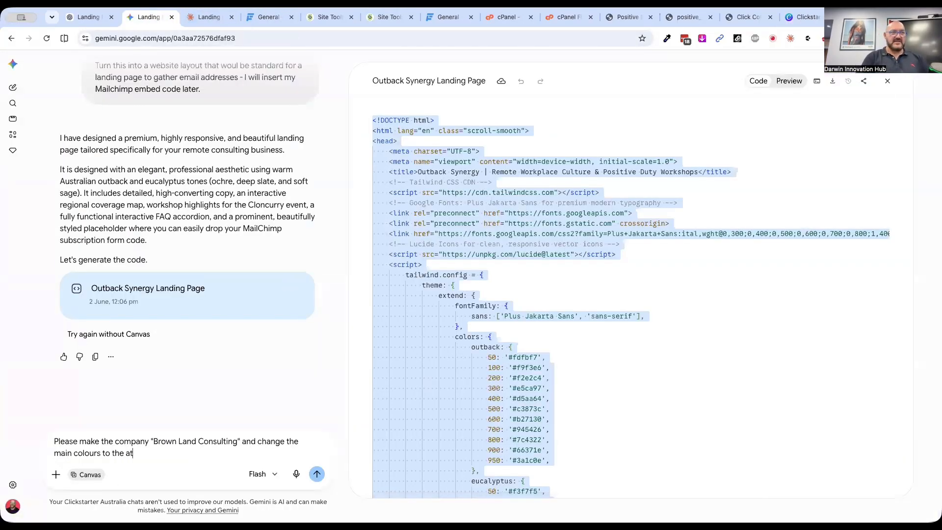
pyautogui.write('tac hehed and make all fonts Figtree -')
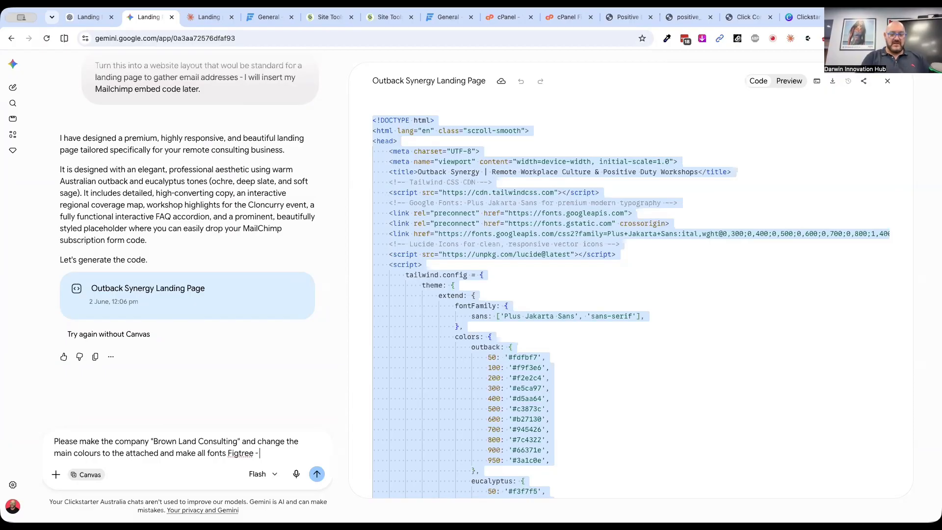
pyautogui.write('for he')
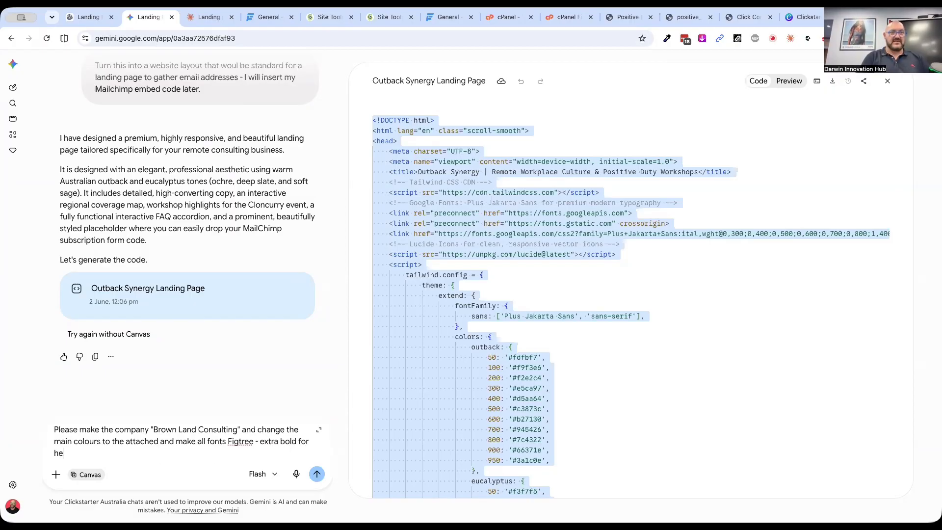
pyautogui.write('adings and regular for')
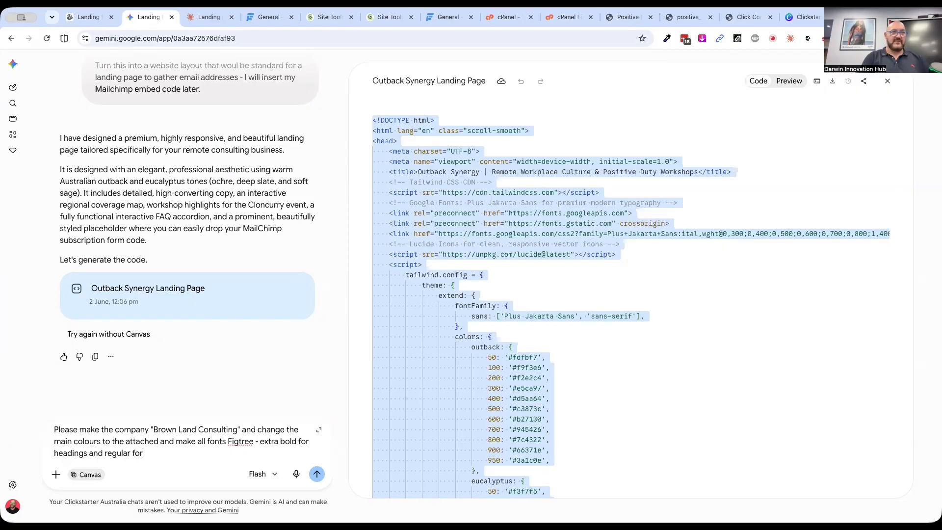
pyautogui.write(' paragraph')
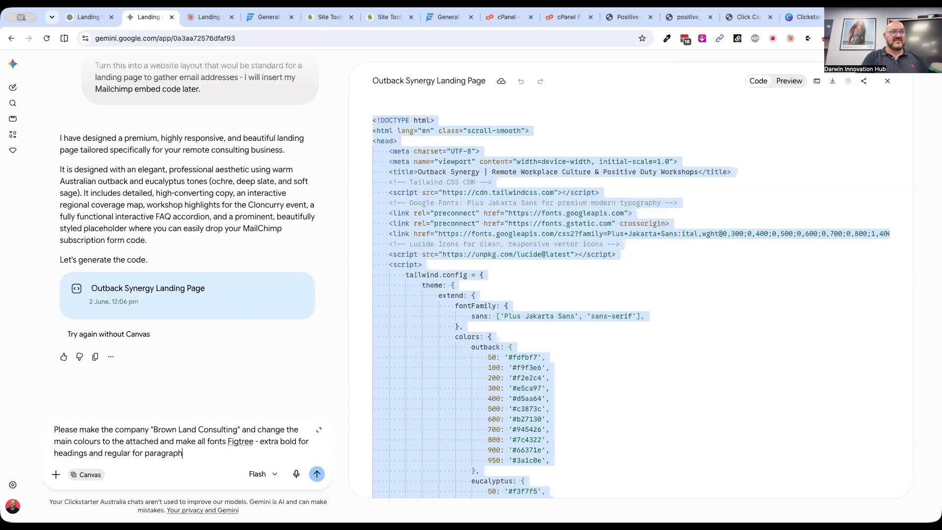
pyautogui.write(' text')
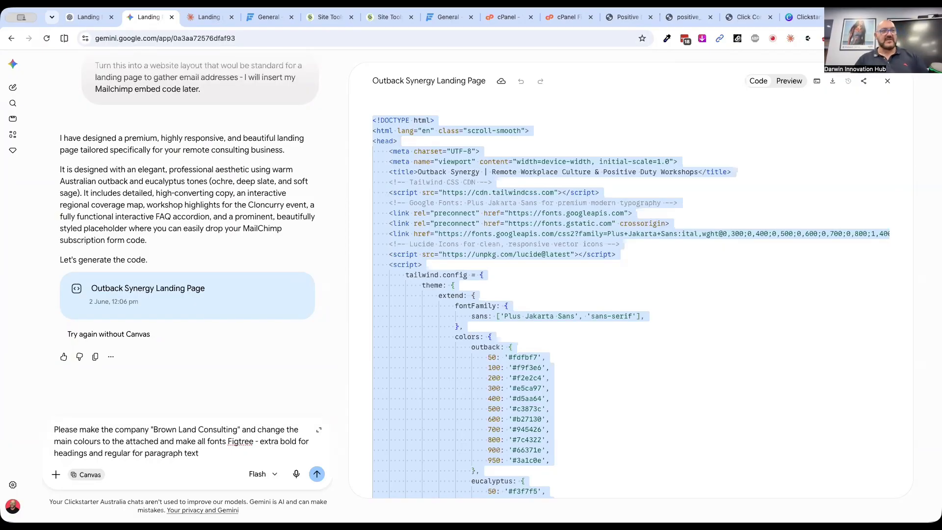
# Select the whole prompt text and attach the colour palette screenshot to the Gemini prompt
pyautogui.hotkey('ctrl', 'a')
pyautogui.hotkey('ctrl', 'c')
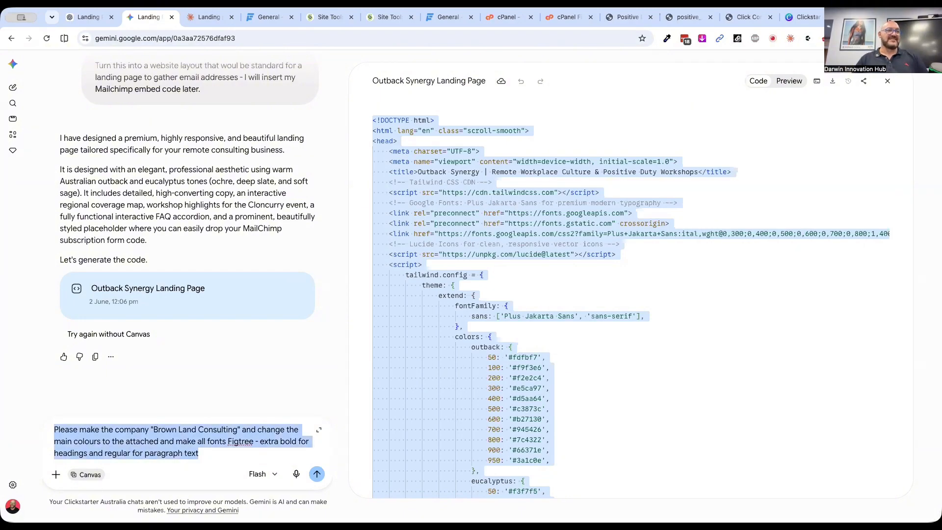
pyautogui.click(56, 474)
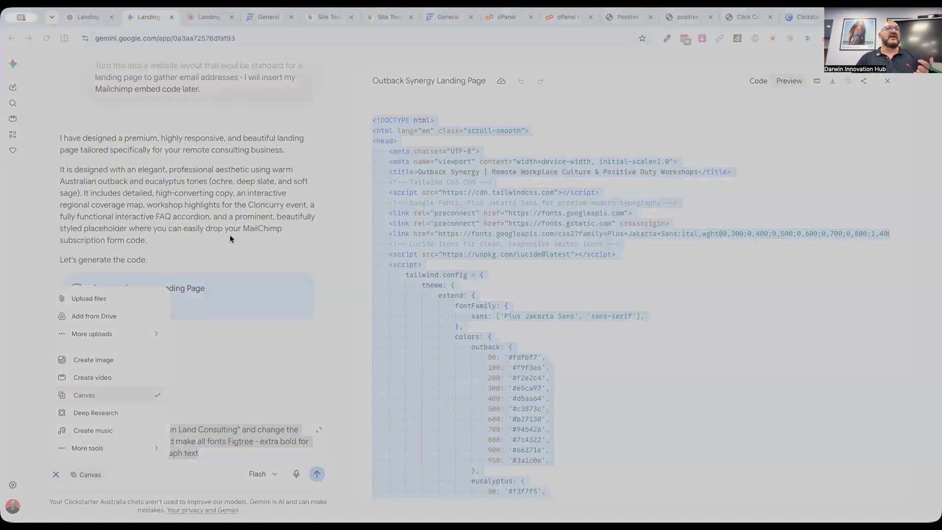
pyautogui.doubleClick(315, 222)
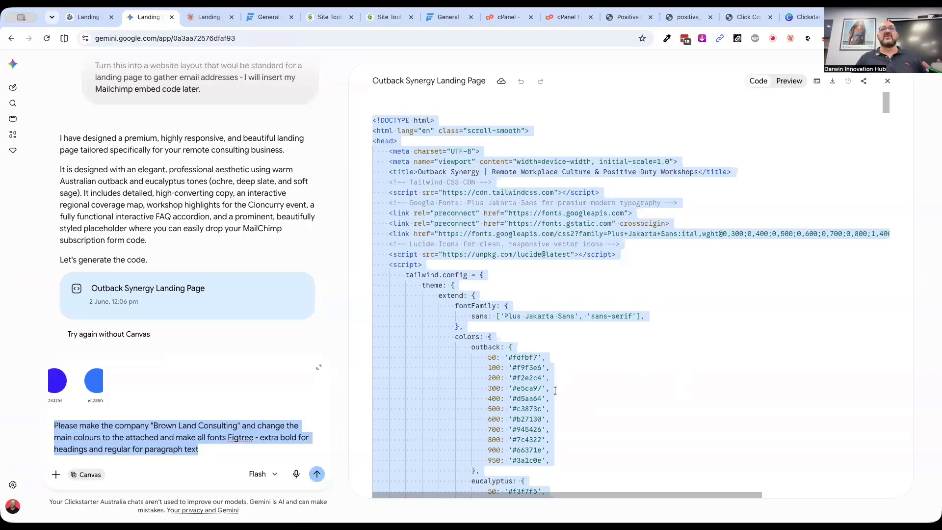
# Examine the font family and colour definitions in the landing page's Tailwind configuration code
pyautogui.click(562, 342)
pyautogui.scroll(-2, 521, 349)
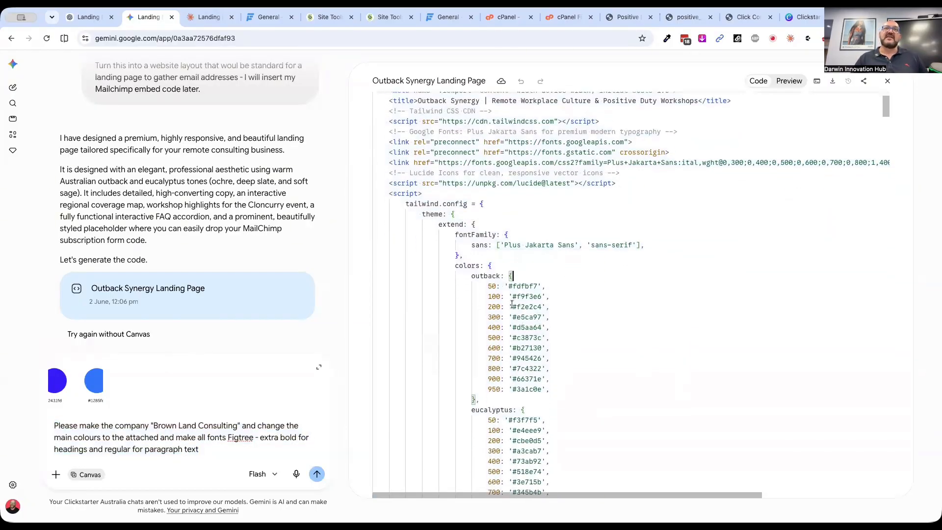
pyautogui.scroll(2, 495, 312)
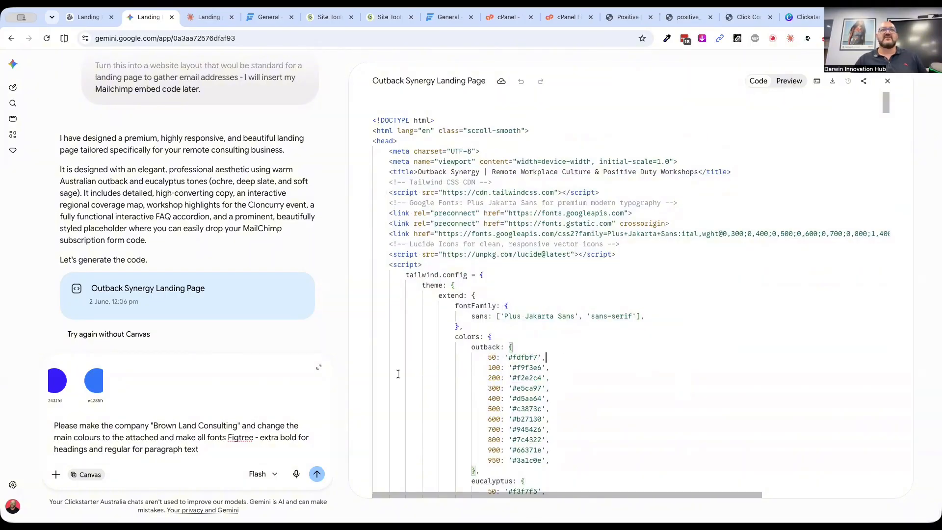
pyautogui.scroll(3, 307, 328)
pyautogui.scroll(3, 307, 327)
pyautogui.hscroll(4, 466, 321)
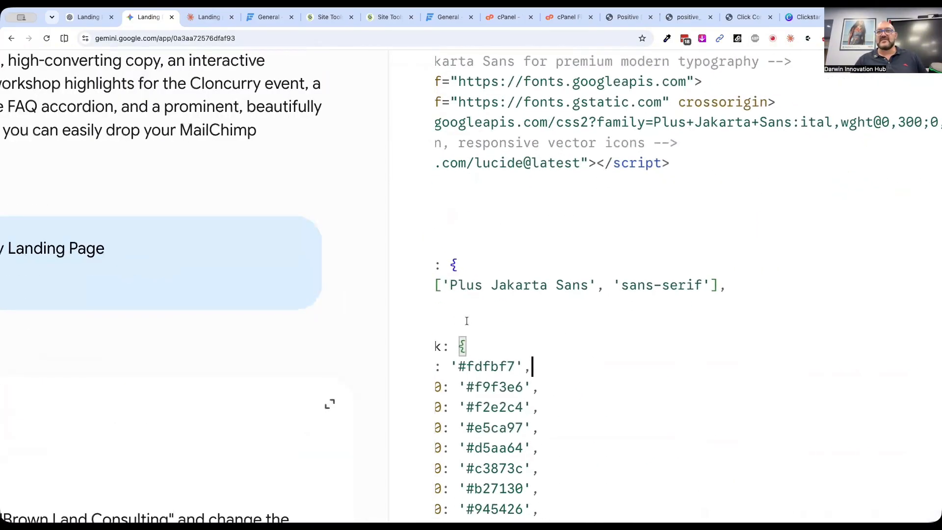
pyautogui.hscroll(-3, 466, 322)
pyautogui.scroll(-3, 467, 322)
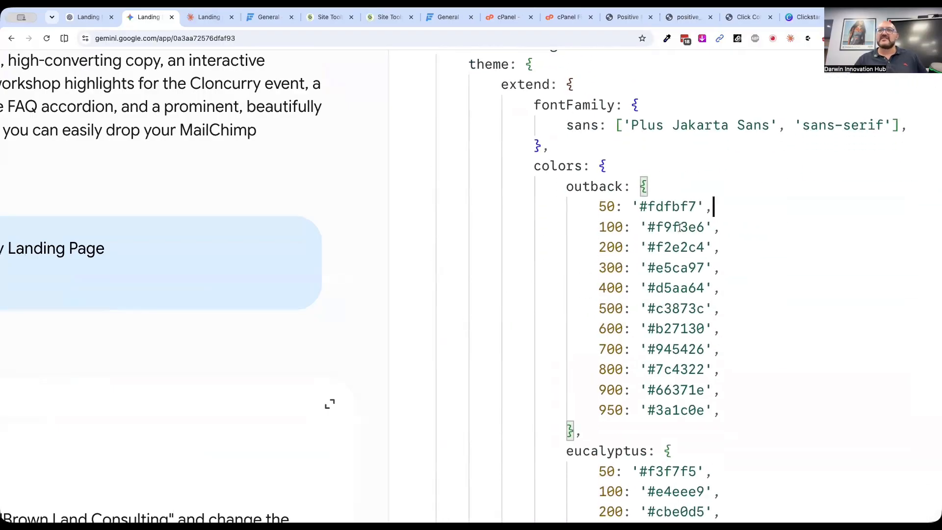
pyautogui.scroll(-6, 365, 302)
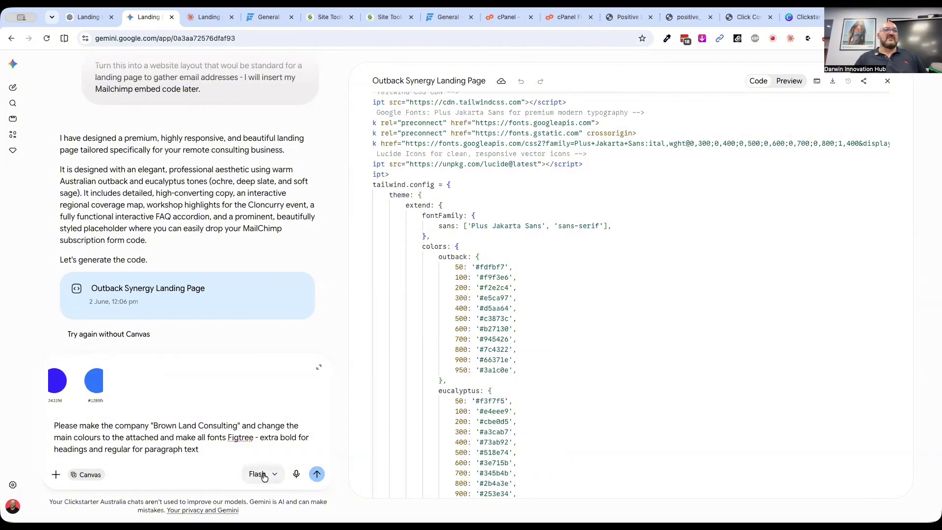
# Submit the Brown Land Consulting rebrand prompt with the attached colour palette to Gemini
pyautogui.click(317, 475)
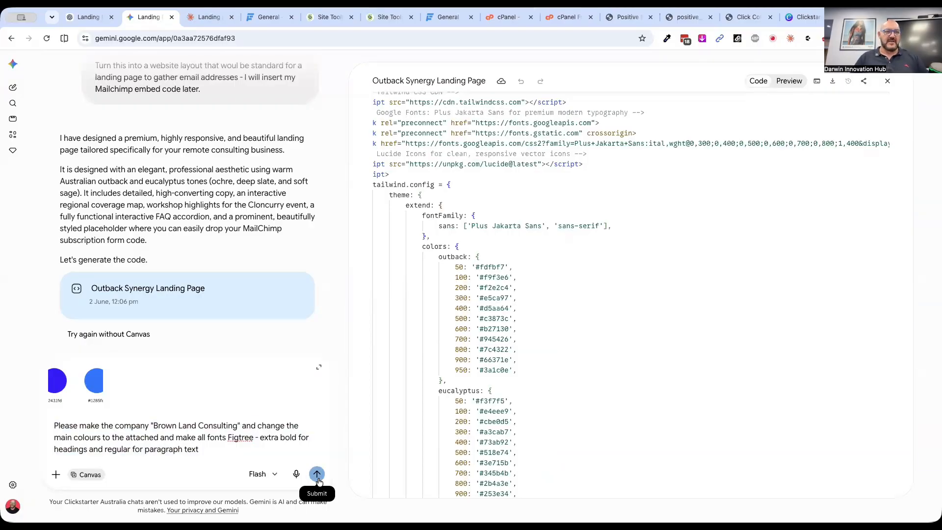
# Switch to the Claude chat and send the same Brown Land Consulting rebrand prompt with the colour palette screenshot attached
pyautogui.click(199, 17)
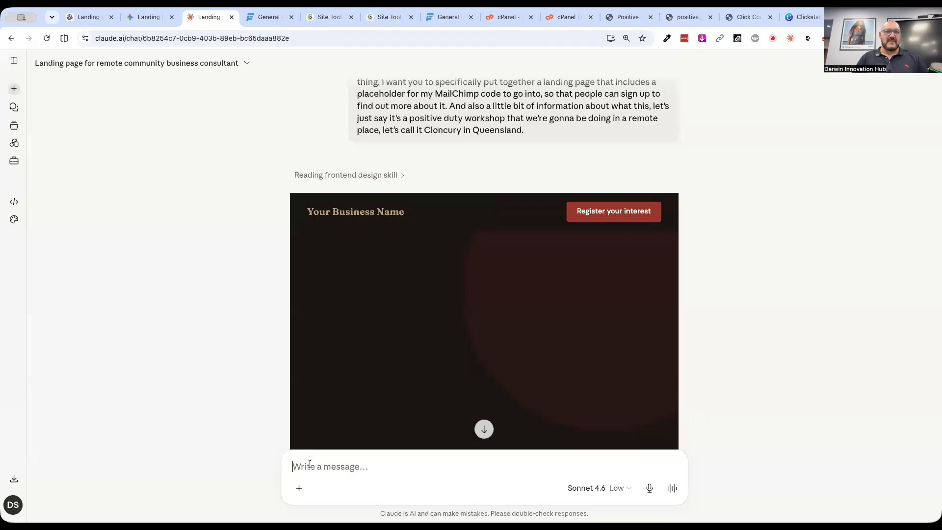
pyautogui.click(299, 487)
pyautogui.click(338, 305)
pyautogui.doubleClick(307, 219)
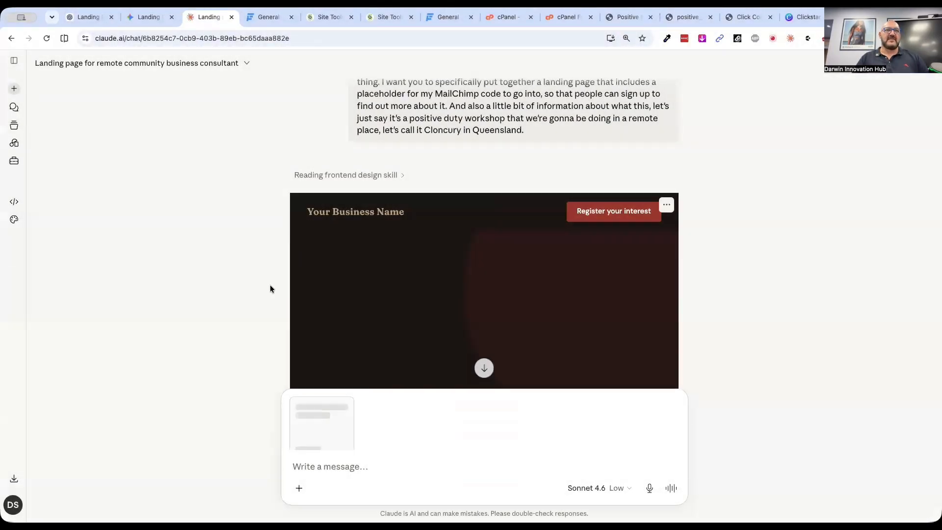
pyautogui.click(323, 469)
pyautogui.hotkey('ctrl', 'v')
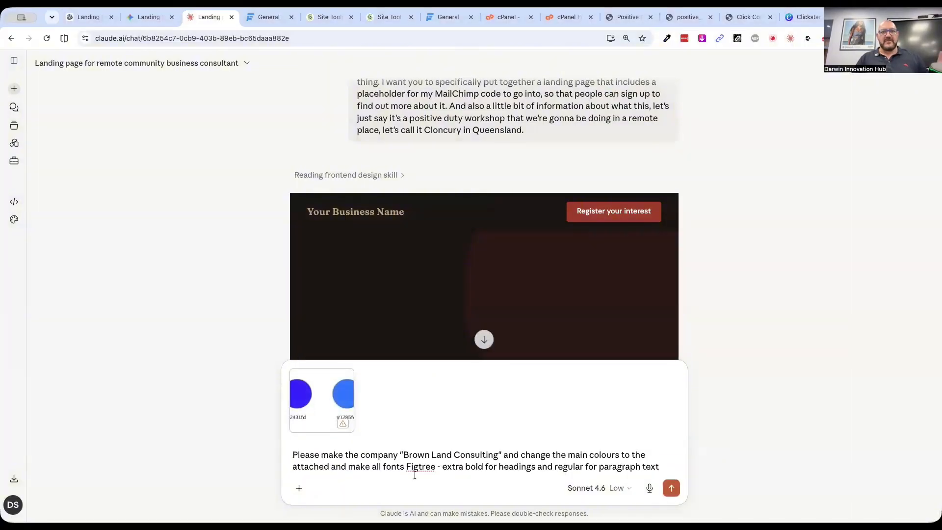
pyautogui.click(672, 488)
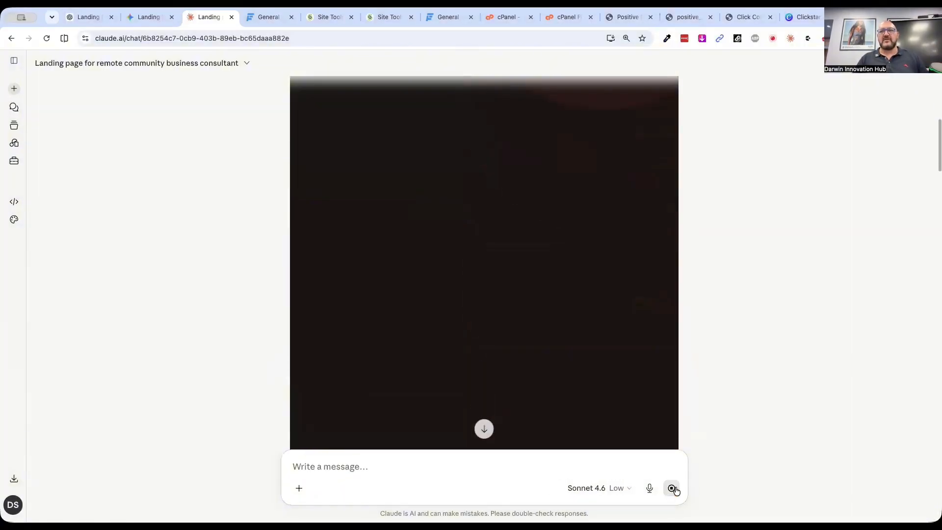
# Check the progress of the rebrand in Gemini and in Claude
pyautogui.click(134, 22)
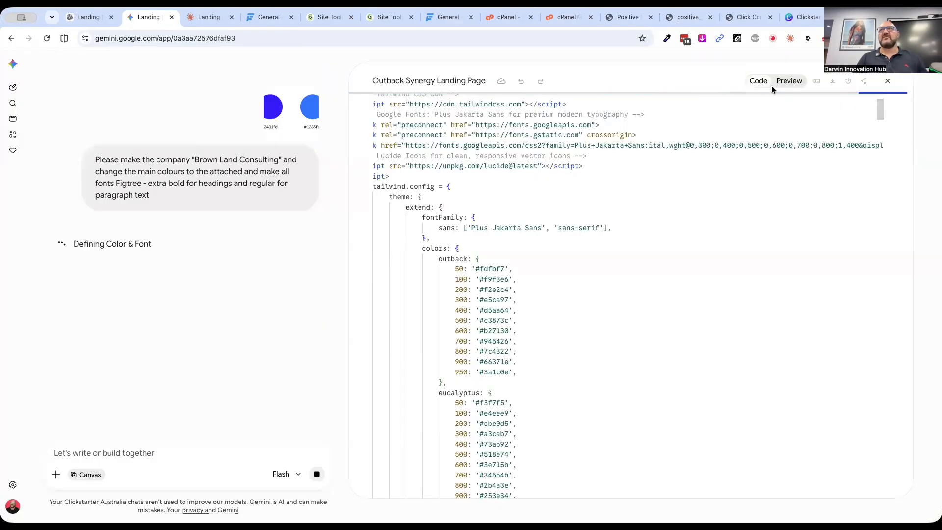
pyautogui.click(197, 17)
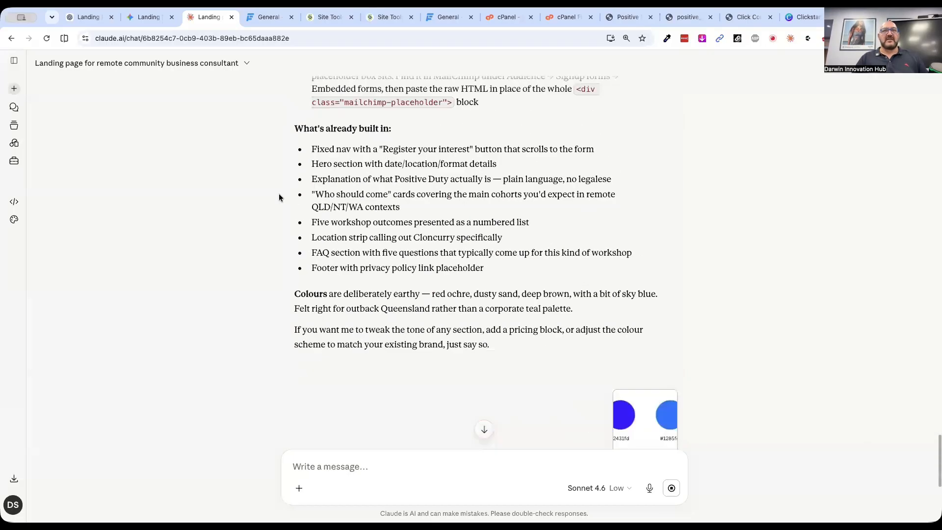
# Switch to ChatGPT and begin the prompt "I want you to use the kind of layout you'd expect for this kind of landing page and use the"
pyautogui.click(89, 17)
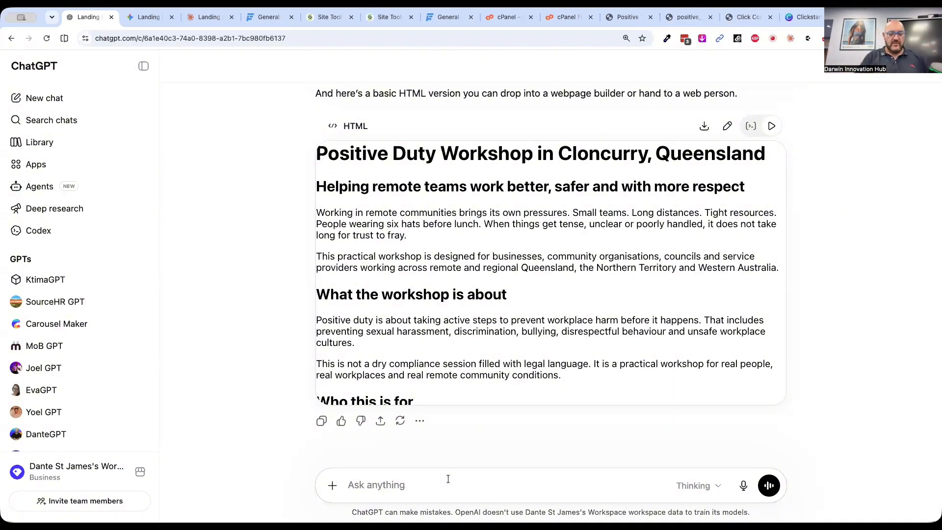
pyautogui.write('I want  y')
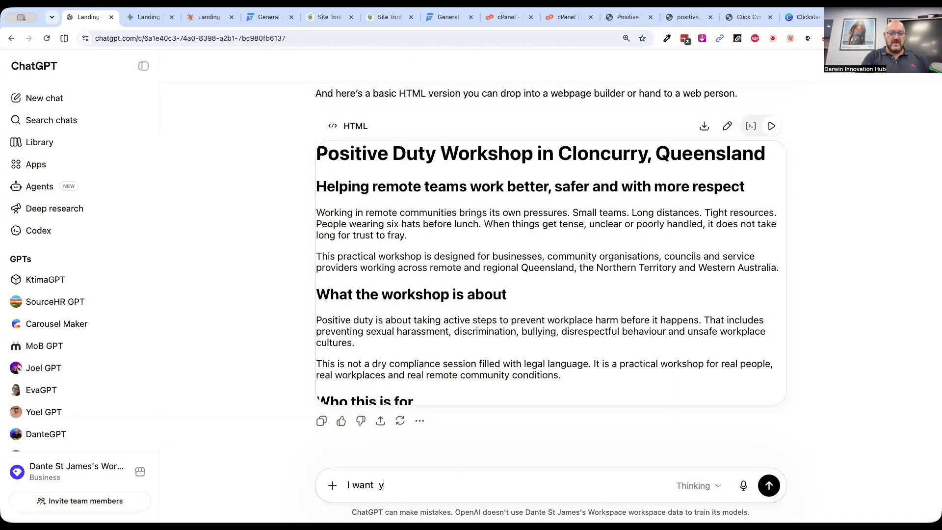
pyautogui.write('ou to use the kind of layout you')
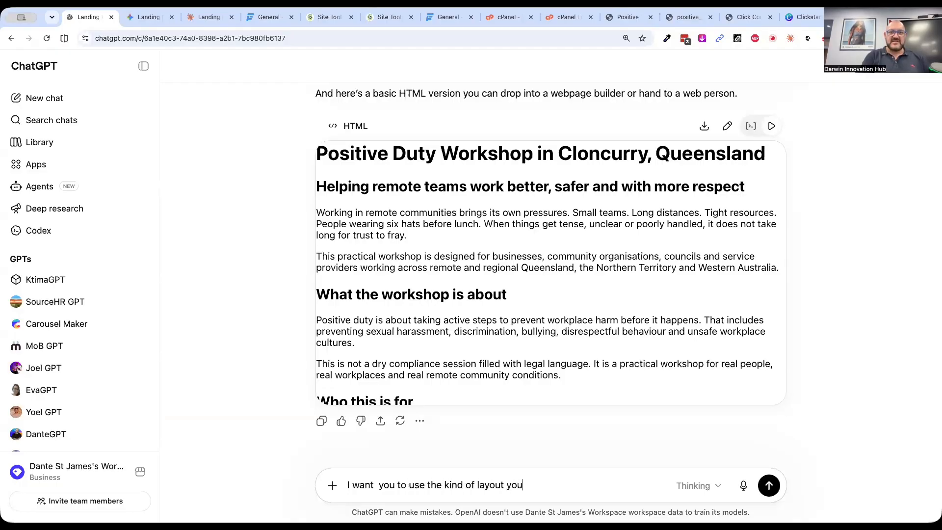
pyautogui.write("'d expect for this ")
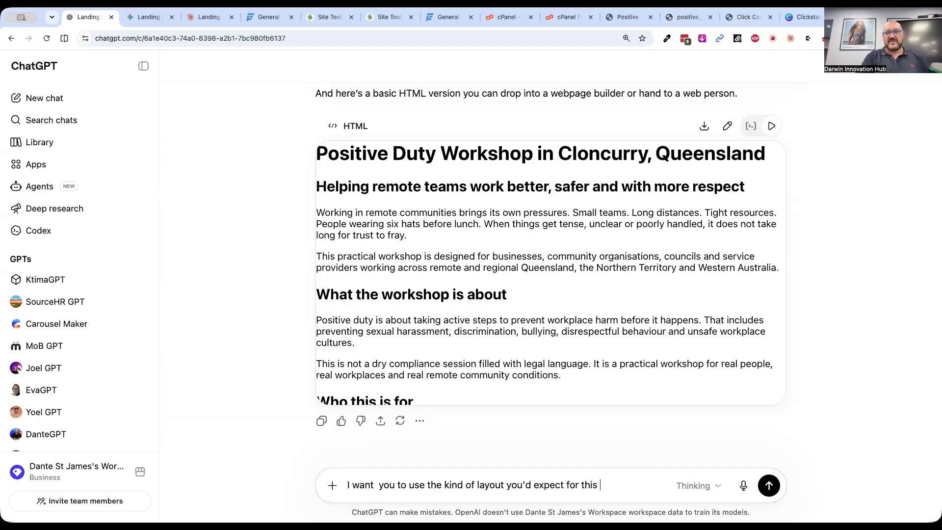
pyautogui.write('kind of landing page and use th')
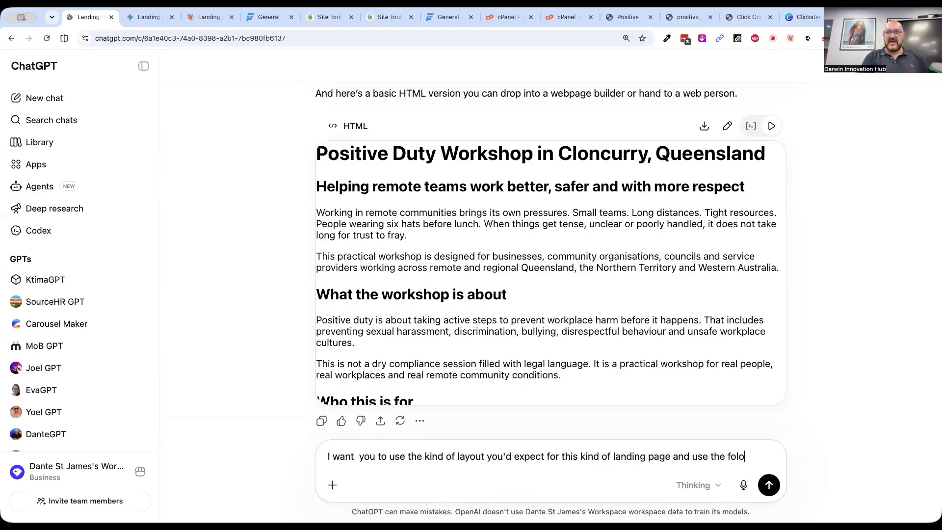
pyautogui.write('e following clours')
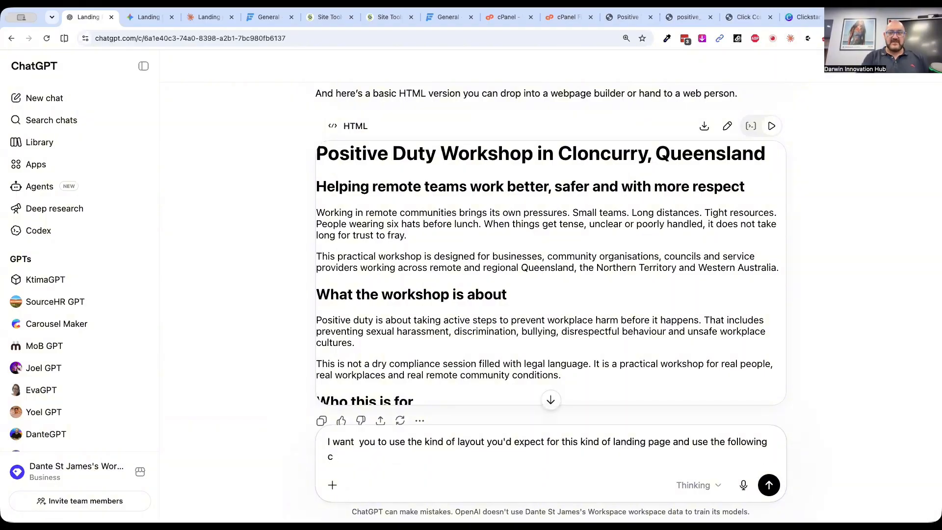
# Complete the ChatGPT prompt with "attached colours and the Figtree Font (Extra Bold for Headings)"
pyautogui.press('BackSpace')
pyautogui.press('BackSpace')
pyautogui.press('BackSpace')
pyautogui.write('a')
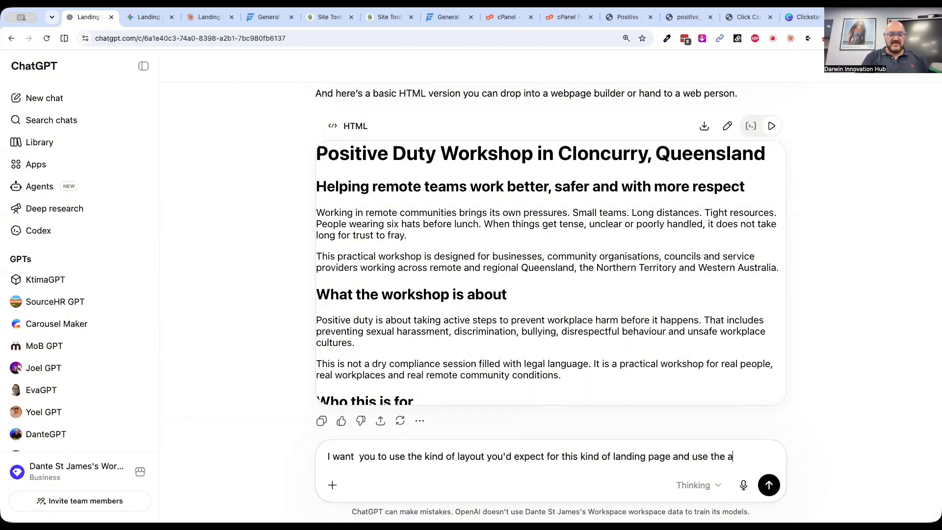
pyautogui.write('ttached colours and the ')
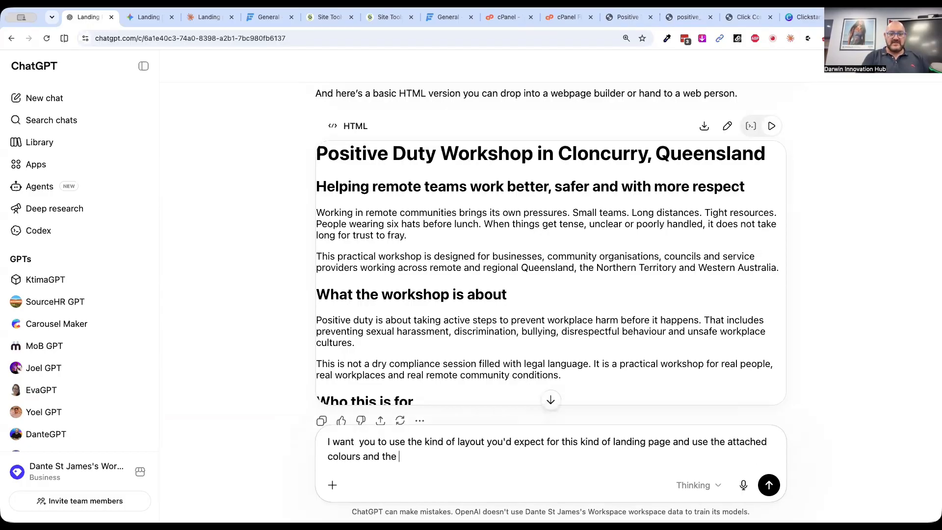
pyautogui.write('Figtree Font ')
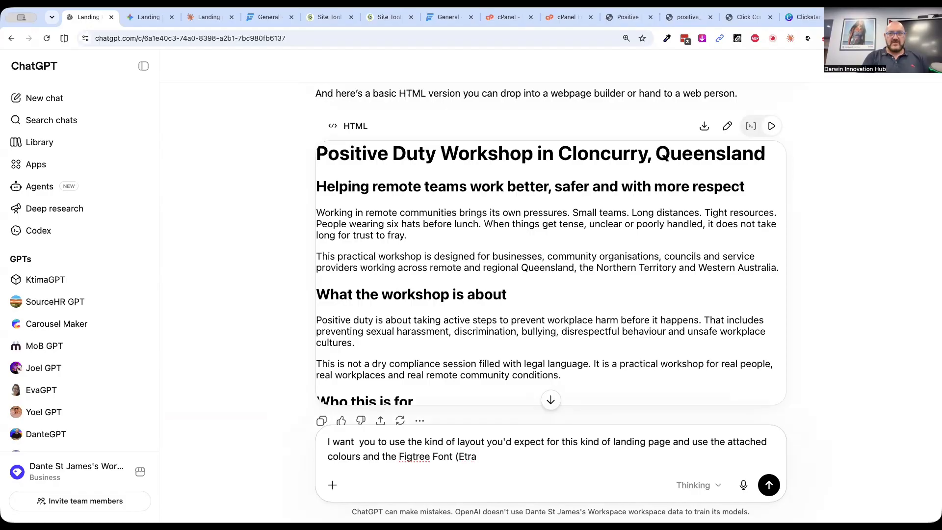
pyautogui.write('(Extra Bold for Headings')
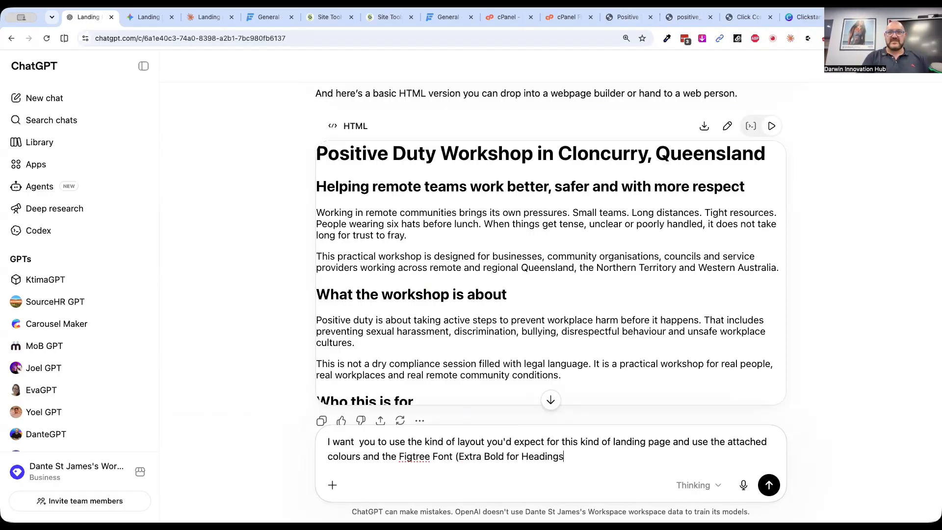
pyautogui.write(')')
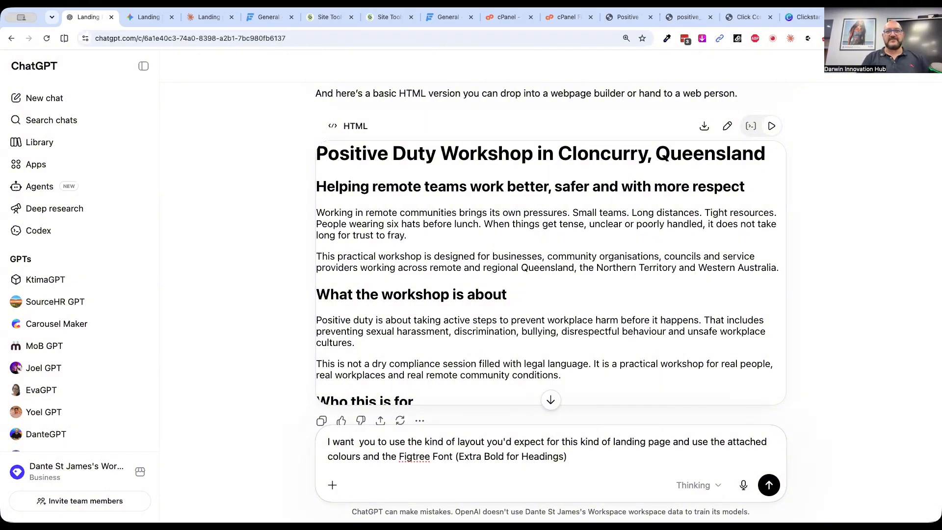
# Attach the colour palette screenshot to the ChatGPT prompt
pyautogui.click(332, 485)
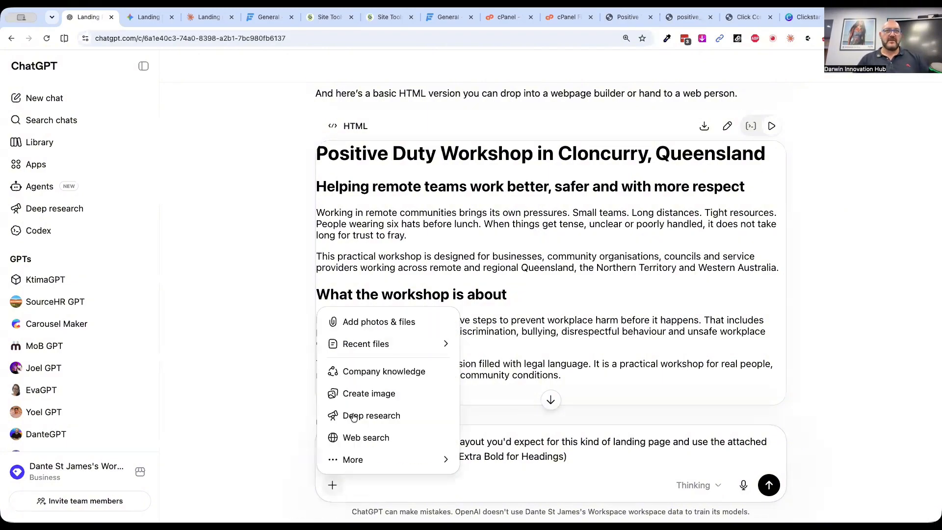
pyautogui.click(373, 319)
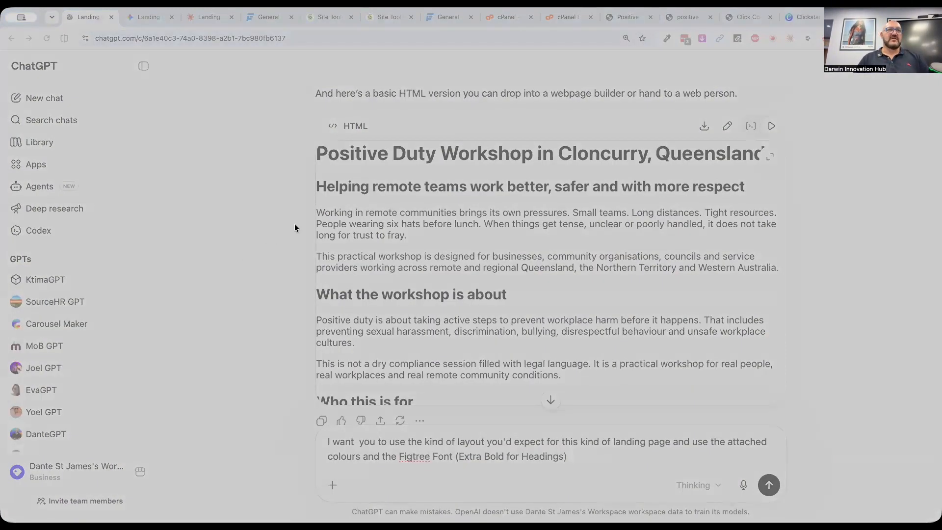
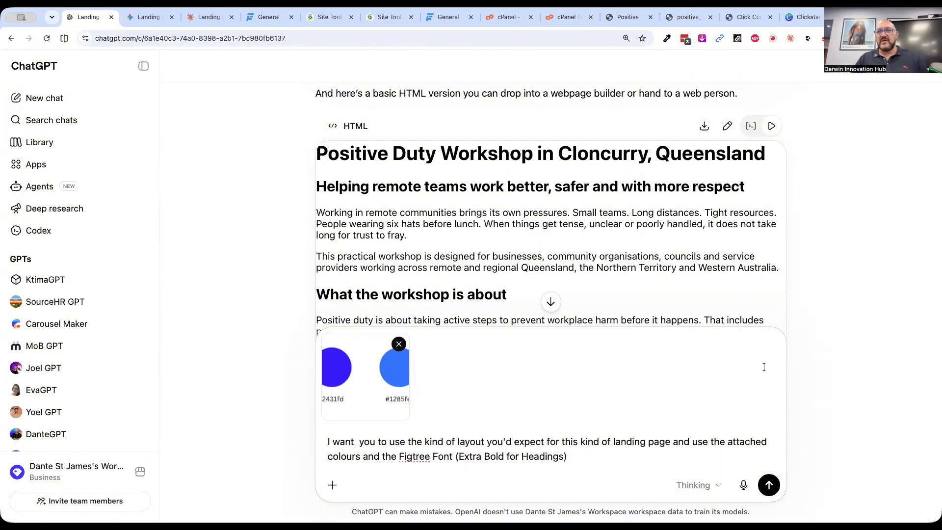
# Submit the ChatGPT restyling prompt with the attached colour palette
pyautogui.click(765, 485)
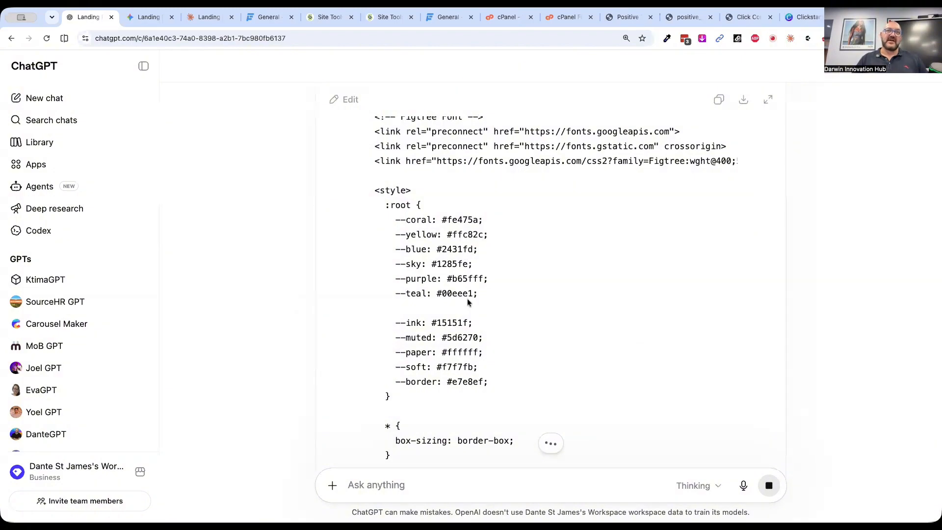
# Switch to Gemini, read its change summary and examine the rebranded Brown Land Consulting page in preview
pyautogui.click(146, 18)
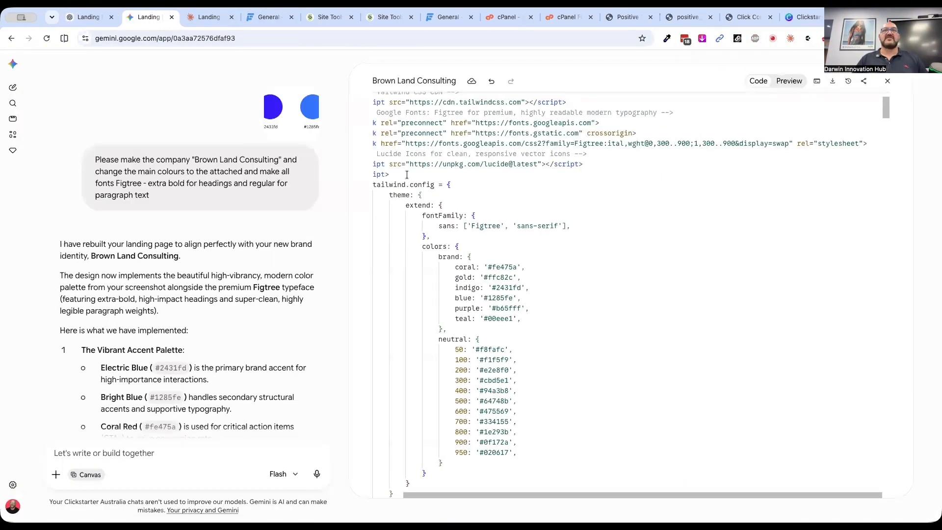
pyautogui.scroll(-9, 187, 360)
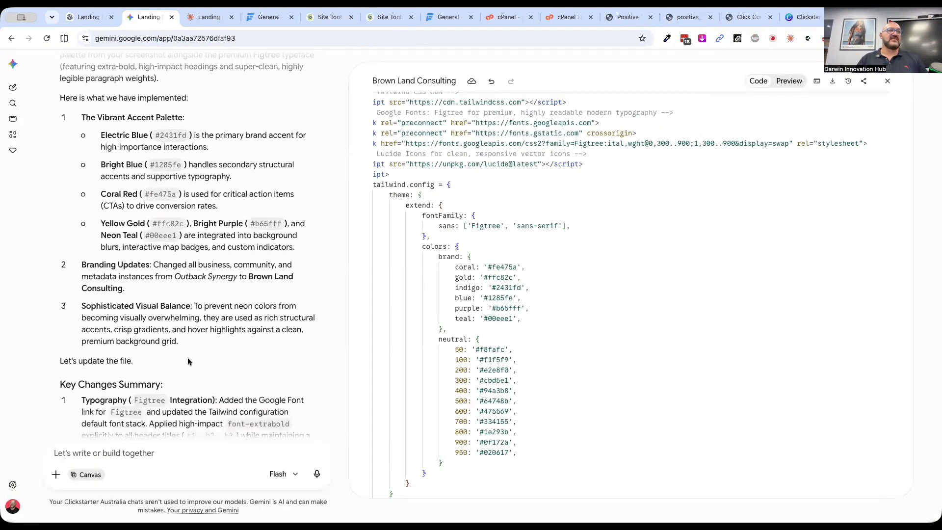
pyautogui.click(788, 81)
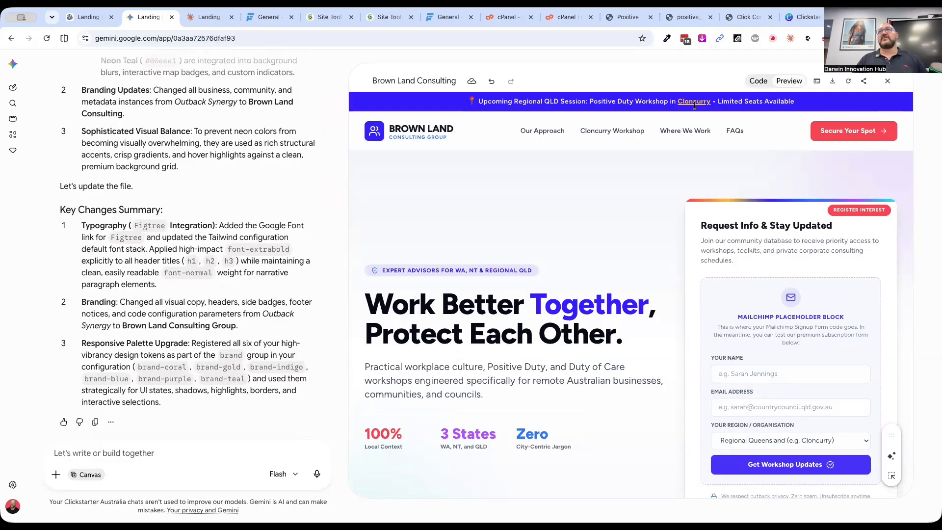
pyautogui.scroll(-10, 661, 260)
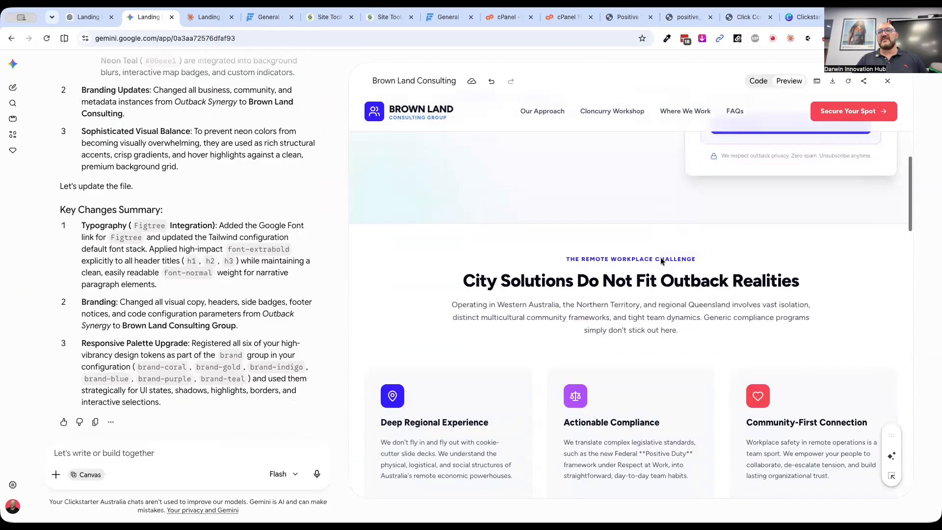
pyautogui.scroll(-10, 660, 261)
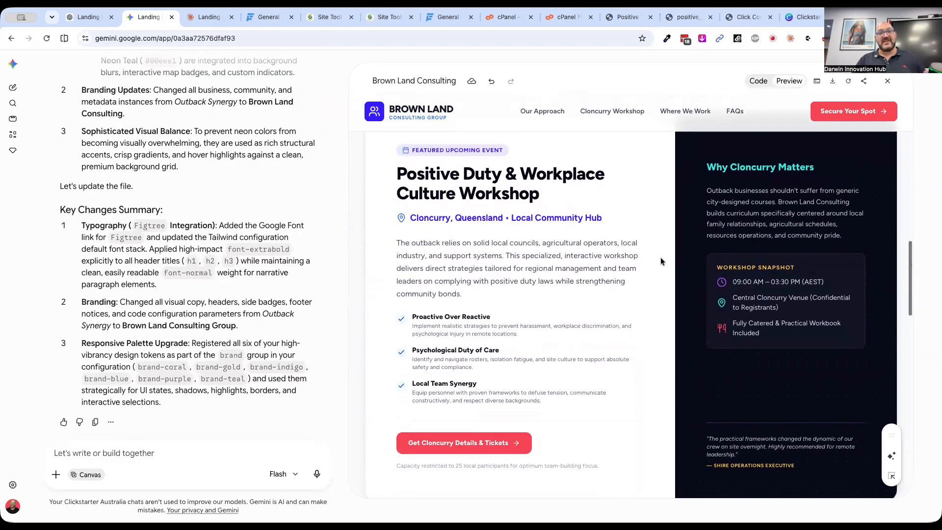
pyautogui.scroll(-10, 660, 261)
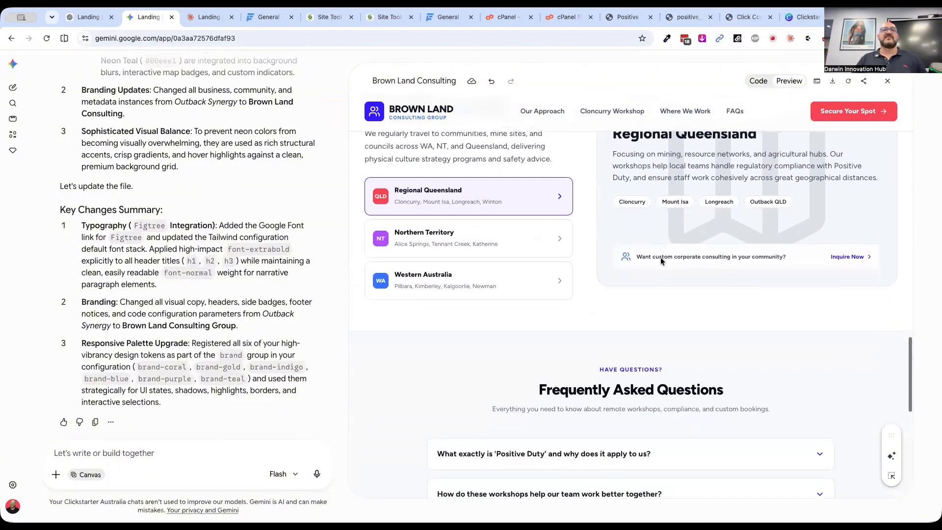
# Copy all of Gemini's page code and save it over the entire contents of gemini.html in SiteGround's positiveduty folder
pyautogui.click(758, 81)
pyautogui.press('super+a')
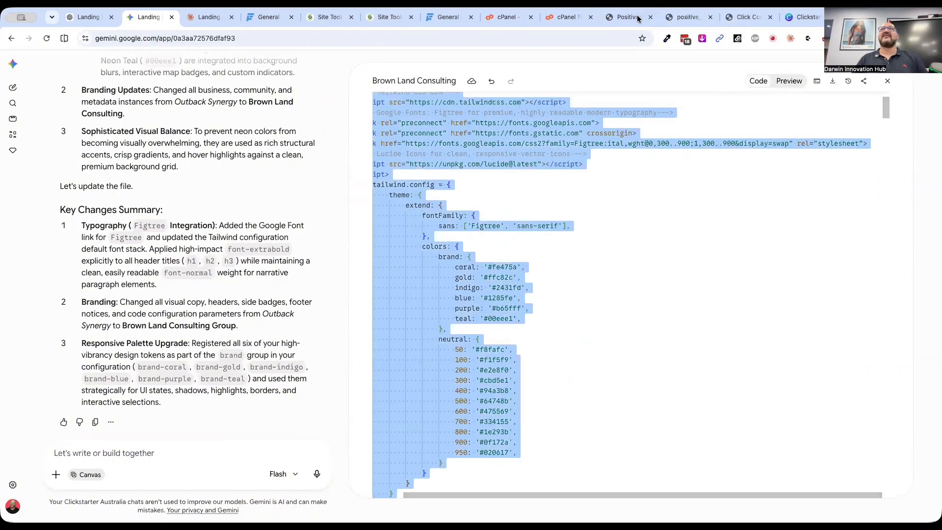
pyautogui.click(328, 18)
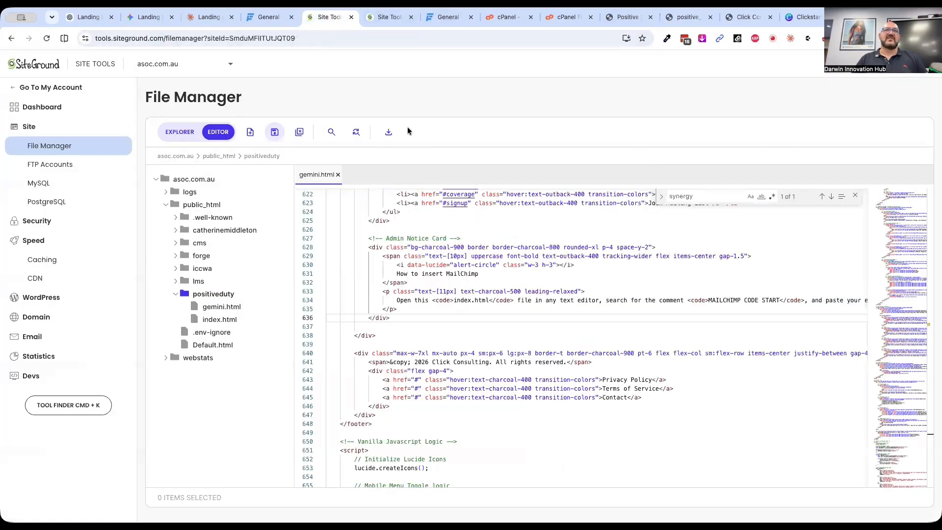
pyautogui.click(337, 177)
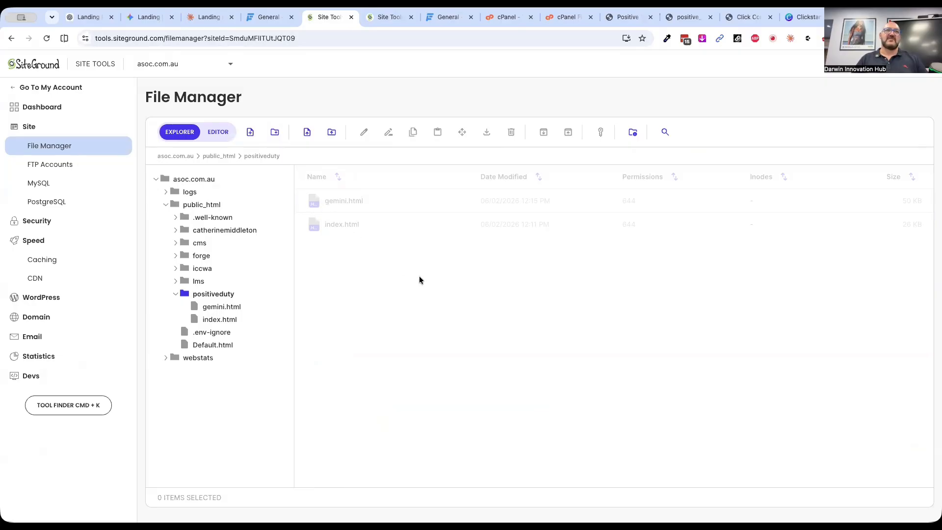
pyautogui.click(426, 300)
pyautogui.press('super+a')
pyautogui.press('BackSpace')
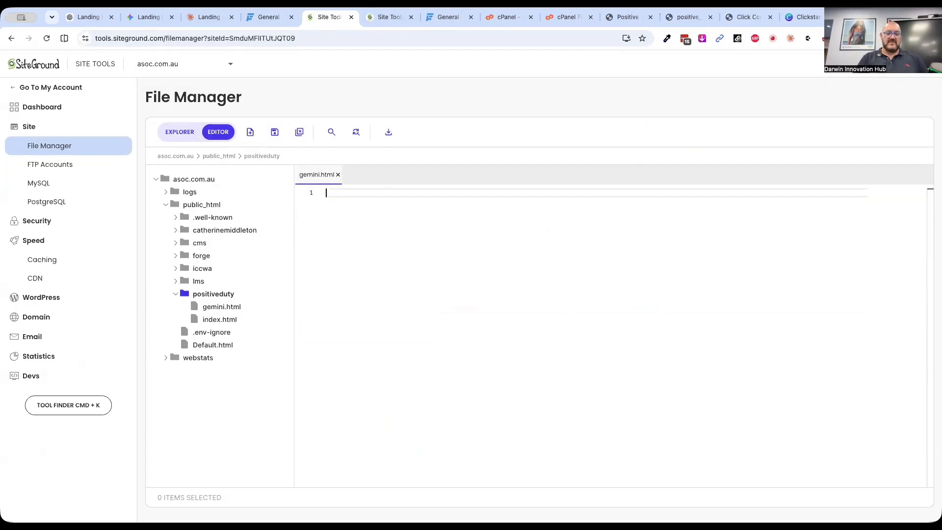
pyautogui.press('super+v')
pyautogui.click(275, 129)
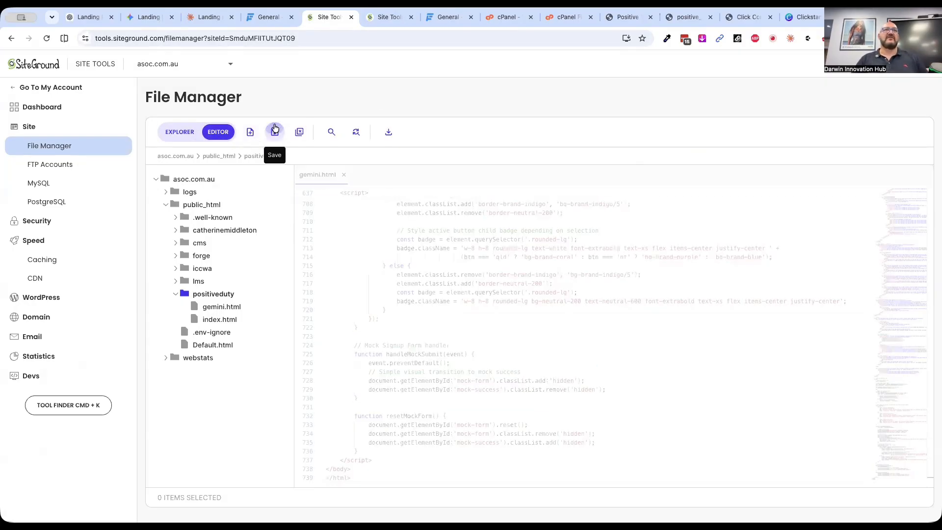
# Flush the dynamic cache for asoc.com.au and reload the live gemini.html page
pyautogui.click(388, 17)
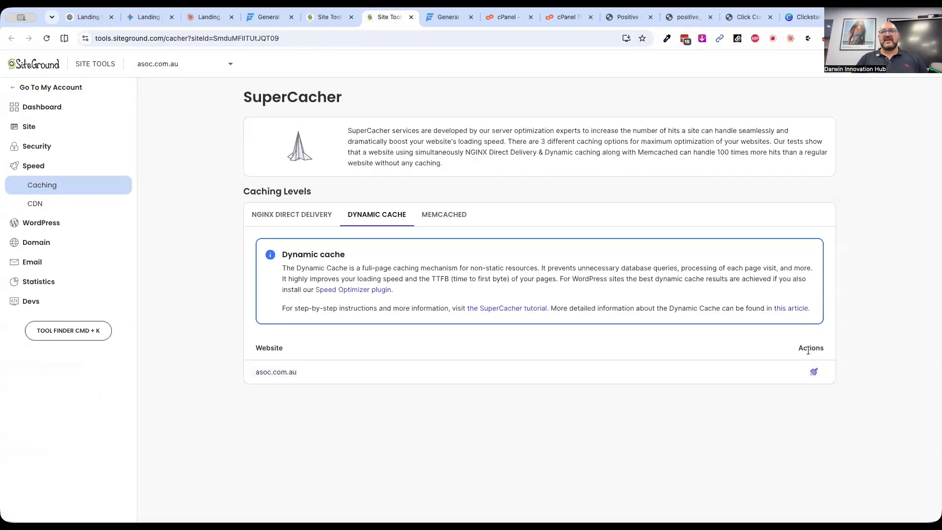
pyautogui.click(814, 371)
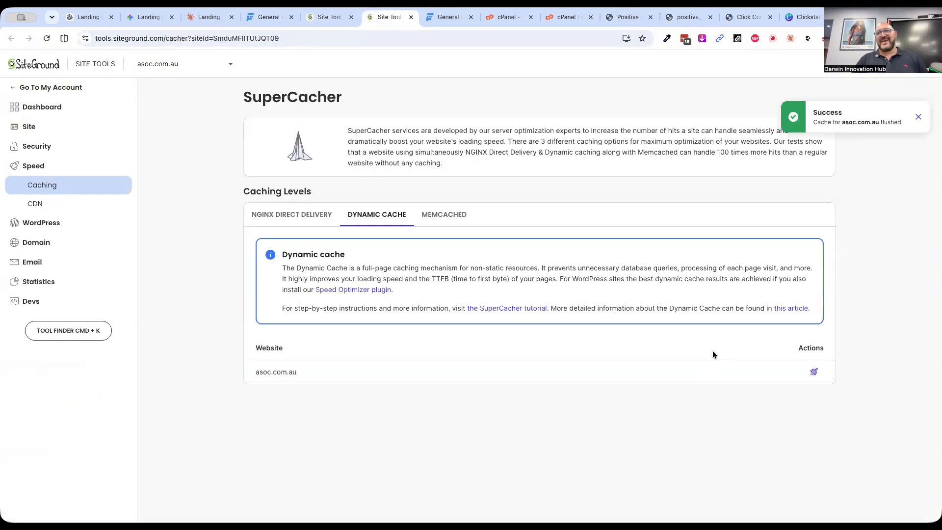
pyautogui.click(743, 17)
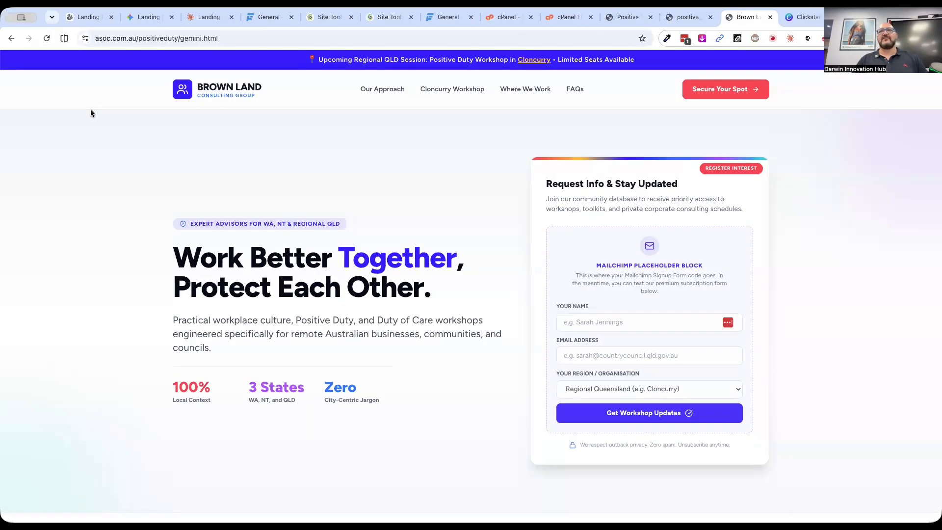
# Look through the live page's sections and show the Northern Territory details under Remote Reach
pyautogui.scroll(-9, 127, 262)
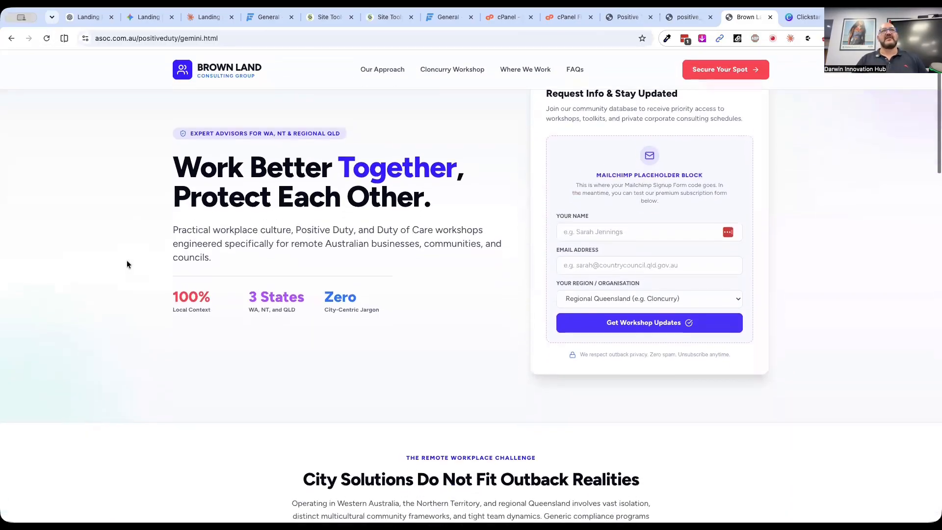
pyautogui.scroll(-10, 126, 264)
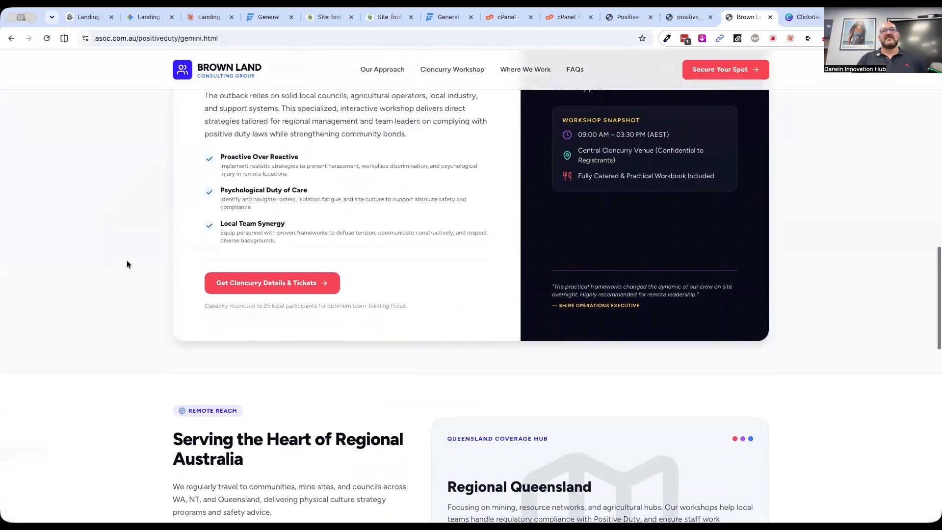
pyautogui.scroll(-1, 127, 264)
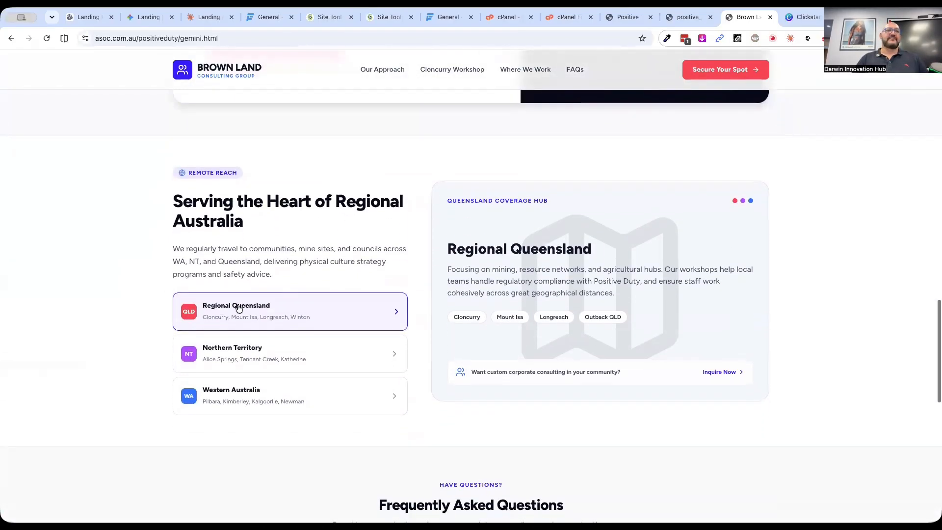
pyautogui.click(214, 352)
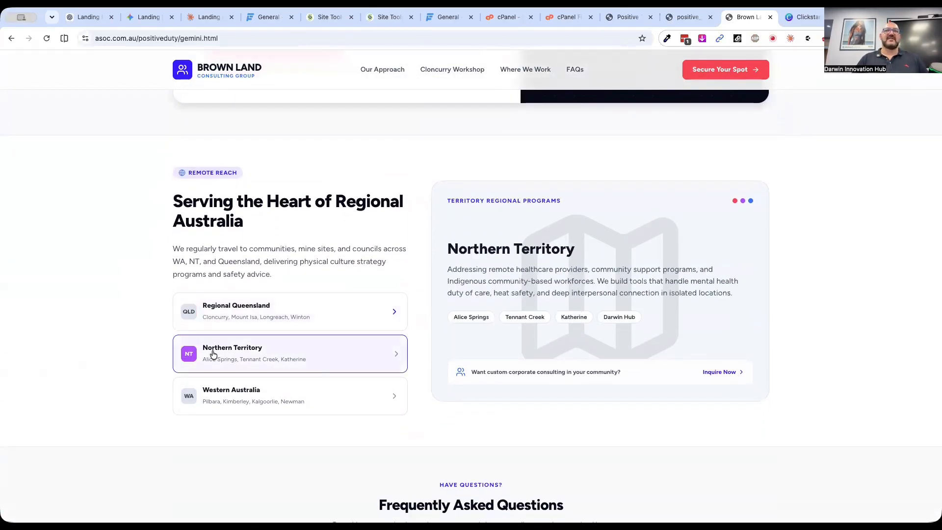
pyautogui.scroll(20, 195, 229)
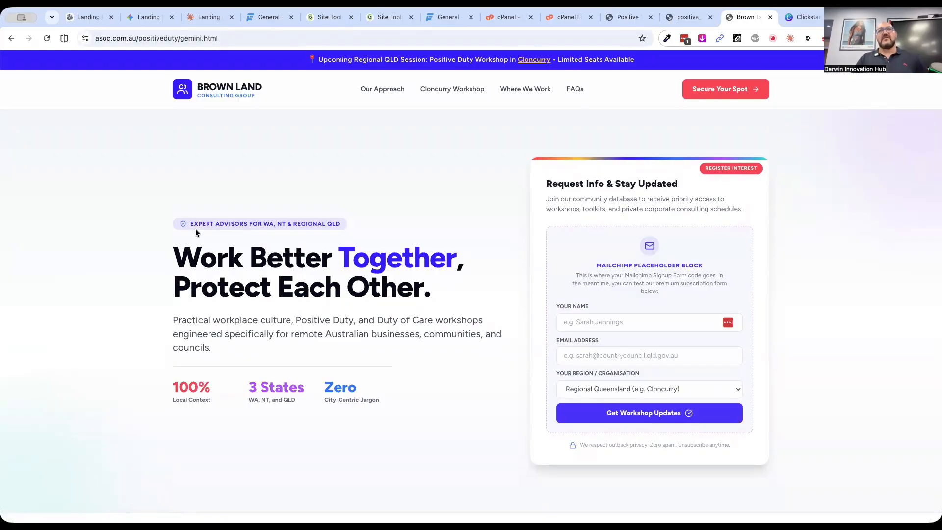
# Copy the live page's main headline and begin a Gemini prompt with Change "Work Better Together, Protect Each Other"
pyautogui.moveTo(172, 265); pyautogui.dragTo(418, 279)
pyautogui.press('super+c')
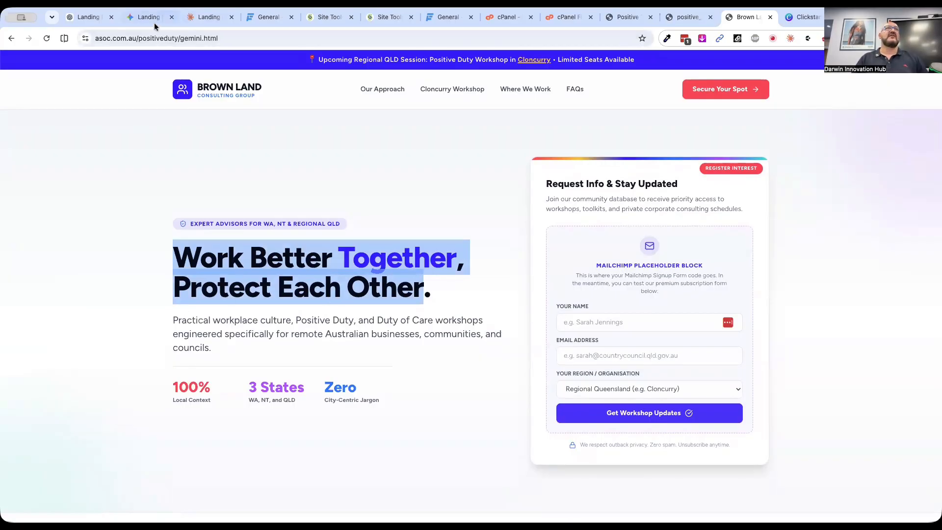
pyautogui.click(138, 20)
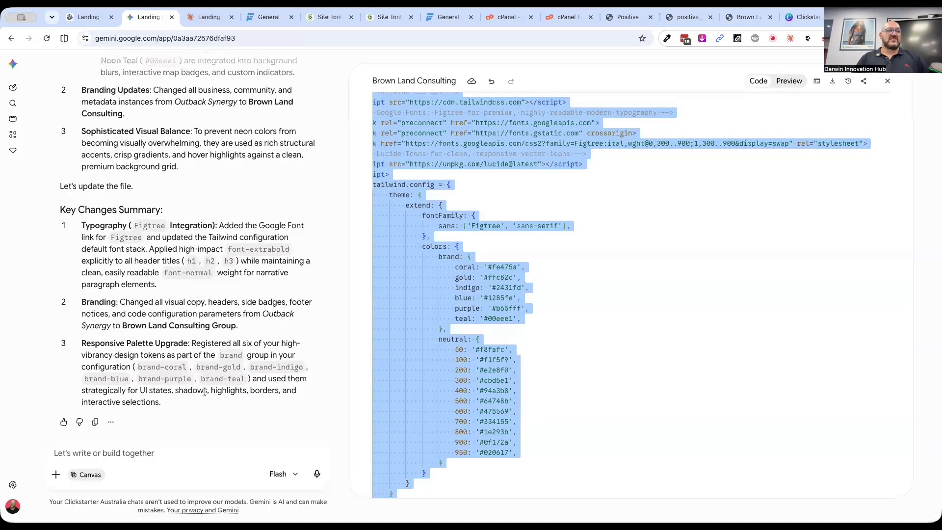
pyautogui.write('Change')
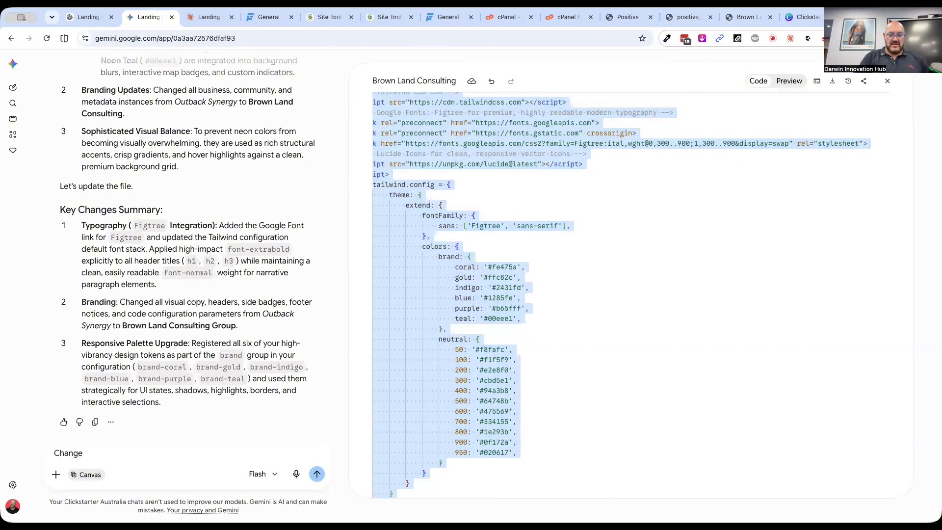
pyautogui.write(' "')
pyautogui.press('super+v')
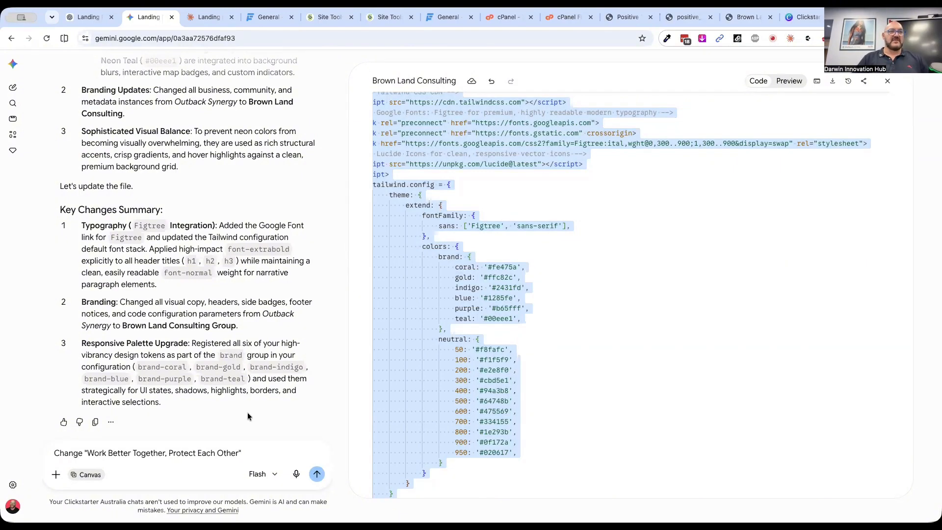
# Complete the Gemini prompt with to "You can work better together and protect each other." and submit it
pyautogui.scroll(5, 249, 410)
pyautogui.hscroll(-5, 250, 411)
pyautogui.scroll(-3, 250, 411)
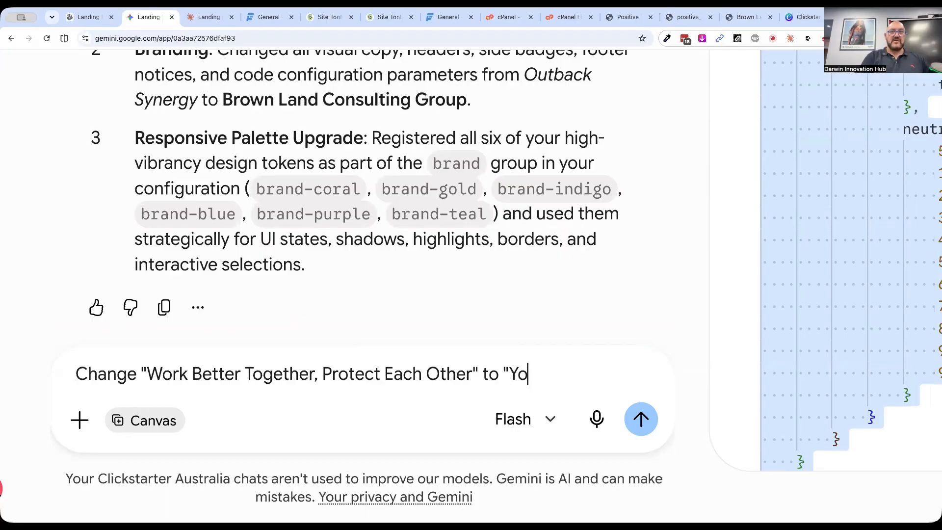
pyautogui.write('etter together and protect e')
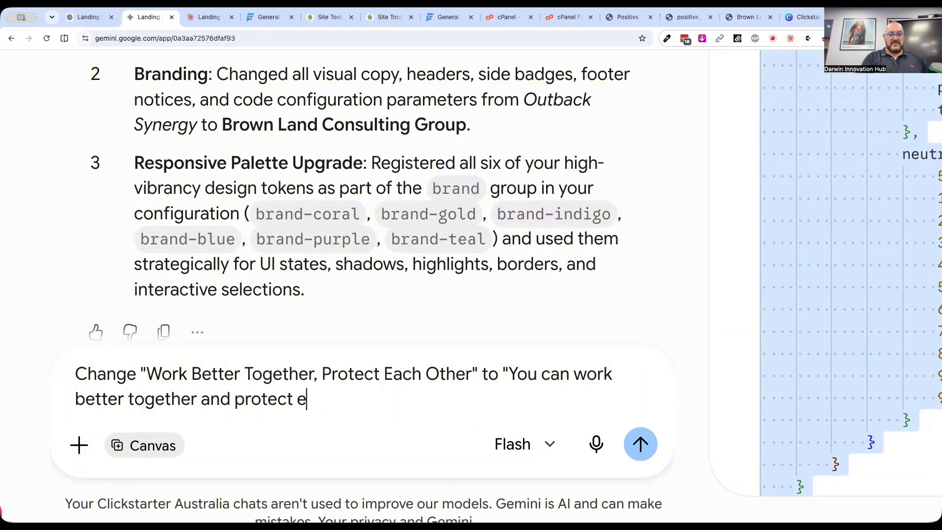
pyautogui.write('her.')
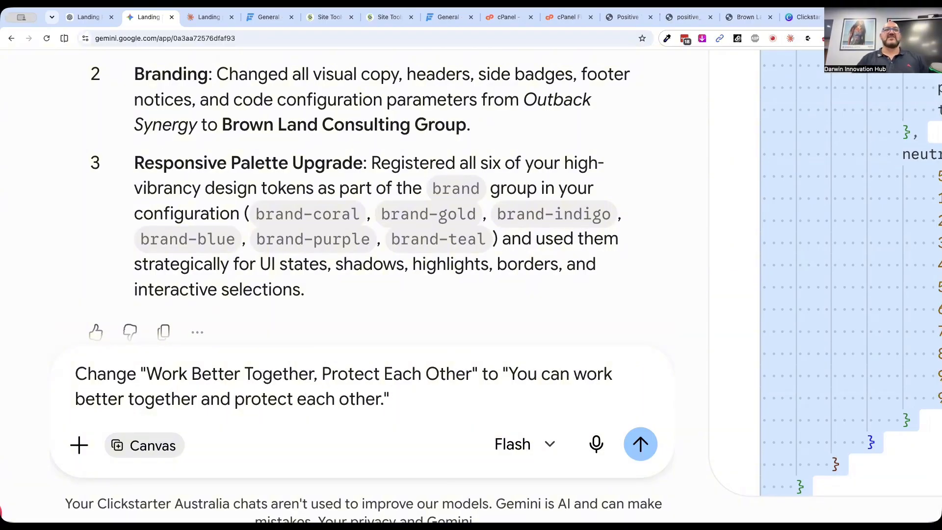
pyautogui.write('"')
pyautogui.click(640, 444)
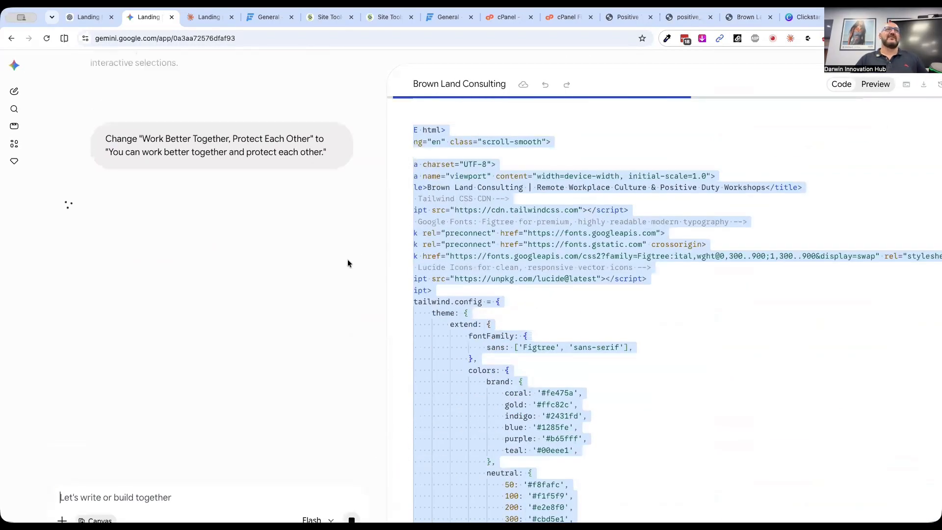
# Check Gemini's reply and the regenerated page code for the headline change
pyautogui.scroll(5, 347, 259)
pyautogui.scroll(-1, 326, 328)
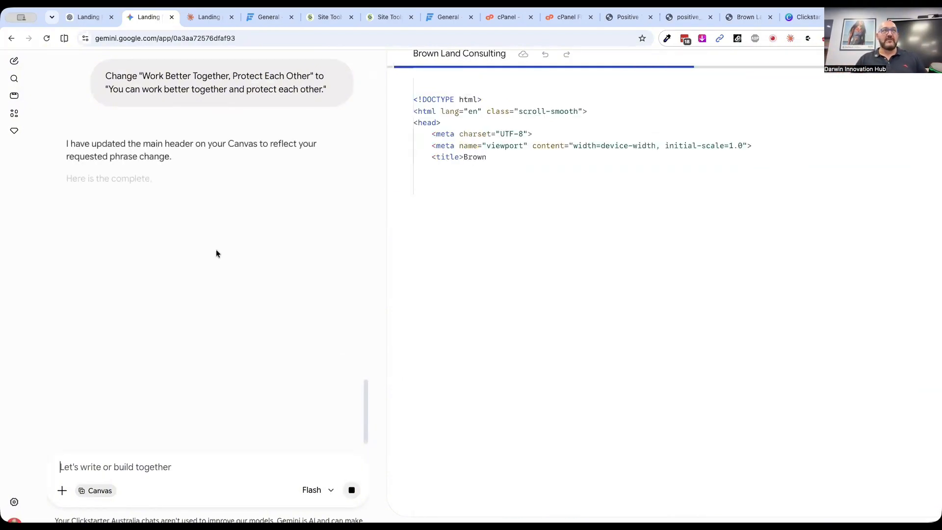
pyautogui.scroll(3, 237, 362)
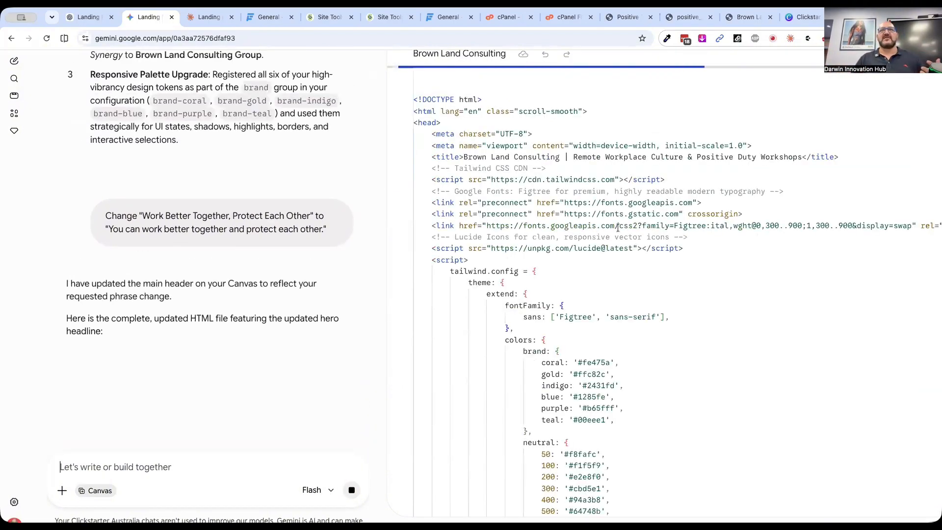
pyautogui.scroll(-2, 312, 197)
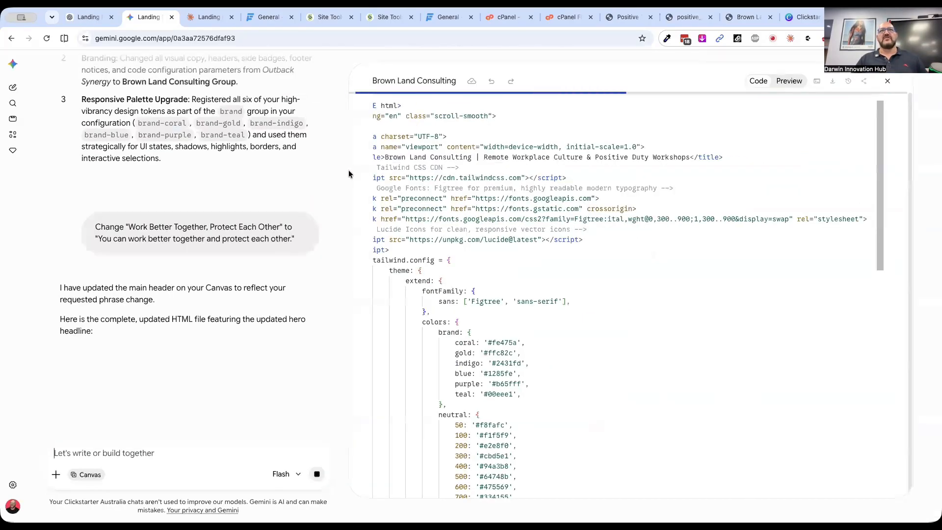
# Switch to Claude and examine the sections of the rebranded Brown Land Consulting landing page
pyautogui.click(209, 17)
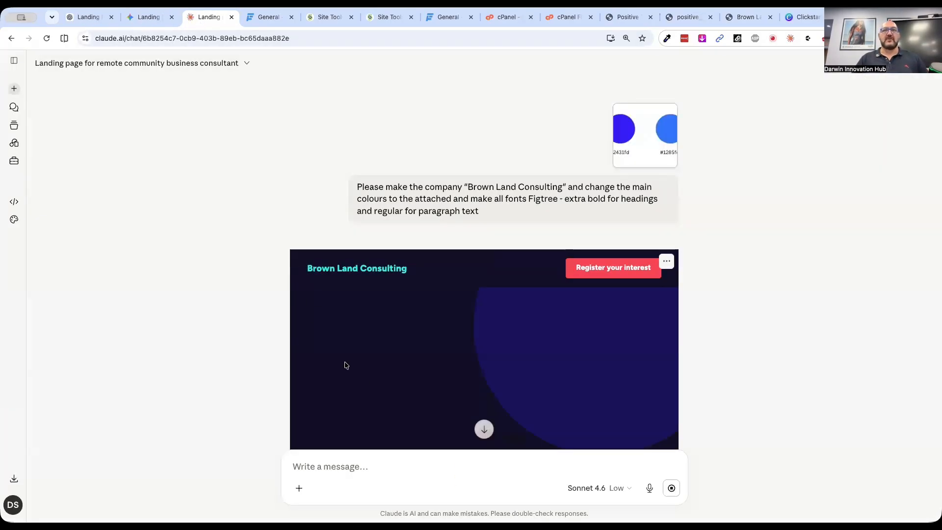
pyautogui.scroll(-5, 163, 265)
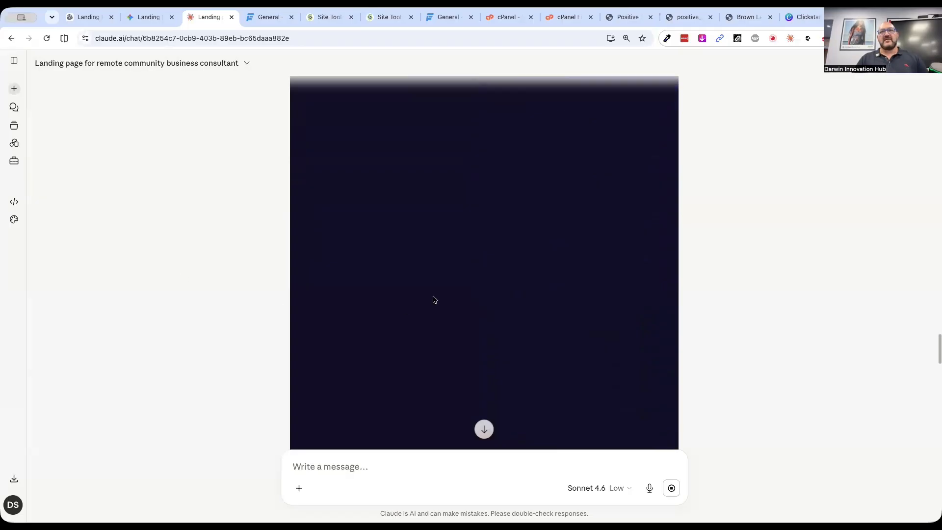
pyautogui.scroll(-5, 434, 299)
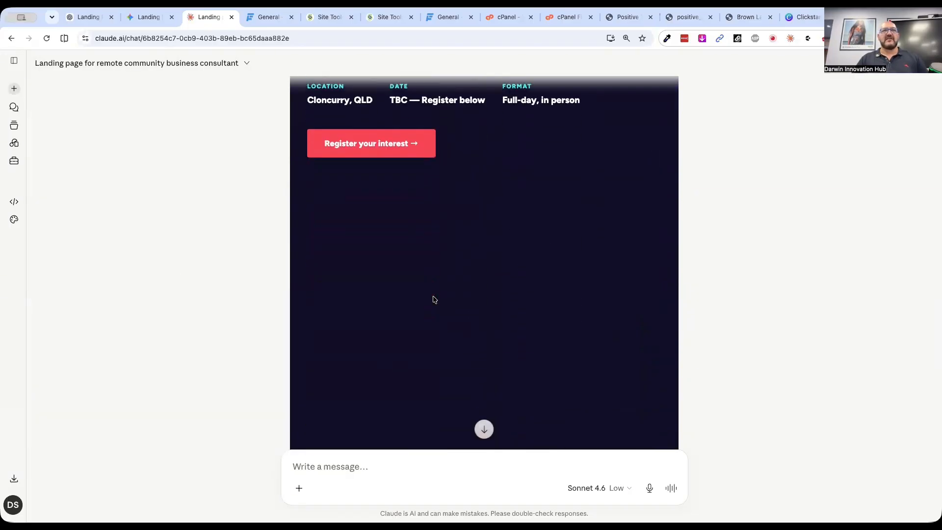
pyautogui.scroll(-8, 434, 299)
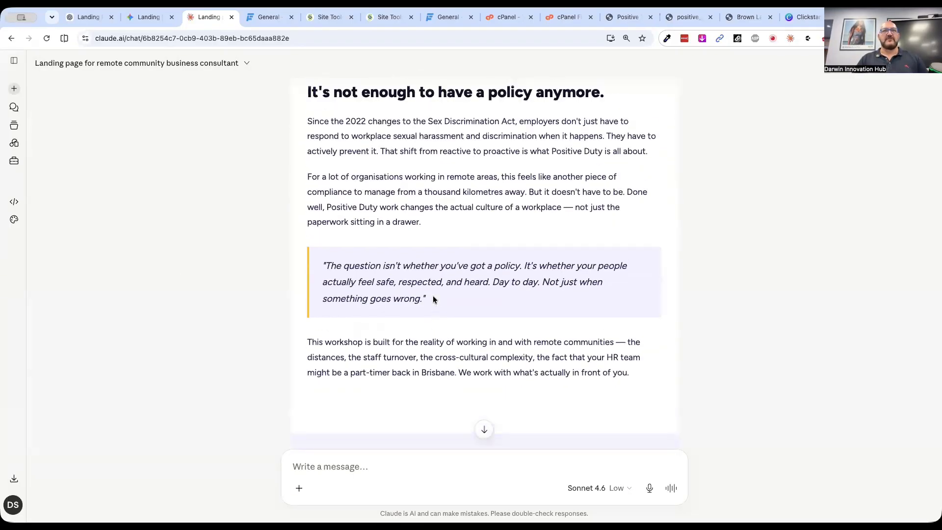
pyautogui.scroll(-10, 434, 298)
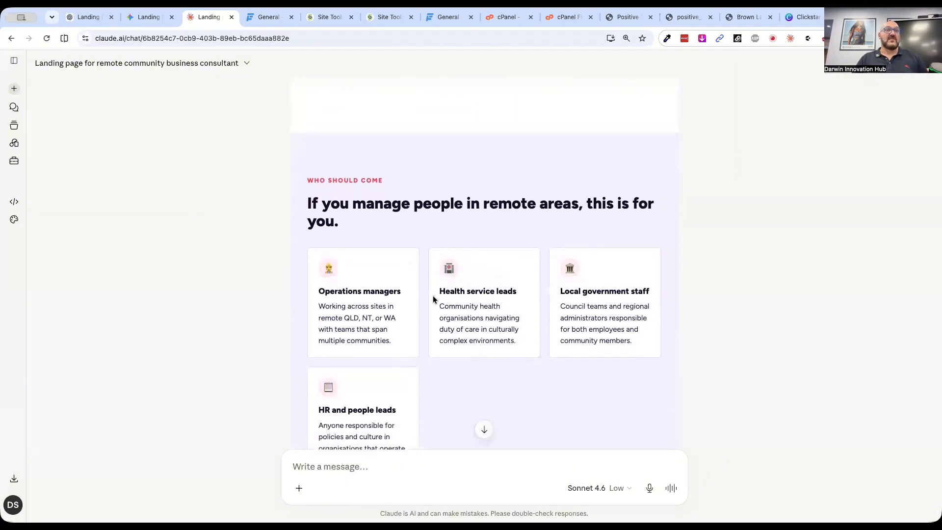
pyautogui.scroll(-5, 432, 299)
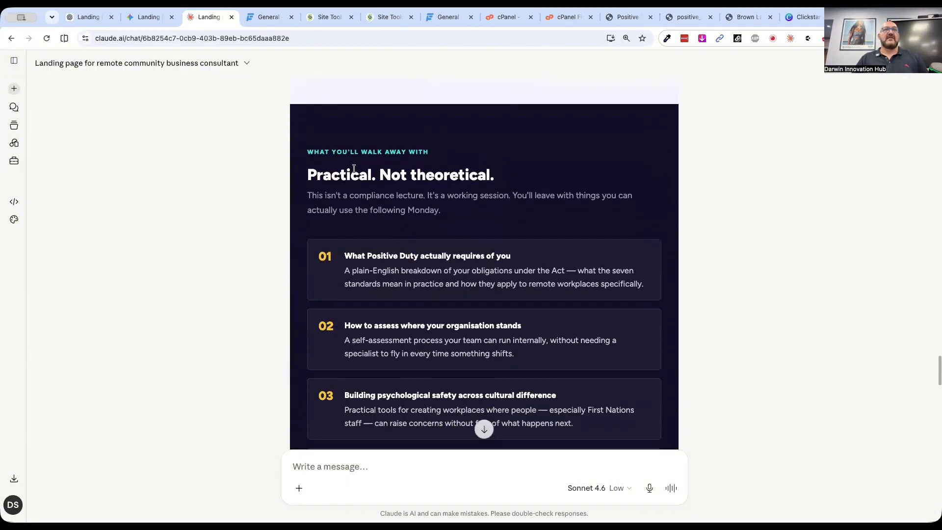
pyautogui.scroll(-9, 435, 299)
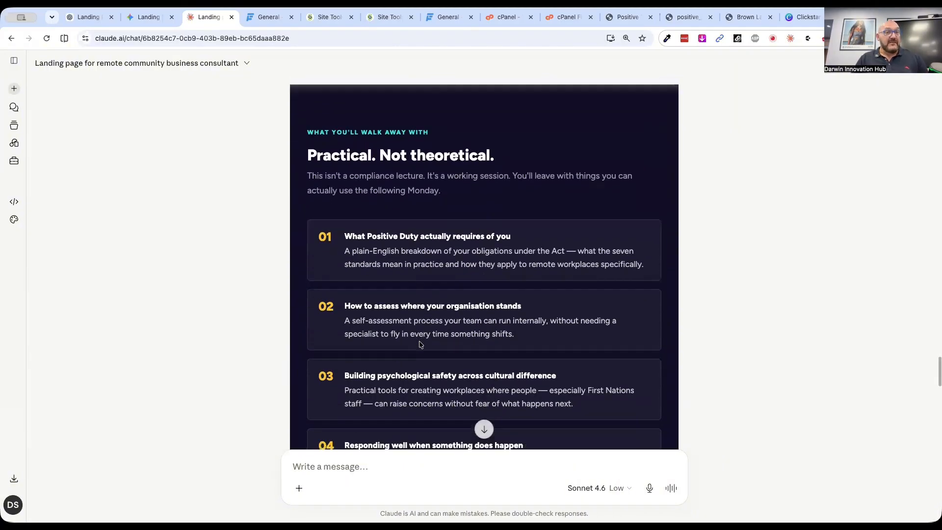
pyautogui.scroll(20, 498, 272)
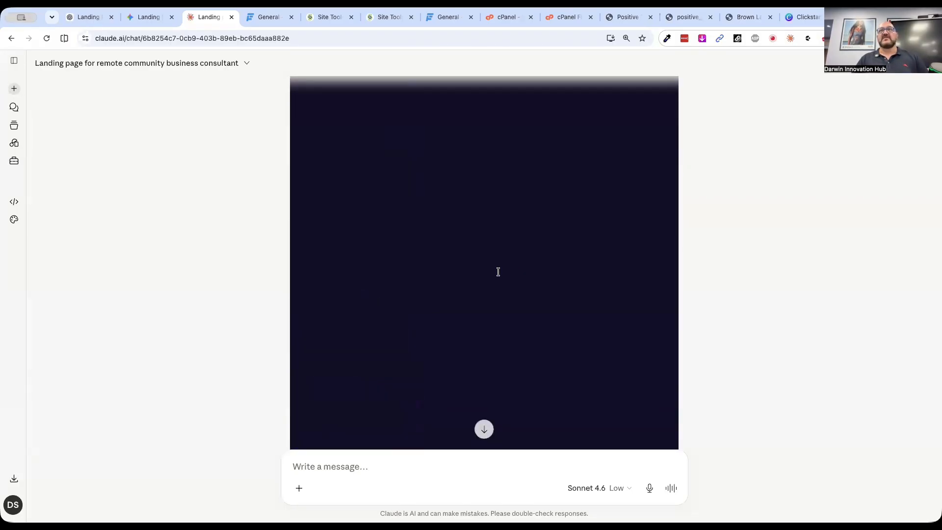
pyautogui.scroll(5, 498, 272)
pyautogui.scroll(-3, 720, 439)
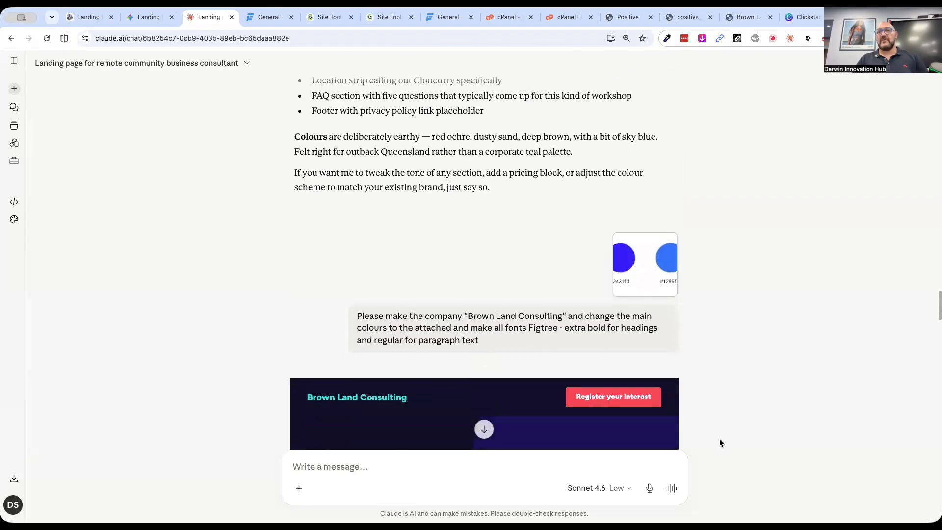
# Try to copy the code of Claude's rebranded landing page to the clipboard
pyautogui.click(666, 283)
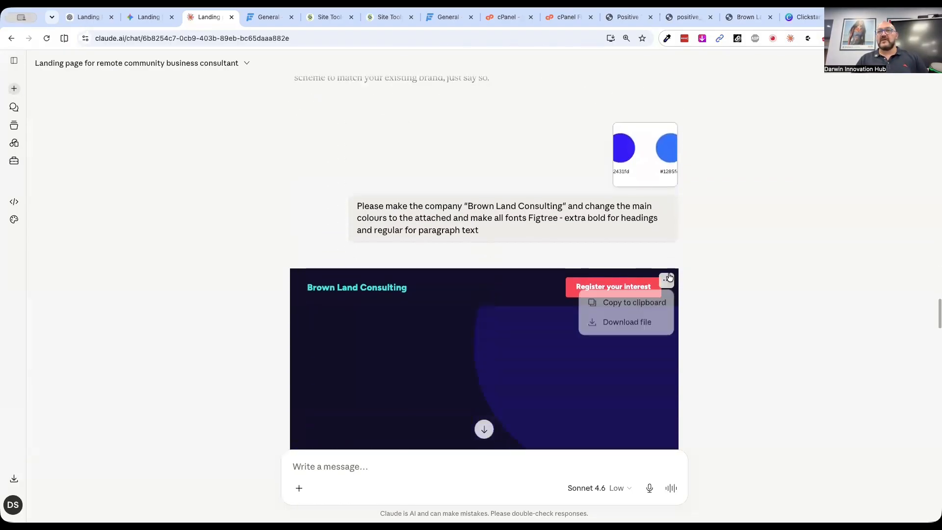
pyautogui.click(622, 304)
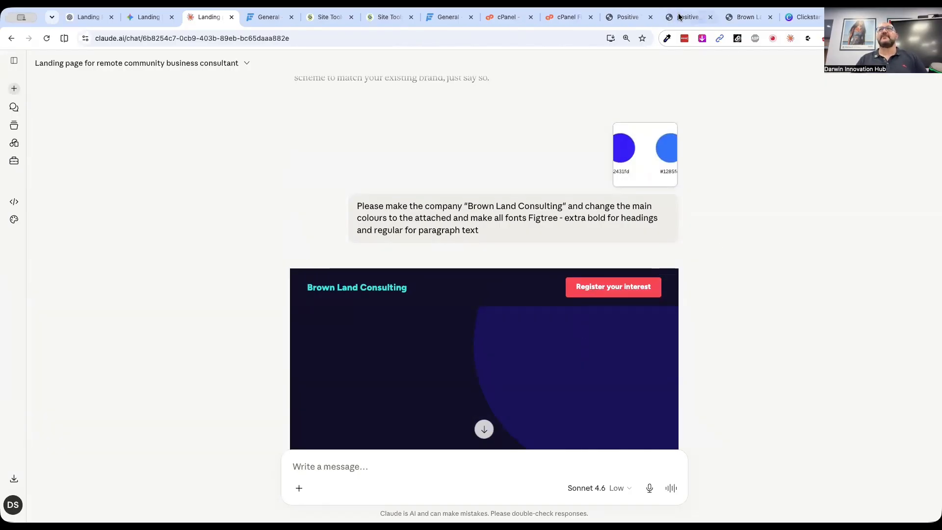
# Switch to SiteGround's File Manager, close gemini.html and clear all code from index.html in the positiveduty folder
pyautogui.click(378, 19)
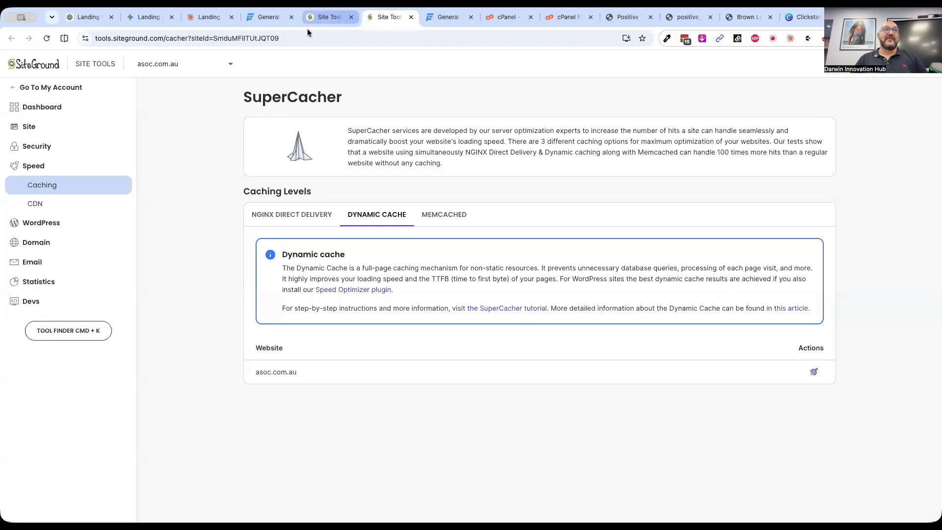
pyautogui.click(325, 18)
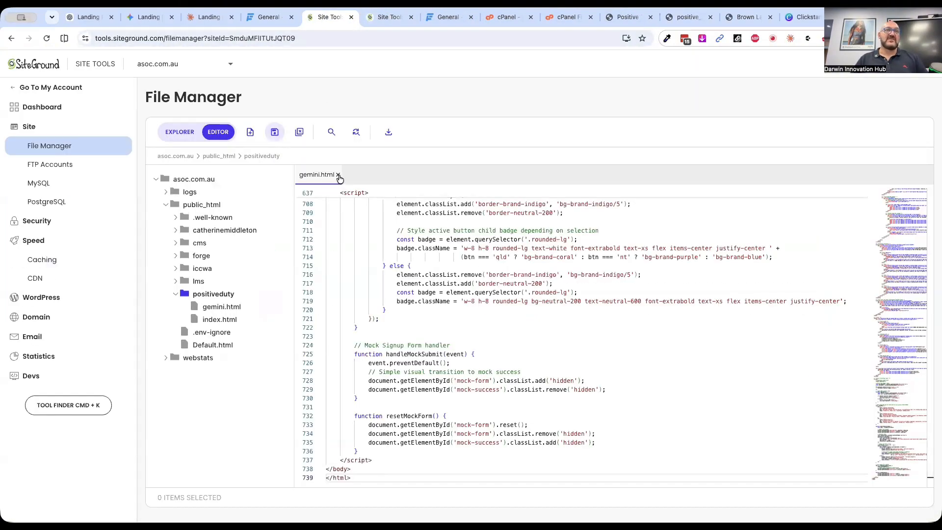
pyautogui.click(338, 175)
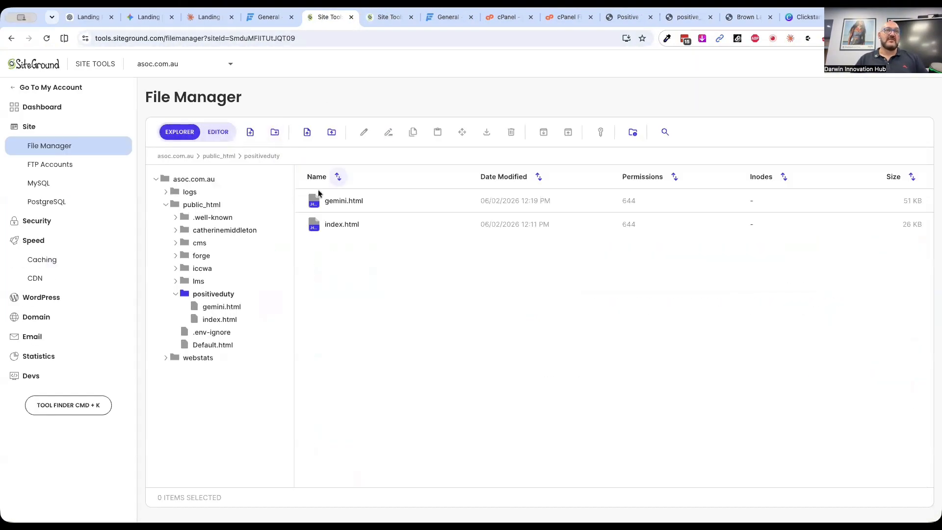
pyautogui.doubleClick(313, 226)
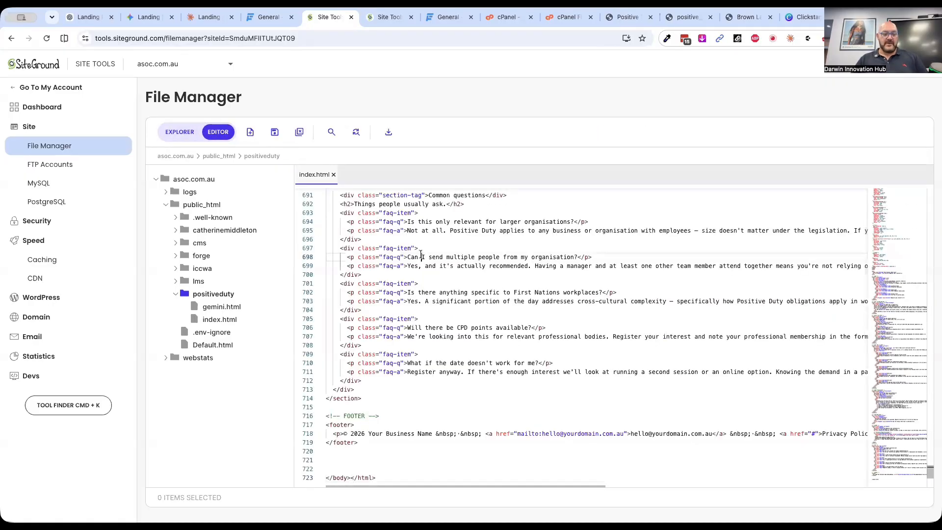
pyautogui.press('super+a')
pyautogui.press('BackSpace')
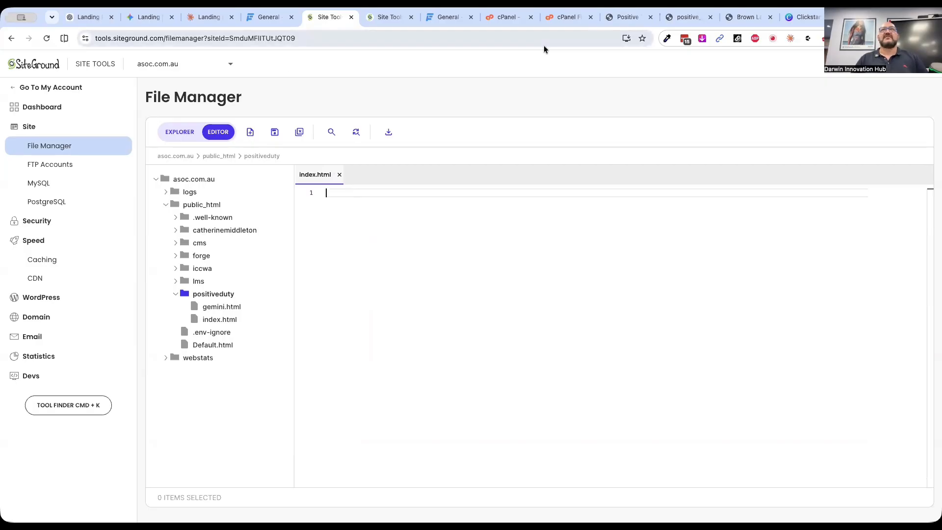
# Return to Claude and retry copying the rebranded page's code to the clipboard
pyautogui.click(209, 18)
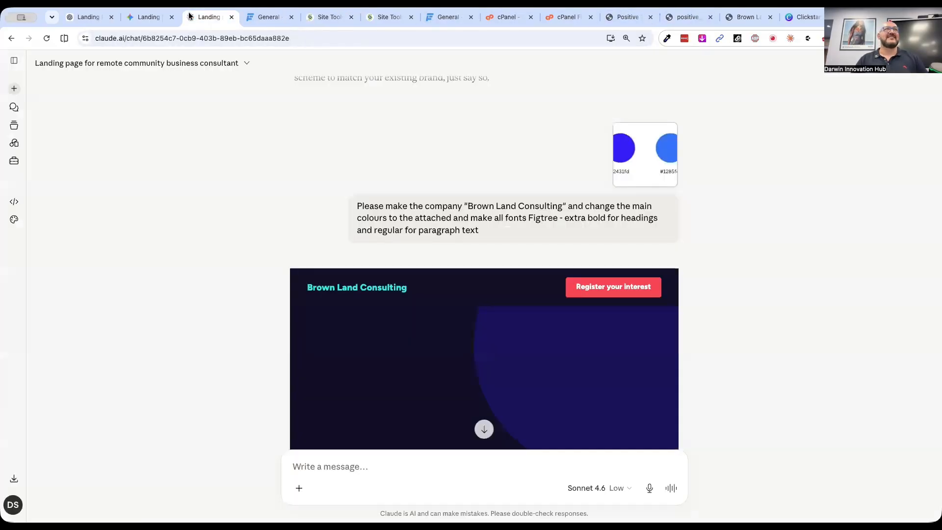
pyautogui.click(666, 281)
pyautogui.click(633, 303)
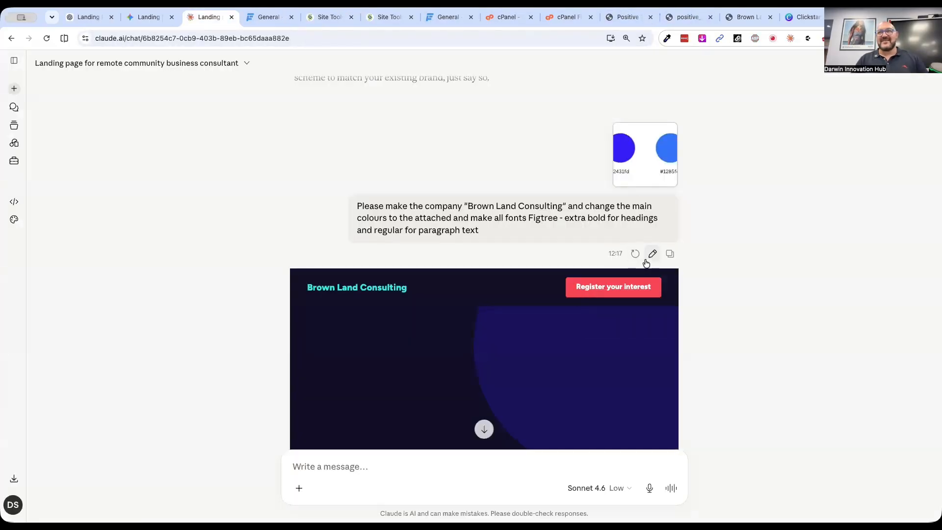
pyautogui.click(666, 281)
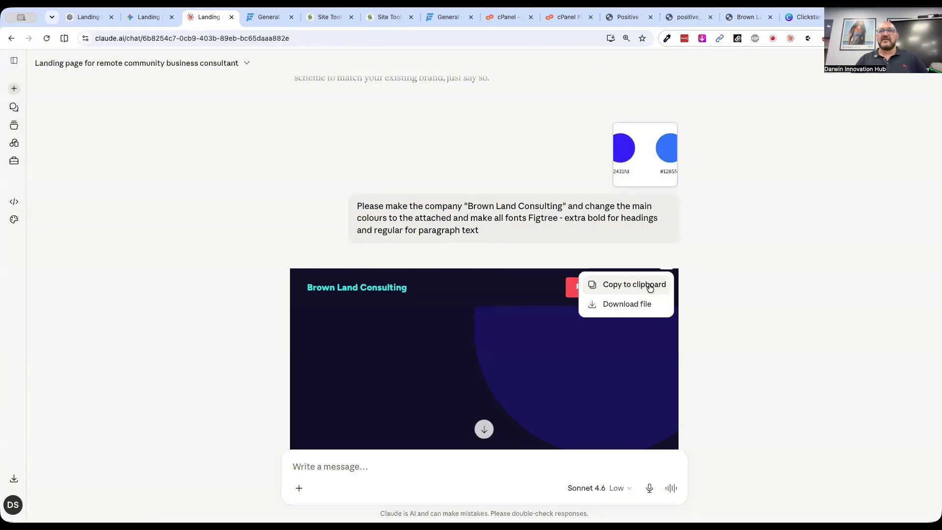
pyautogui.click(628, 288)
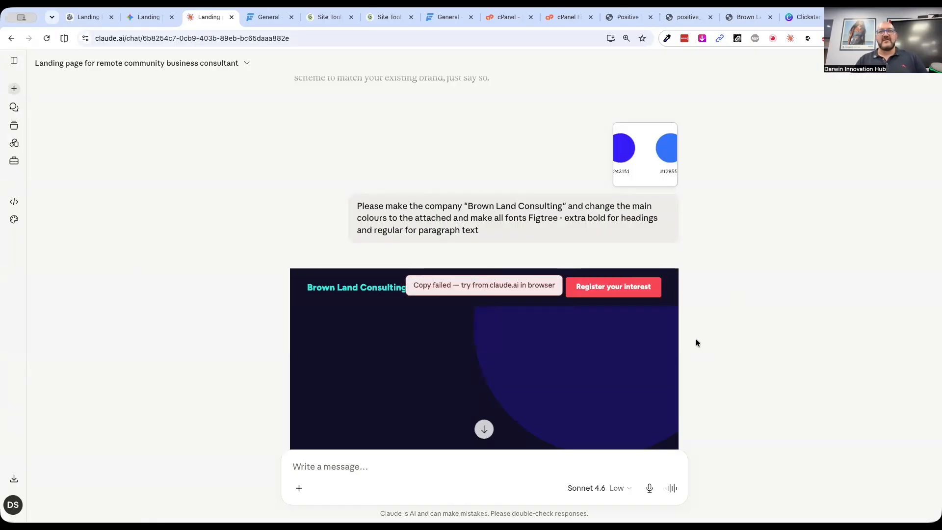
# Look through Claude's change summary and compare the rebranded page with the earlier earthy-coloured version
pyautogui.scroll(3, 736, 353)
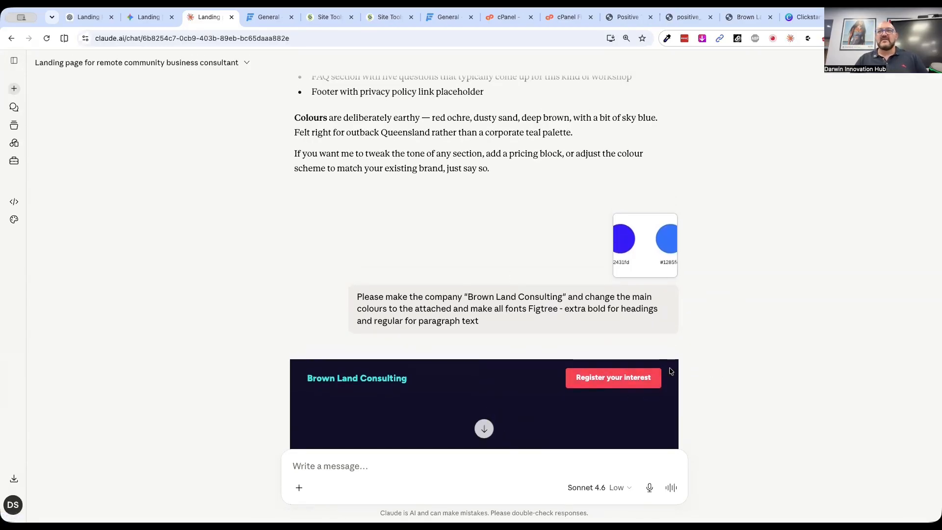
pyautogui.scroll(-7, 473, 252)
pyautogui.scroll(-15, 474, 253)
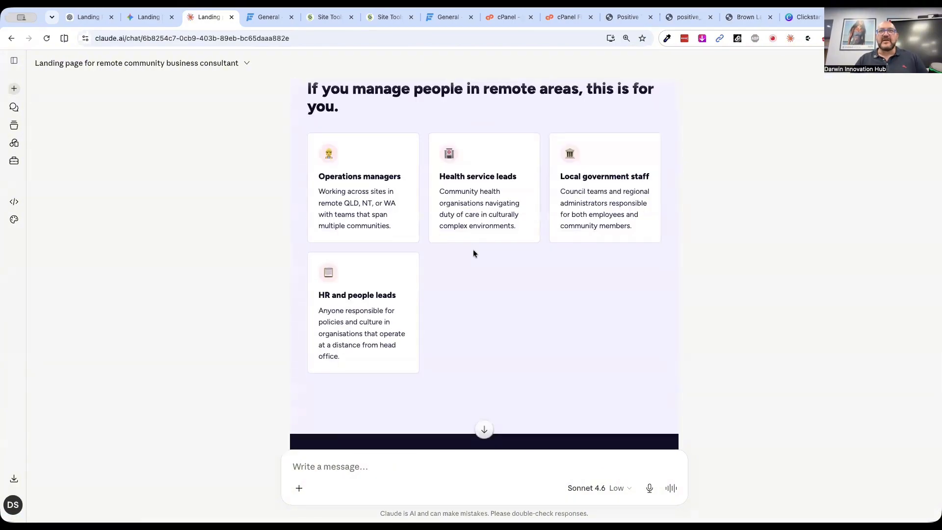
pyautogui.scroll(-15, 474, 253)
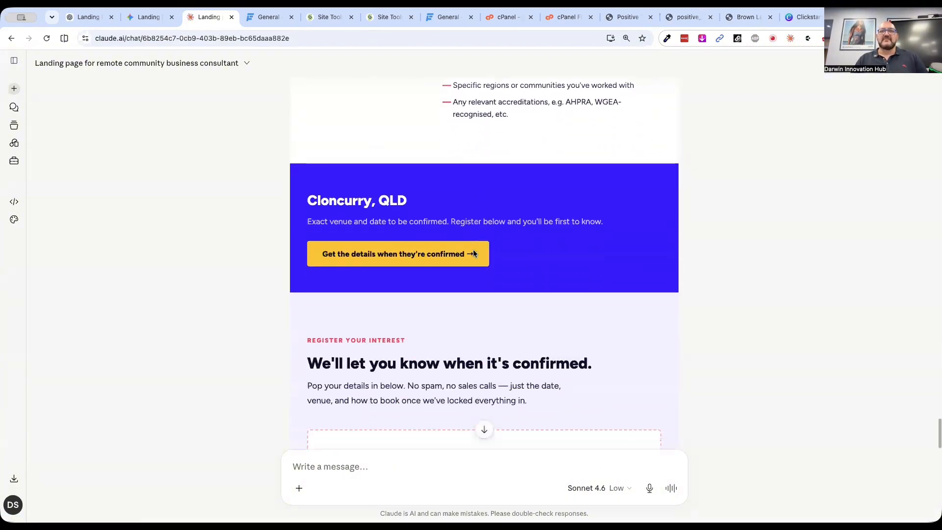
pyautogui.scroll(-10, 473, 249)
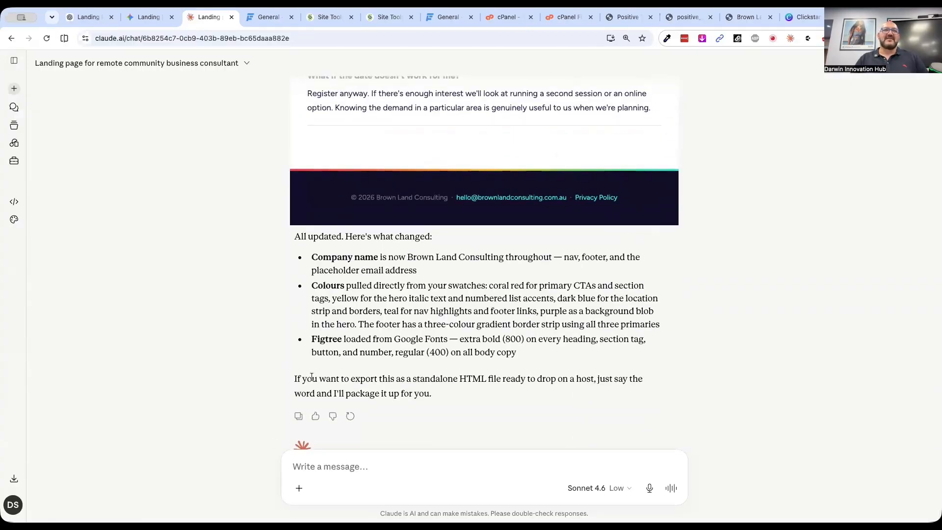
pyautogui.scroll(20, 541, 283)
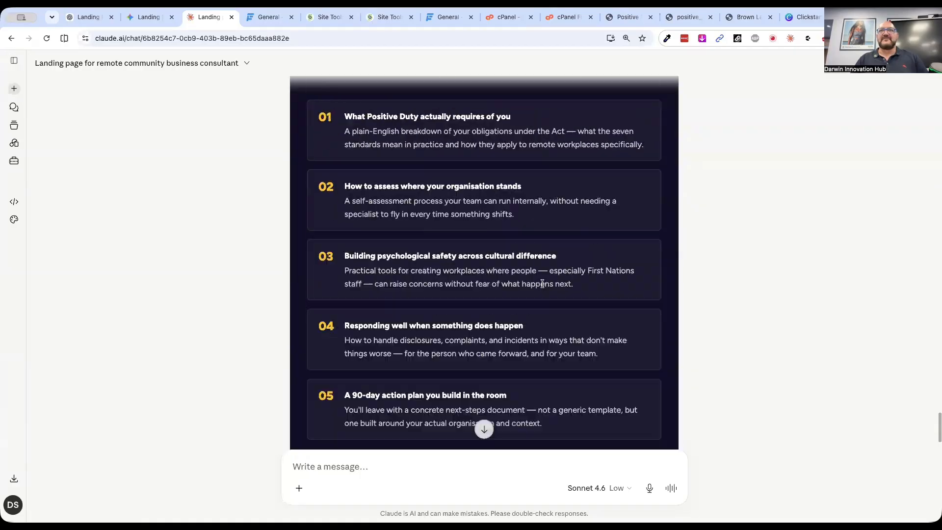
pyautogui.scroll(15, 639, 219)
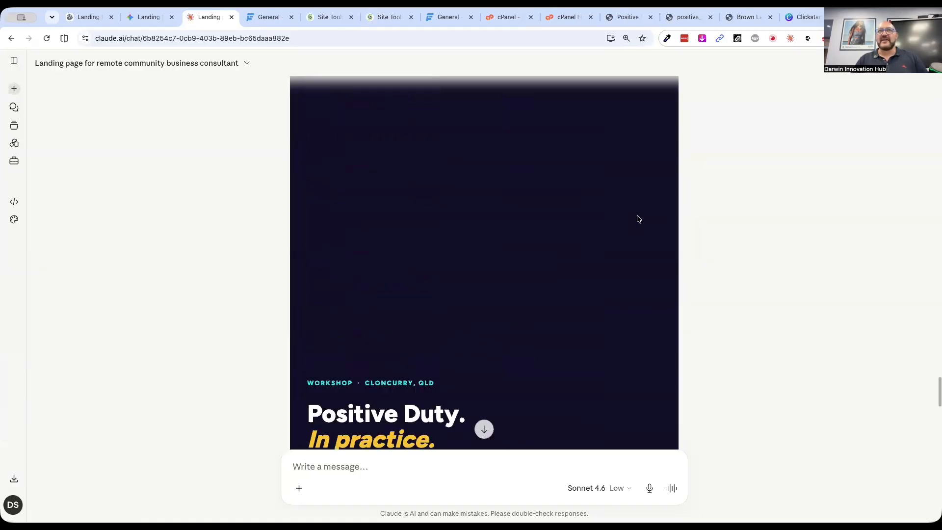
pyautogui.scroll(-15, 637, 216)
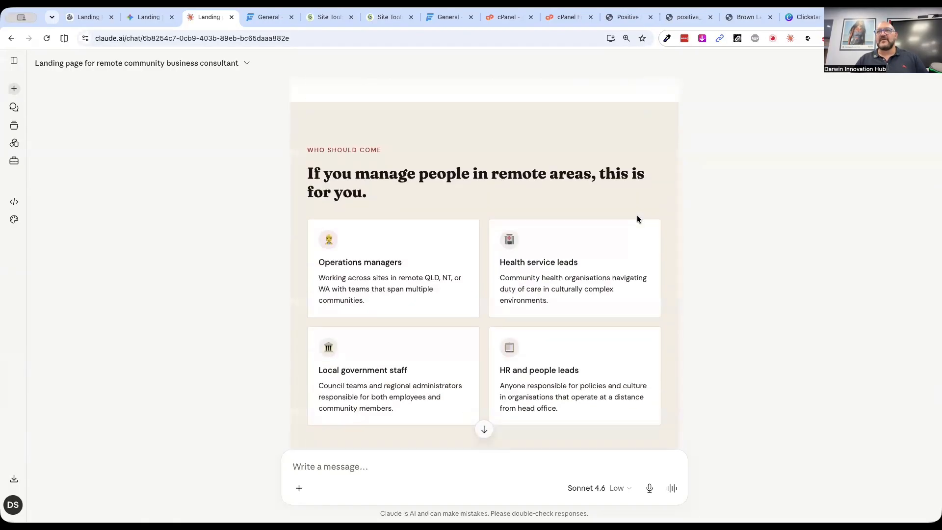
pyautogui.scroll(-8, 637, 219)
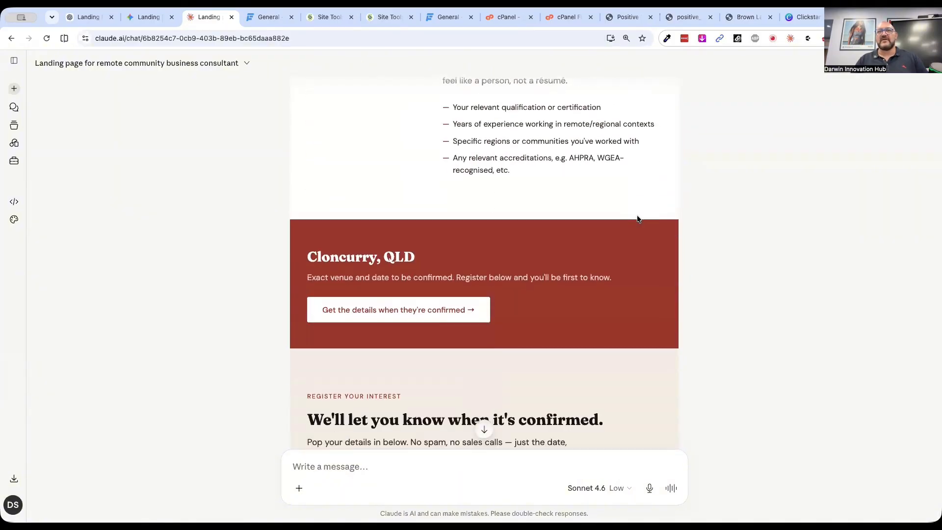
pyautogui.scroll(15, 637, 219)
pyautogui.scroll(10, 638, 219)
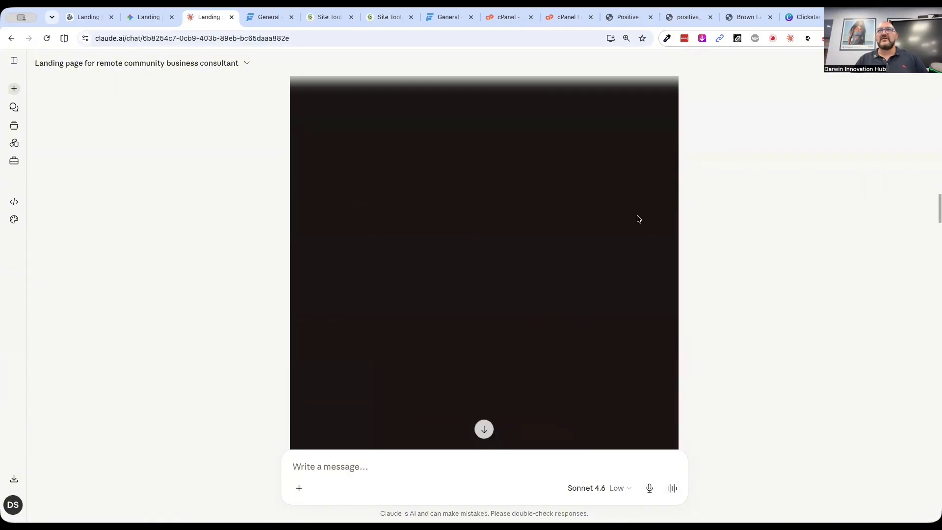
pyautogui.scroll(10, 637, 219)
pyautogui.scroll(-15, 637, 219)
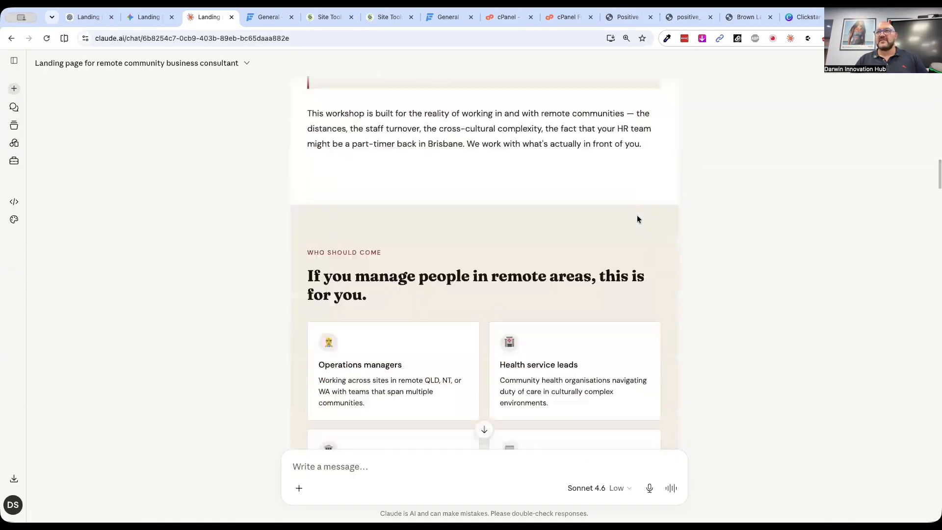
pyautogui.scroll(-20, 637, 218)
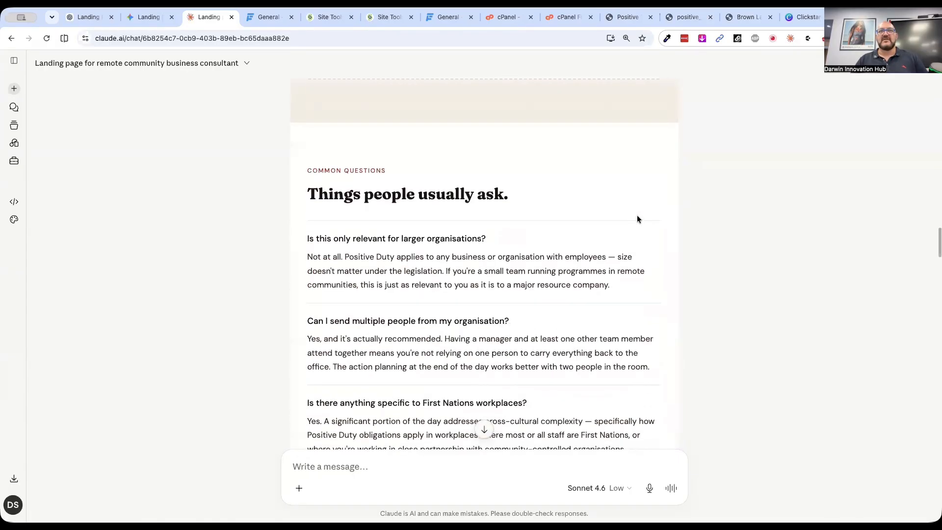
pyautogui.scroll(-20, 637, 219)
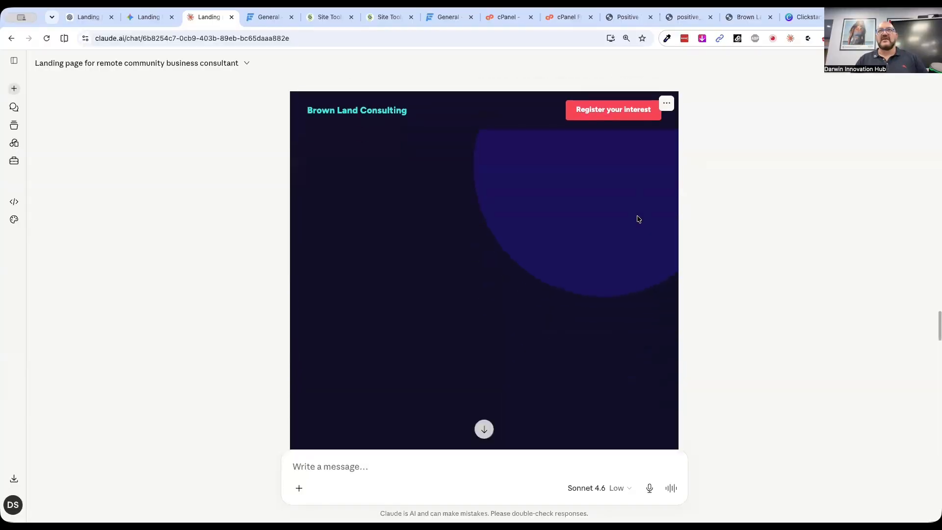
# Download Claude's rebranded page as brown_land_consulting_landing.html
pyautogui.click(667, 103)
pyautogui.click(612, 145)
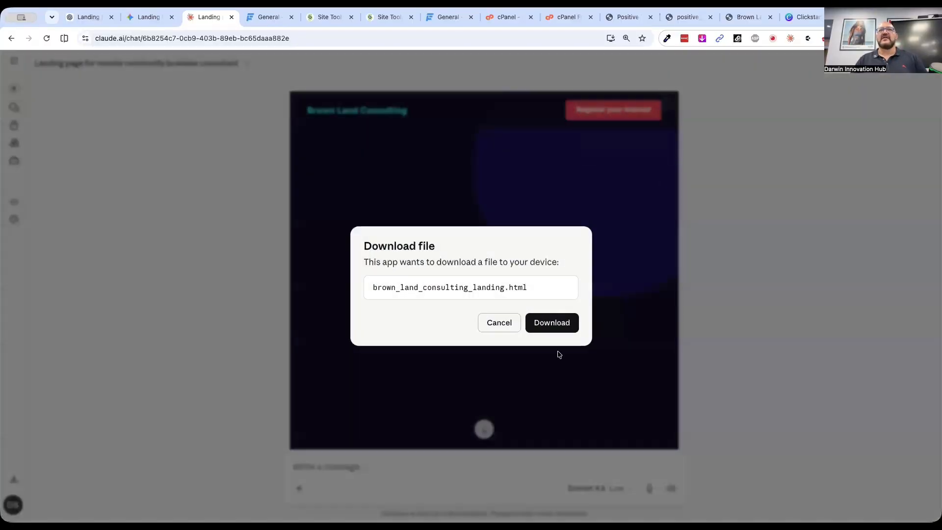
pyautogui.click(539, 325)
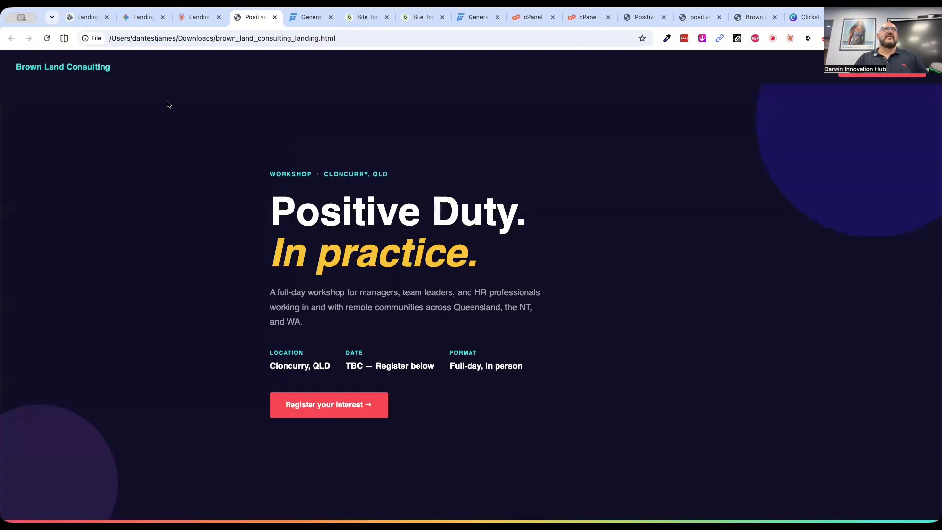
pyautogui.rightClick(381, 122)
pyautogui.click(415, 301)
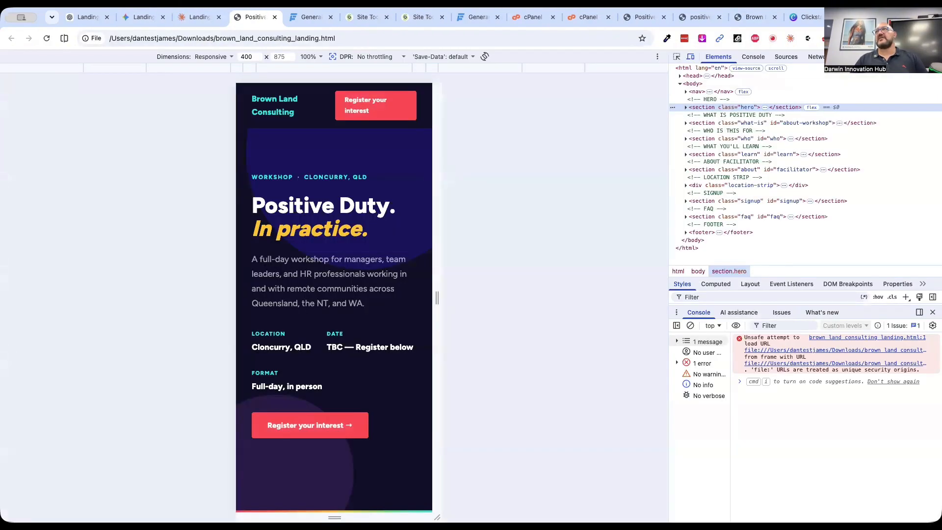
pyautogui.press('super+alt+i')
# Copy the full page source of brown_land_consulting_landing.html into the empty index.html in SiteGround's File Manager and save the file
pyautogui.rightClick(469, 143)
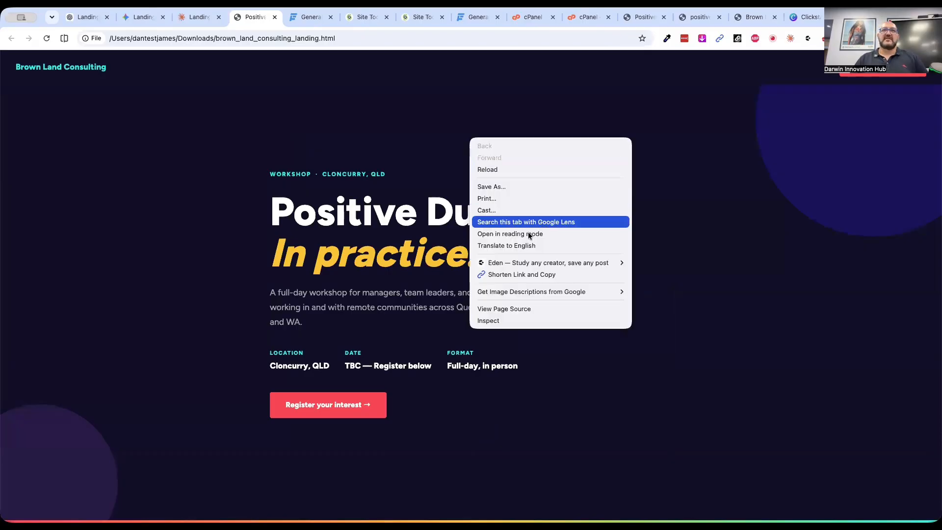
pyautogui.click(495, 308)
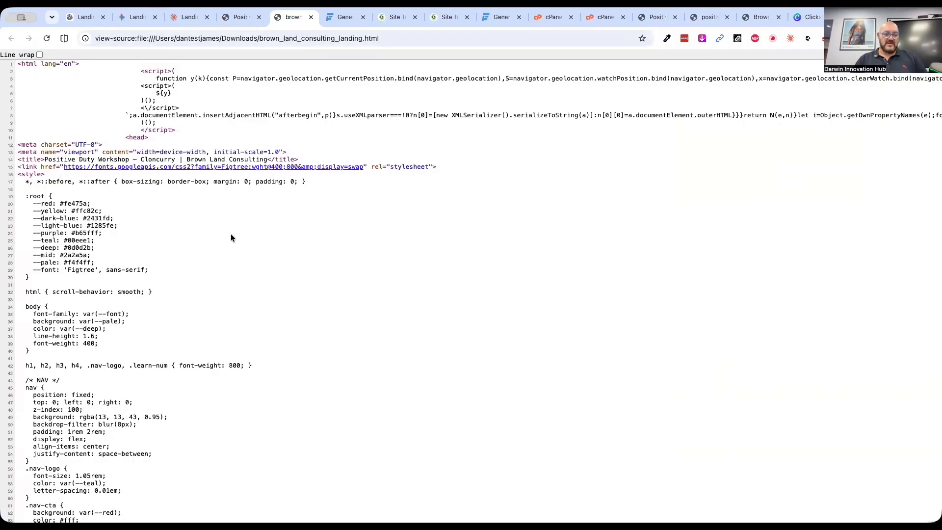
pyautogui.press('super+a')
pyautogui.click(392, 19)
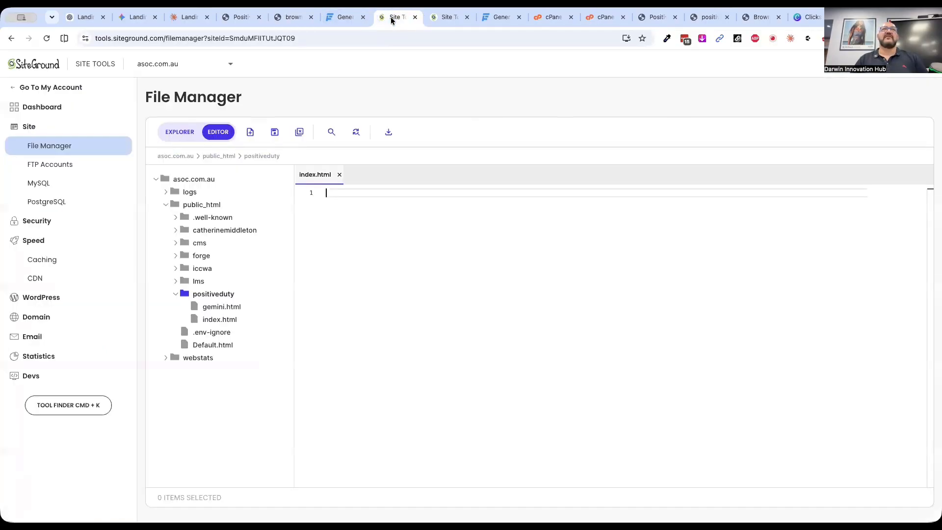
pyautogui.press('super+v')
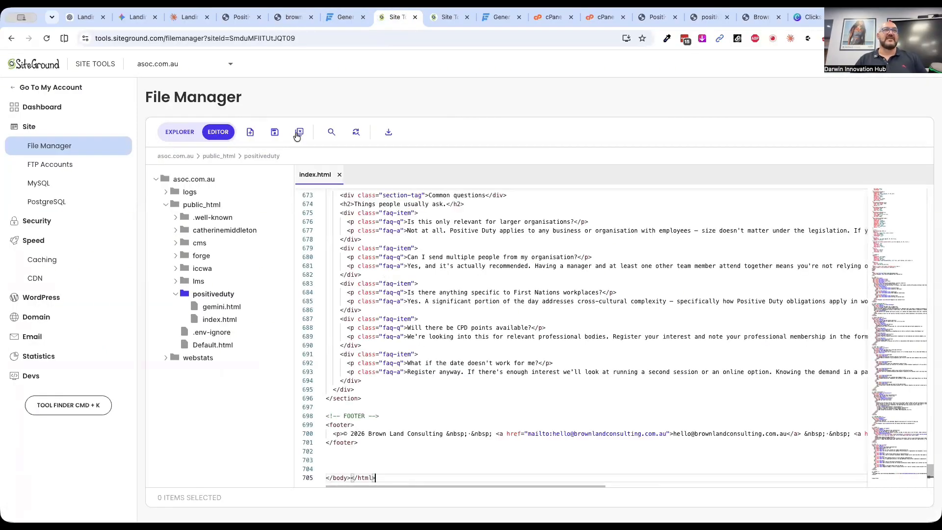
pyautogui.click(275, 132)
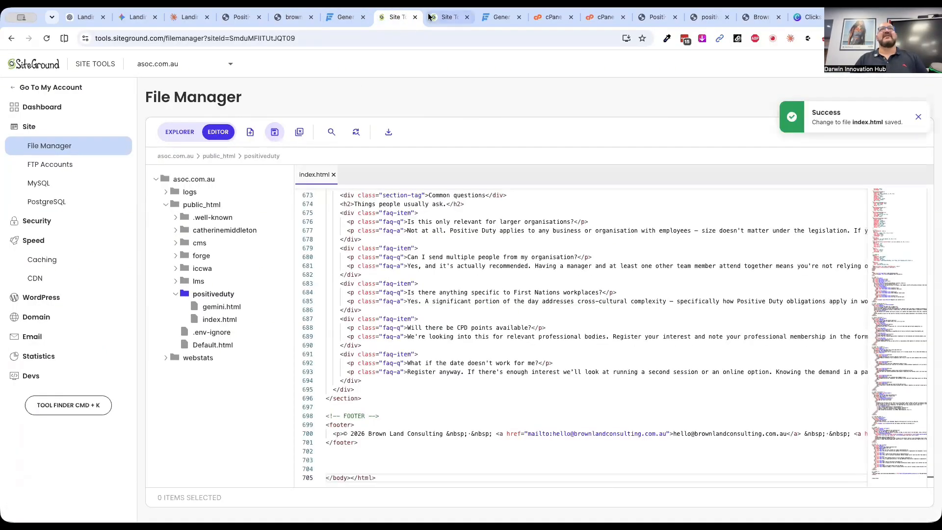
# Flush the dynamic cache for asoc.com.au, then load and refresh the live page asoc.com.au/positiveduty/index.html
pyautogui.click(428, 18)
pyautogui.click(813, 372)
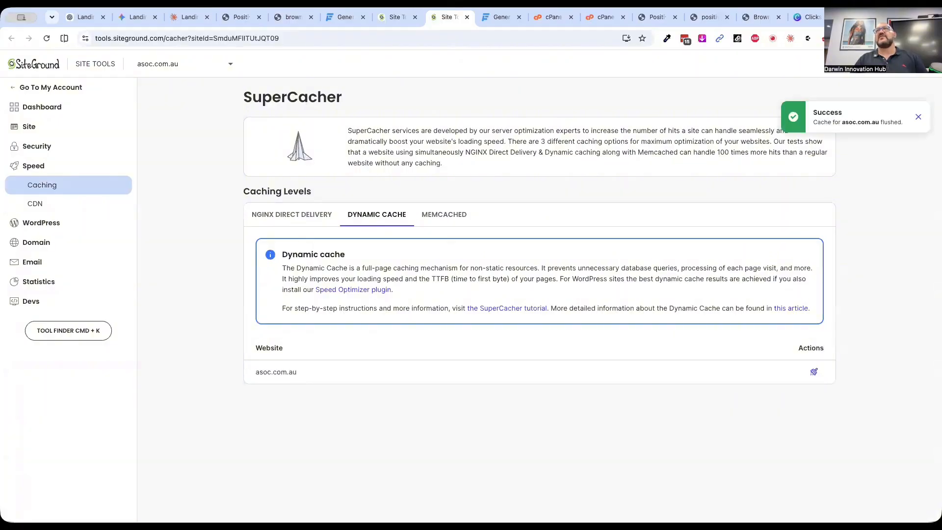
pyautogui.click(756, 18)
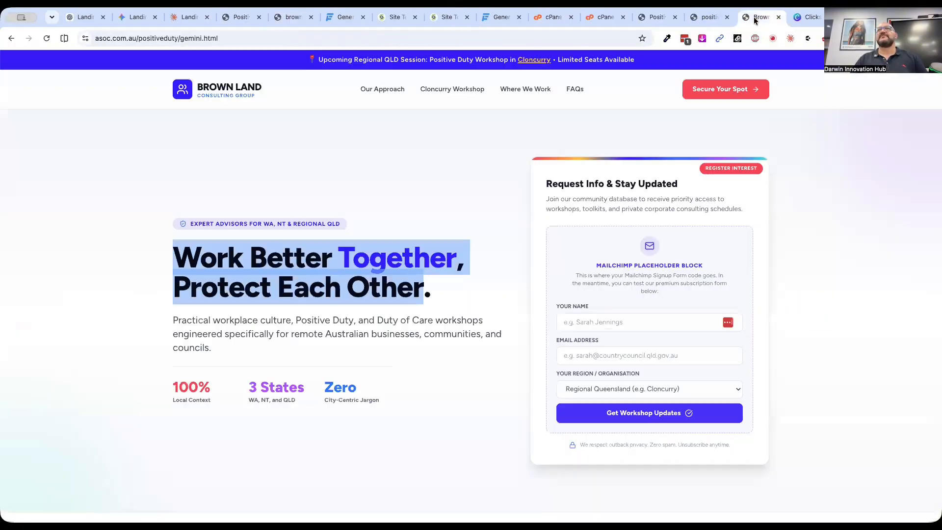
pyautogui.doubleClick(190, 38)
pyautogui.write('in')
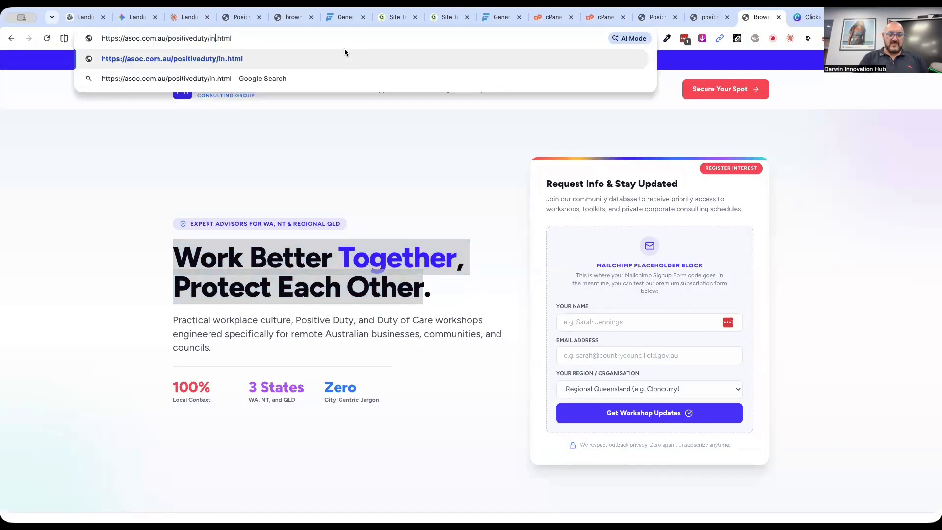
pyautogui.write('dex')
pyautogui.press('Return')
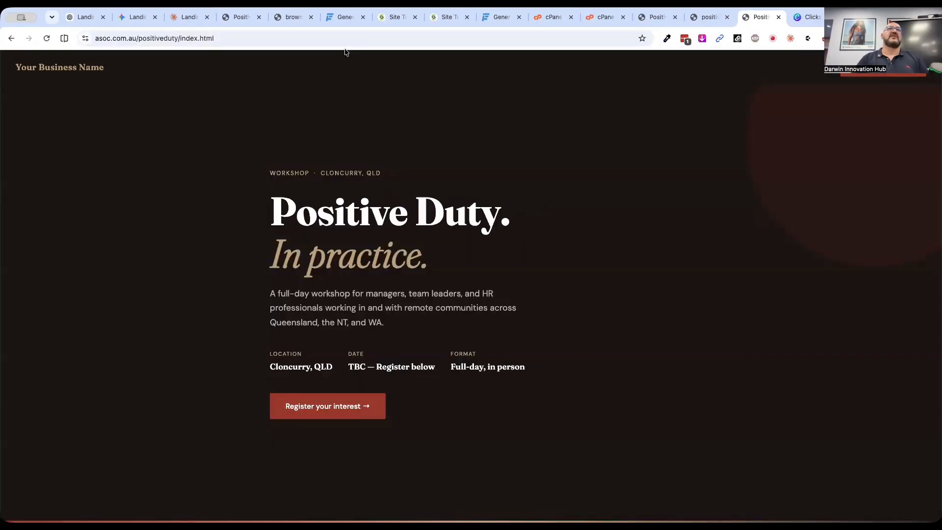
pyautogui.click(44, 43)
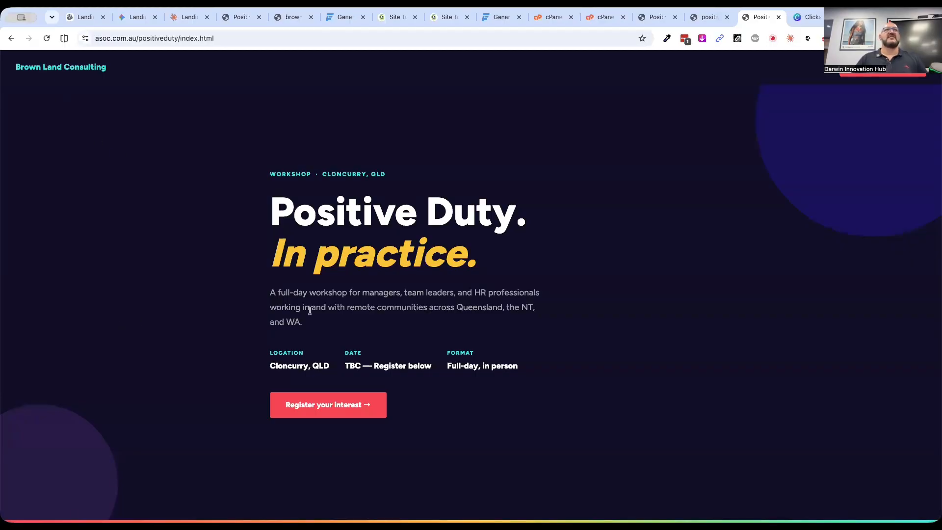
# Review the live Brown Land Consulting page from the hero section down to the footer and back
pyautogui.scroll(-8, 540, 348)
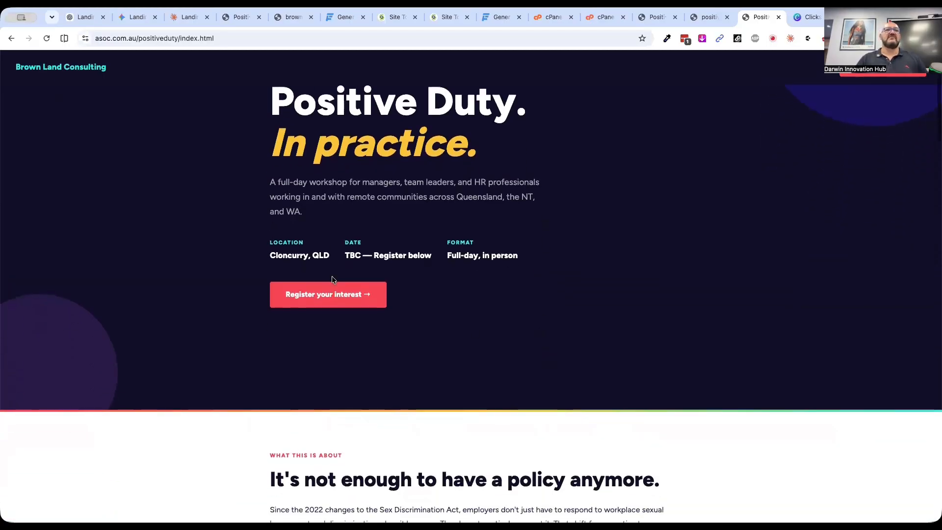
pyautogui.scroll(-11, 413, 389)
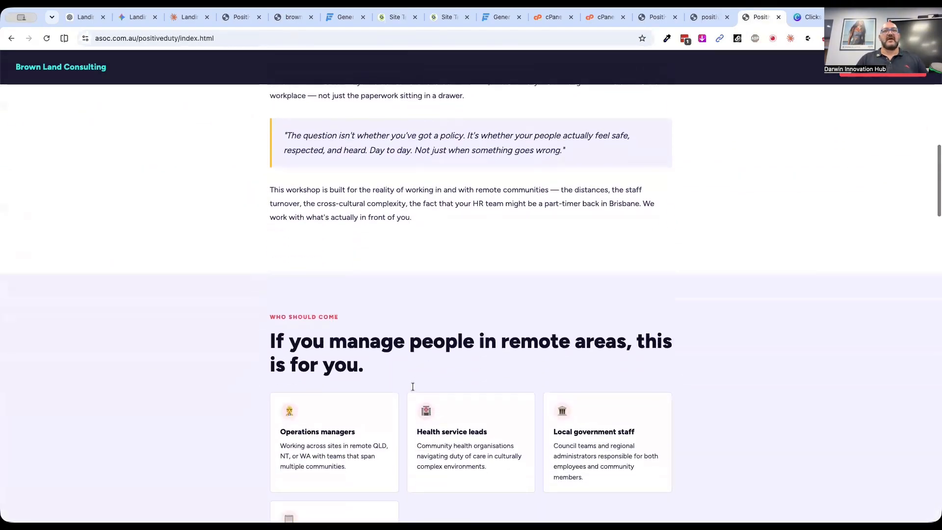
pyautogui.scroll(-10, 205, 399)
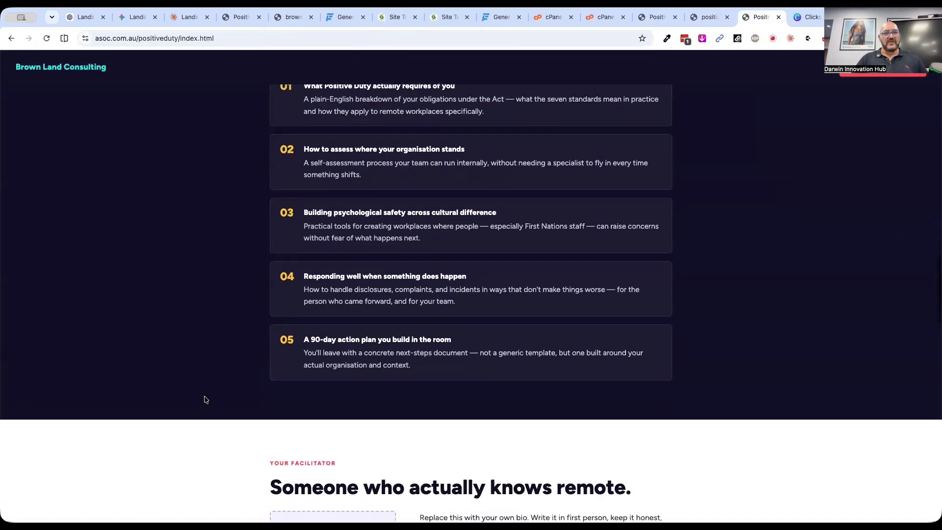
pyautogui.scroll(-11, 205, 400)
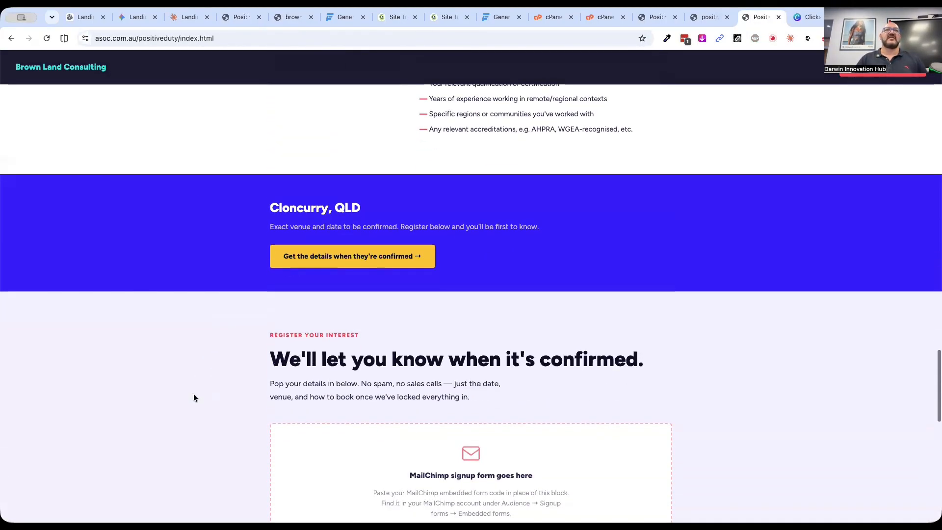
pyautogui.scroll(-6, 193, 397)
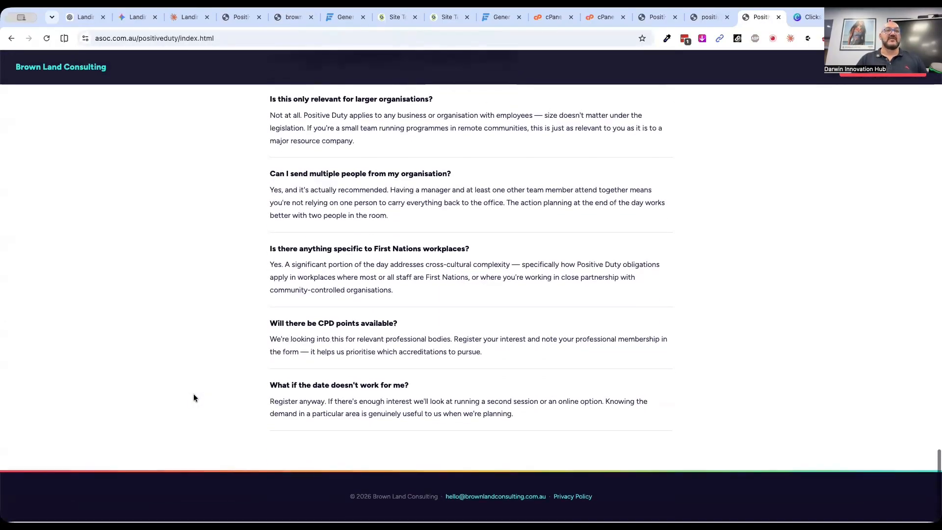
pyautogui.scroll(2, 194, 398)
pyautogui.scroll(15, 193, 397)
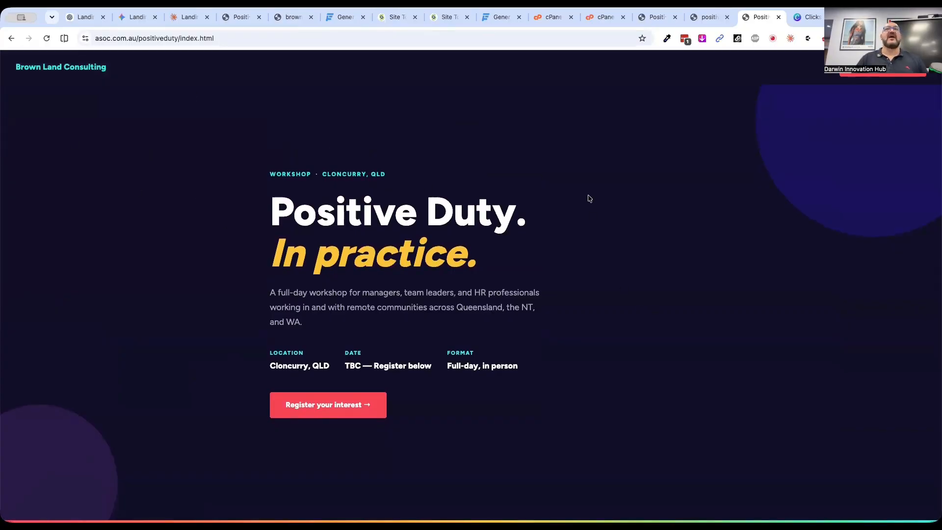
# Return to Claude and send the request "I want the whole landing page to be lighter and less dark"
pyautogui.click(182, 17)
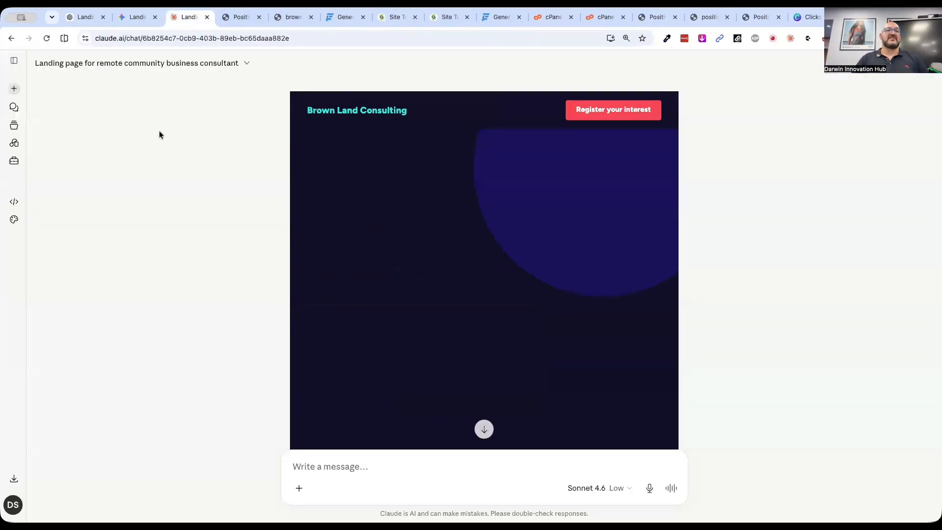
pyautogui.click(327, 470)
pyautogui.write('I want')
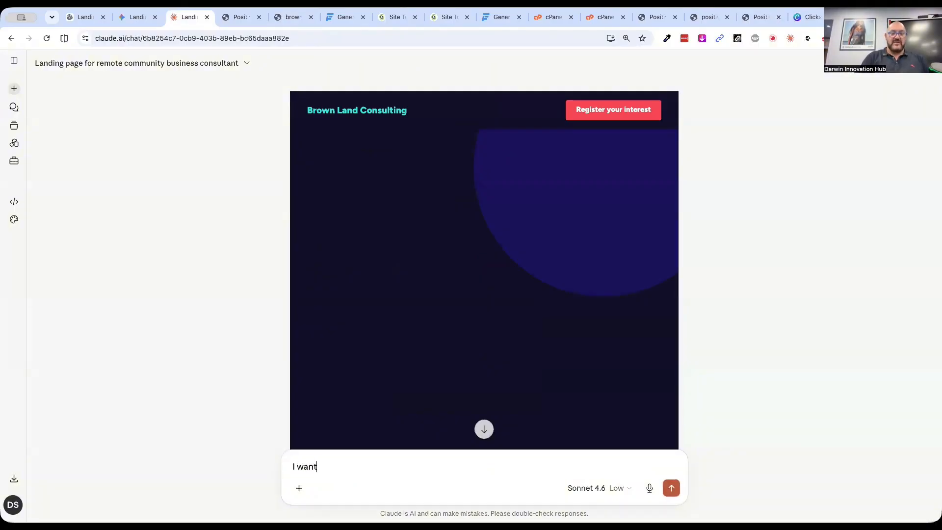
pyautogui.write(' the whole landing p')
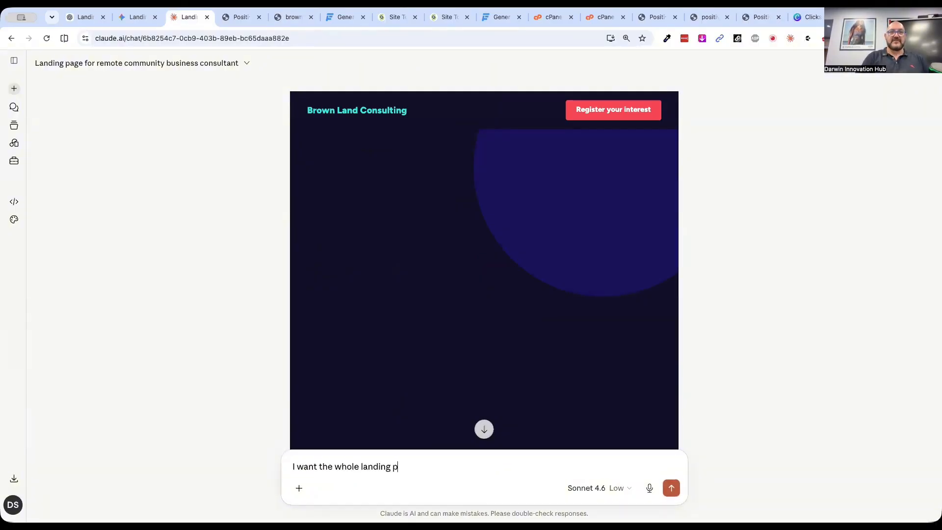
pyautogui.write('age to be light')
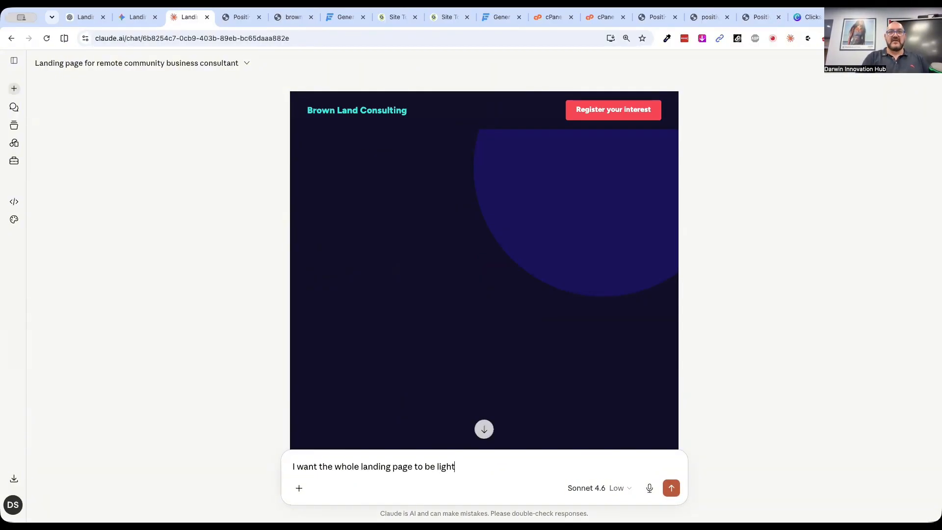
pyautogui.write('er and less dar')
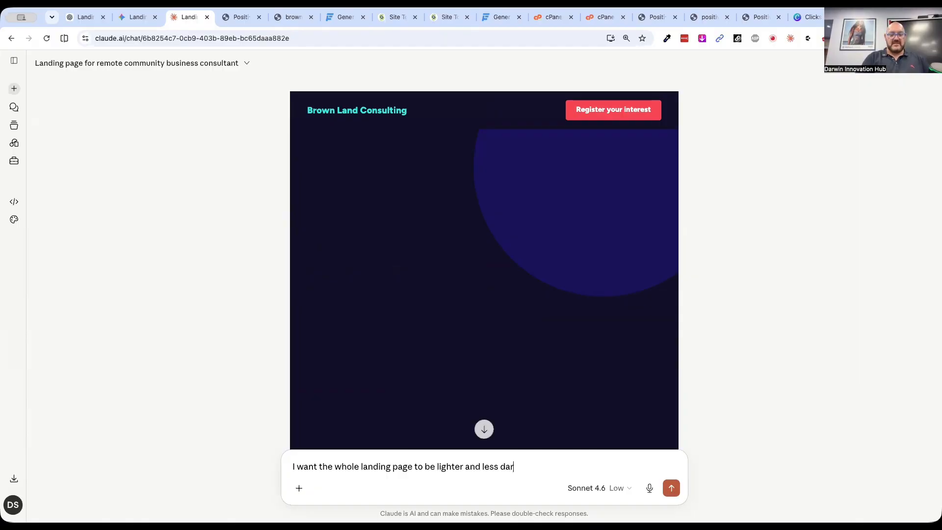
pyautogui.write('k')
pyautogui.press('Return')
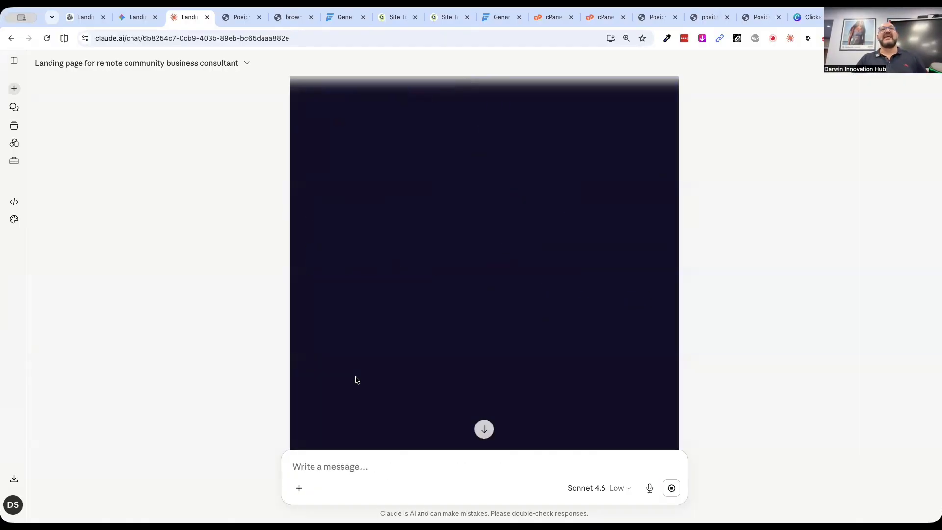
pyautogui.scroll(-20, 356, 376)
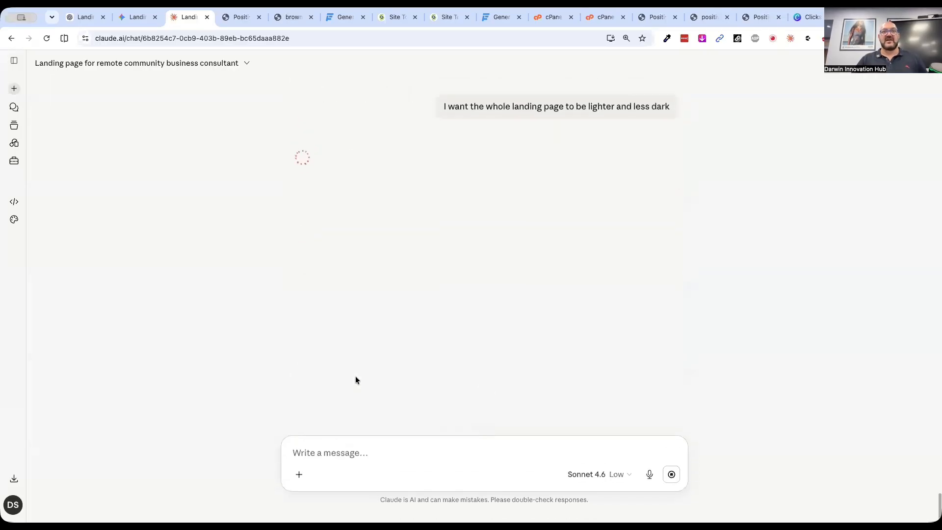
# Switch to Gemini, preview the updated Brown Land Consulting page and copy all of its code
pyautogui.click(134, 18)
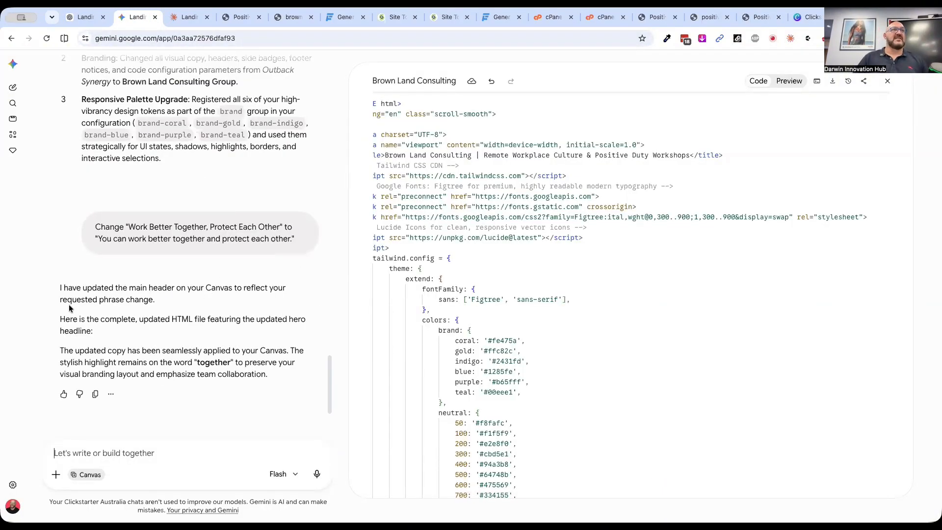
pyautogui.click(788, 81)
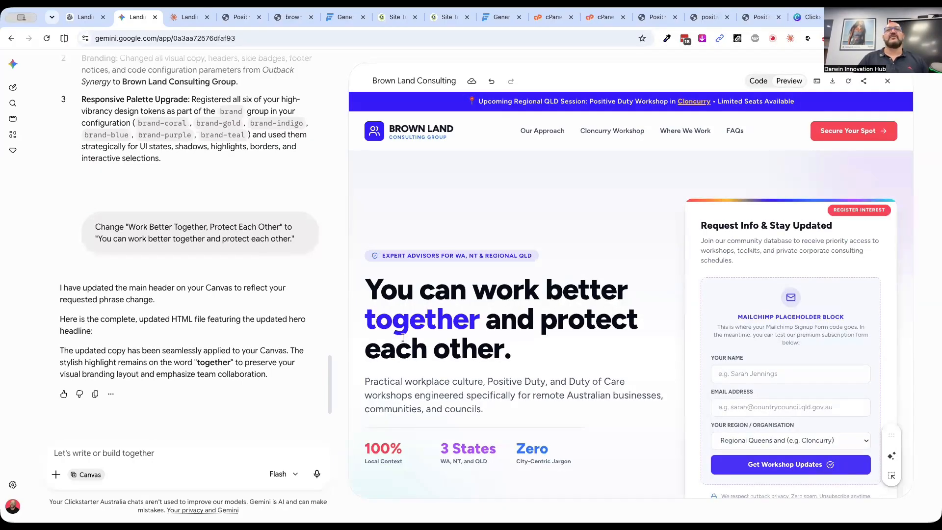
pyautogui.click(759, 81)
pyautogui.hscroll(1, 432, 295)
pyautogui.hotkey('ctrl', 'a')
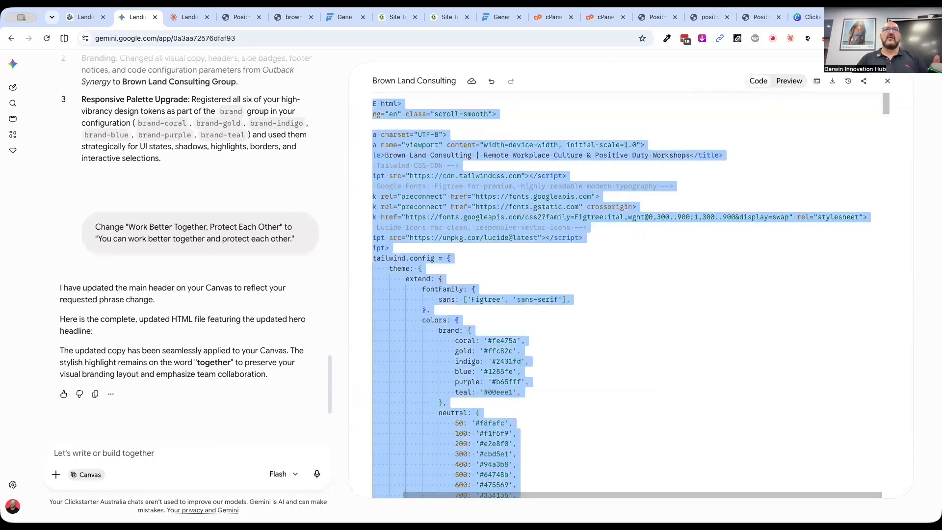
# Publish the copied Gemini code by overwriting gemini.html in SiteGround's positiveduty folder and flushing the dynamic cache for asoc.com.au
pyautogui.click(395, 17)
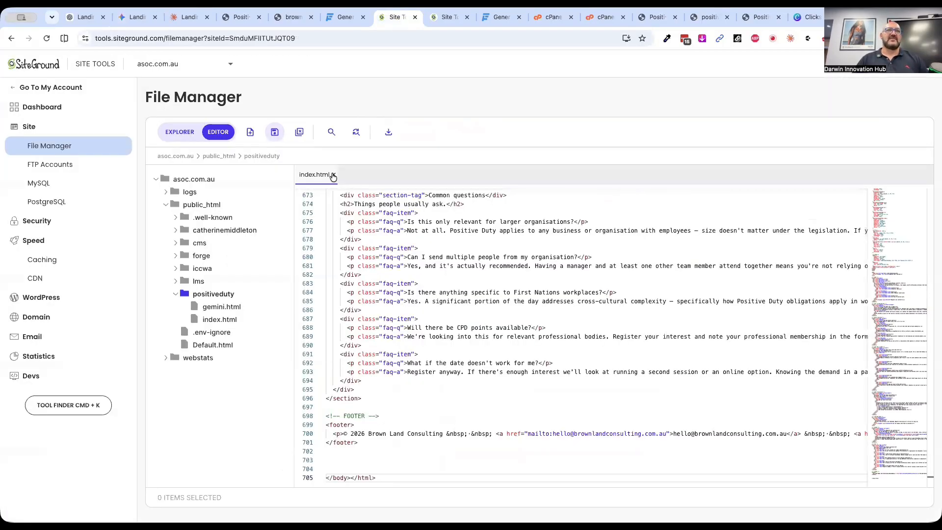
pyautogui.click(333, 174)
pyautogui.doubleClick(313, 199)
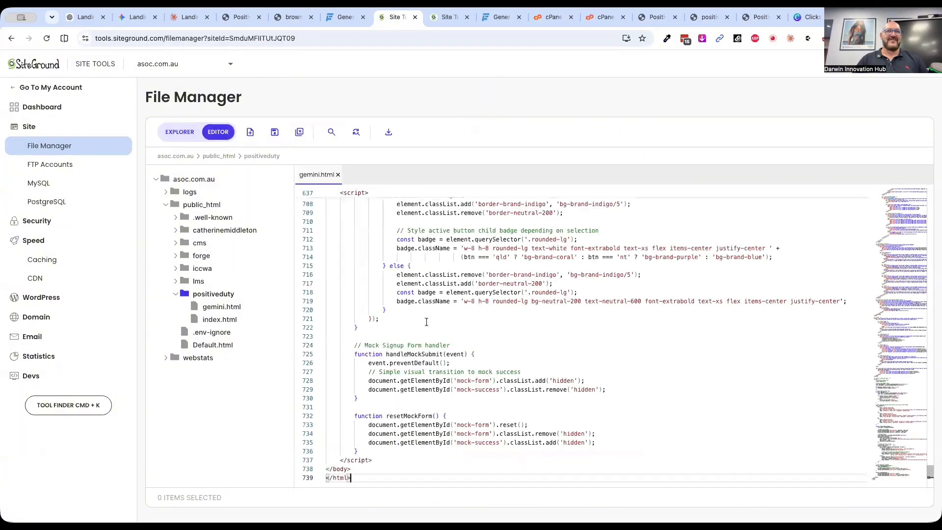
pyautogui.click(426, 322)
pyautogui.press('super+a')
pyautogui.press('BackSpace')
pyautogui.press('super+v')
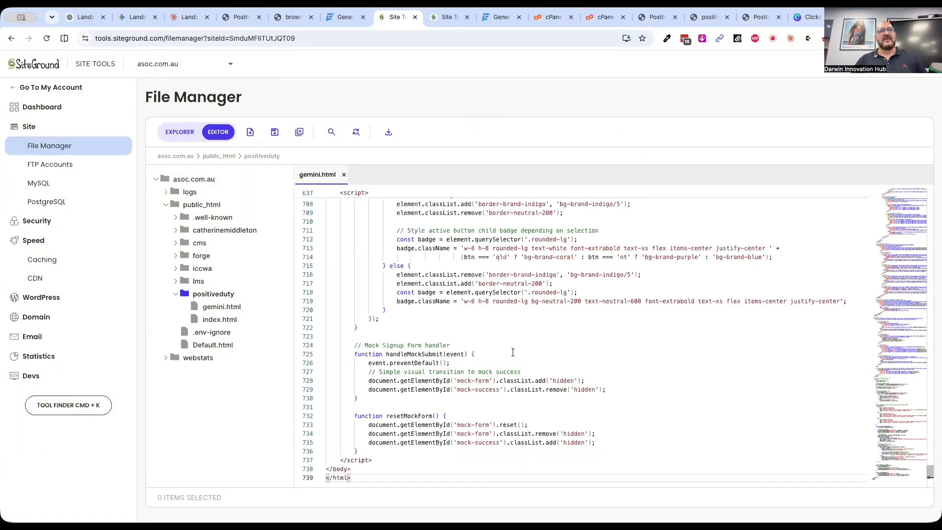
pyautogui.click(275, 132)
pyautogui.click(443, 17)
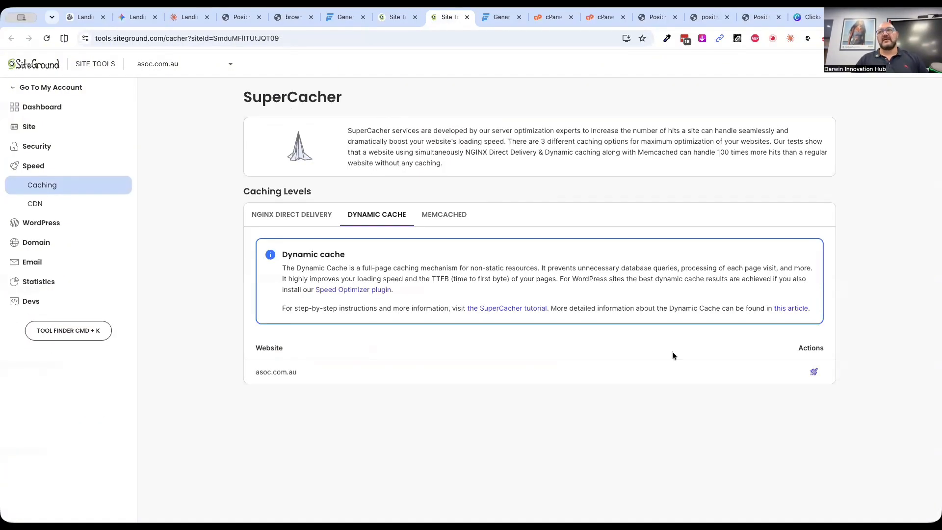
pyautogui.click(814, 372)
# Close the local positive_duty_landing_page.html page and its source view
pyautogui.click(706, 18)
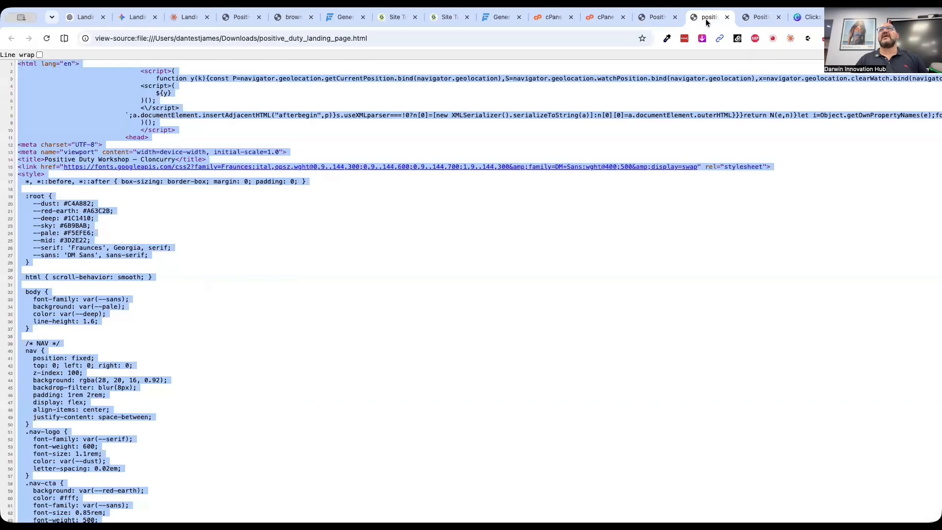
pyautogui.click(656, 17)
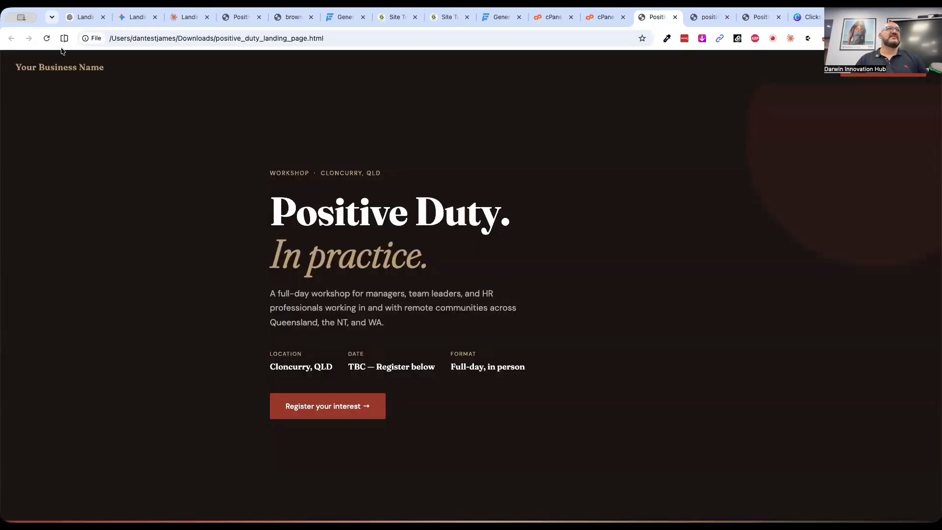
pyautogui.click(675, 17)
pyautogui.click(676, 18)
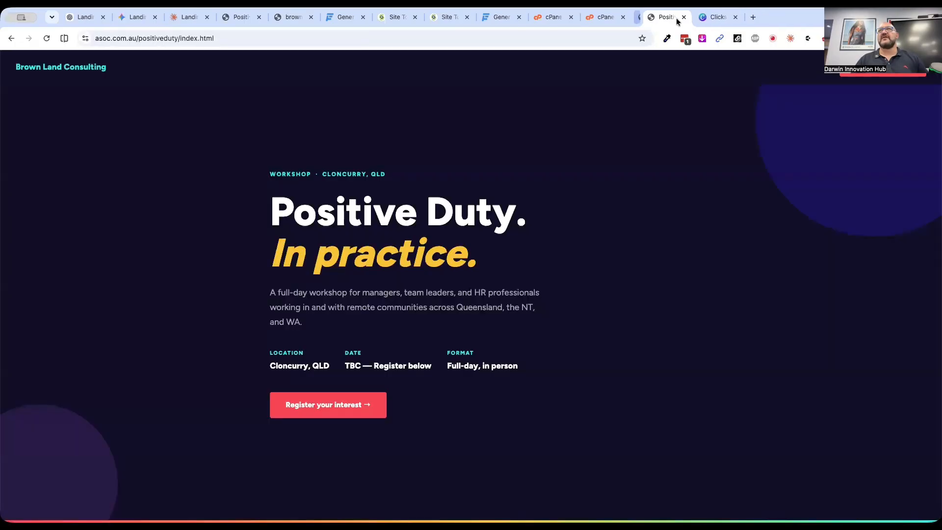
# Load asoc.com.au/positiveduty/gemini.html and review the hero section and the remote workplace challenge section
pyautogui.doubleClick(191, 38)
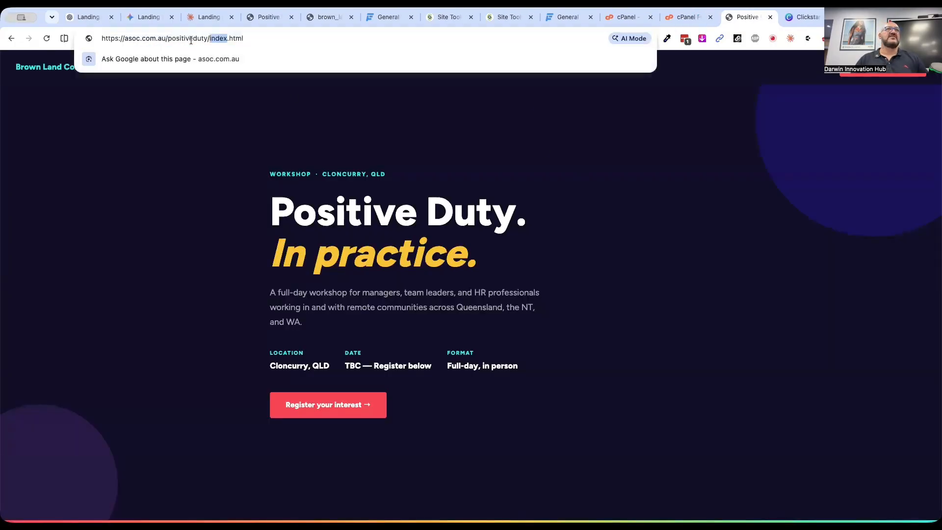
pyautogui.write('gemini')
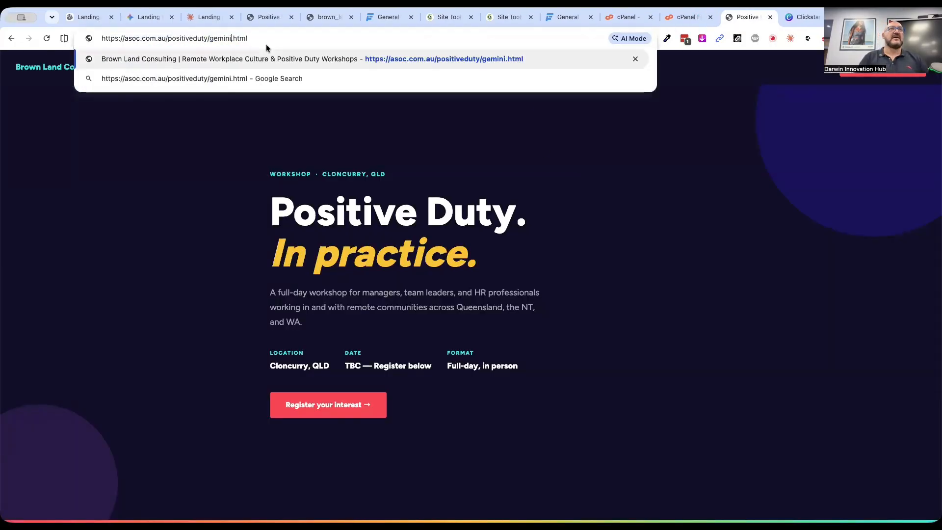
pyautogui.press('Return')
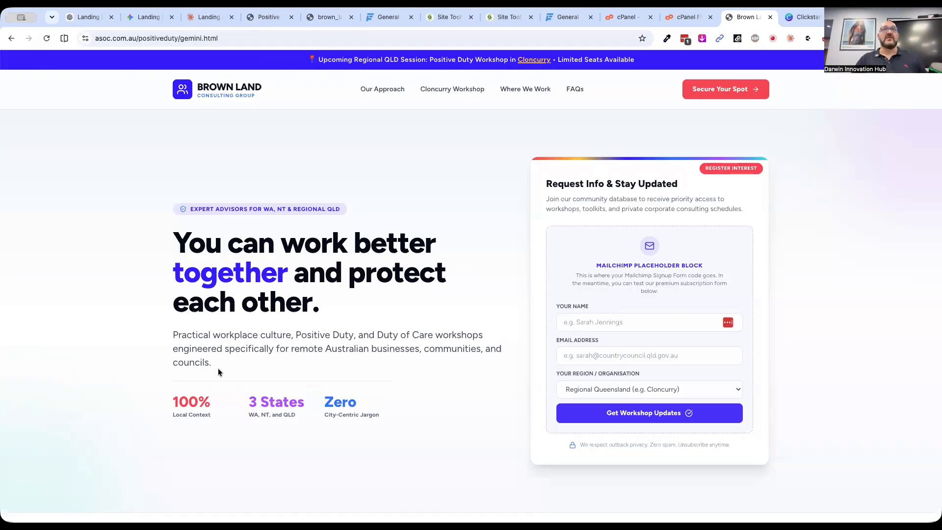
pyautogui.scroll(-7, 750, 360)
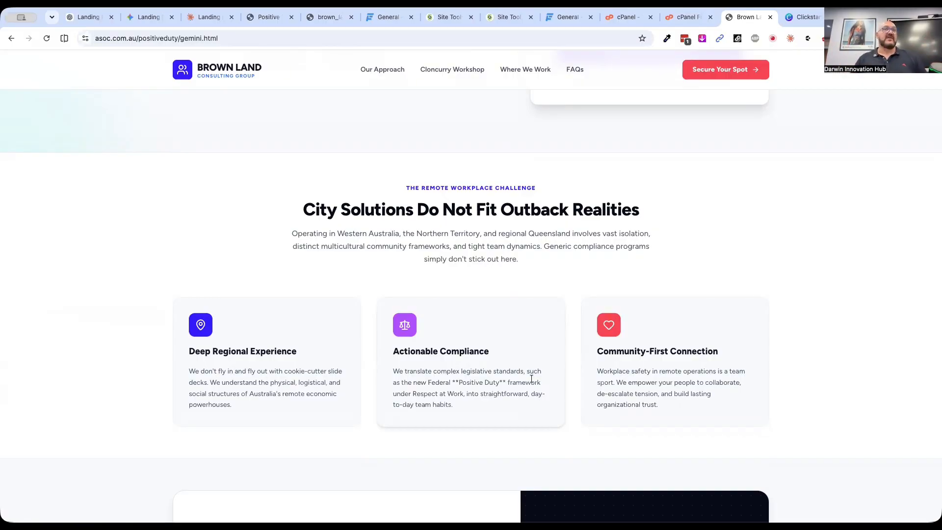
pyautogui.scroll(10, 187, 250)
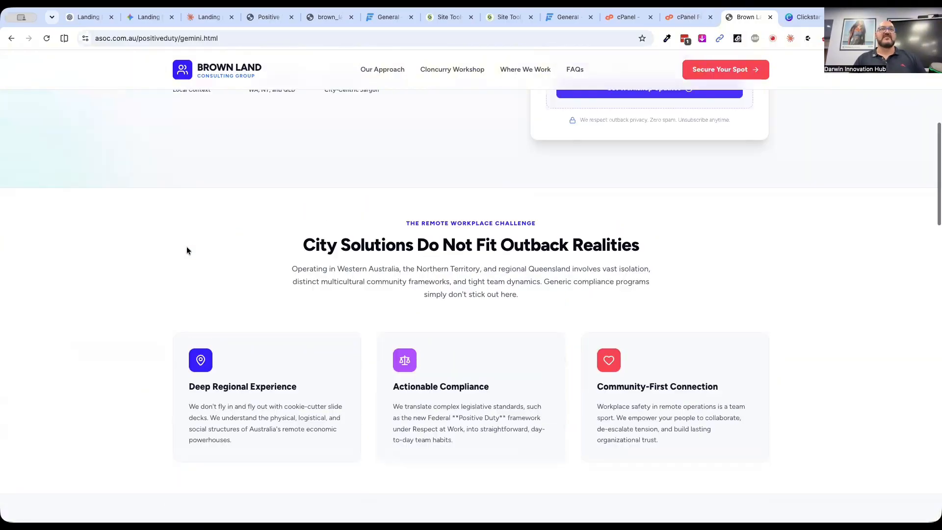
# Switch to ChatGPT and copy the full HTML code it generated for the Positive Duty Workshop landing page
pyautogui.click(83, 16)
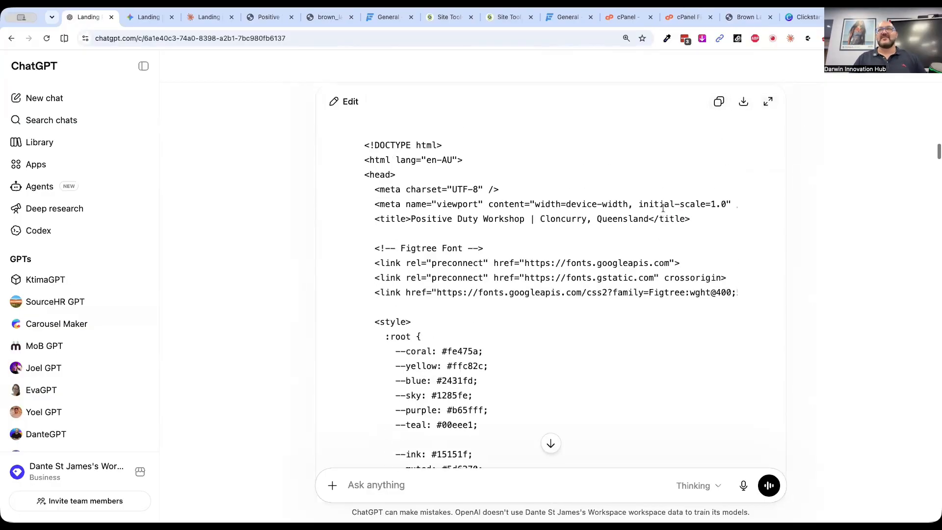
pyautogui.scroll(-20, 663, 208)
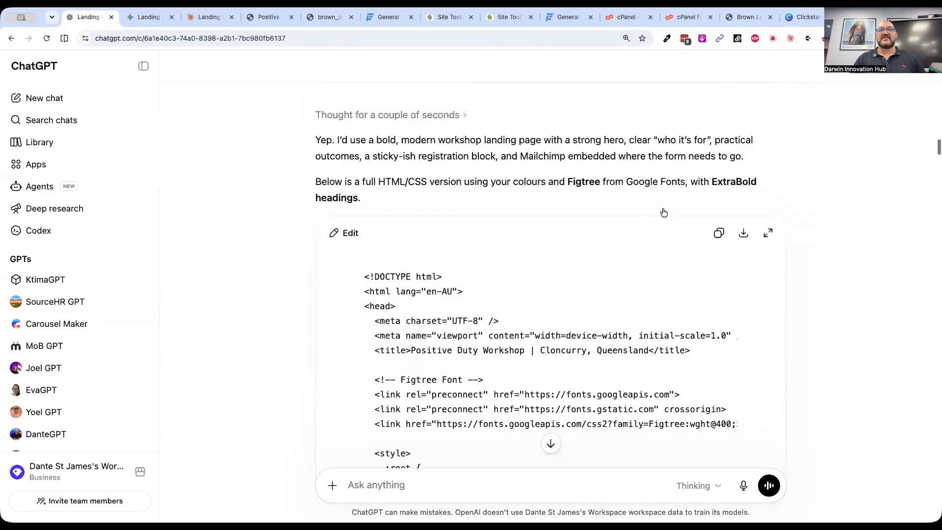
pyautogui.scroll(-20, 663, 208)
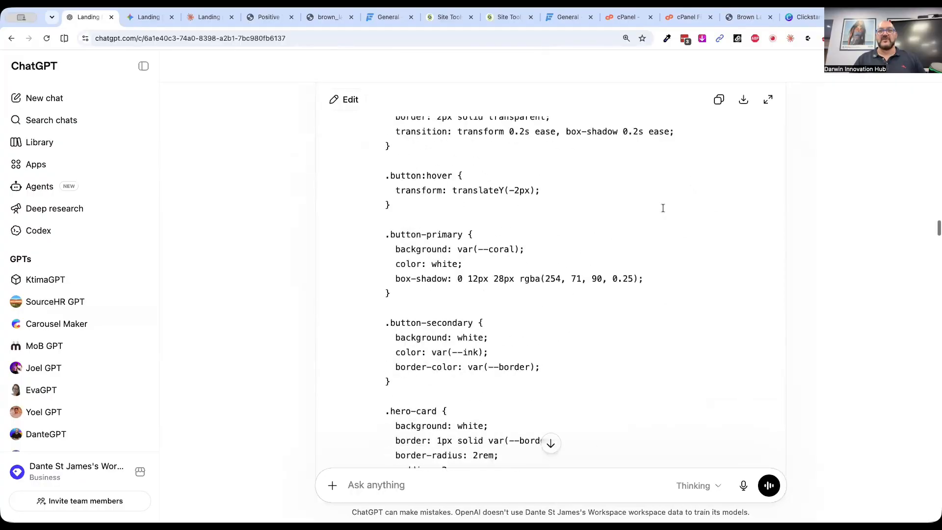
pyautogui.scroll(-5, 663, 208)
pyautogui.scroll(15, 663, 208)
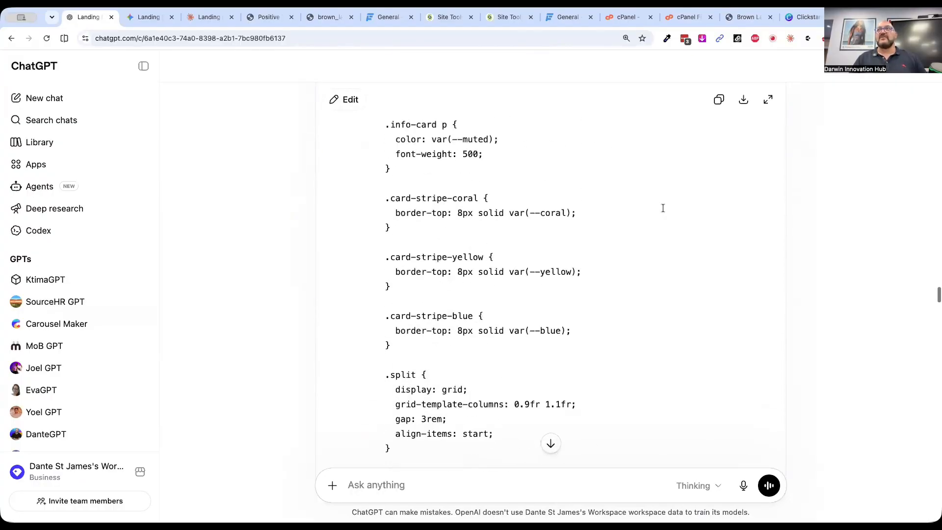
pyautogui.scroll(3, 662, 208)
pyautogui.scroll(-15, 662, 206)
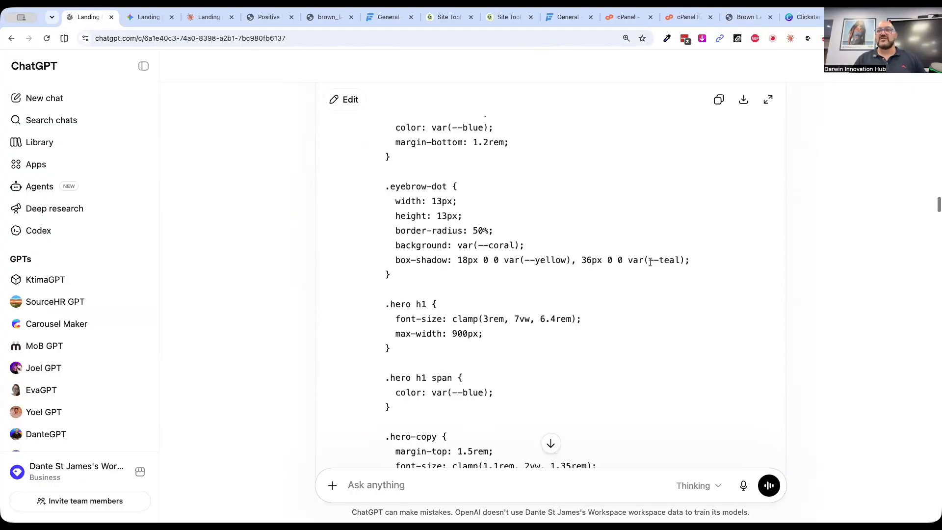
pyautogui.scroll(-3, 650, 262)
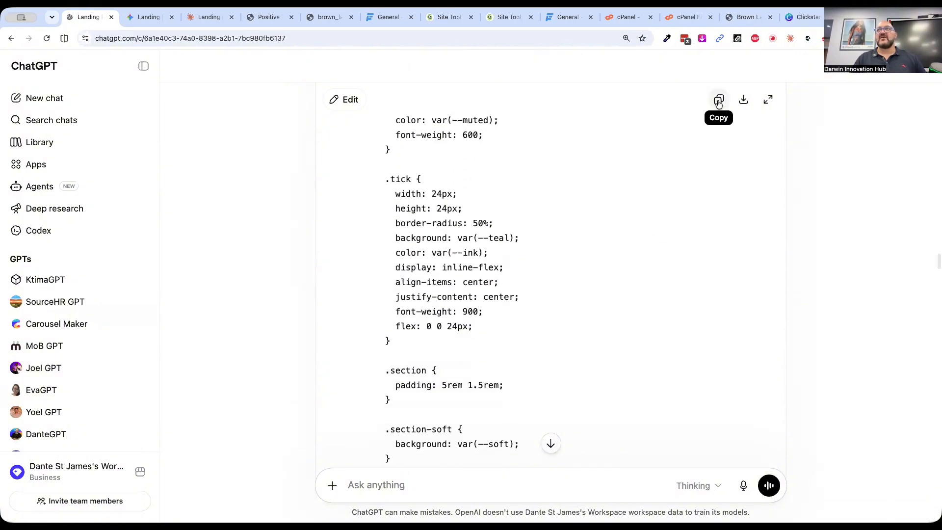
pyautogui.click(719, 99)
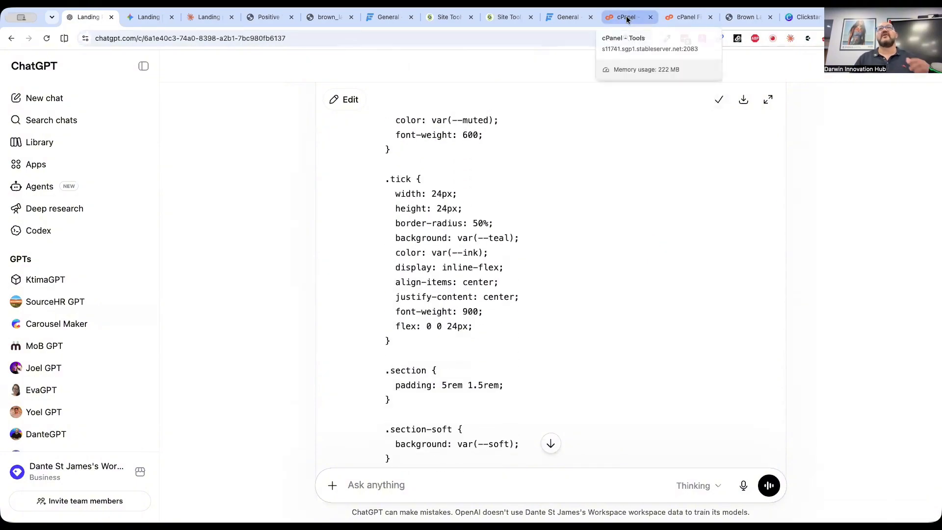
# In SiteGround's File Manager, close gemini.html and create a new file named chat.html in the positiveduty folder
pyautogui.click(447, 17)
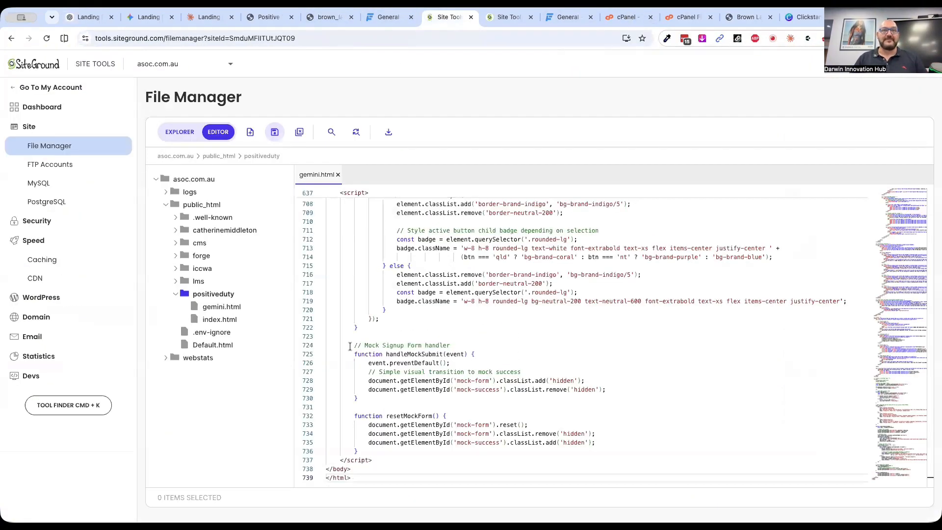
pyautogui.click(338, 176)
pyautogui.click(255, 131)
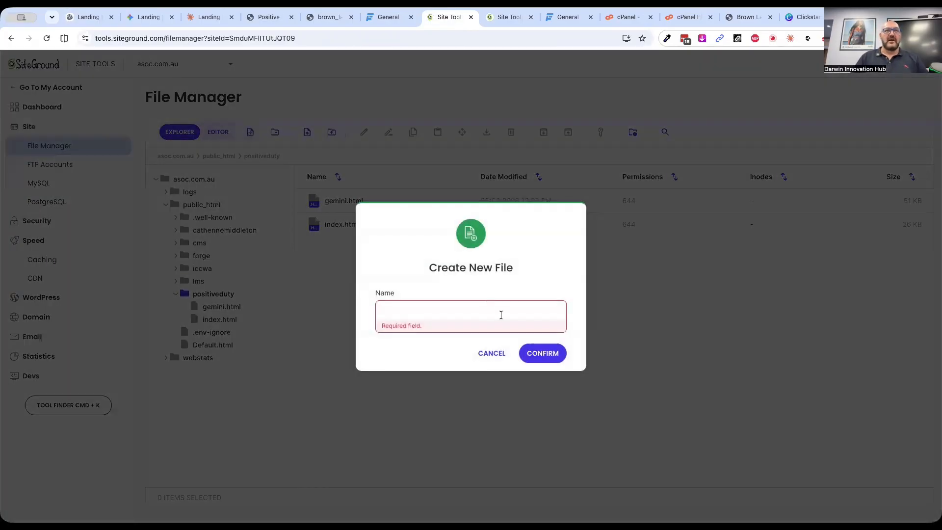
pyautogui.write('chat.html')
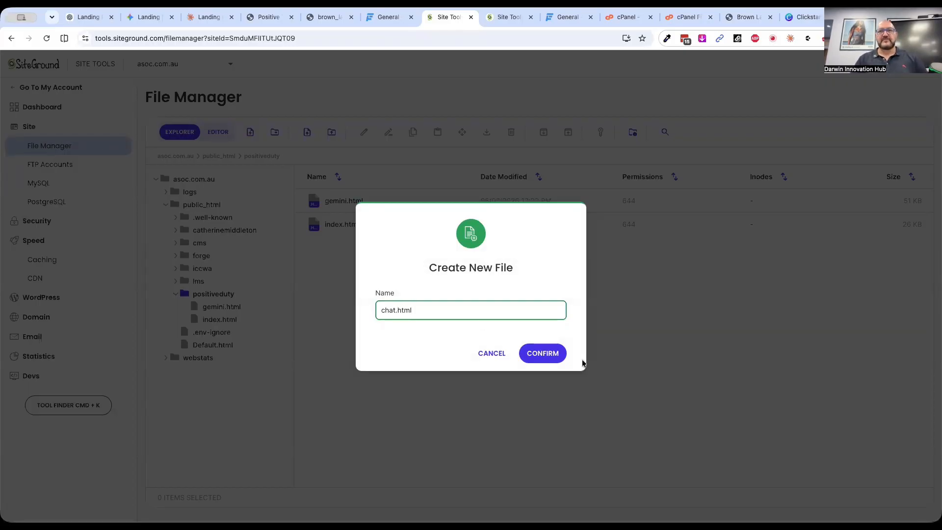
pyautogui.click(546, 356)
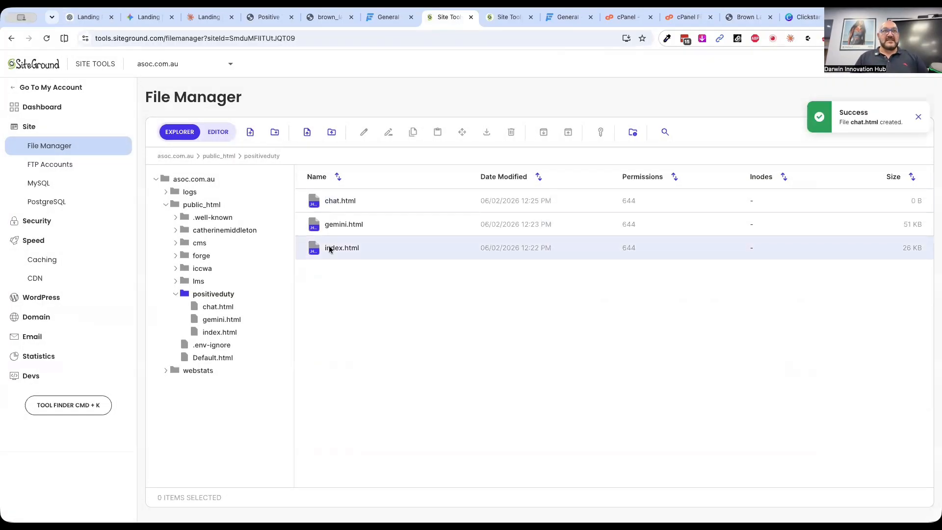
# Open chat.html for editing, paste the copied ChatGPT code into it and save the file
pyautogui.doubleClick(316, 205)
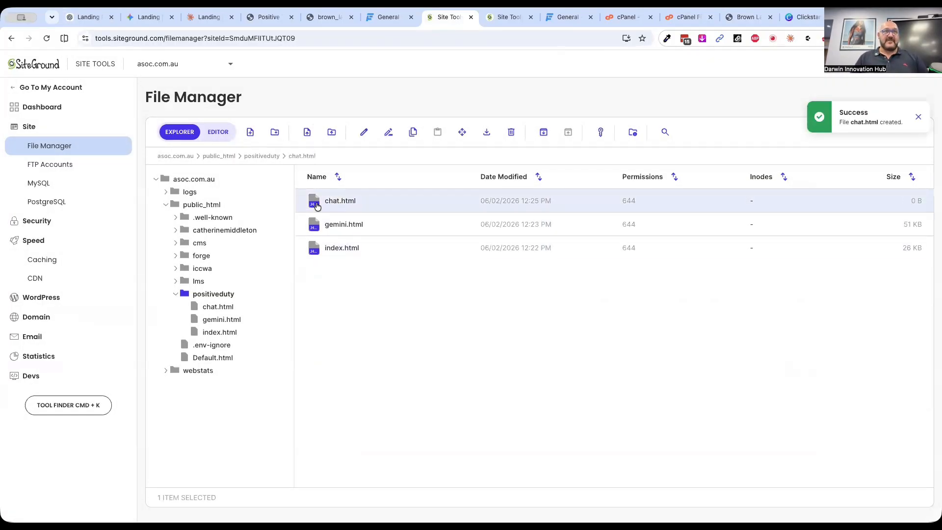
pyautogui.press('super+v')
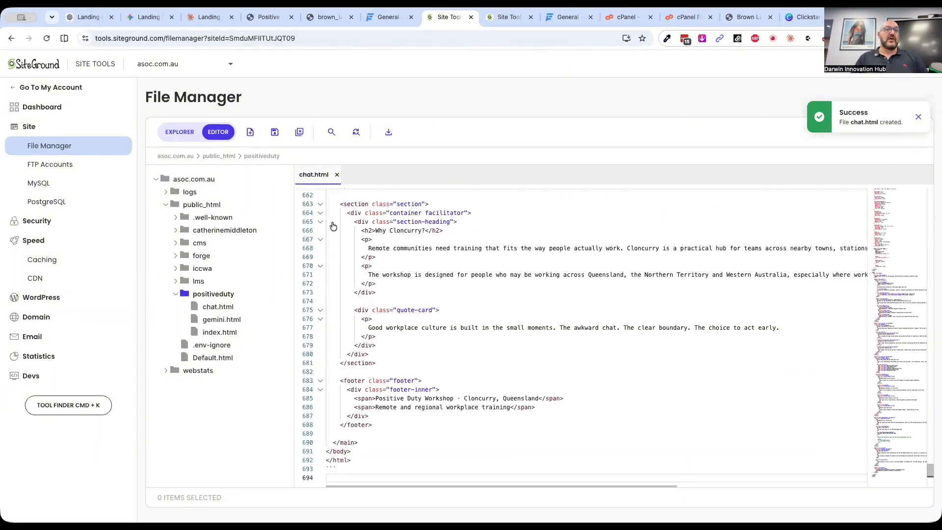
pyautogui.click(273, 132)
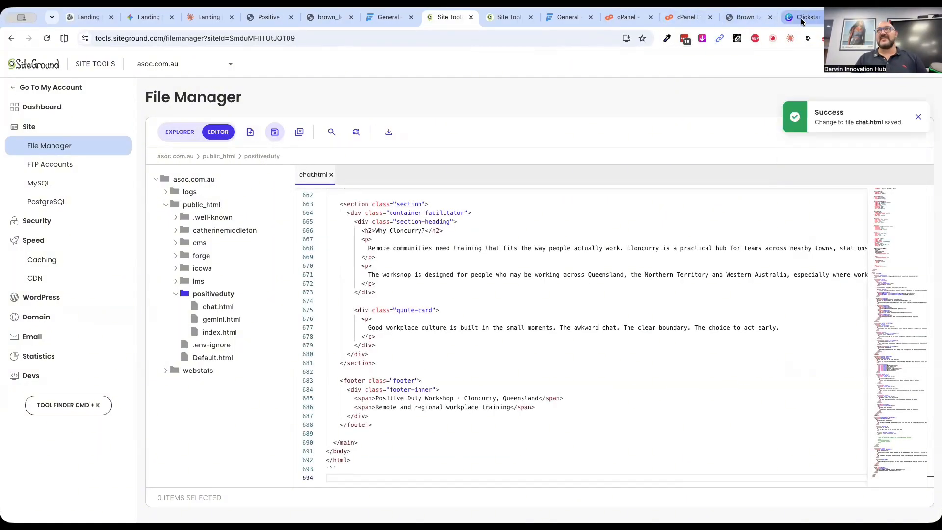
# Load asoc.com.au/positiveduty/chat.html and review the live page from the hero section down to the footer and back
pyautogui.click(750, 18)
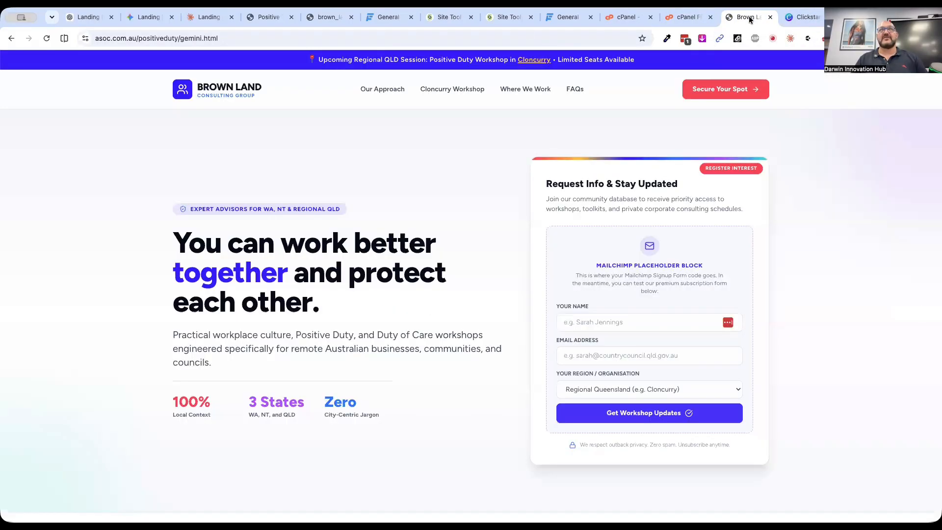
pyautogui.doubleClick(193, 38)
pyautogui.write('chat')
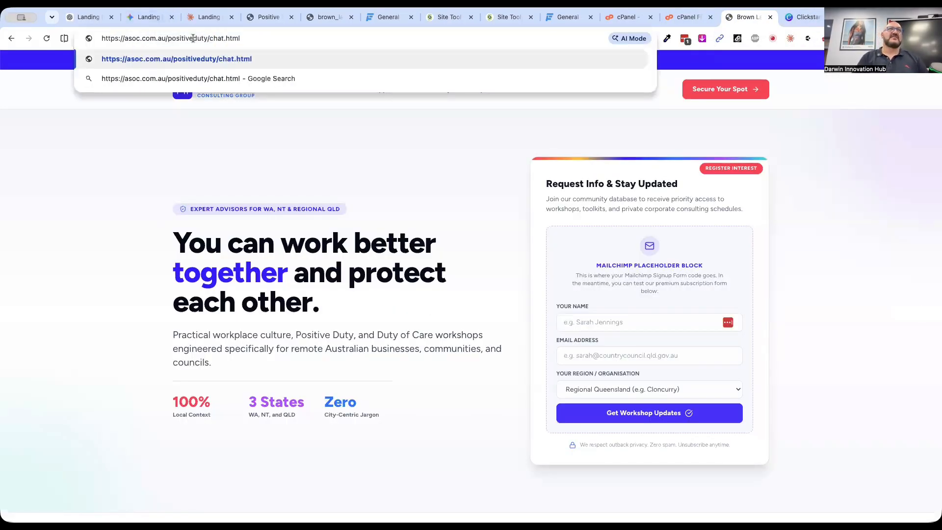
pyautogui.press('Return')
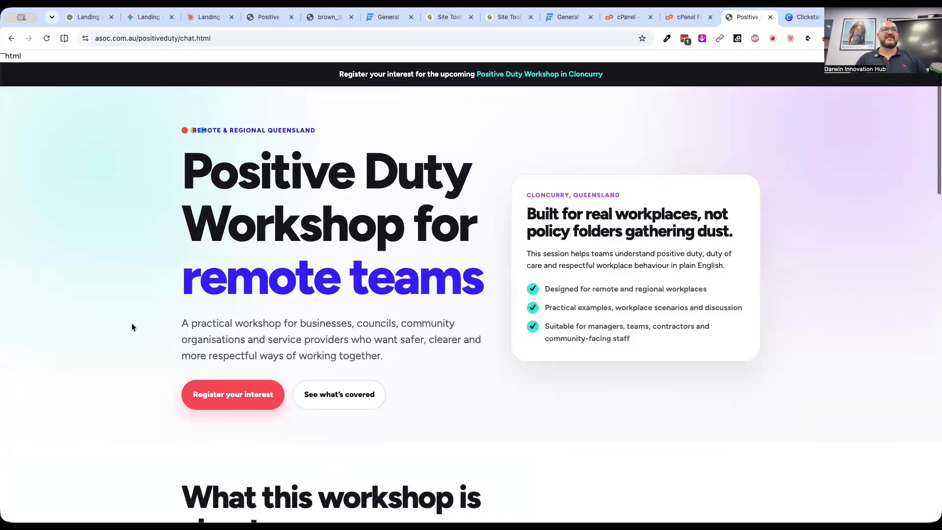
pyautogui.scroll(-3, 131, 324)
pyautogui.scroll(-15, 132, 324)
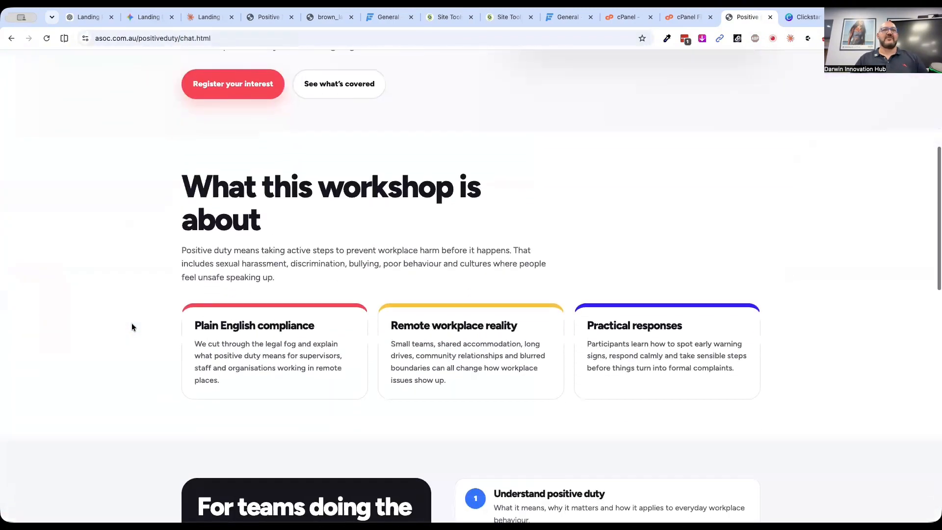
pyautogui.scroll(-5, 132, 325)
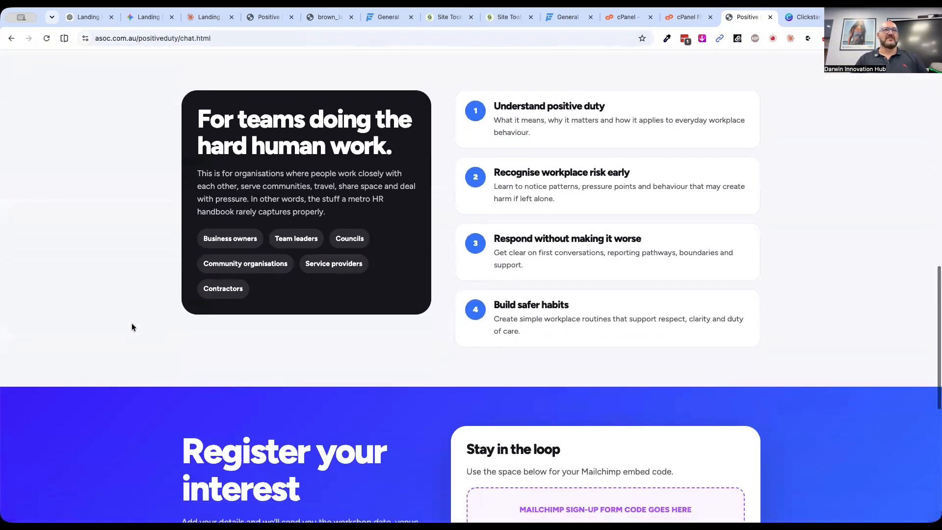
pyautogui.scroll(-5, 131, 327)
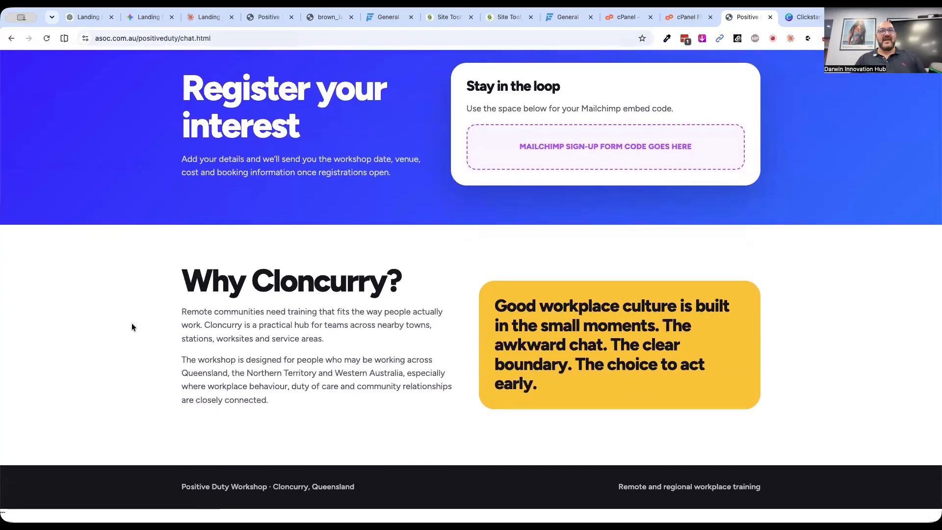
pyautogui.scroll(12, 132, 327)
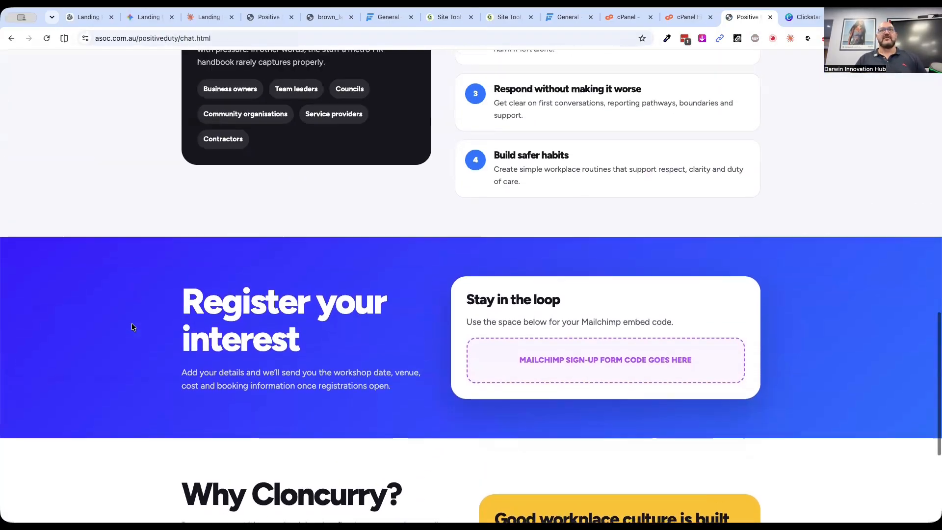
pyautogui.scroll(8, 131, 326)
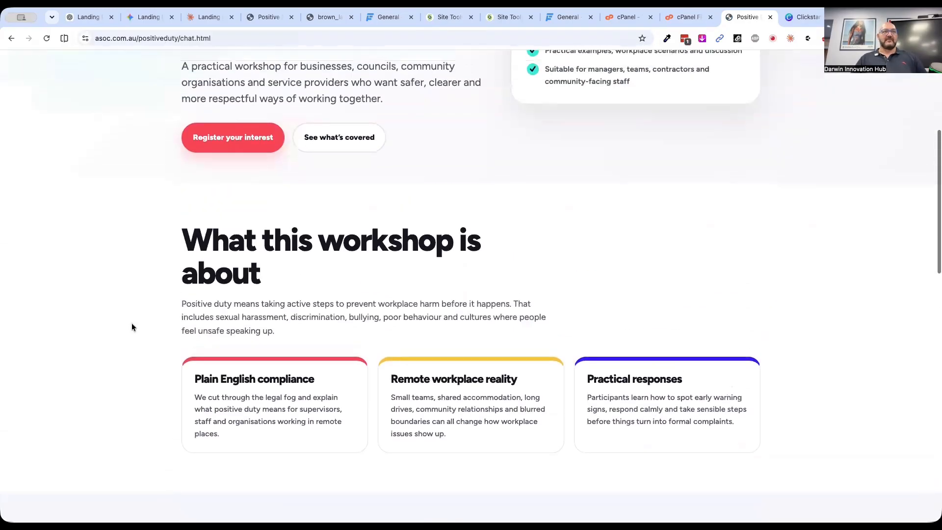
pyautogui.scroll(2, 132, 327)
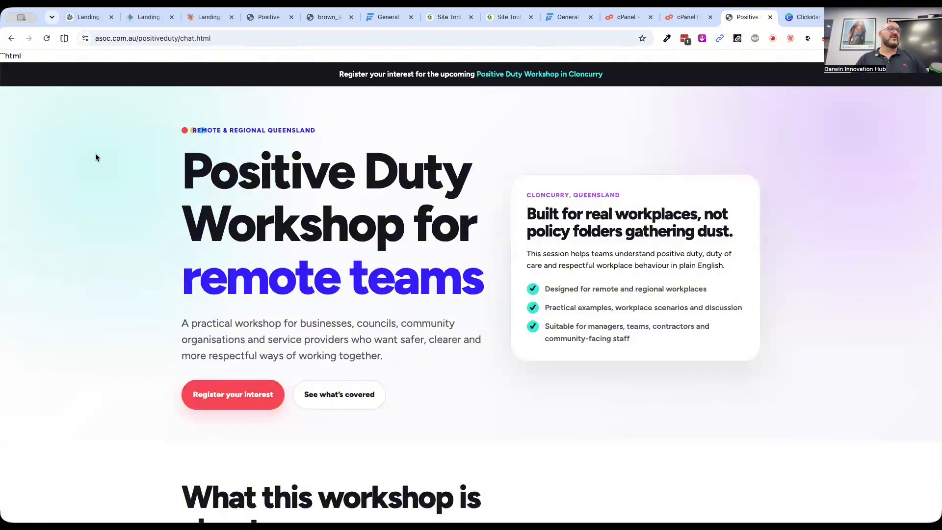
# Return to ChatGPT and look through the generated landing page code down to the colour notes at its end
pyautogui.click(85, 19)
pyautogui.scroll(-1, 558, 270)
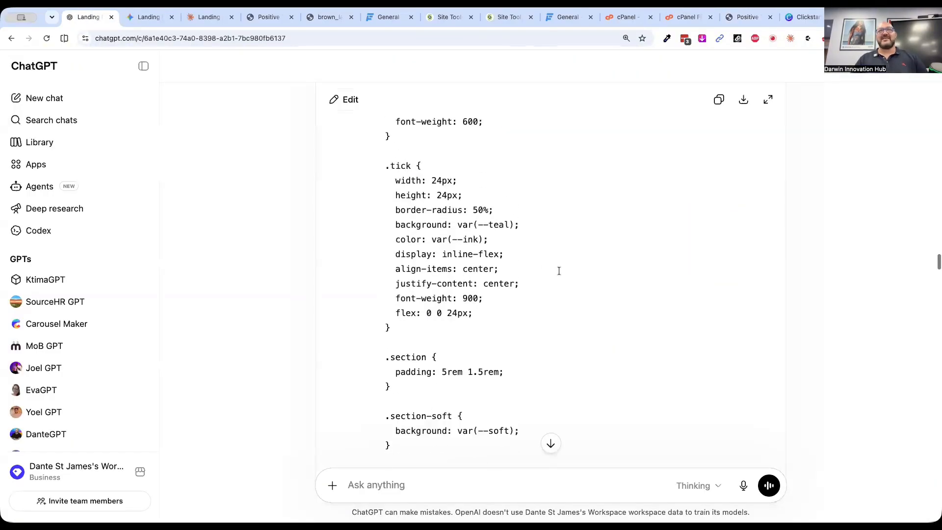
pyautogui.scroll(3, 534, 235)
pyautogui.scroll(5, 526, 209)
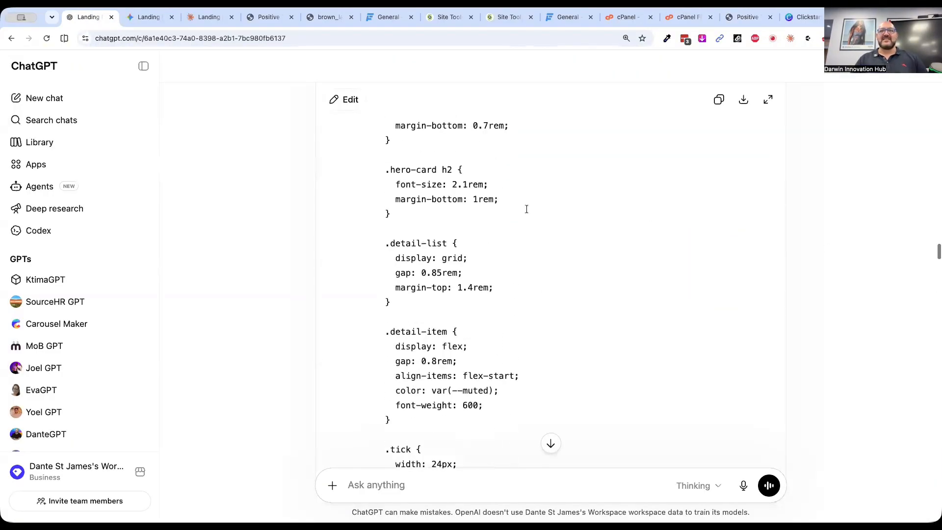
pyautogui.scroll(-20, 527, 209)
pyautogui.scroll(-20, 526, 209)
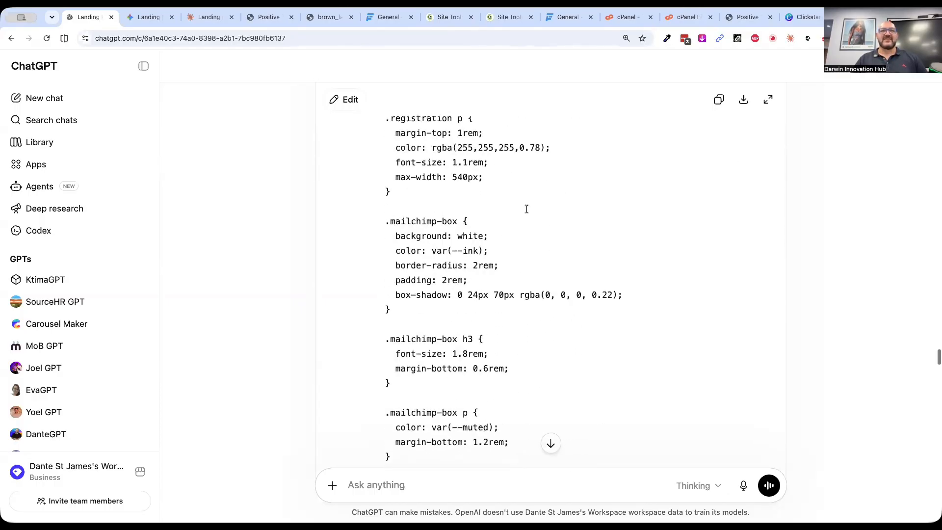
pyautogui.scroll(-5, 526, 209)
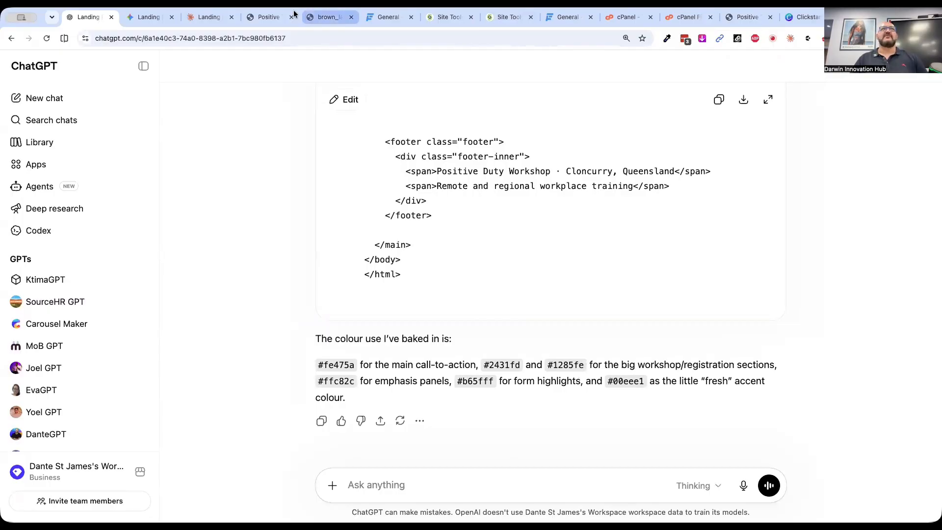
# Switch to the live asoc.com.au/positiveduty/chat.html page and review it from the hero section to the footer and back
pyautogui.click(732, 20)
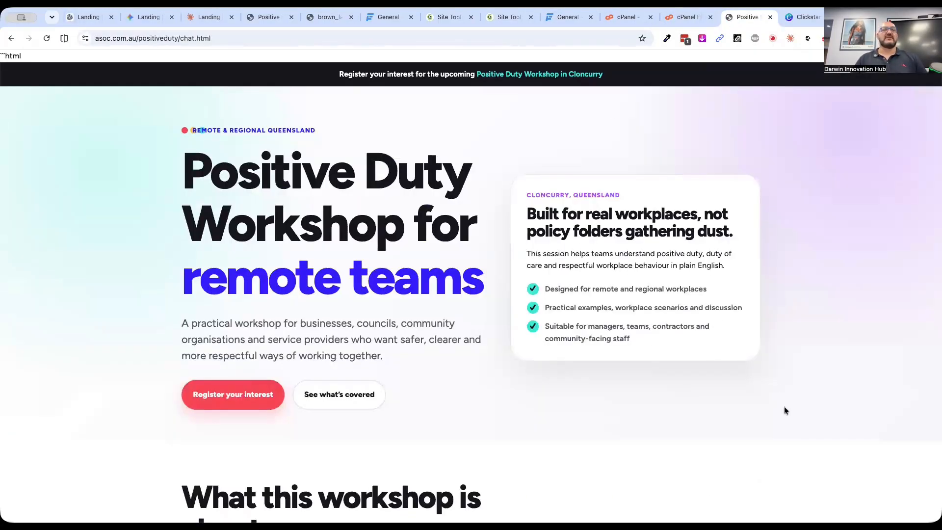
pyautogui.scroll(-8, 784, 411)
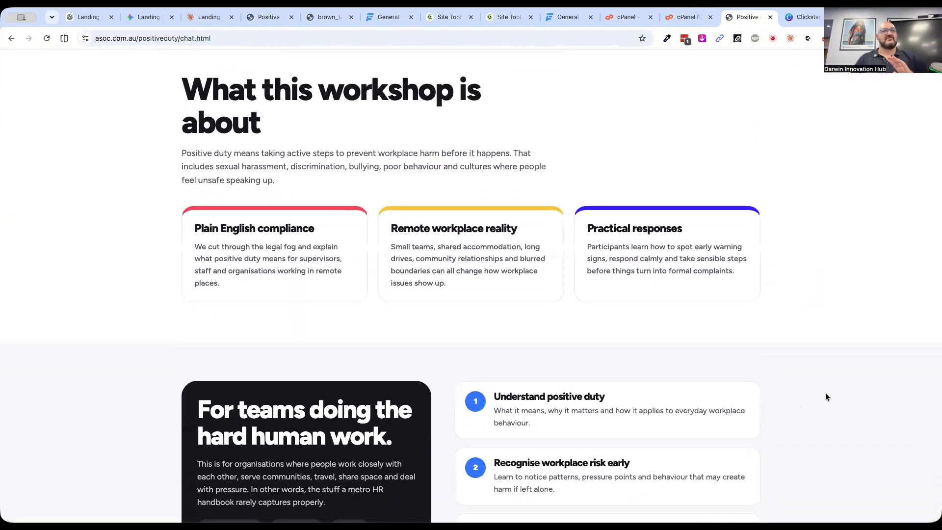
pyautogui.scroll(-3, 825, 395)
pyautogui.scroll(-10, 825, 397)
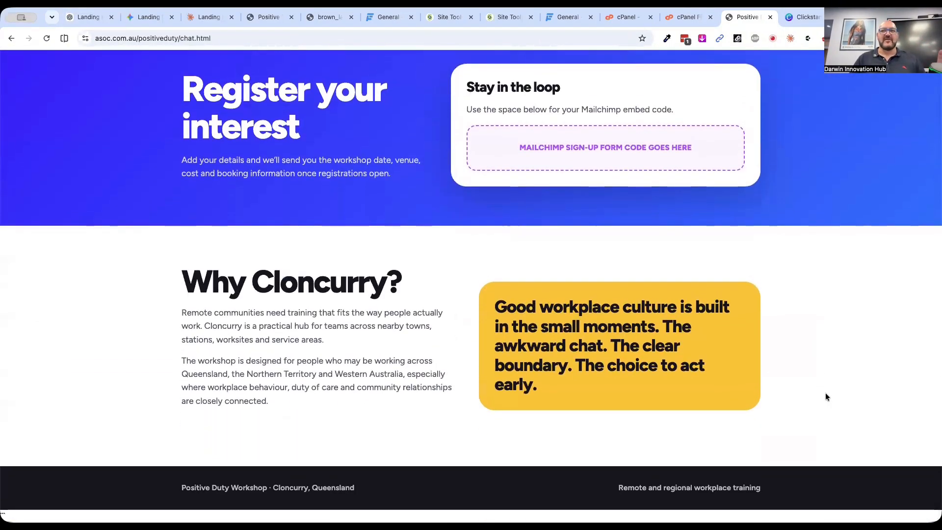
pyautogui.scroll(12, 826, 396)
pyautogui.scroll(10, 826, 396)
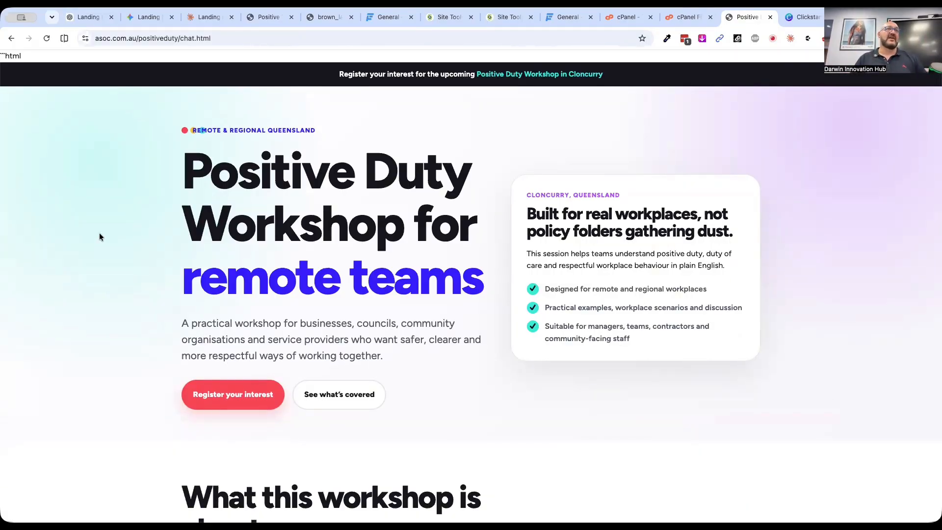
# Examine the hero heading and introductory paragraph of the live page, highlighting the text, and continue to the workshop overview
pyautogui.moveTo(181, 172); pyautogui.dragTo(480, 271)
pyautogui.tripleClick(232, 332)
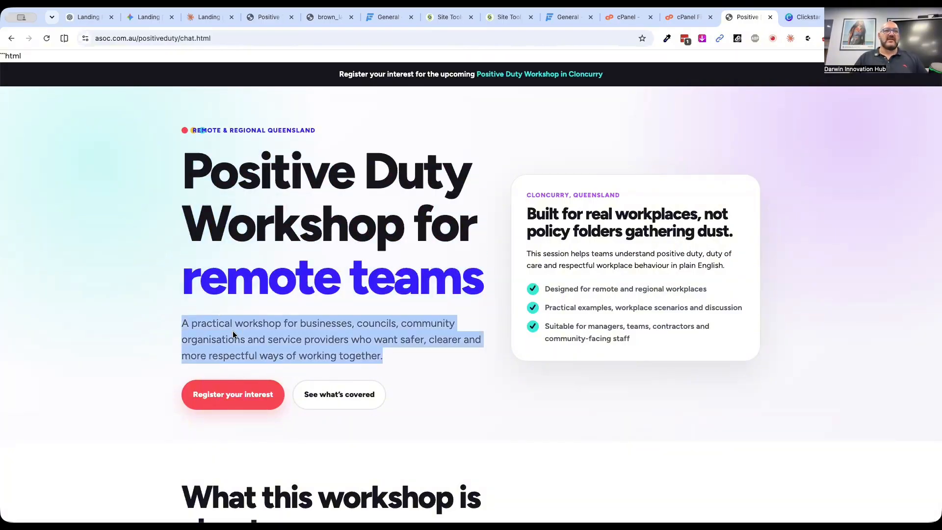
pyautogui.click(104, 352)
pyautogui.scroll(-4, 115, 391)
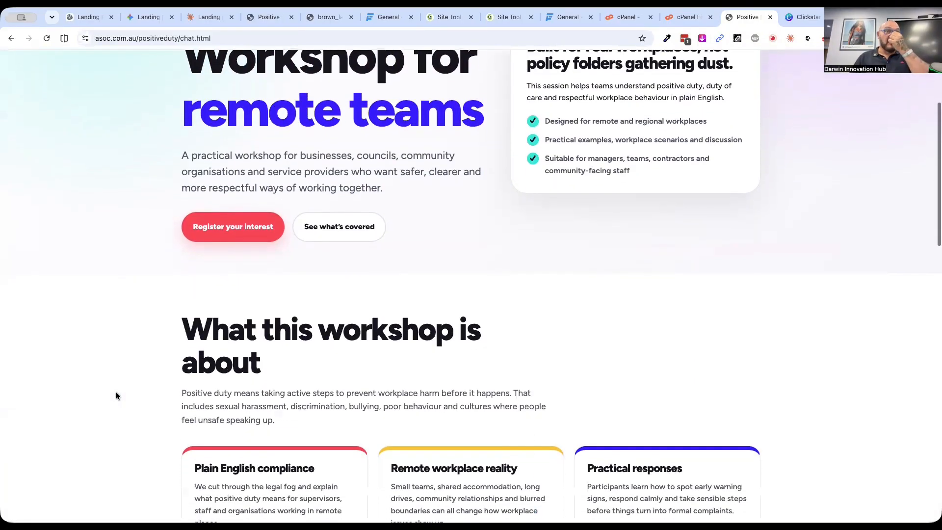
# Follow the "See what's covered" link and review the page from the workshop section down to the Mailchimp registration area
pyautogui.click(338, 228)
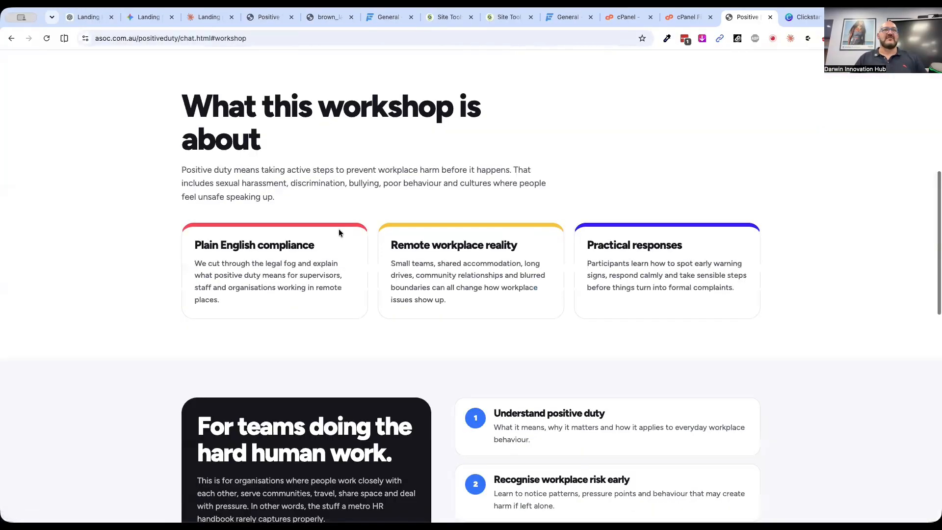
pyautogui.scroll(-5, 163, 213)
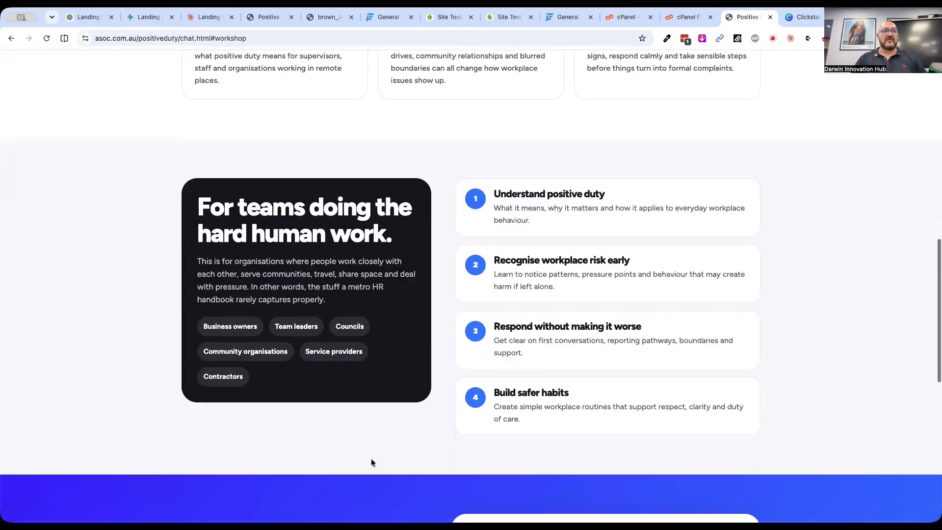
pyautogui.scroll(-1, 371, 463)
pyautogui.scroll(-3, 349, 364)
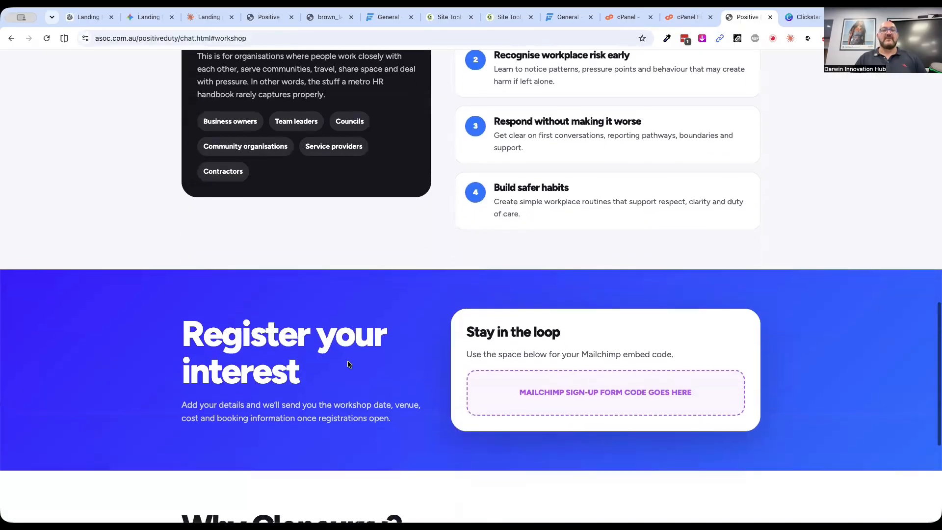
pyautogui.scroll(-2, 349, 362)
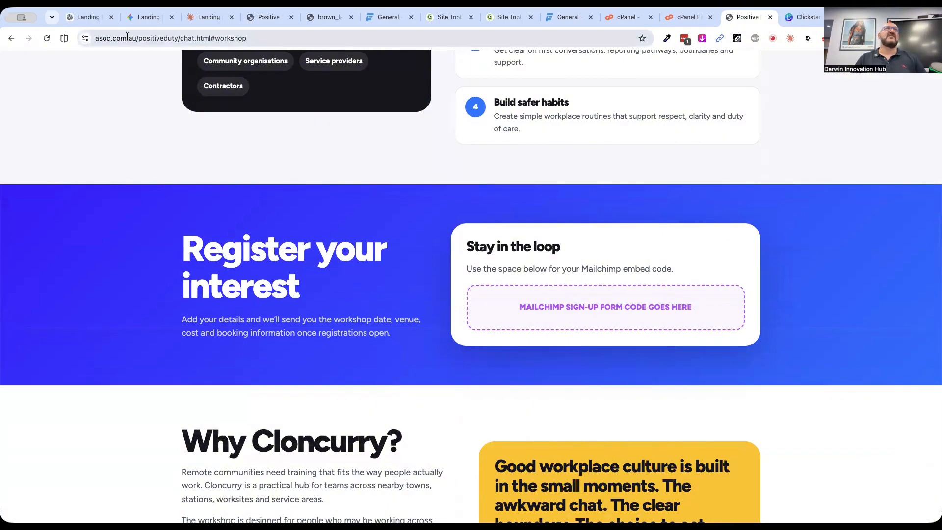
# Return to ChatGPT, open the generated landing page code in full screen and search it for "mailchimp"
pyautogui.click(88, 18)
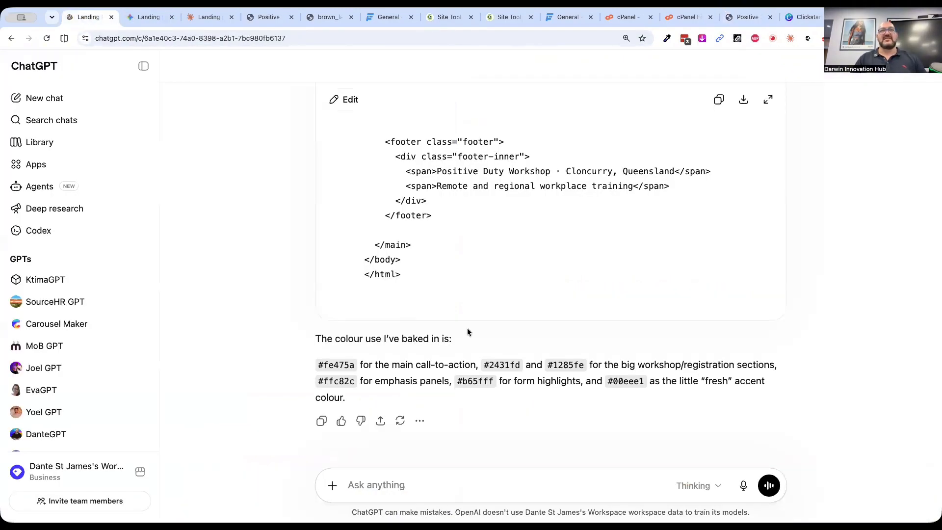
pyautogui.scroll(6, 469, 322)
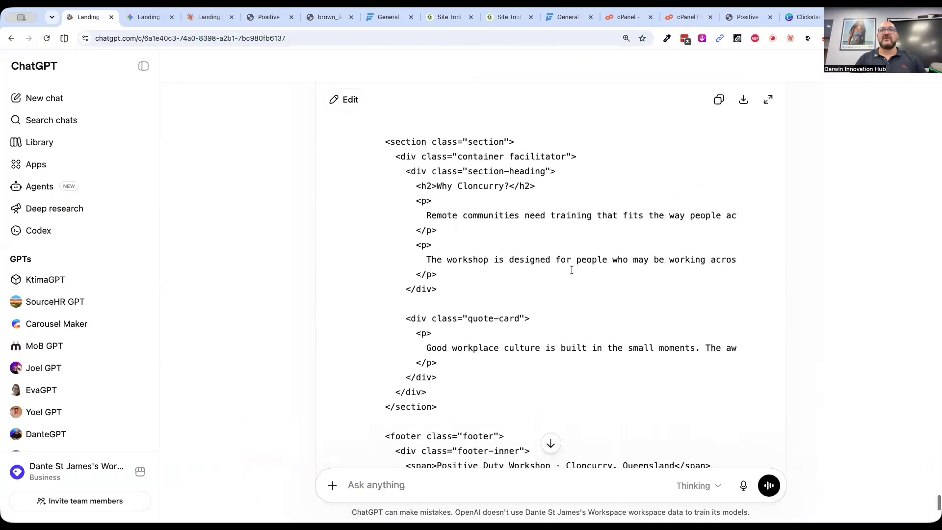
pyautogui.press('super+f')
pyautogui.write('mail')
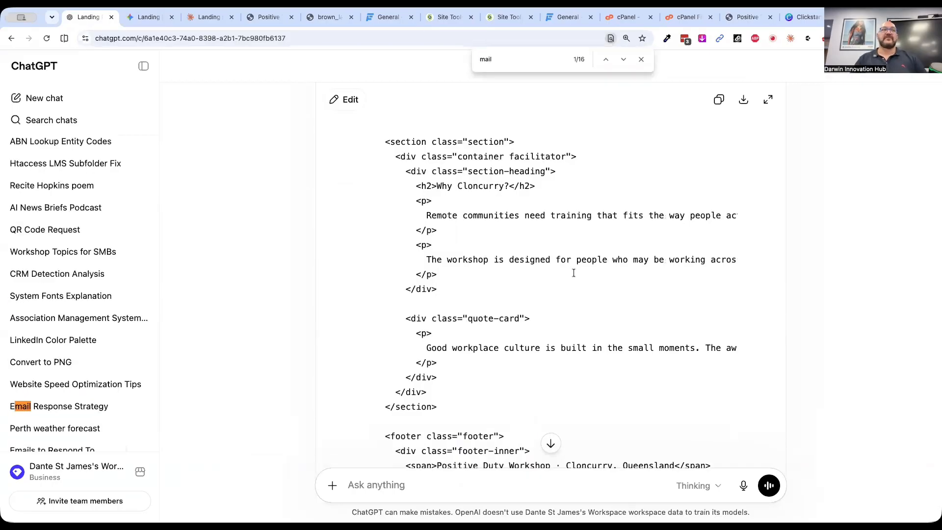
pyautogui.click(768, 100)
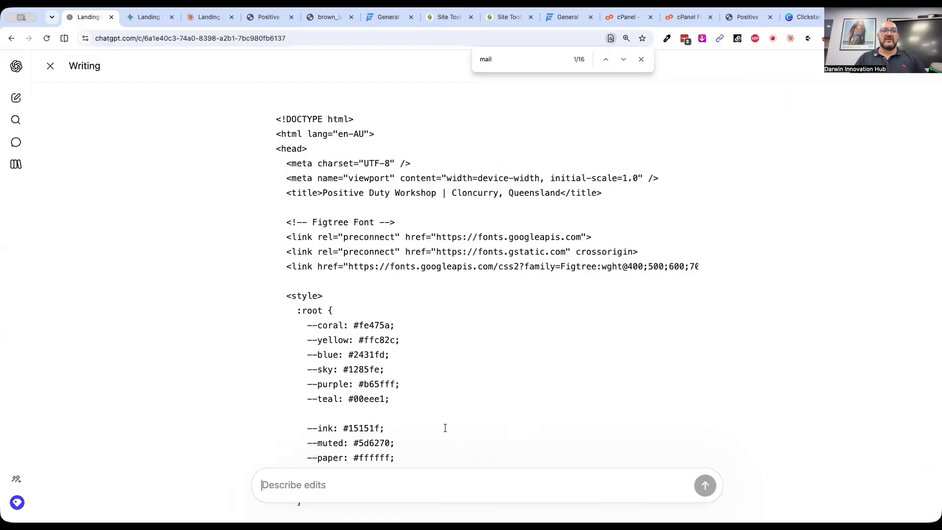
pyautogui.click(532, 54)
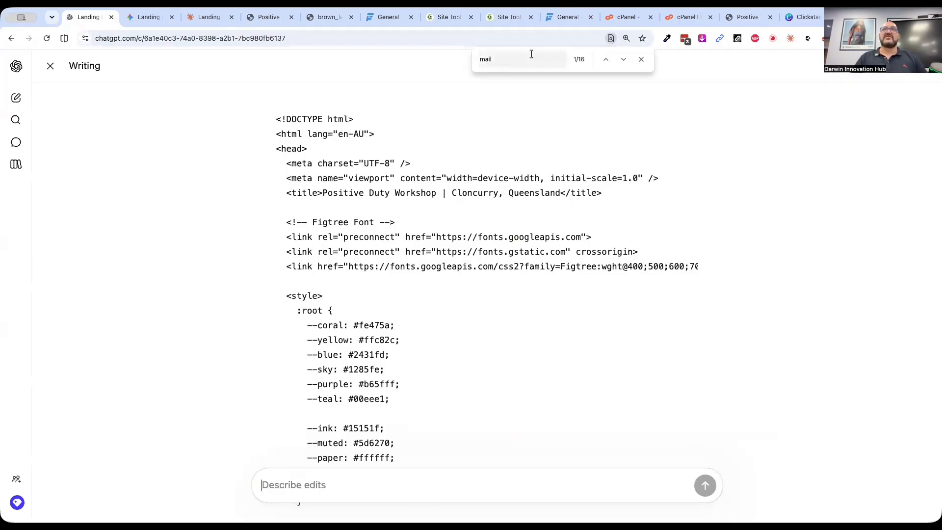
pyautogui.write('chimp')
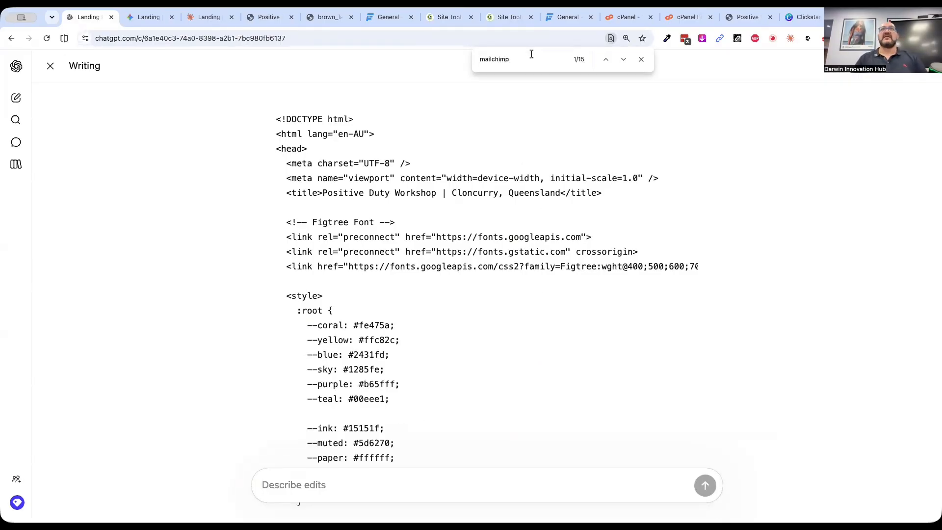
# Step through the "mailchimp" matches to the mailchimp-box div in the registration section of the code
pyautogui.click(622, 59)
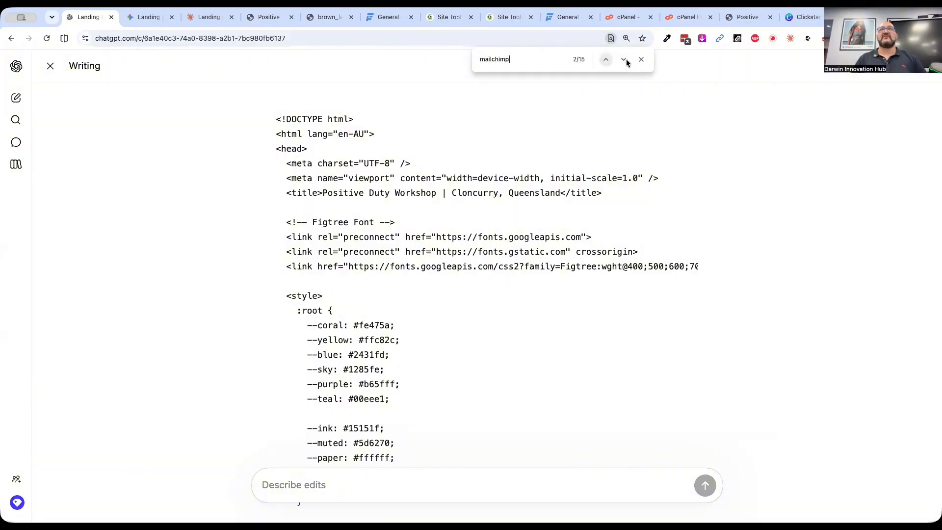
pyautogui.click(625, 61)
pyautogui.click(626, 62)
pyautogui.scroll(-8, 468, 261)
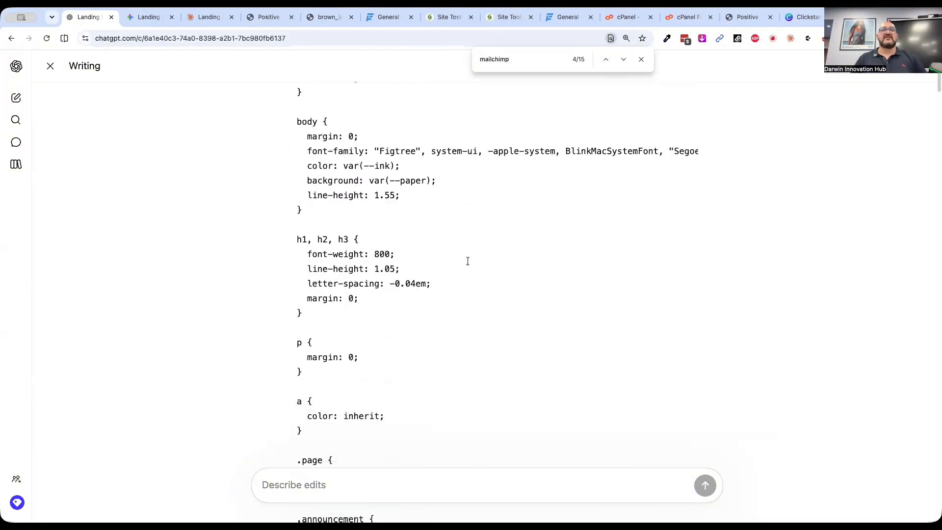
pyautogui.scroll(-10, 467, 261)
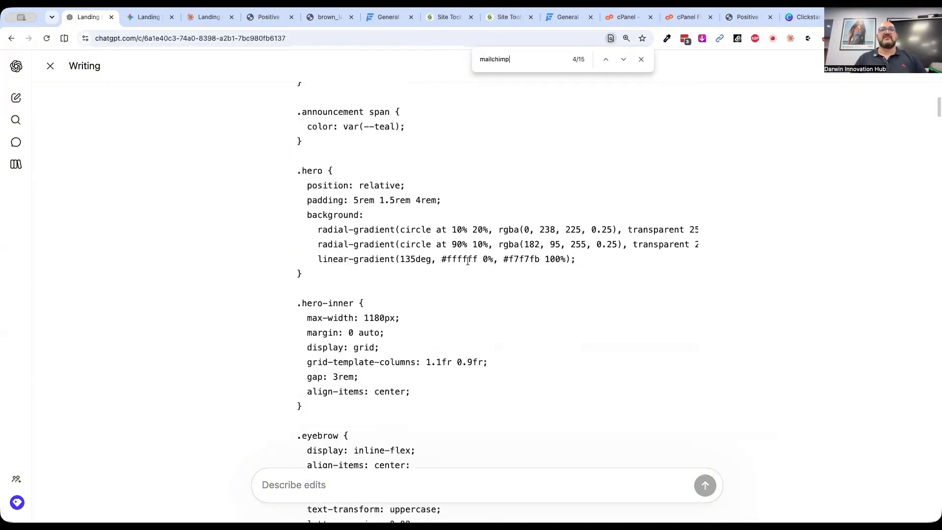
pyautogui.click(622, 61)
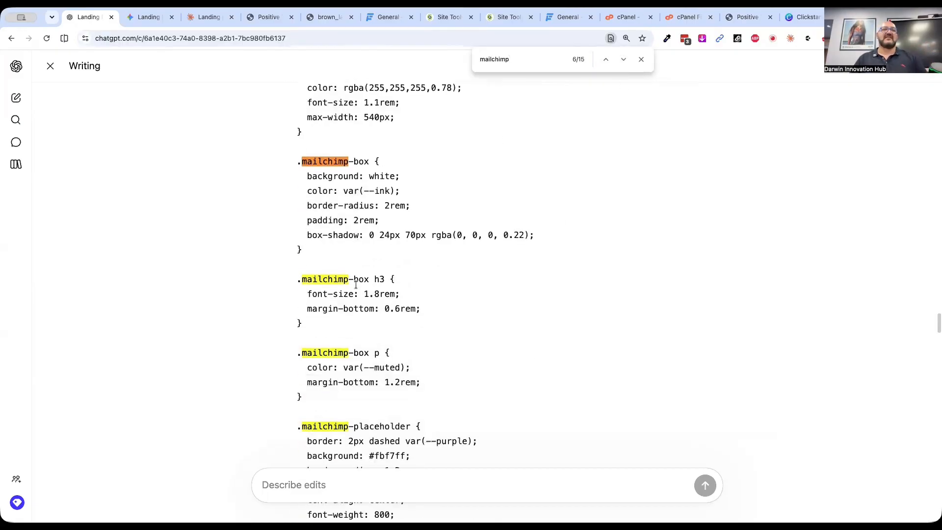
pyautogui.scroll(-6, 355, 285)
pyautogui.click(622, 59)
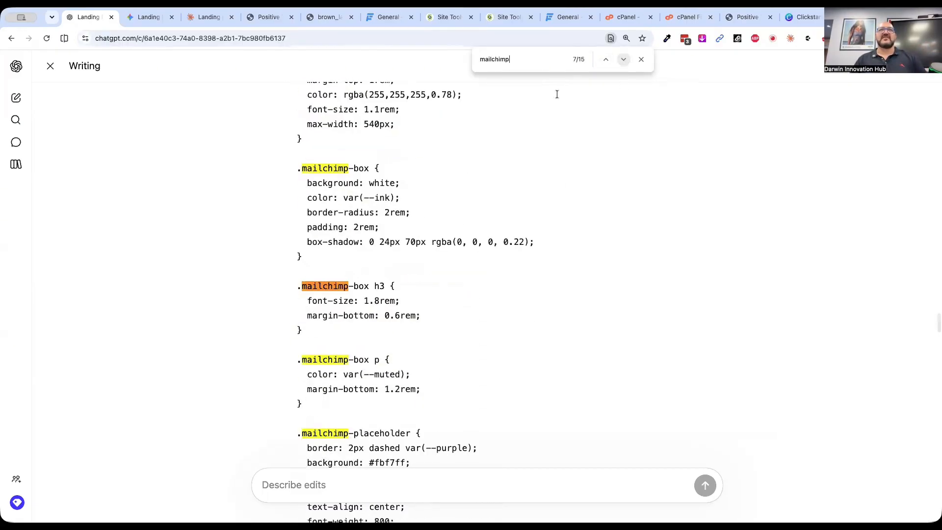
pyautogui.scroll(-8, 425, 252)
pyautogui.scroll(-10, 424, 252)
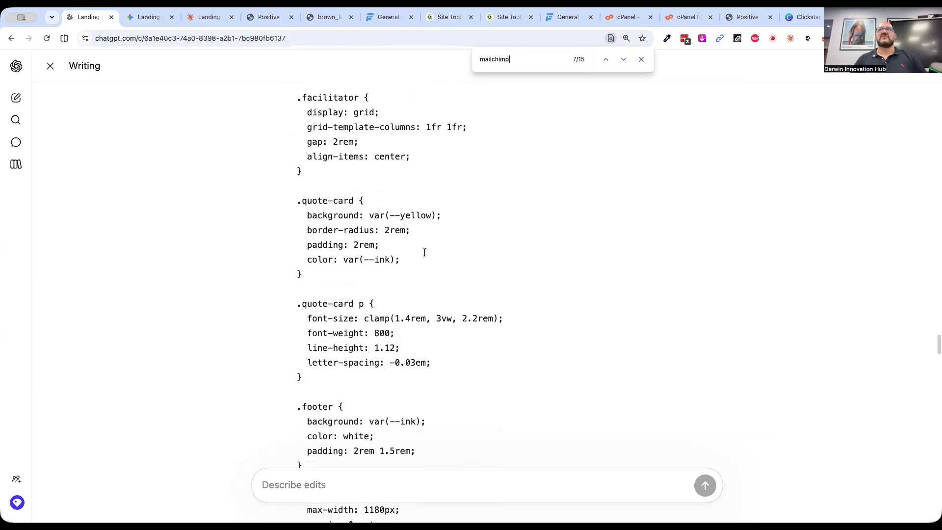
pyautogui.click(621, 59)
pyautogui.click(622, 61)
pyautogui.click(621, 62)
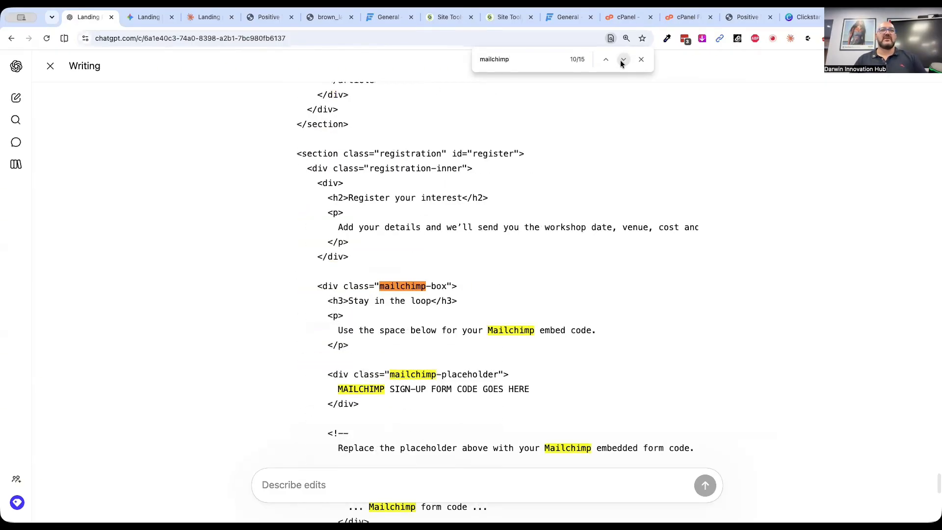
# Highlight the "MAILCHIMP SIGN-UP FORM CODE GOES HERE" placeholder line inside the mailchimp-placeholder div
pyautogui.scroll(-5, 427, 300)
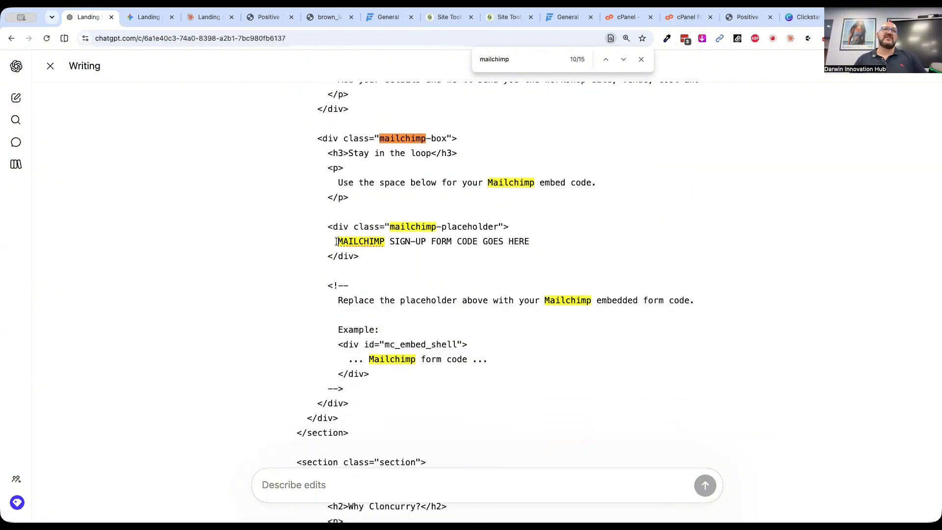
pyautogui.moveTo(336, 242); pyautogui.dragTo(529, 249)
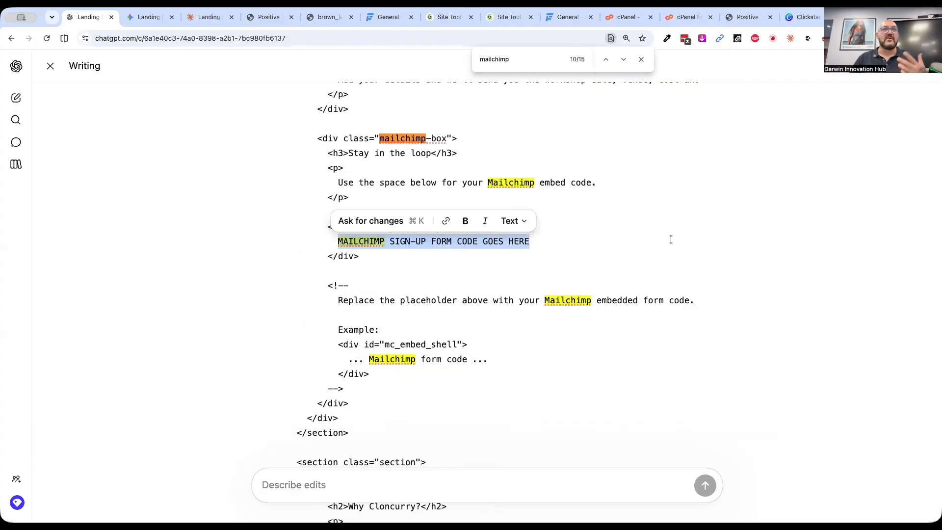
pyautogui.click(580, 243)
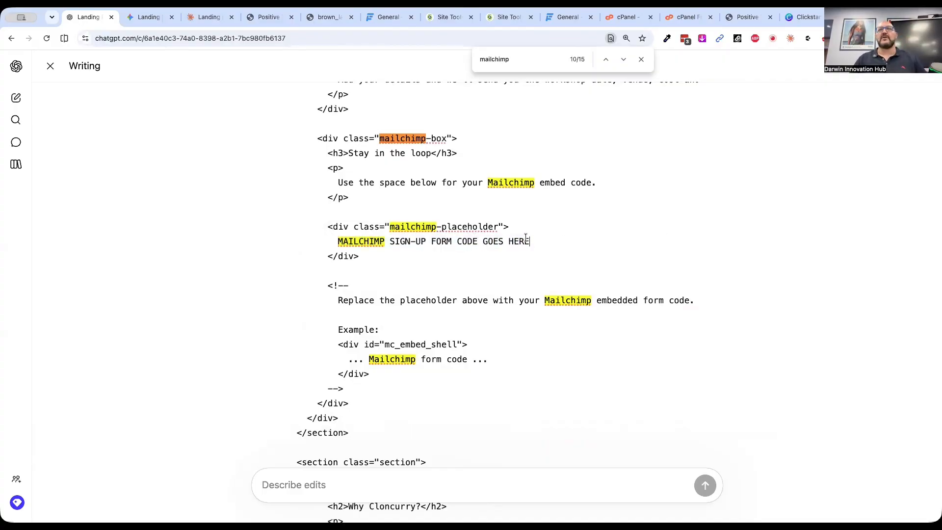
pyautogui.moveTo(531, 241); pyautogui.dragTo(338, 239)
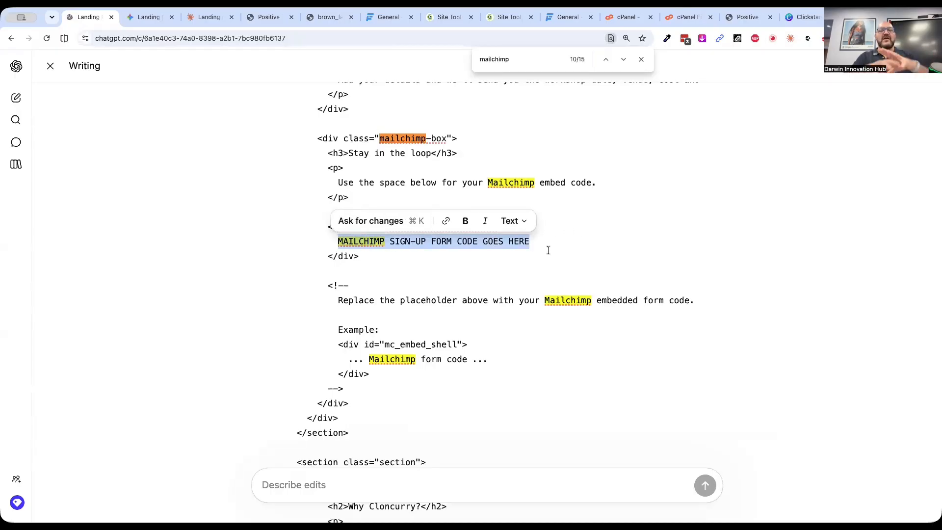
# Return to the live chat.html page and check it from the registration section down to the footer and back to the hero
pyautogui.click(756, 14)
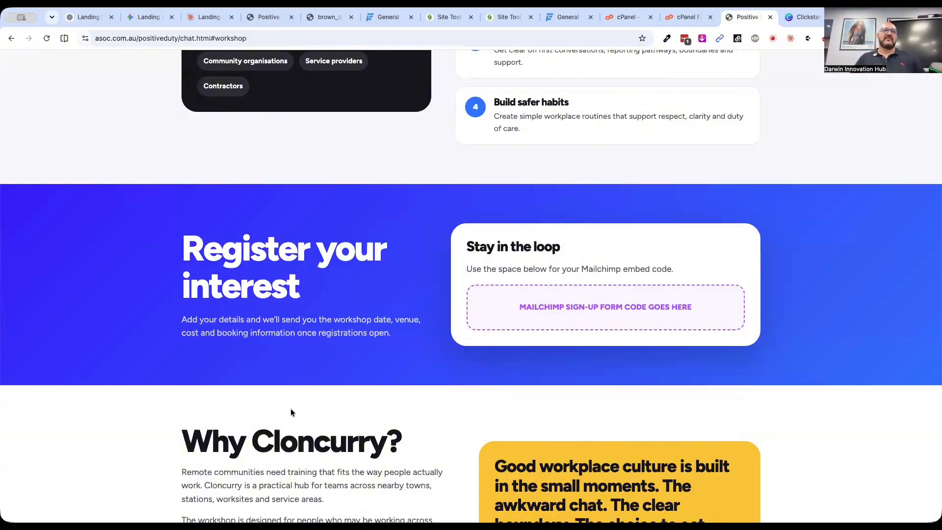
pyautogui.scroll(-5, 212, 393)
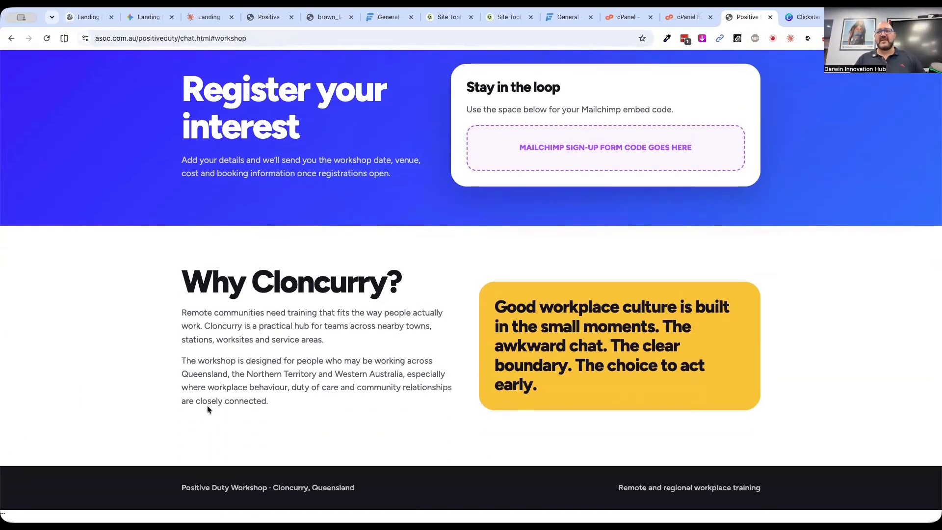
pyautogui.scroll(15, 207, 405)
pyautogui.press('super+r')
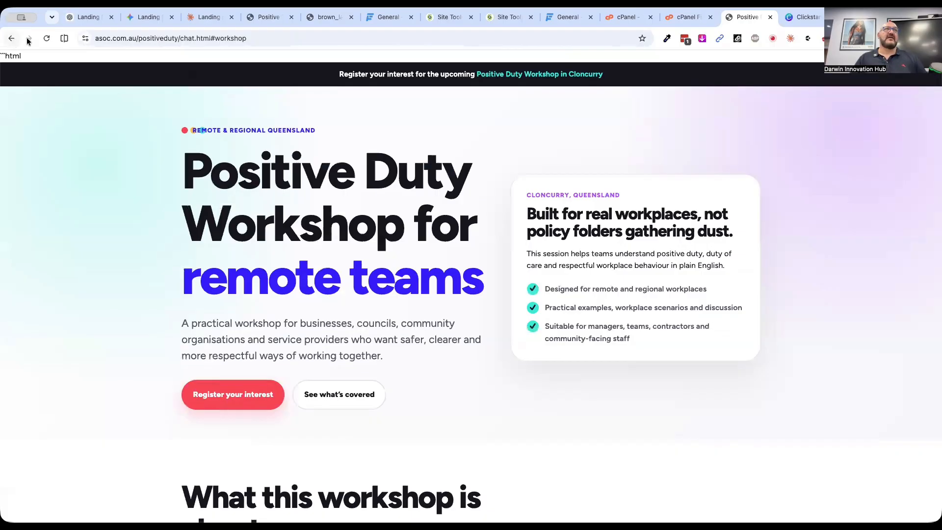
# Return to the SiteGround file editor, delete the stray "```html" line at the start of chat.html and save the file
pyautogui.click(684, 18)
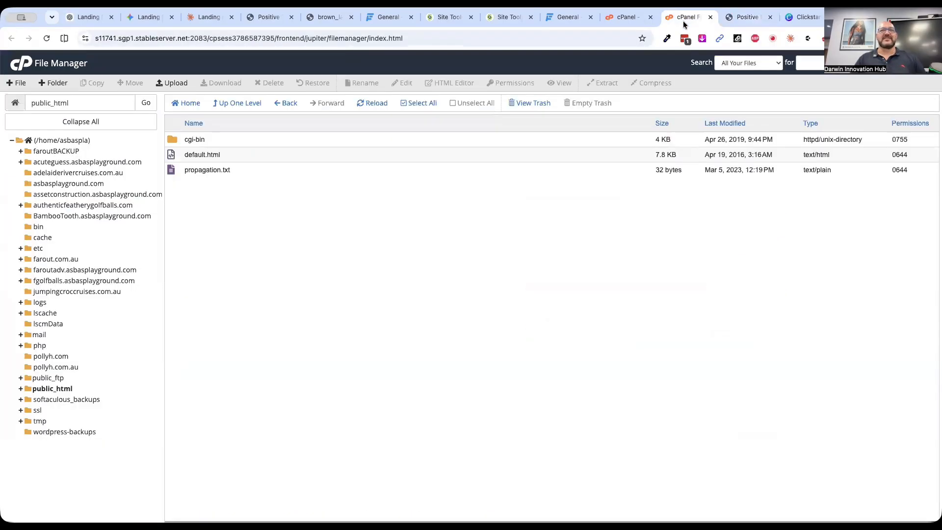
pyautogui.click(448, 18)
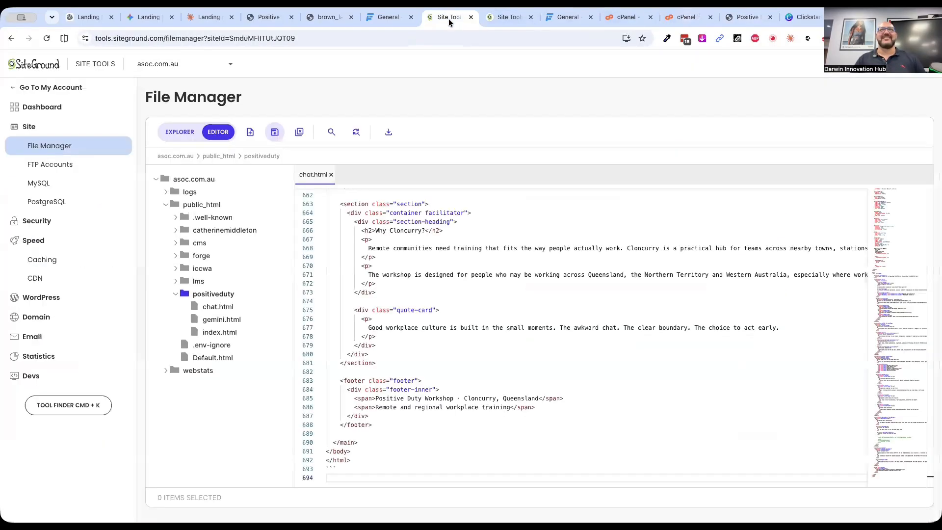
pyautogui.scroll(20, 404, 240)
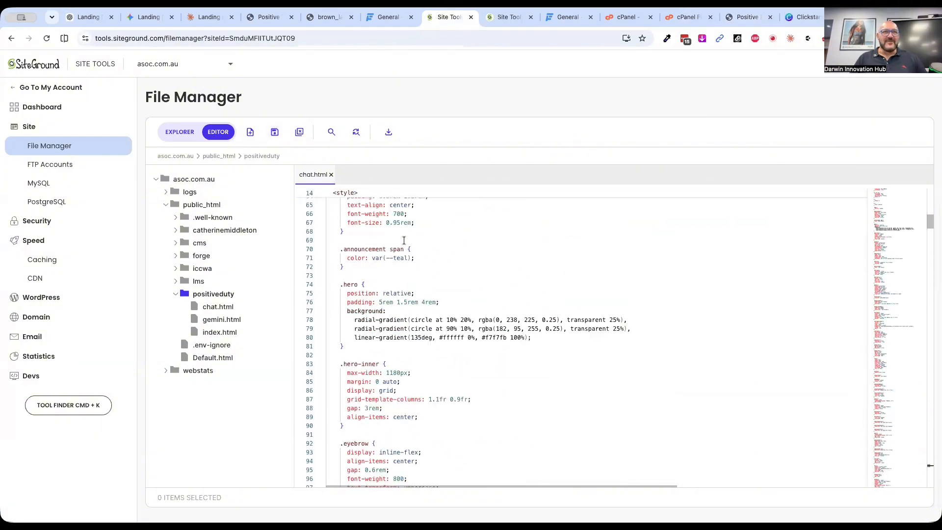
pyautogui.click(354, 188)
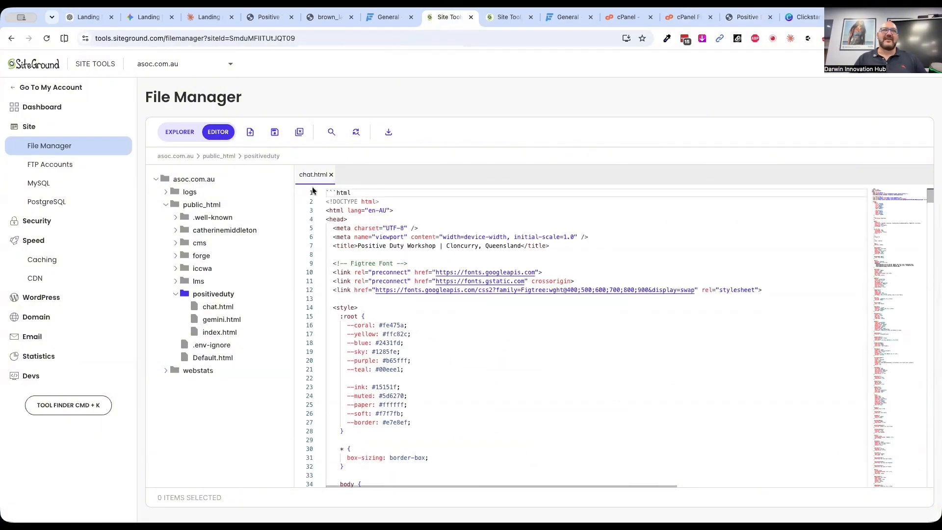
pyautogui.tripleClick(334, 189)
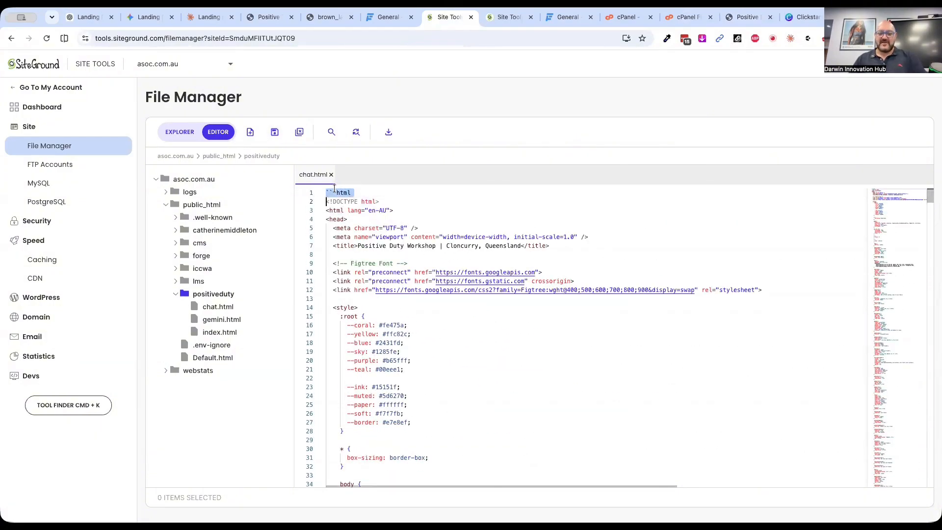
pyautogui.press('BackSpace')
pyautogui.click(275, 132)
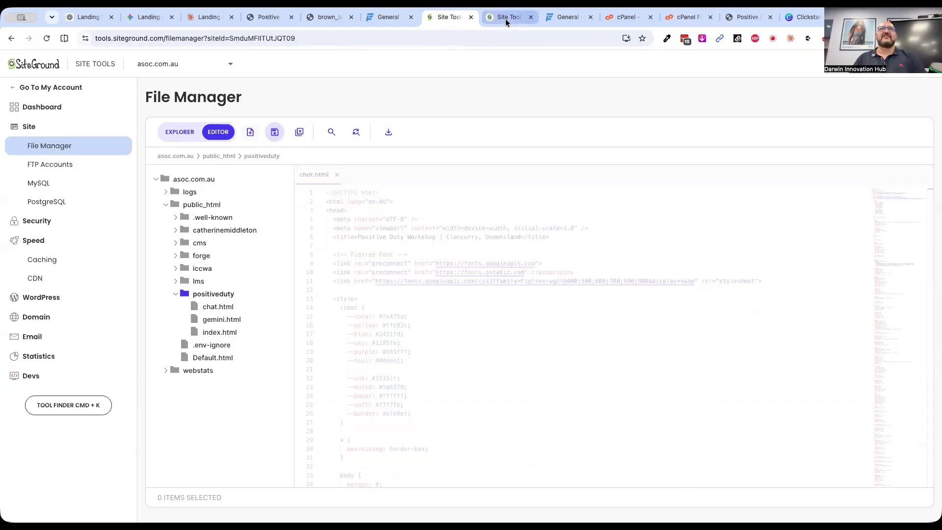
# Flush the dynamic cache for asoc.com.au and reload the live chat.html page
pyautogui.click(507, 20)
pyautogui.click(814, 372)
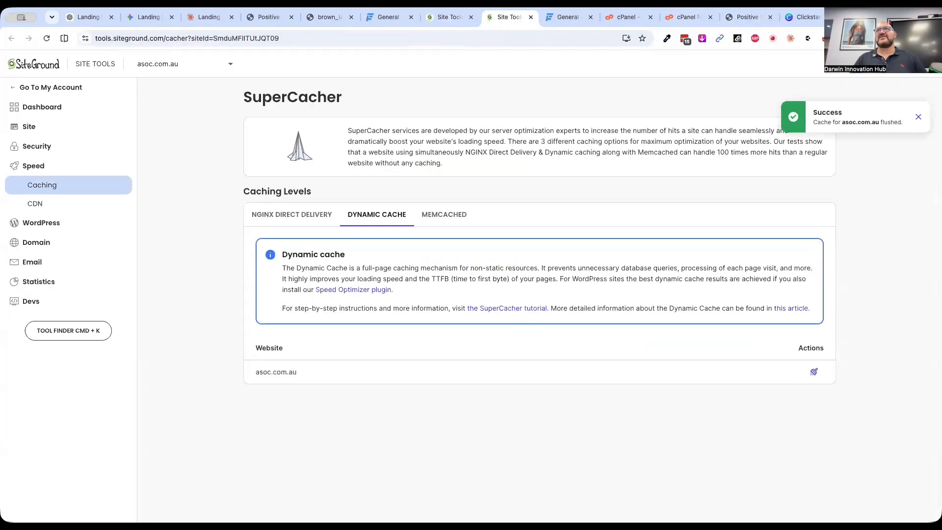
pyautogui.click(720, 16)
pyautogui.click(47, 38)
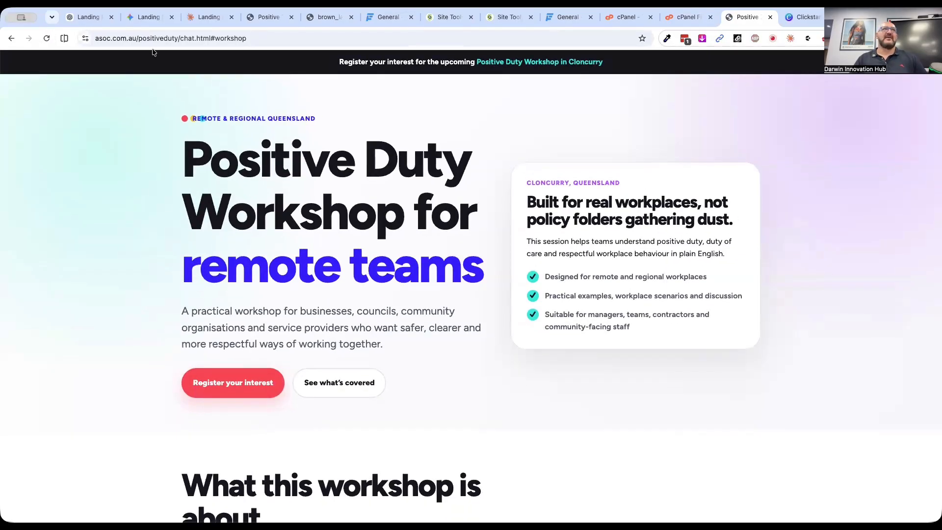
# Load the live positiveduty/index.html page and review it down to the registration section and back to the hero
pyautogui.moveTo(180, 38); pyautogui.dragTo(396, 40)
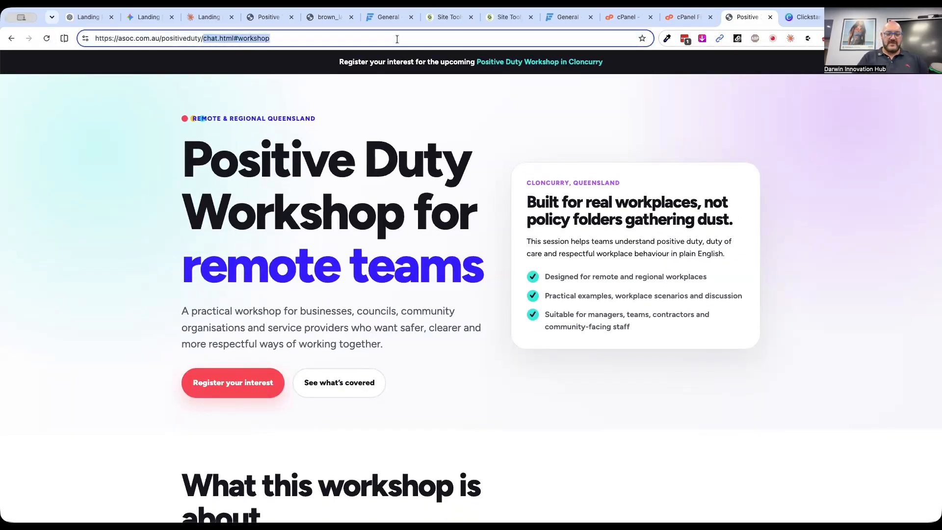
pyautogui.write('index.html')
pyautogui.press('Return')
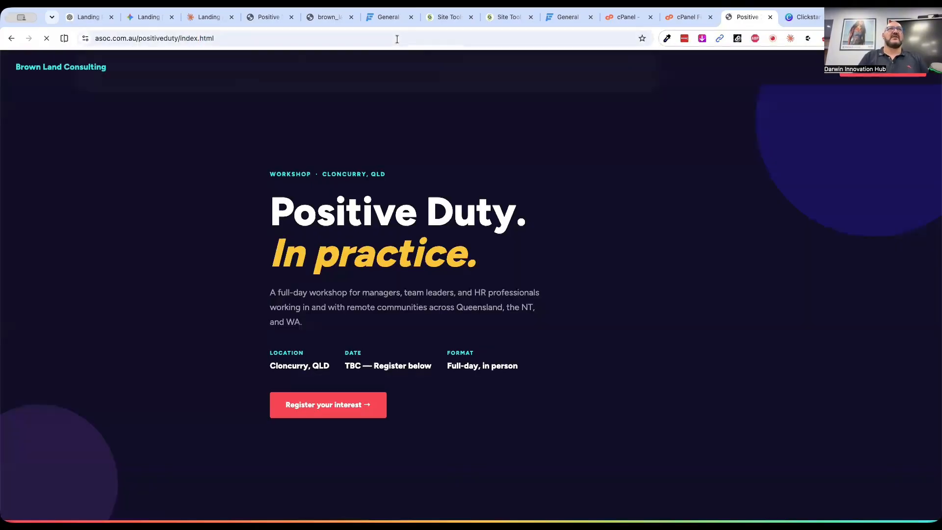
pyautogui.scroll(-20, 590, 334)
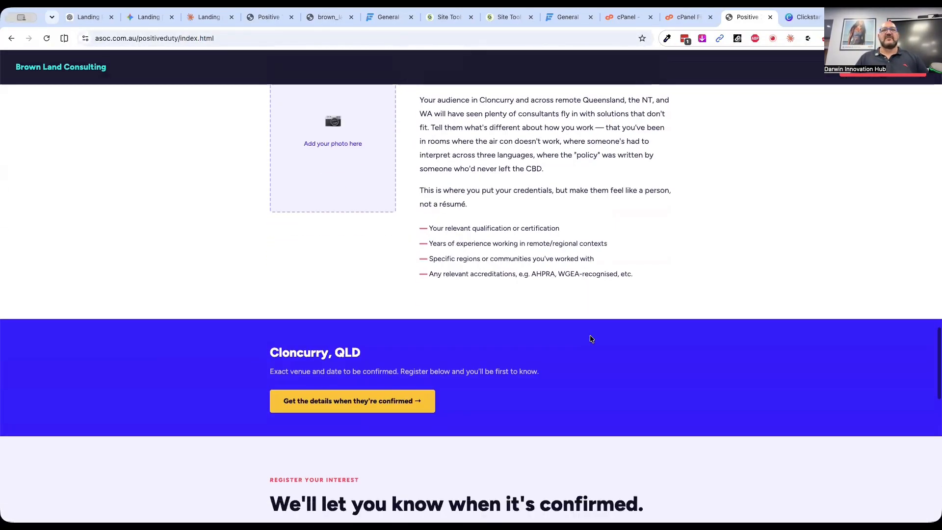
pyautogui.scroll(-10, 590, 338)
pyautogui.scroll(20, 589, 338)
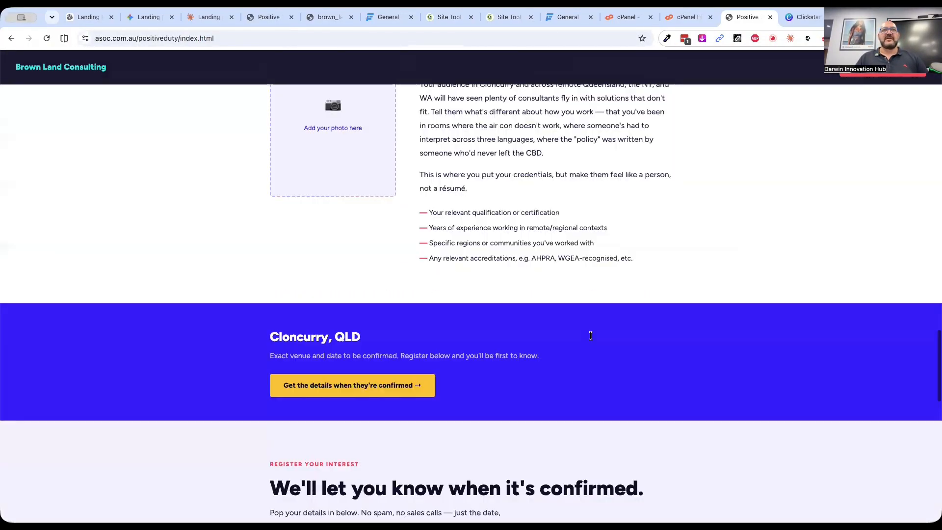
pyautogui.scroll(10, 592, 339)
# Load the live positiveduty/gemini.html page and review its hero, sign-up form and remote workplace challenge section
pyautogui.doubleClick(187, 38)
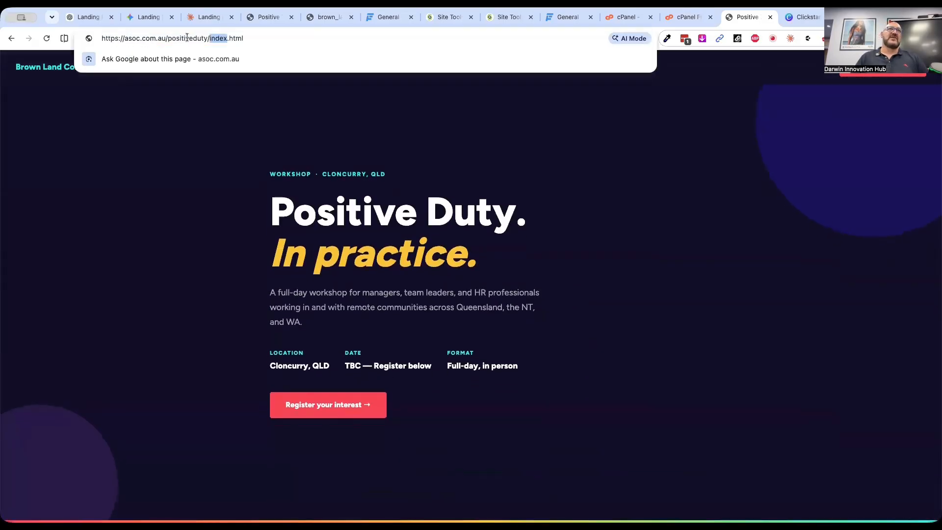
pyautogui.write('gemini')
pyautogui.press('Return')
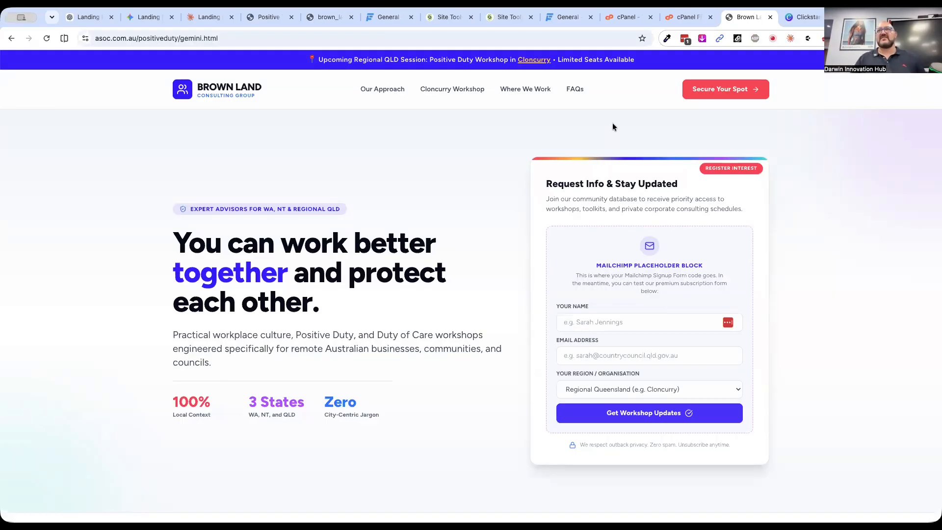
pyautogui.scroll(-15, 413, 265)
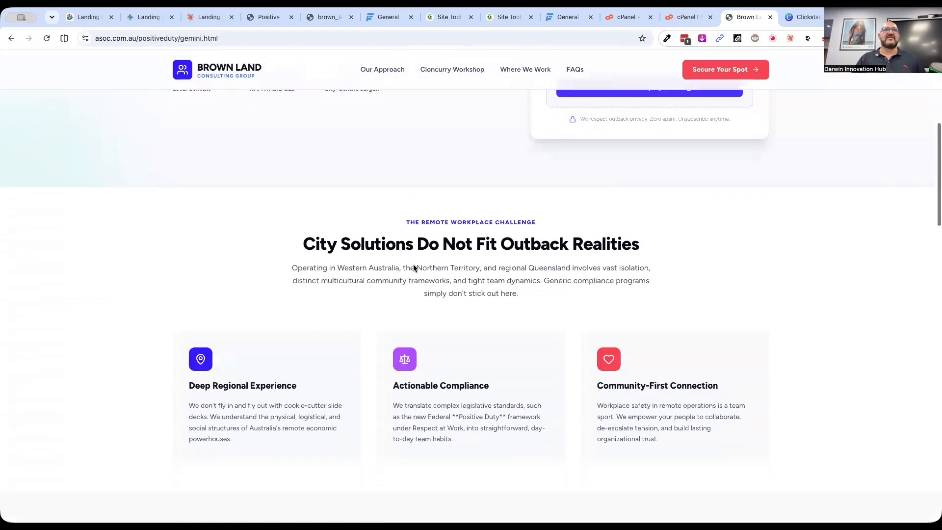
pyautogui.scroll(15, 150, 316)
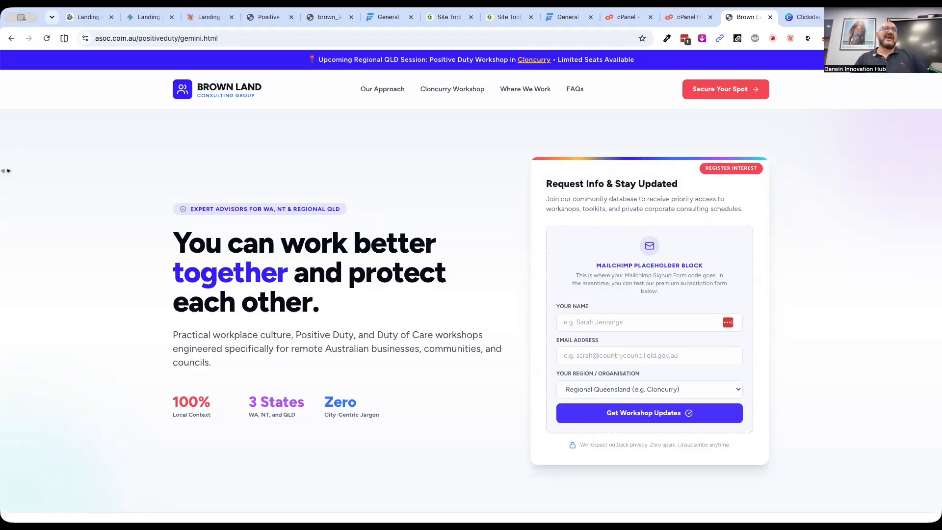
# Go back to the live chat.html page and review it down to the registration and "Why Cloncurry?" sections
pyautogui.click(10, 38)
pyautogui.click(11, 38)
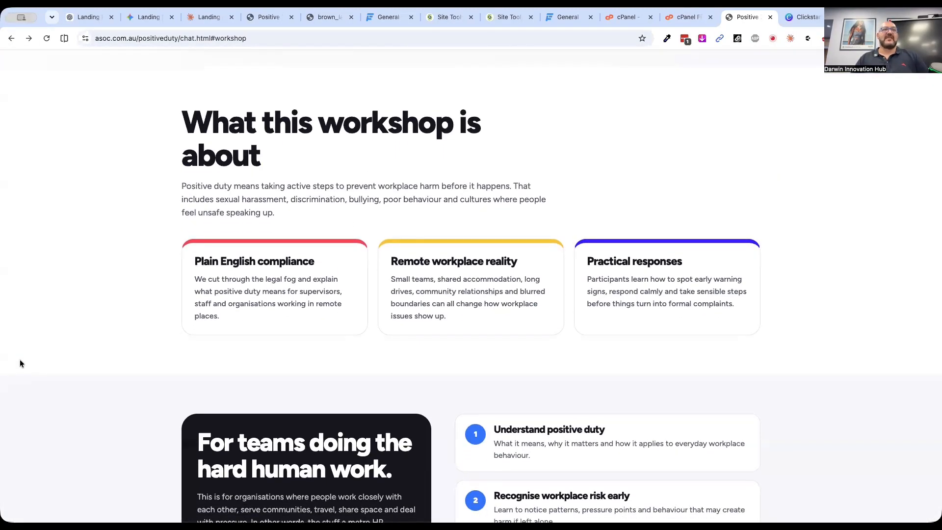
pyautogui.scroll(-5, 20, 360)
pyautogui.scroll(-8, 20, 360)
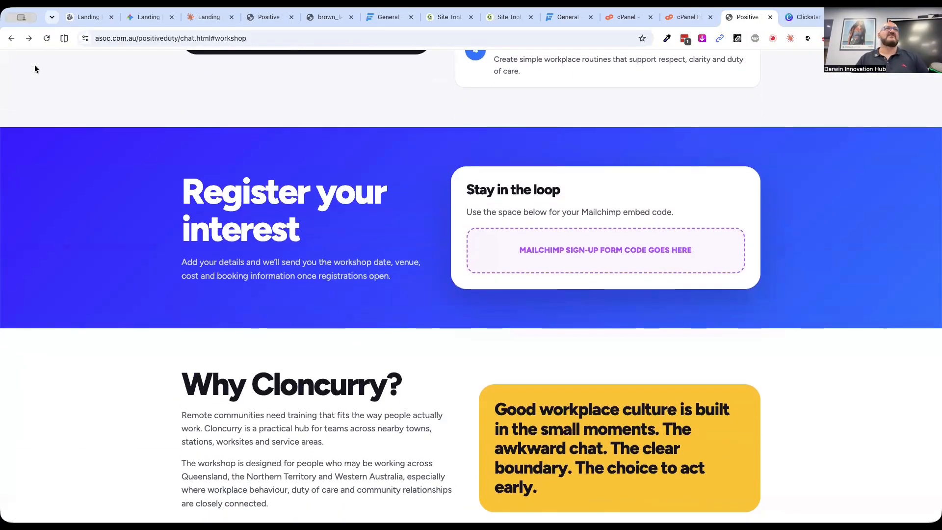
# Switch to Gemini and show the rendered preview of the Brown Land Consulting canvas, checking its hero and sign-up form
pyautogui.click(147, 18)
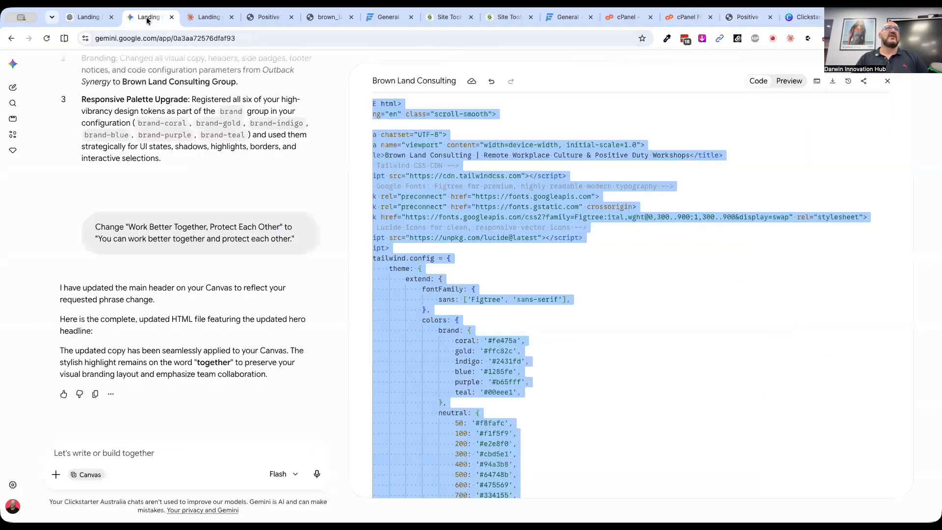
pyautogui.click(789, 81)
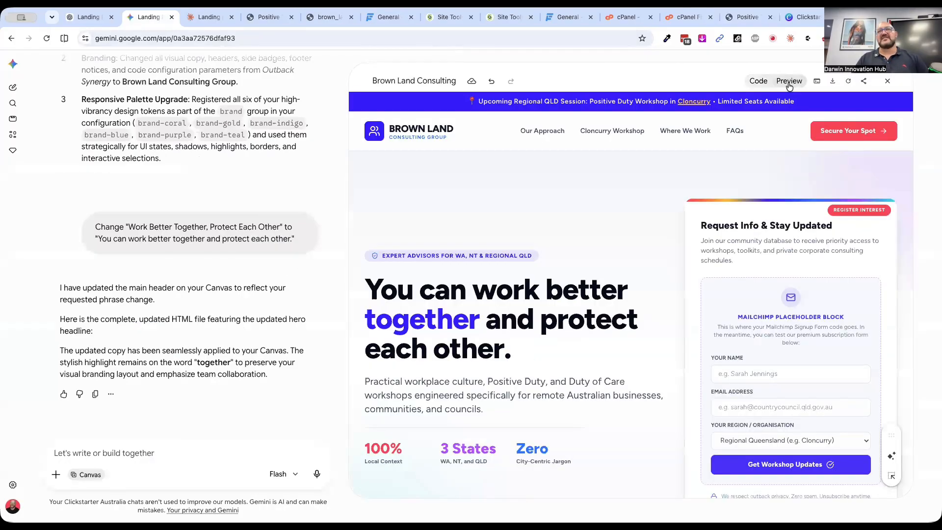
pyautogui.scroll(-2, 573, 406)
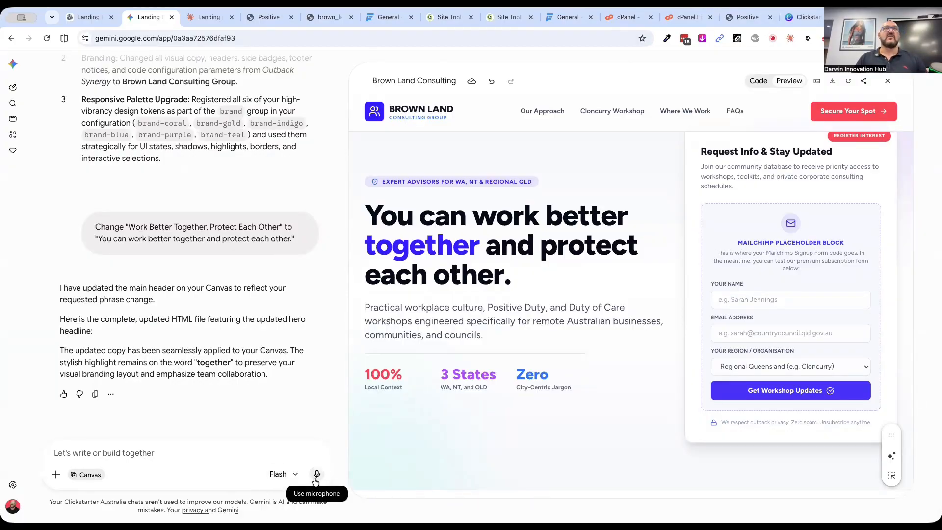
# Switch to Claude and review the lighter version of the landing page in the chat
pyautogui.click(203, 19)
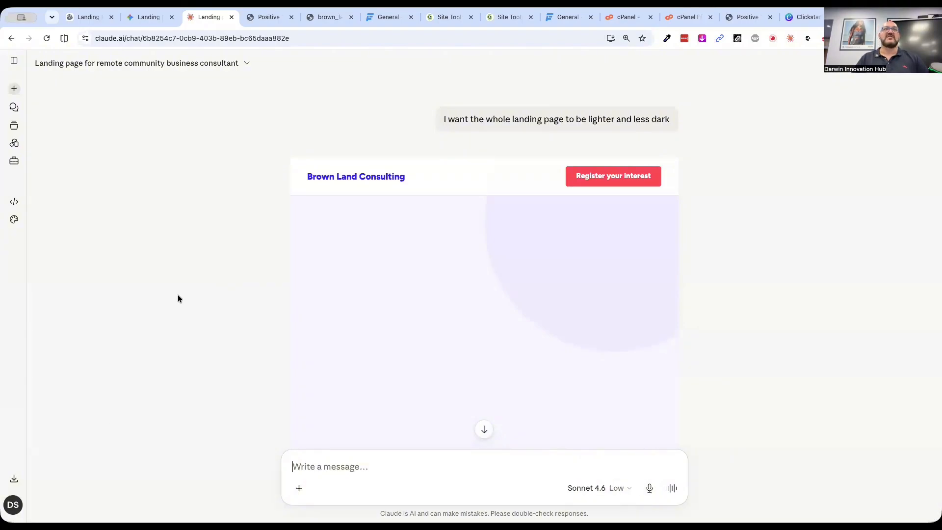
pyautogui.scroll(-10, 209, 340)
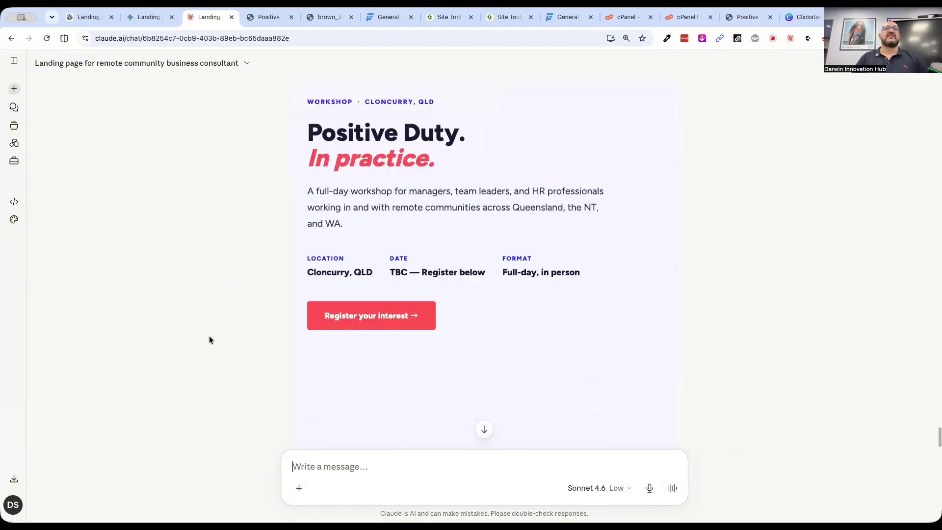